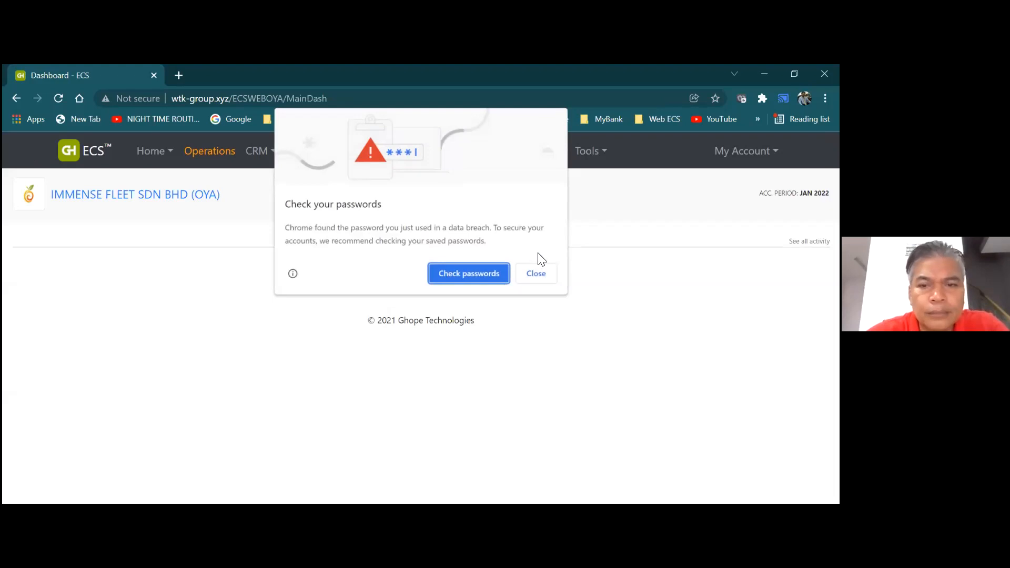
Dismiss Chrome's breached-password warning and head into the Operations module
click(537, 273)
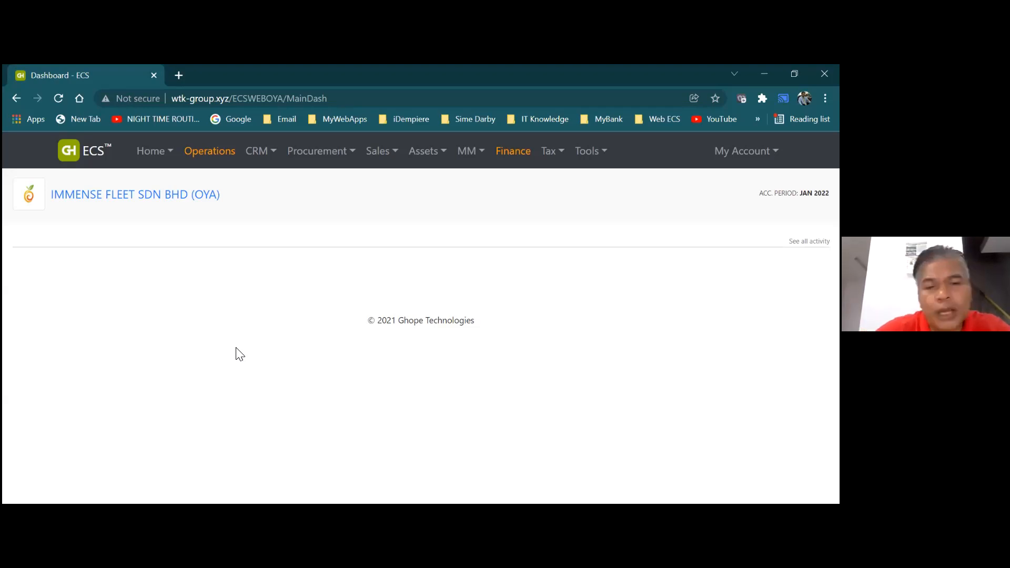
click(223, 159)
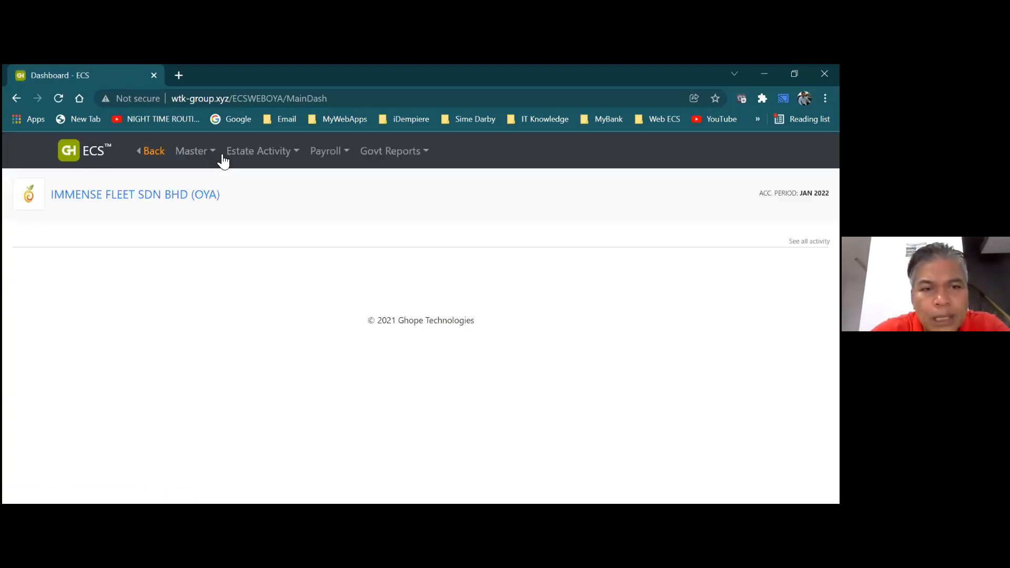
Browse the Operations Master and Estate Activity menus, then close them
click(224, 159)
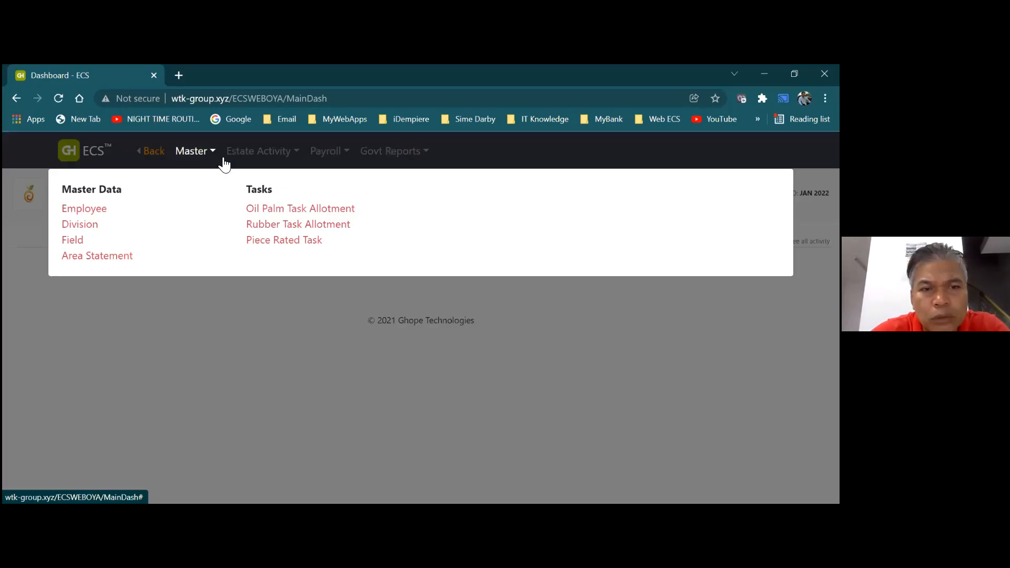
click(236, 161)
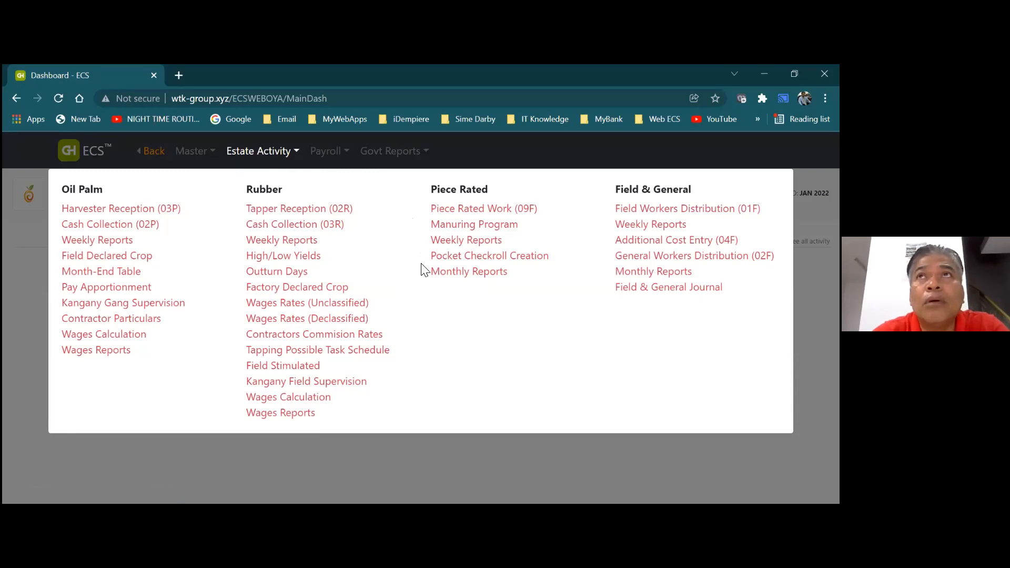
click(480, 460)
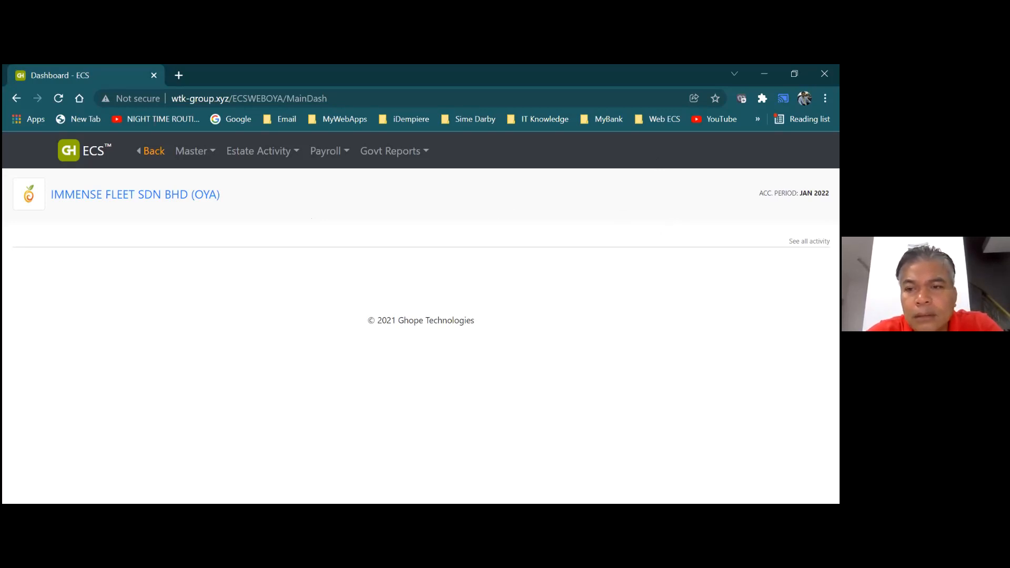
Log out of ECS via My Account and return to the sign-in page
click(154, 158)
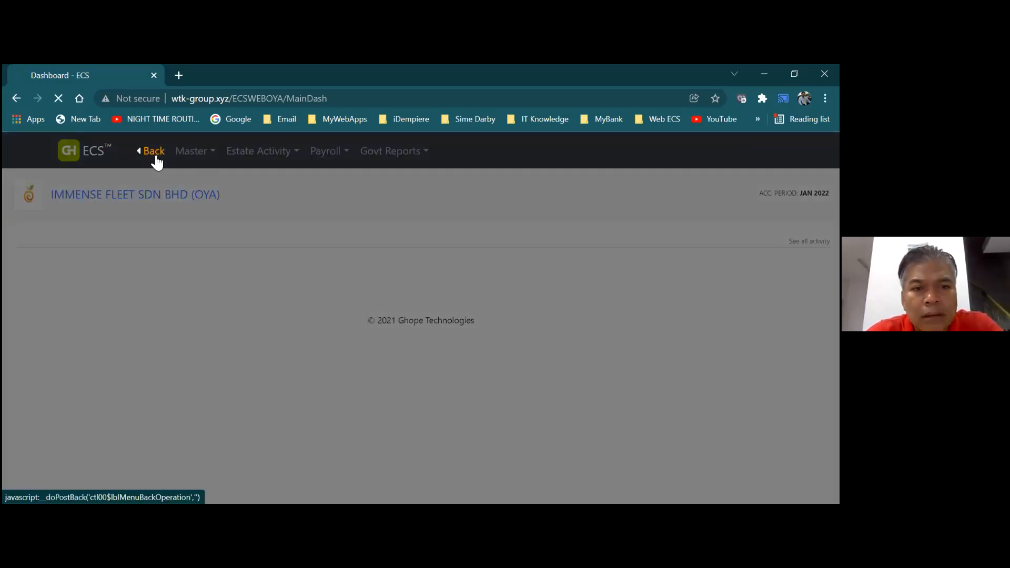
click(746, 151)
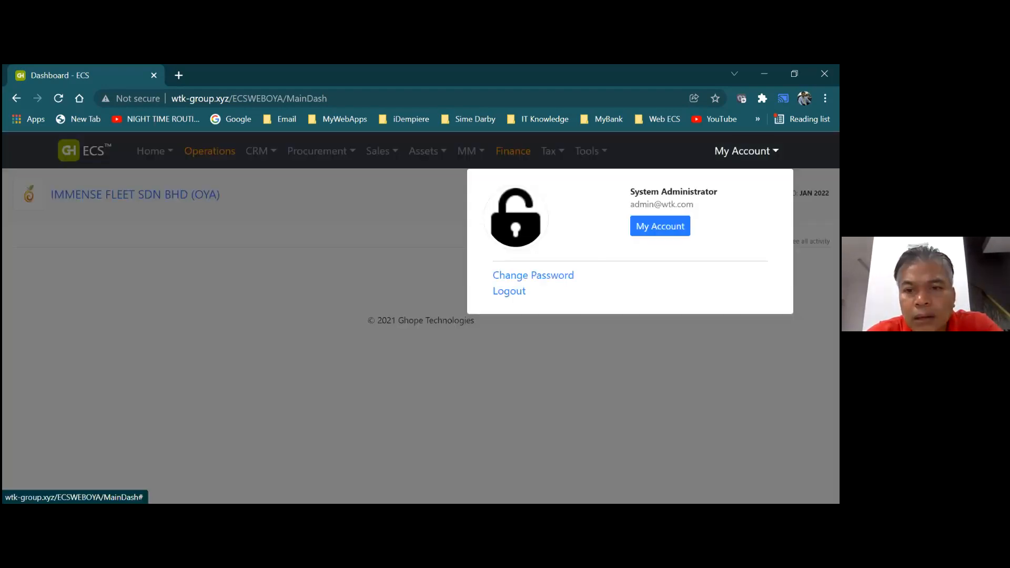
click(507, 293)
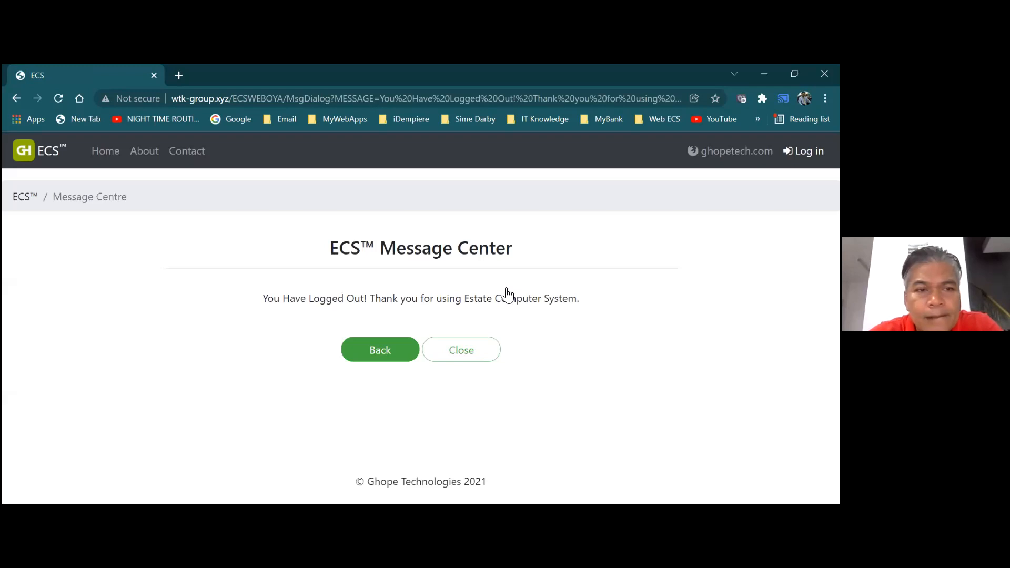
click(376, 350)
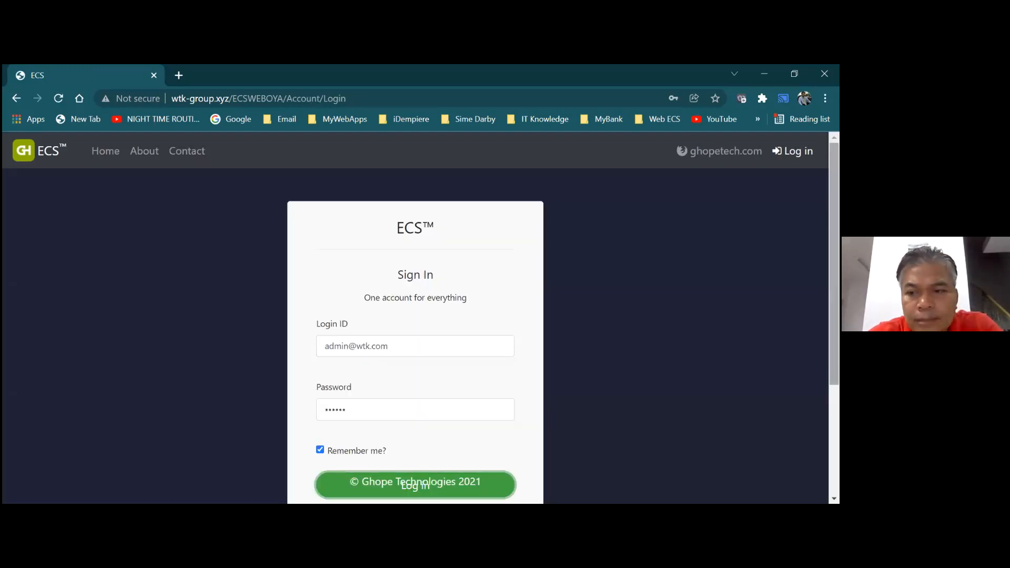
Sign back in and dismiss the breached-password warning
scroll(416, 326, down, 1)
scroll(513, 418, down, 1)
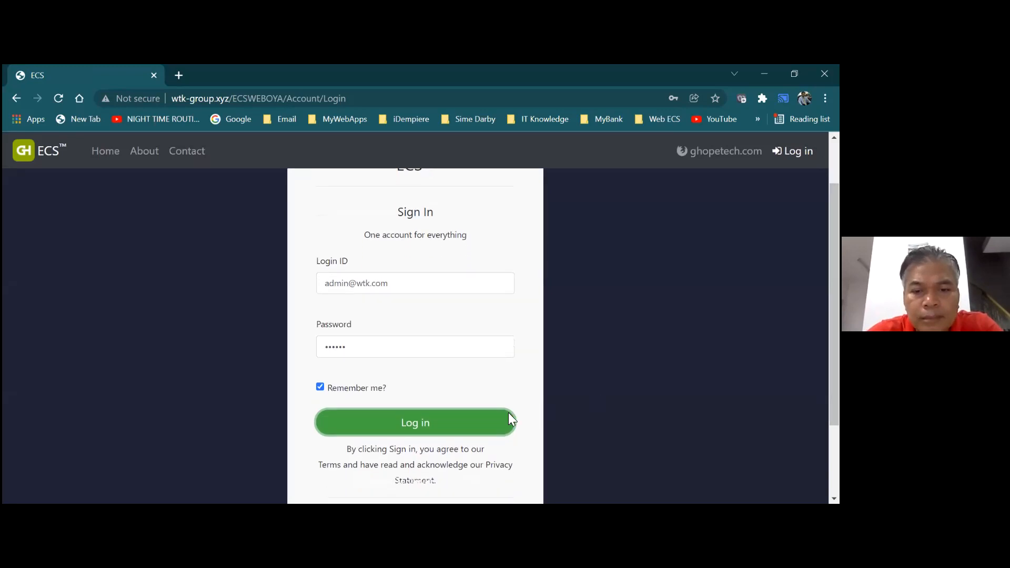
click(469, 430)
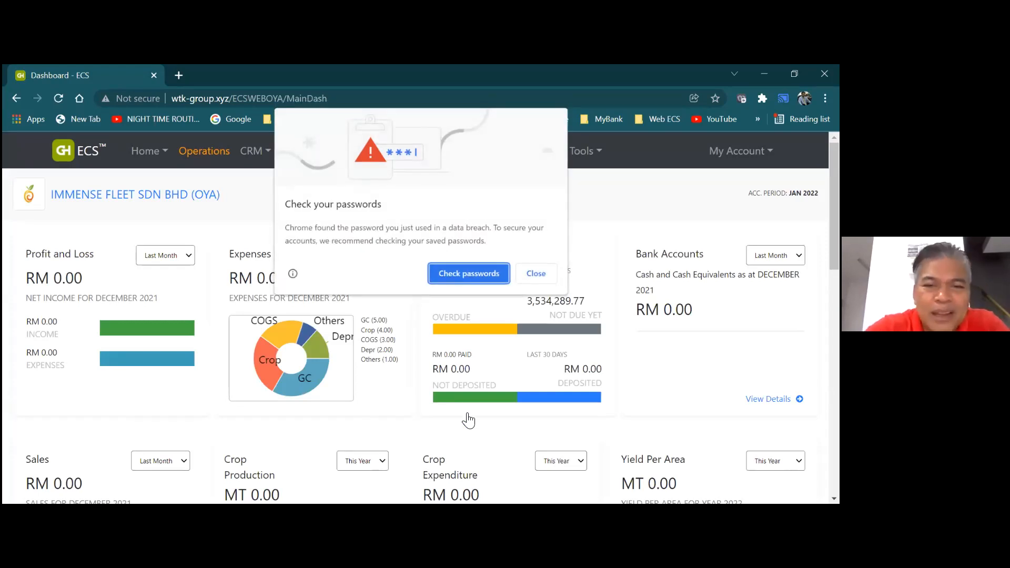
click(538, 274)
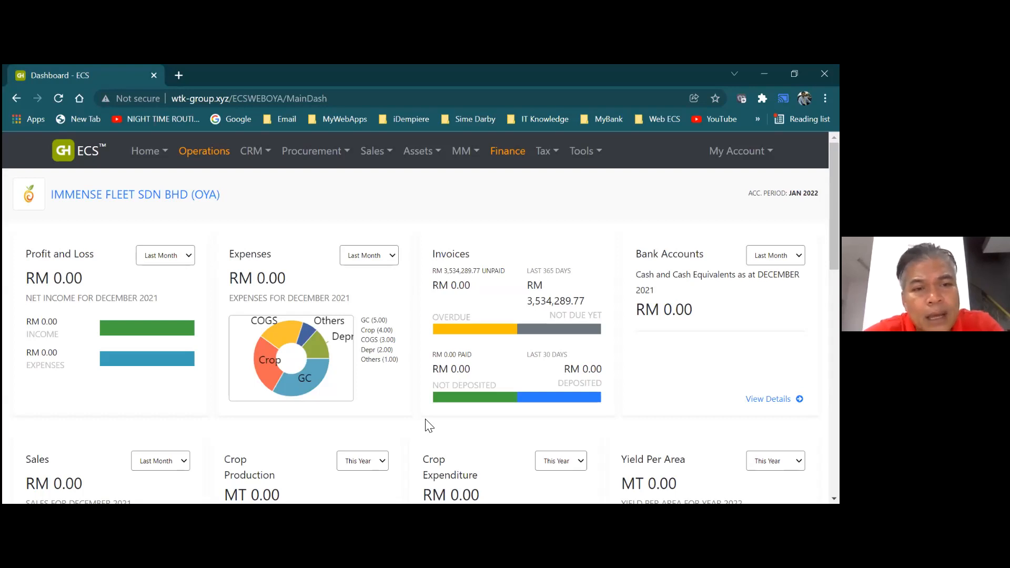
click(217, 164)
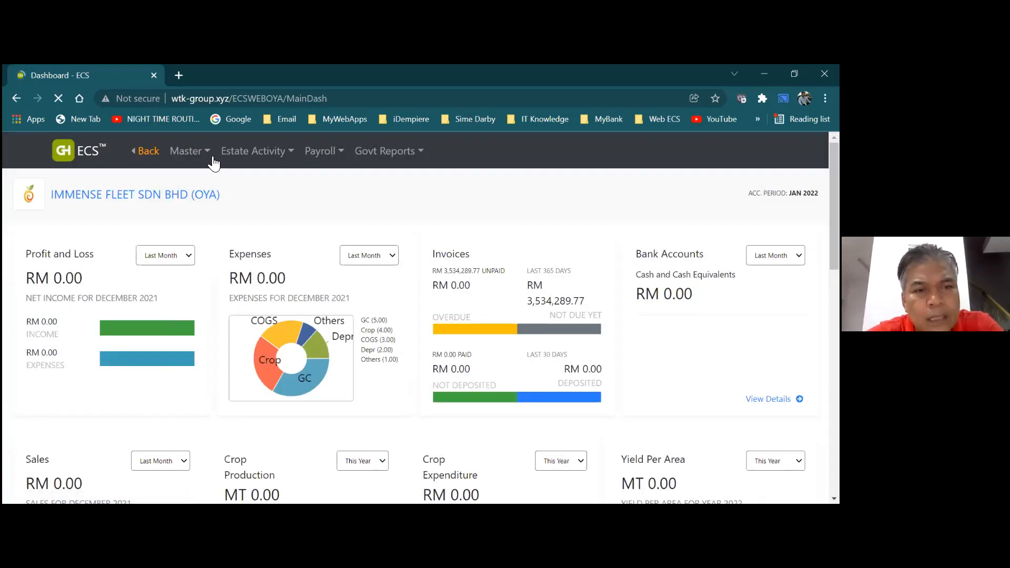
click(238, 158)
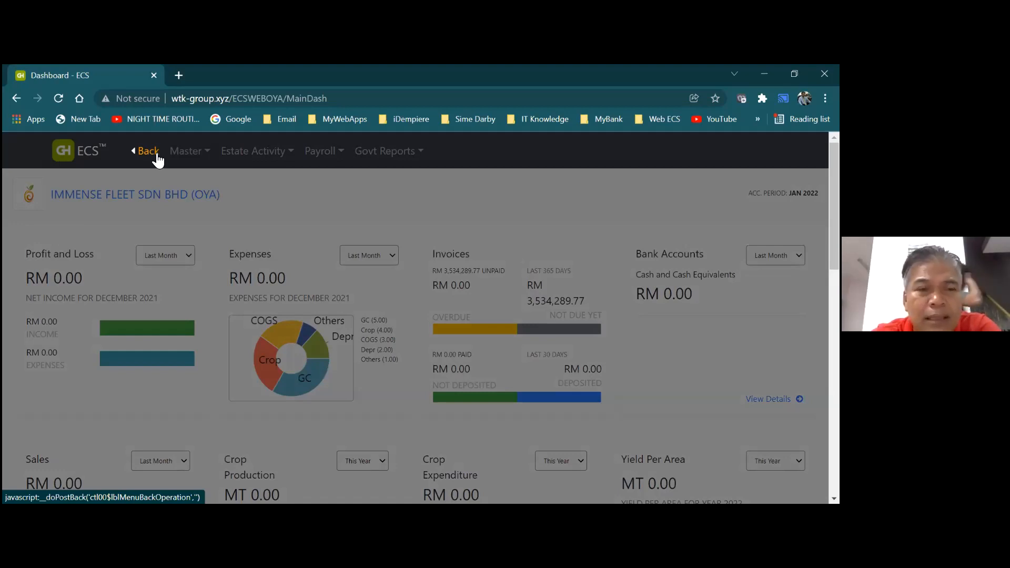
click(156, 153)
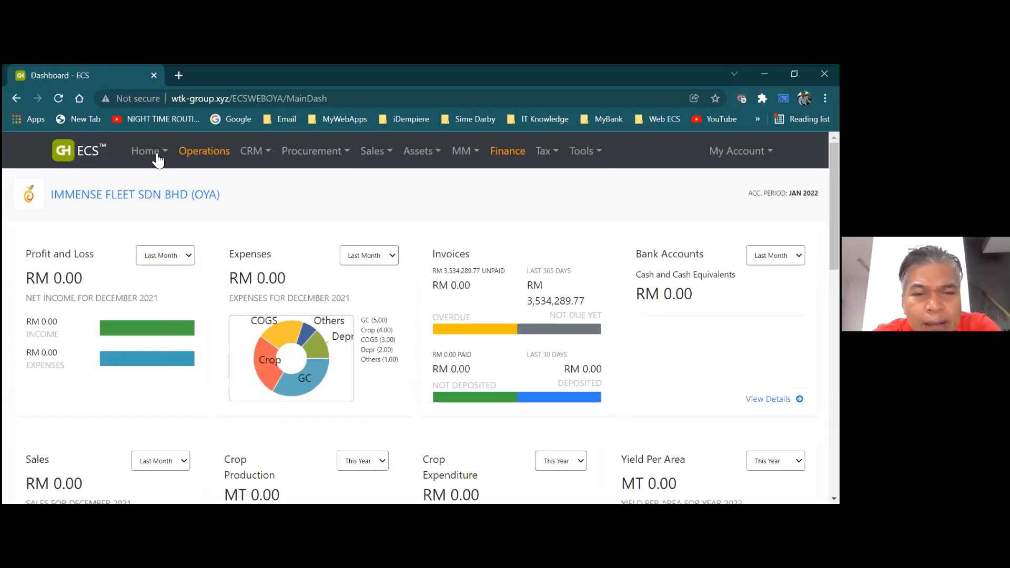
Open Tools > Application Dictionary and go to the B8. Gang Info list
click(582, 154)
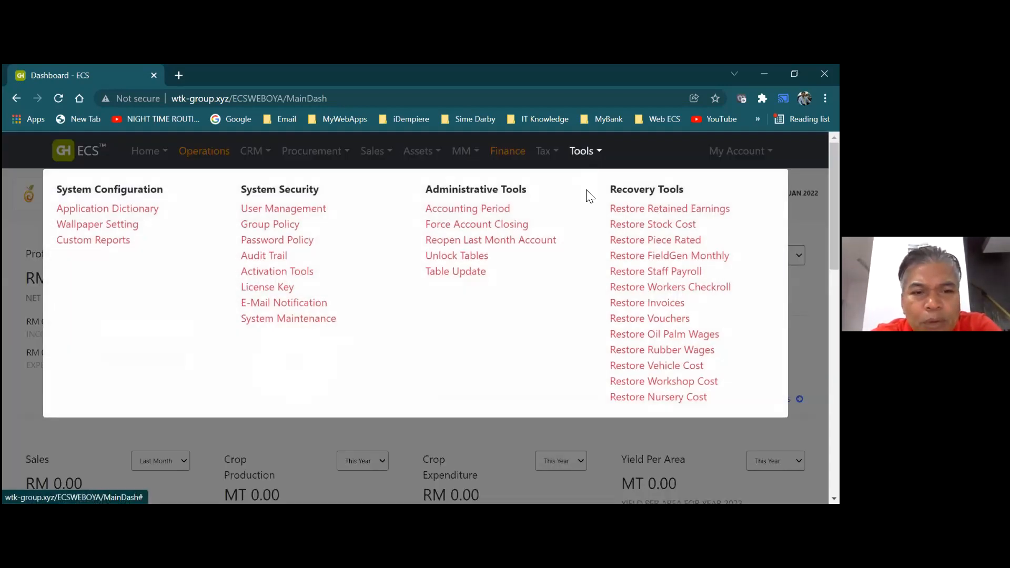
click(144, 210)
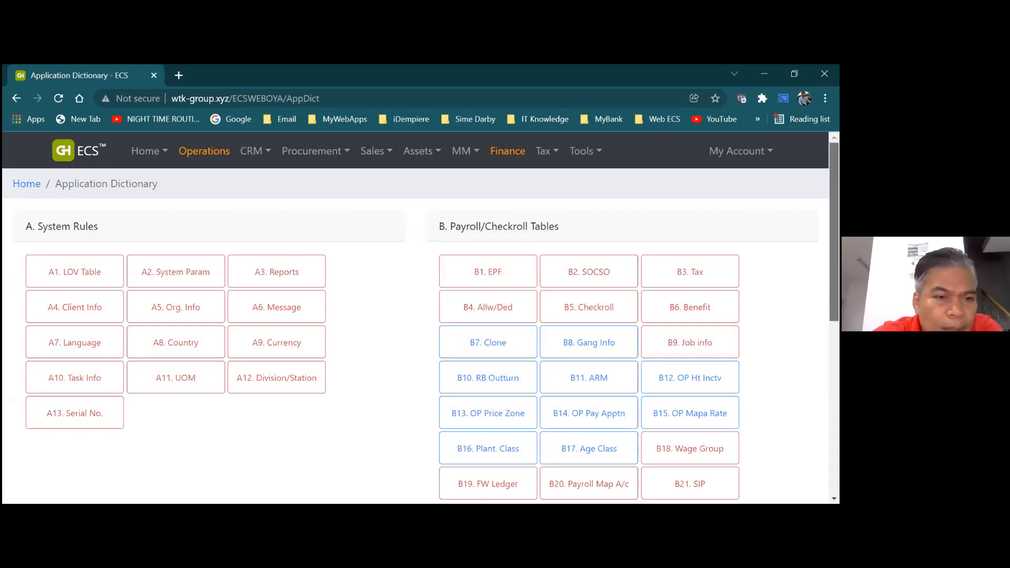
scroll(416, 321, down, 3)
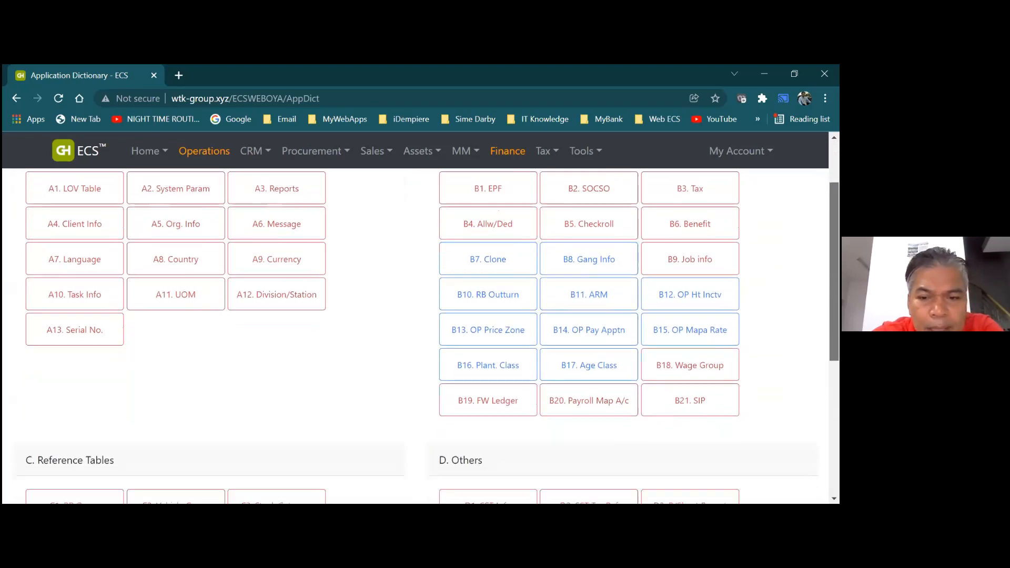
drag(834, 275, 834, 273)
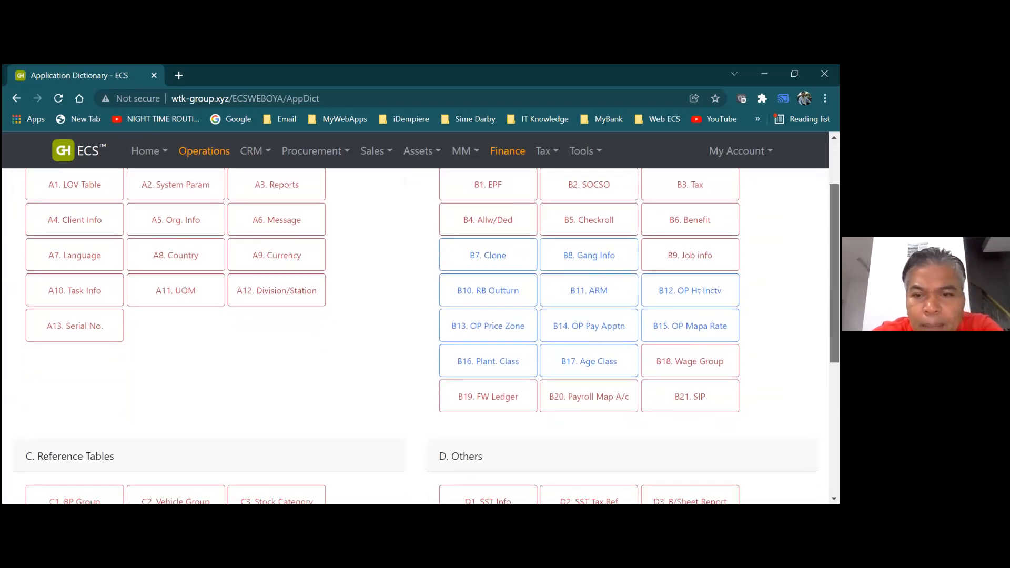
click(622, 265)
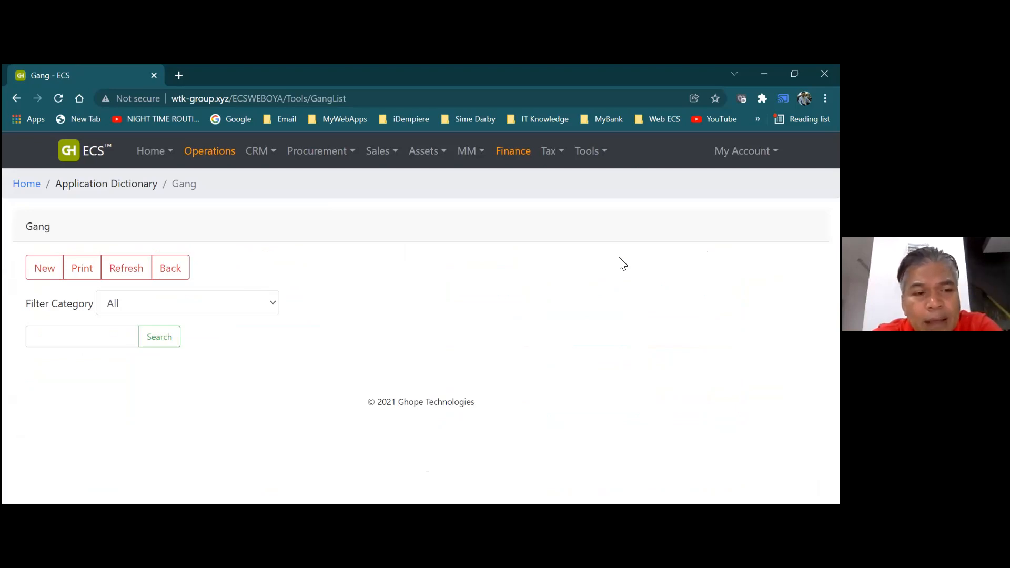
Create a New Gang entry and choose 20-OIL PALM CHECKROLL as its checkroll group
click(51, 278)
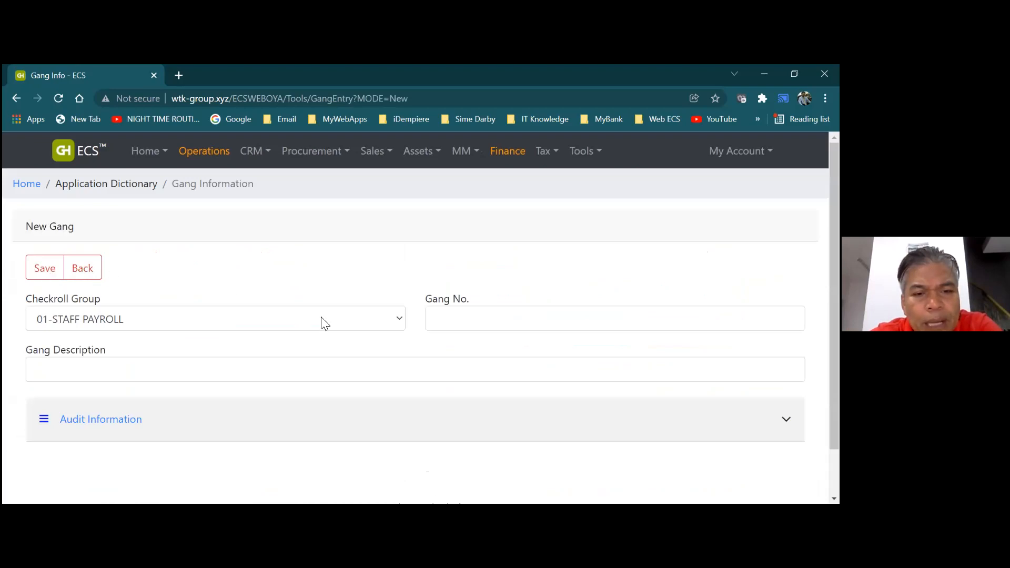
click(400, 321)
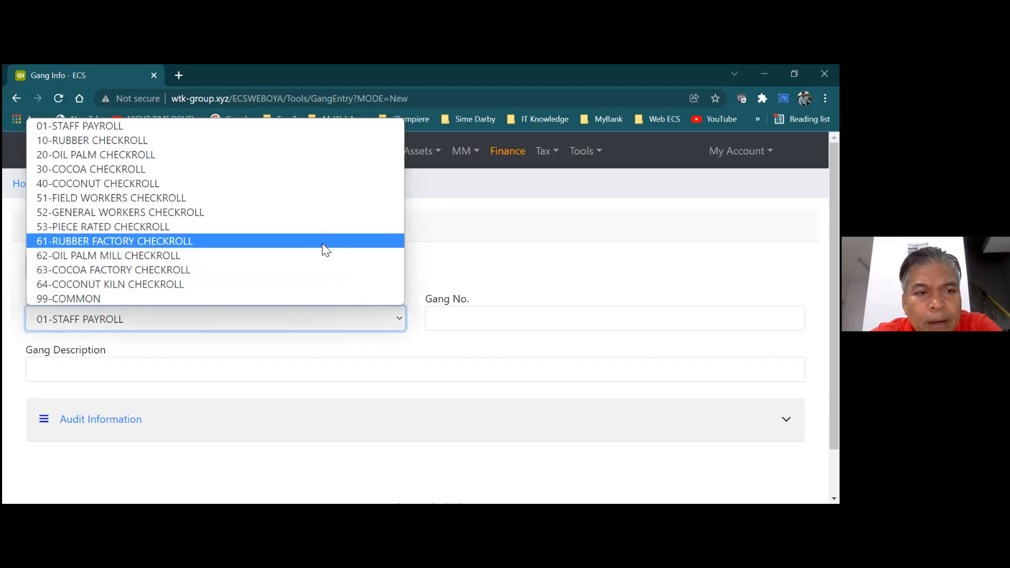
click(221, 158)
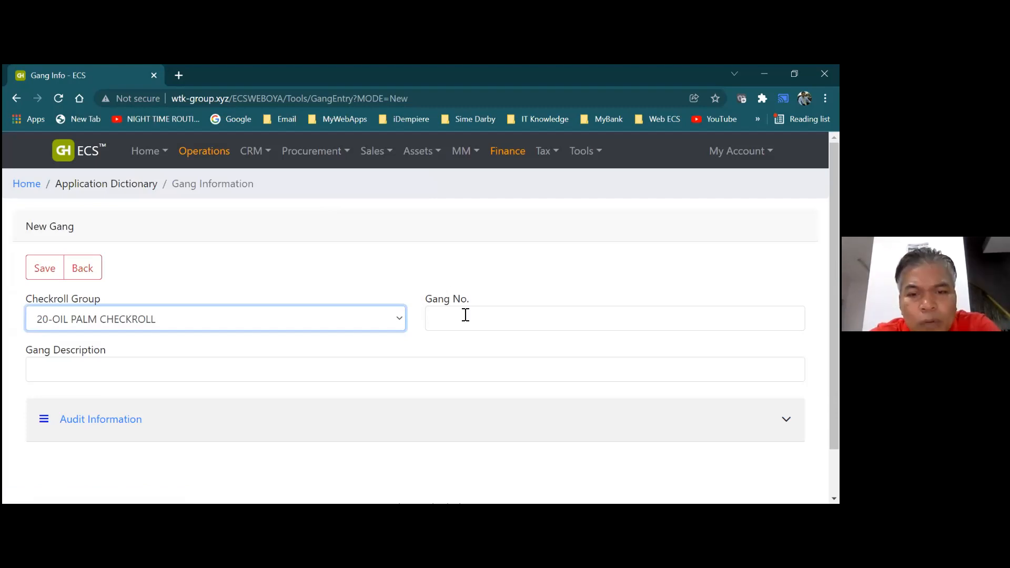
click(466, 316)
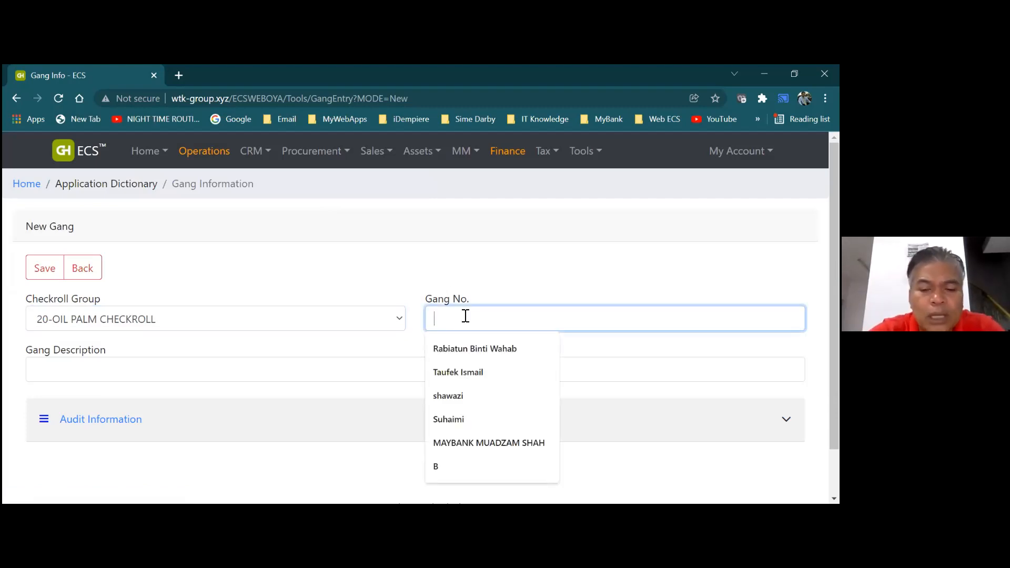
Enter gang number OP01 and gang description 'Harvesting Gang 1'
text(OP)
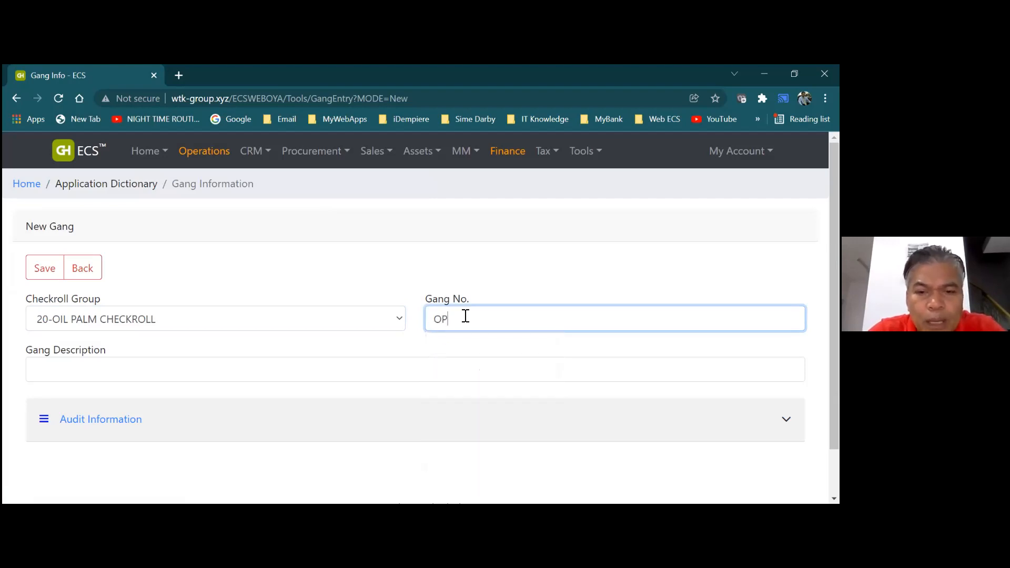
text(01)
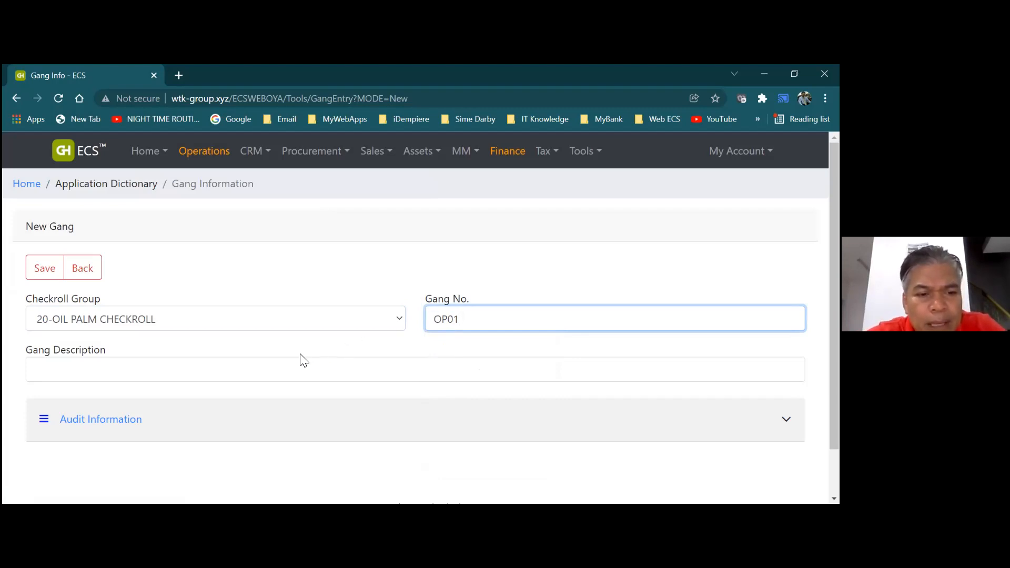
click(285, 368)
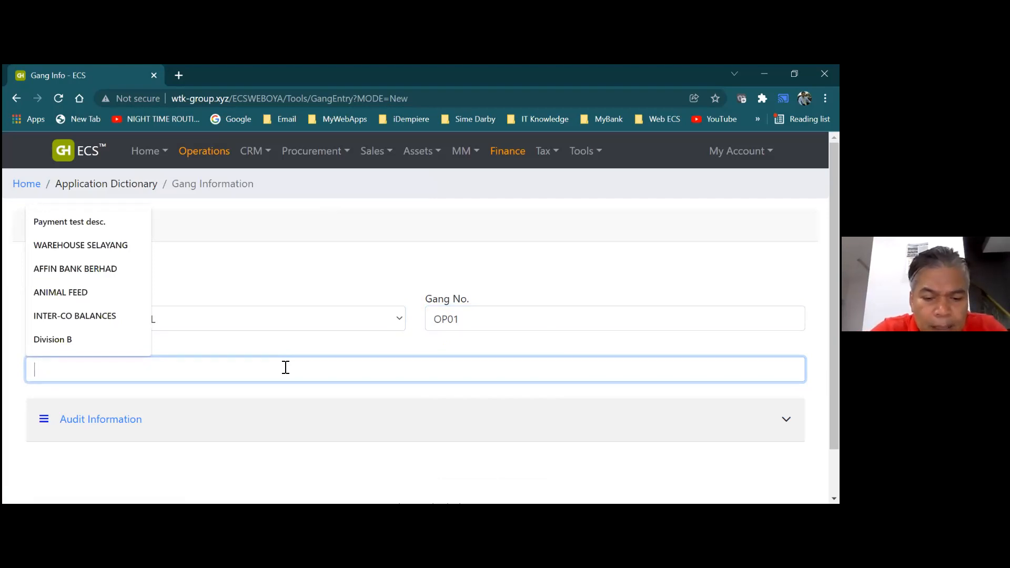
text(Harves)
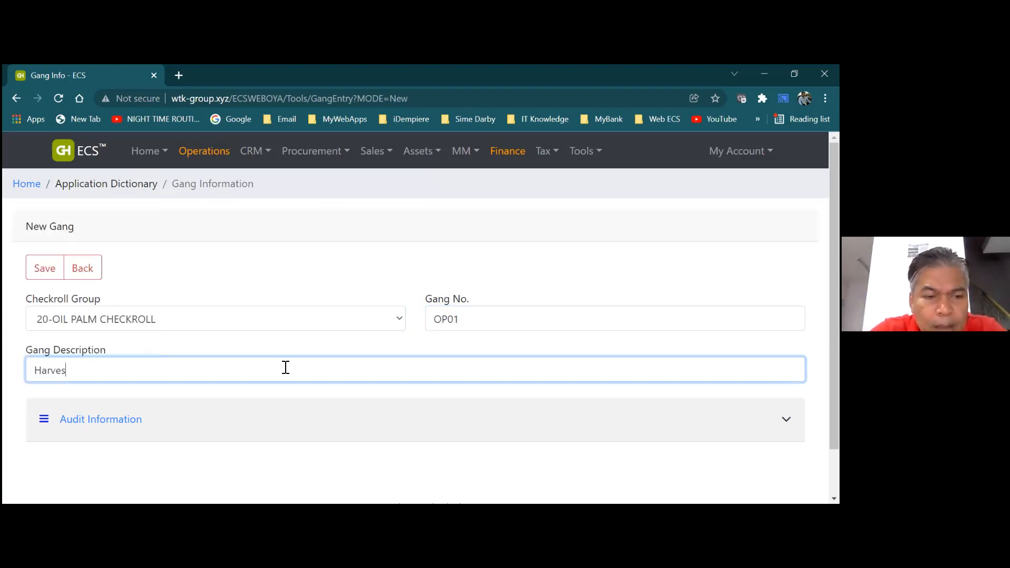
text(tin)
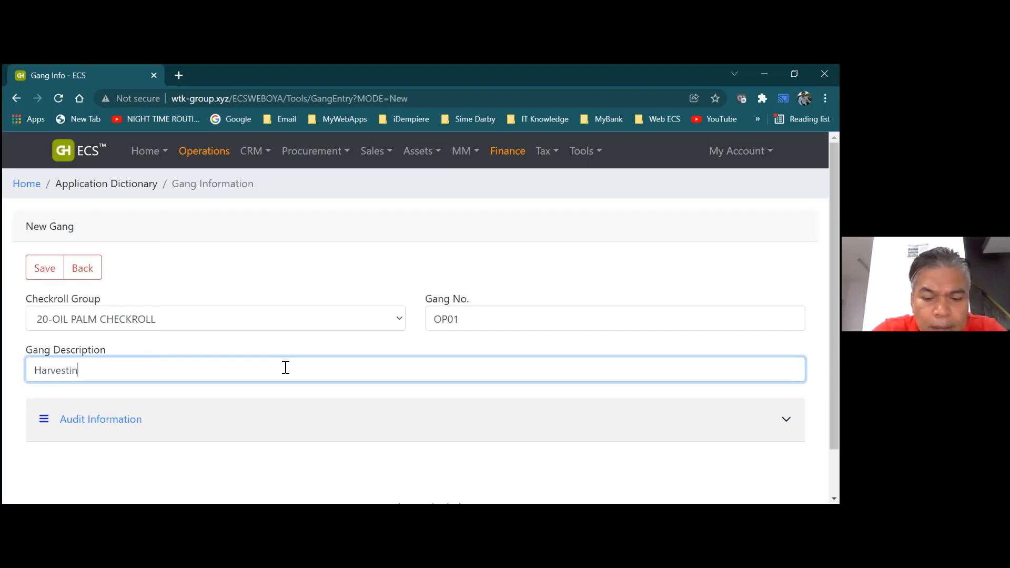
text(g Gang)
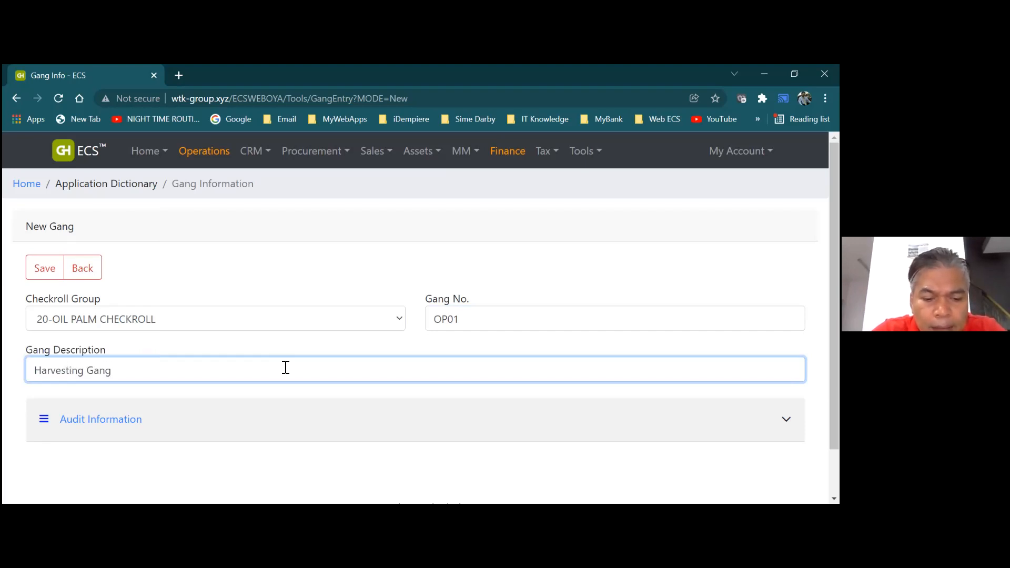
text( 1)
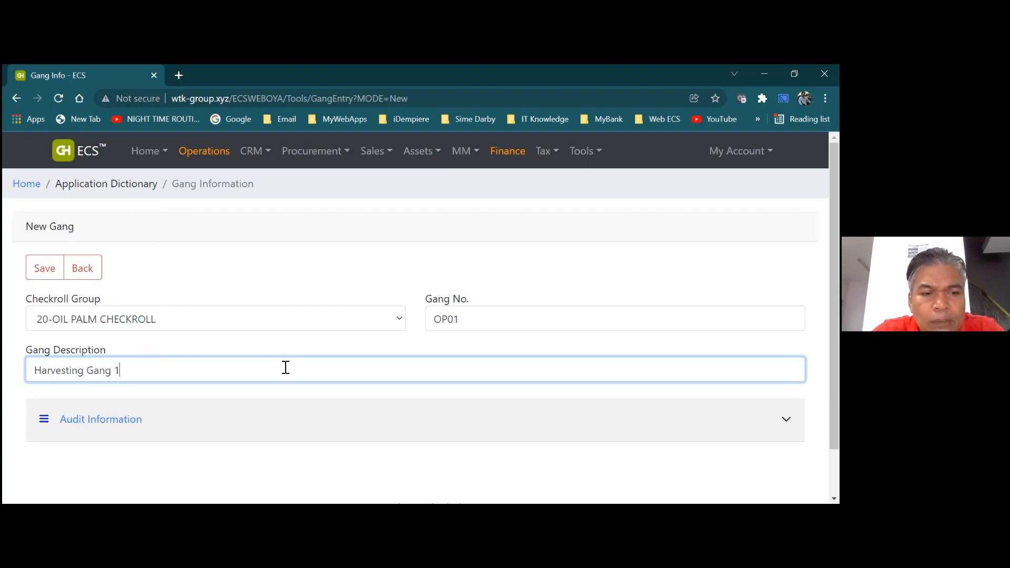
Save gang OP01 'Harvesting Gang 1' to the Gang list
click(46, 270)
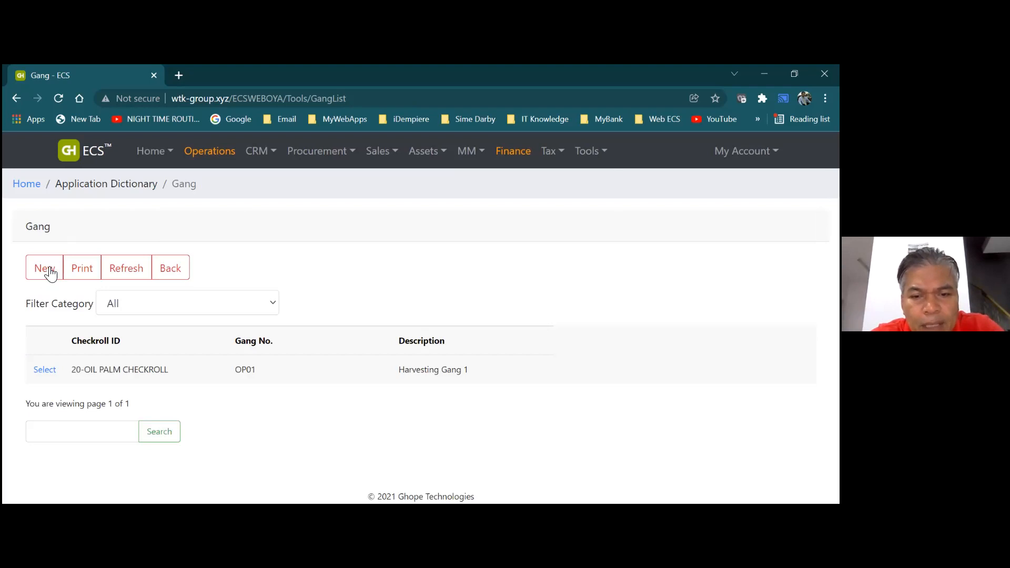
Go back to the Application Dictionary, then head into Operations
click(163, 282)
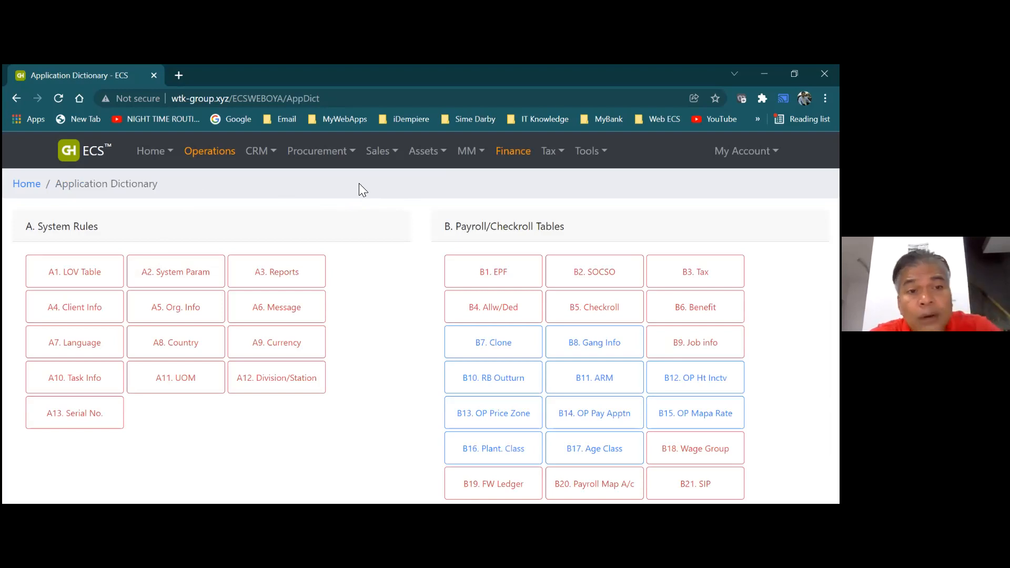
click(236, 158)
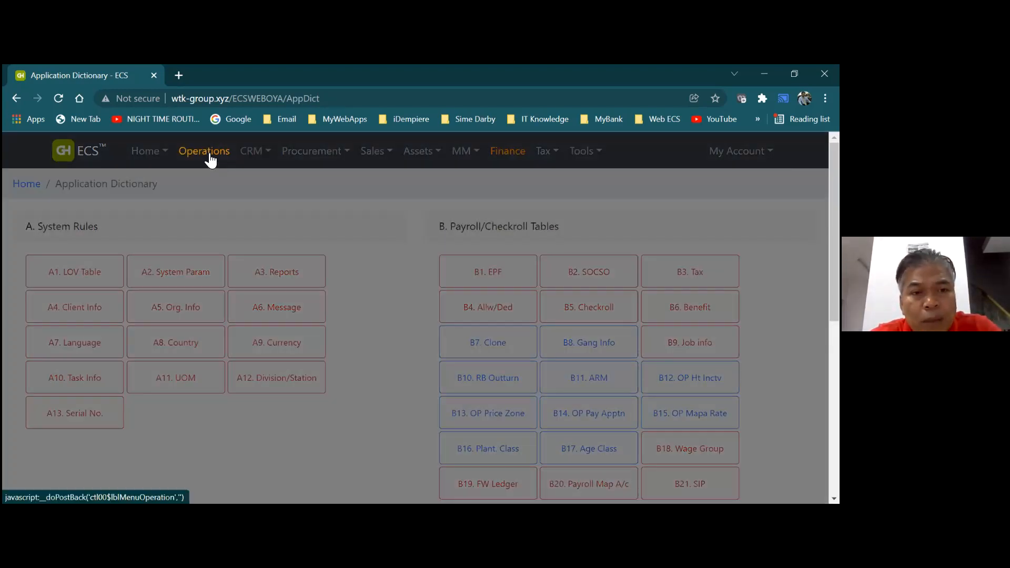
Open the Employee Information (MST01) list from the Operations Master menu
click(211, 158)
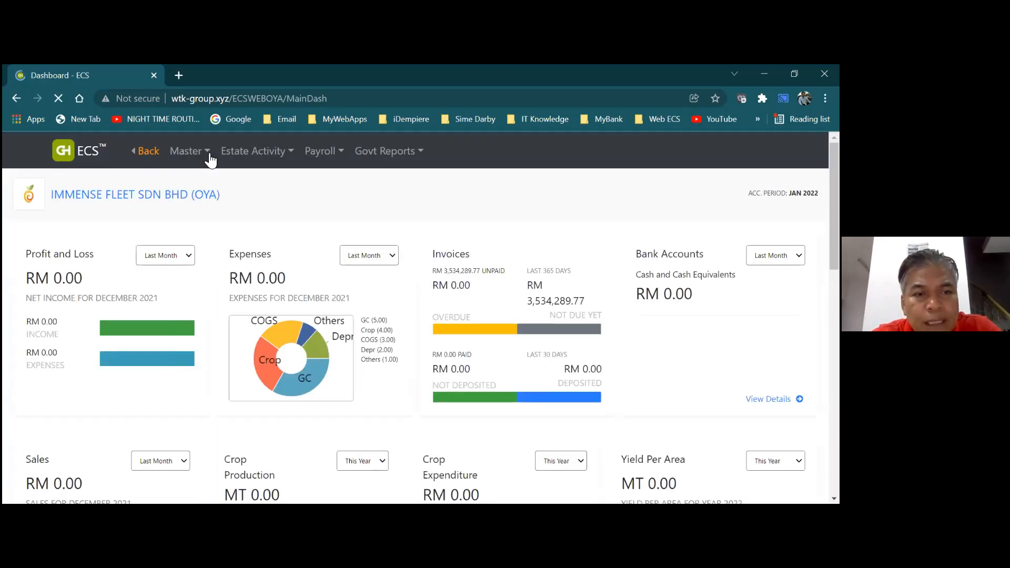
mouse_move(190, 158)
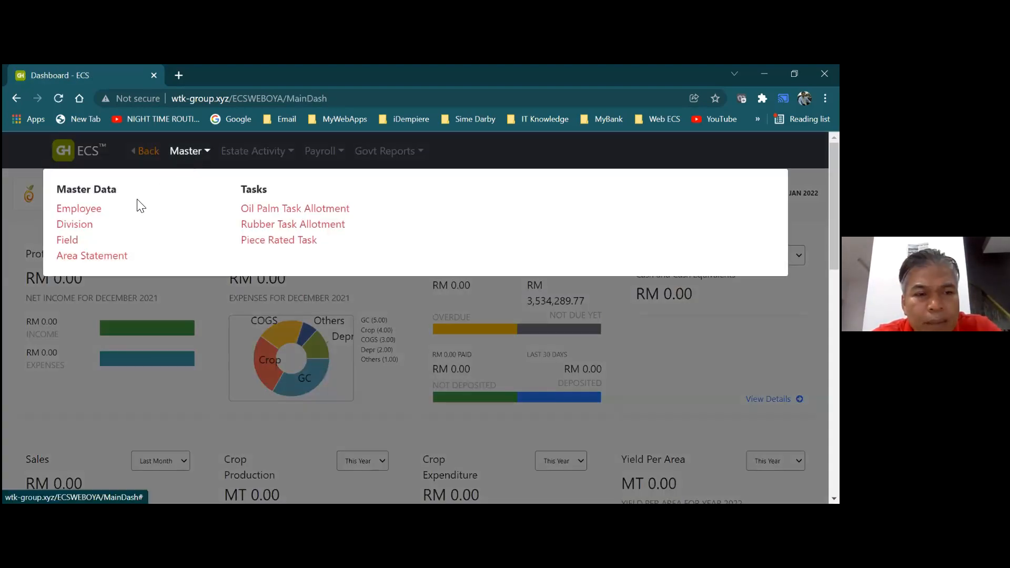
click(78, 209)
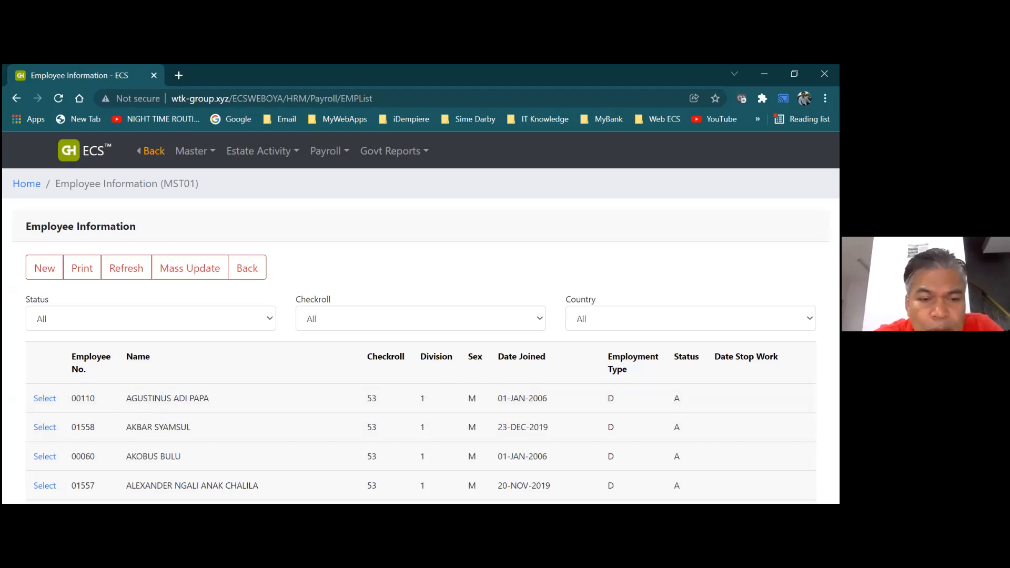
scroll(421, 337, down, 5)
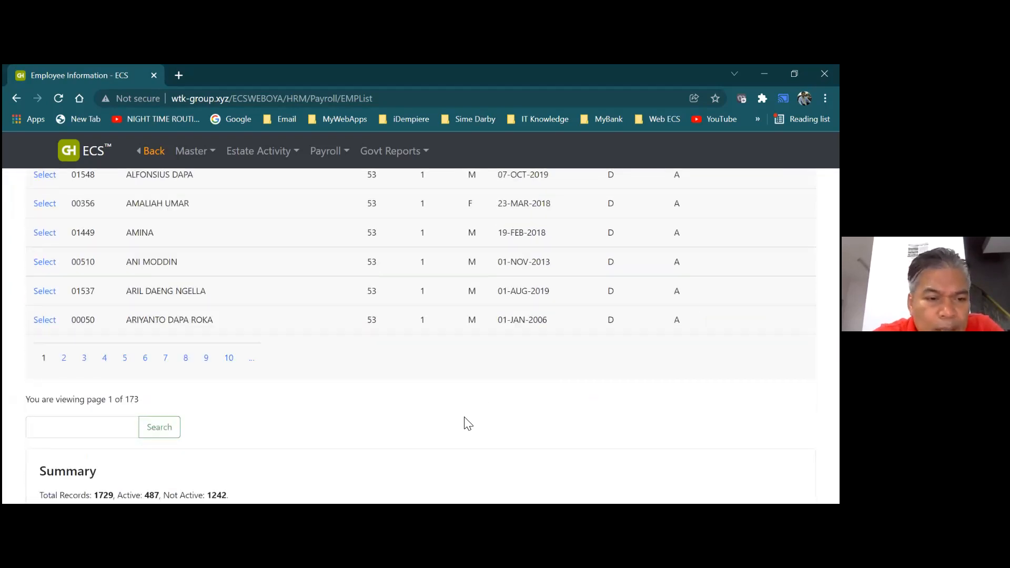
Search the employee list for the harvester's name and open the first matching record
click(105, 428)
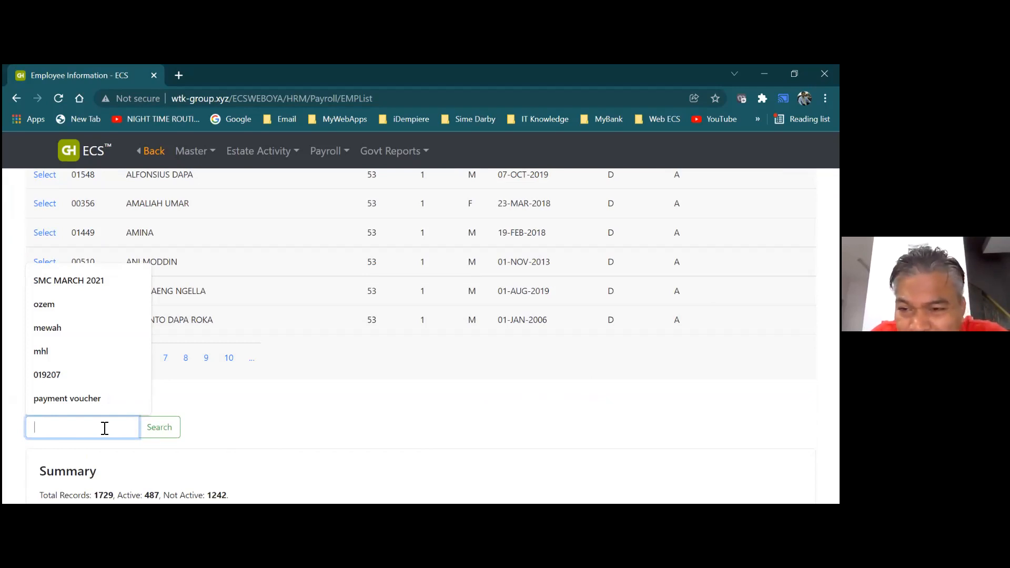
text(j)
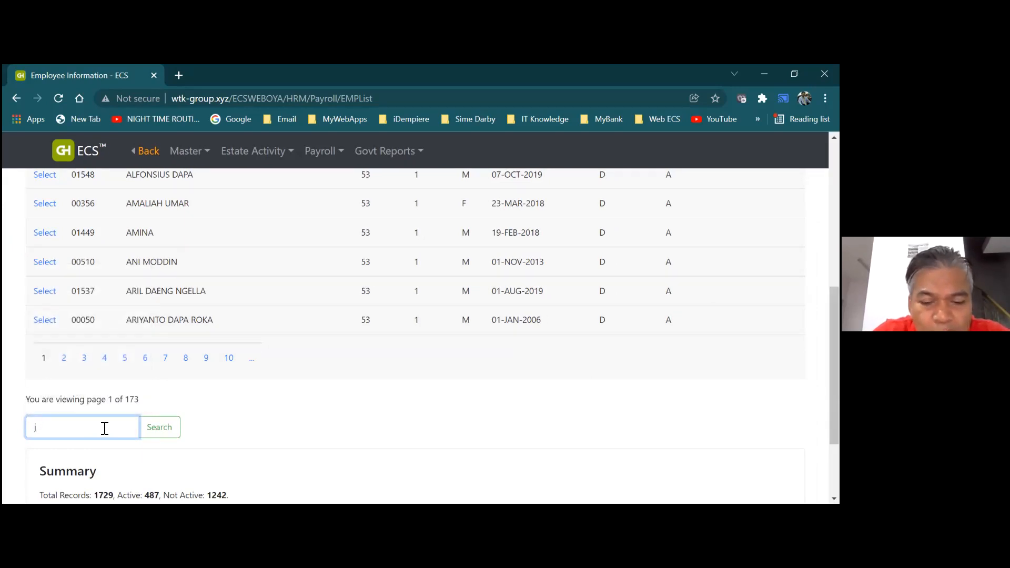
text(u)
key(BackSpace)
text(uma)
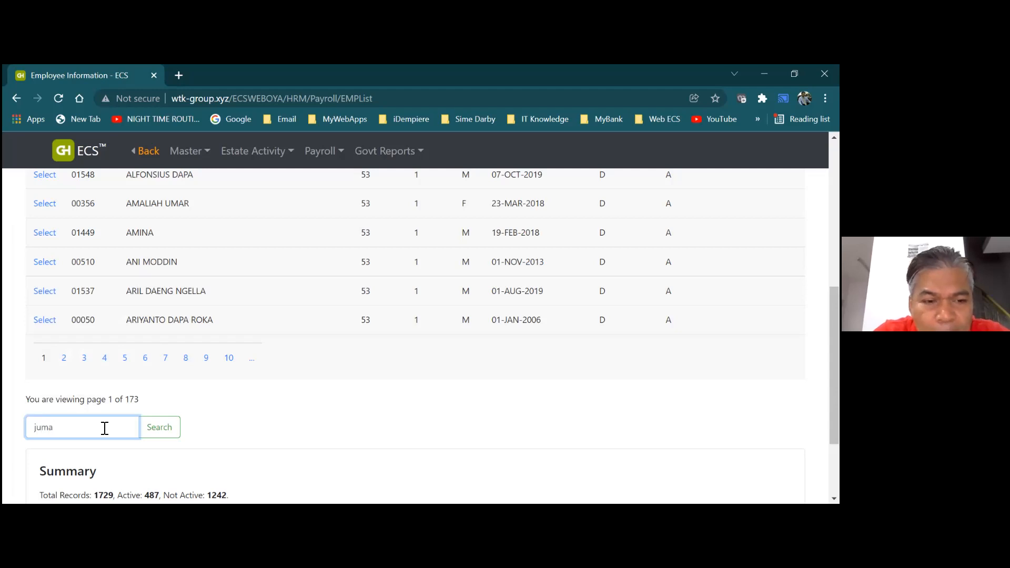
click(168, 439)
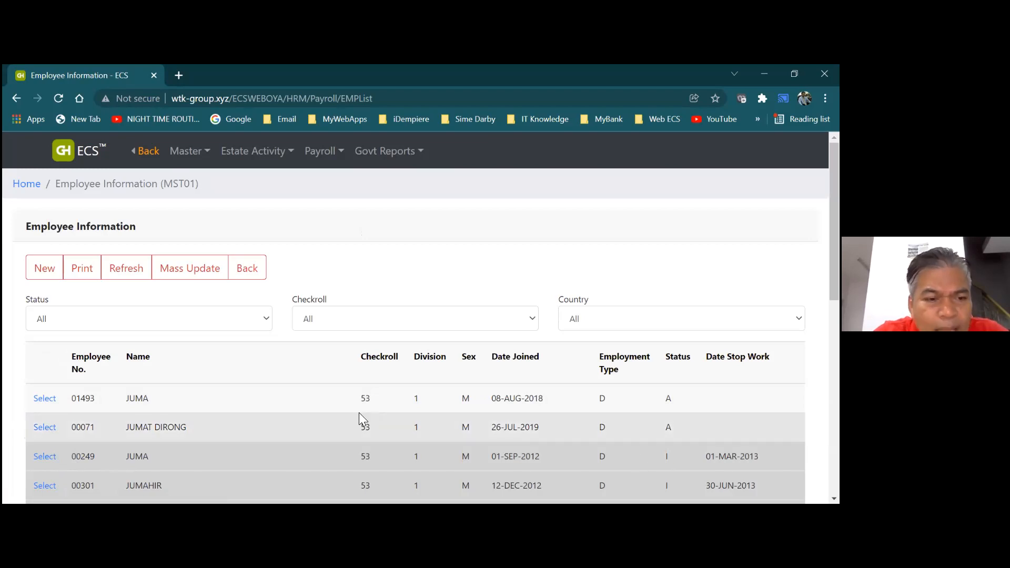
click(45, 400)
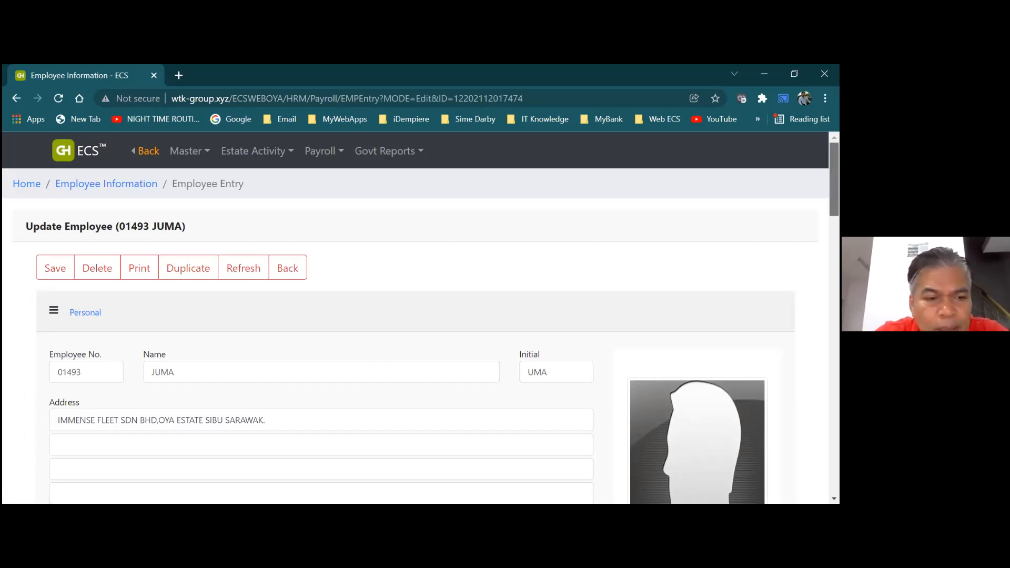
Set the first employee's Gang No. to OP01-Harvesting Gang 1 on the Update Employee form
scroll(415, 337, down, 3)
scroll(416, 337, down, 3)
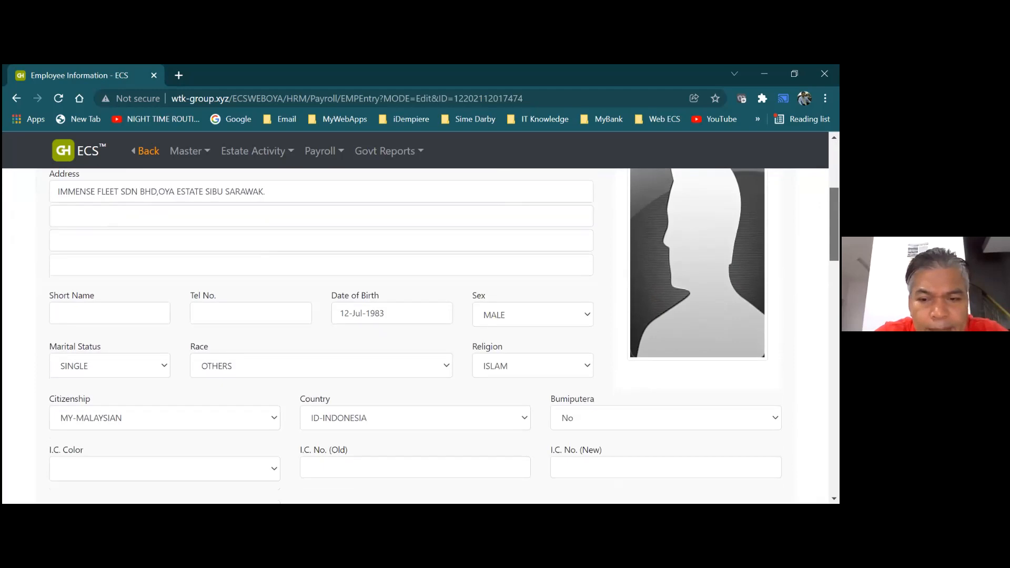
scroll(416, 337, down, 4)
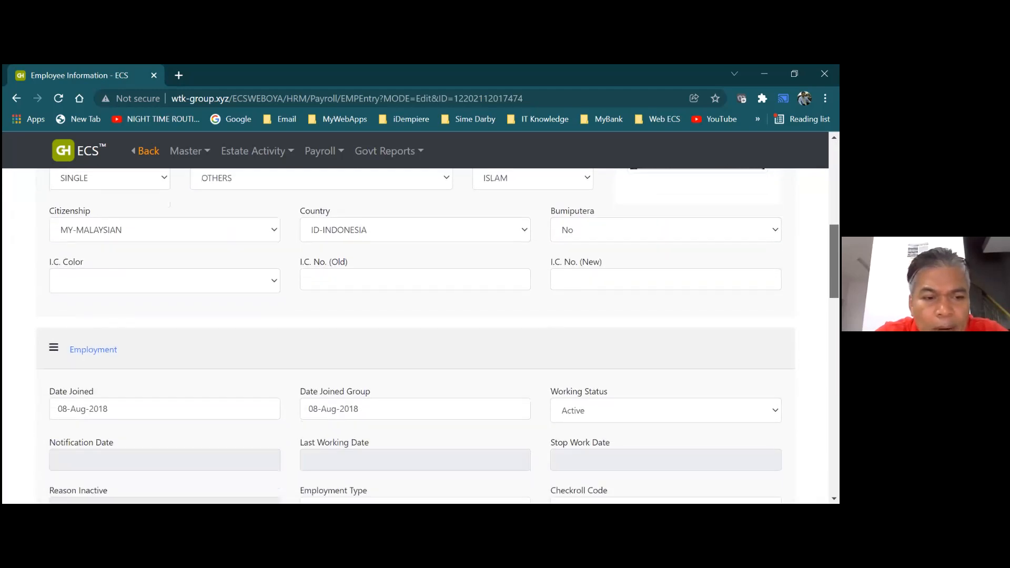
scroll(416, 337, down, 3)
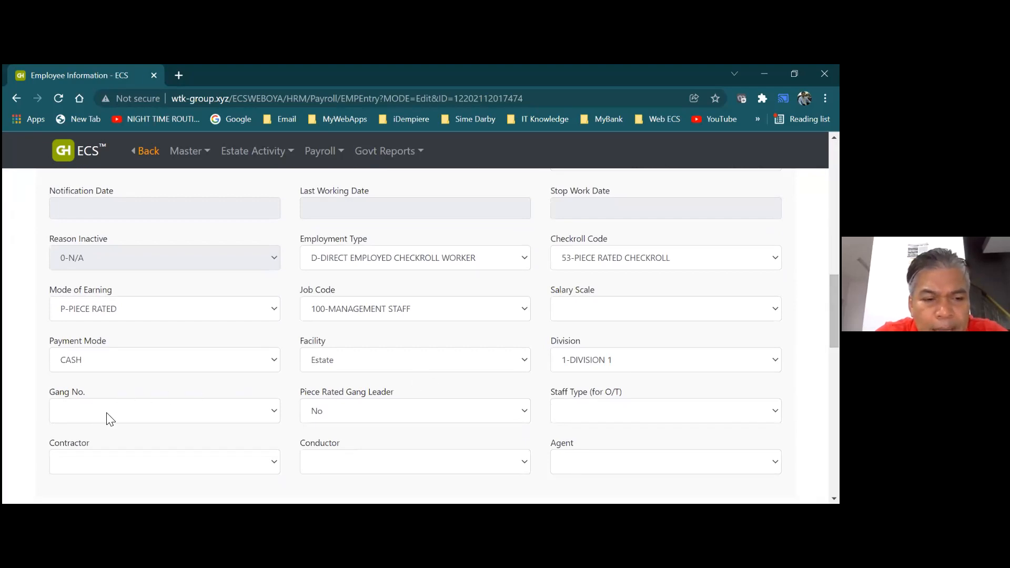
click(274, 416)
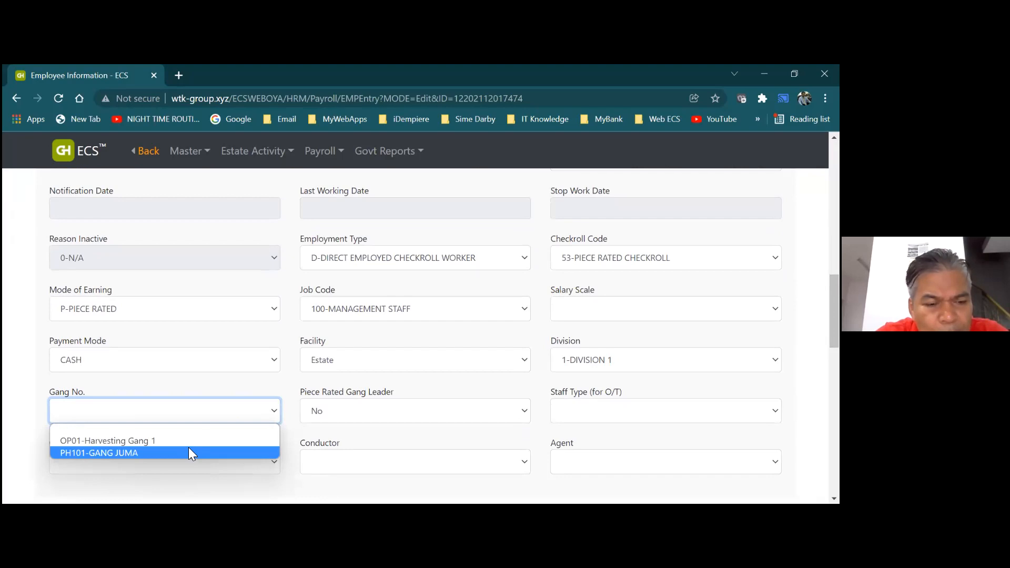
key(Up)
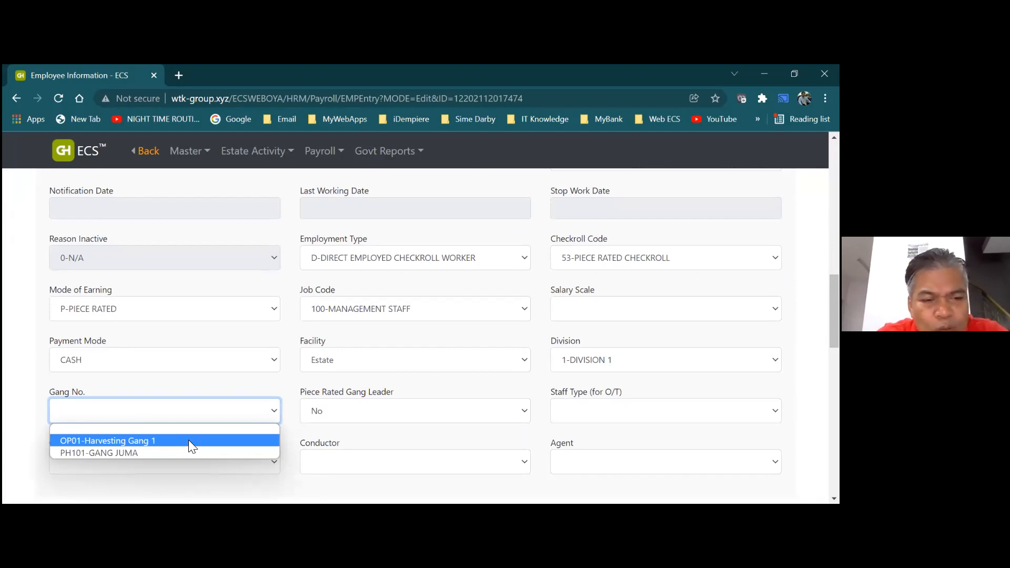
click(188, 440)
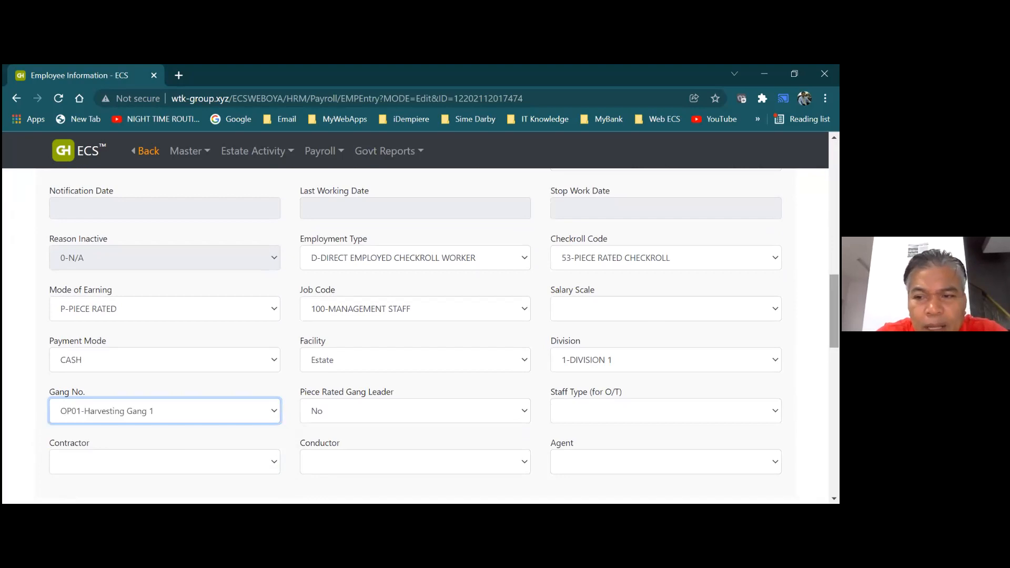
scroll(416, 337, up, 15)
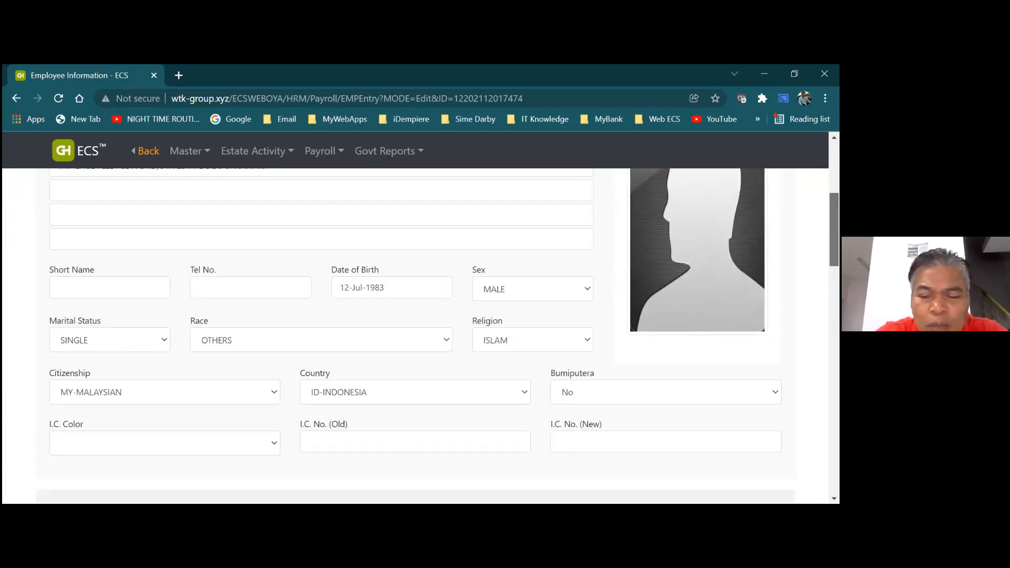
scroll(416, 337, up, 1)
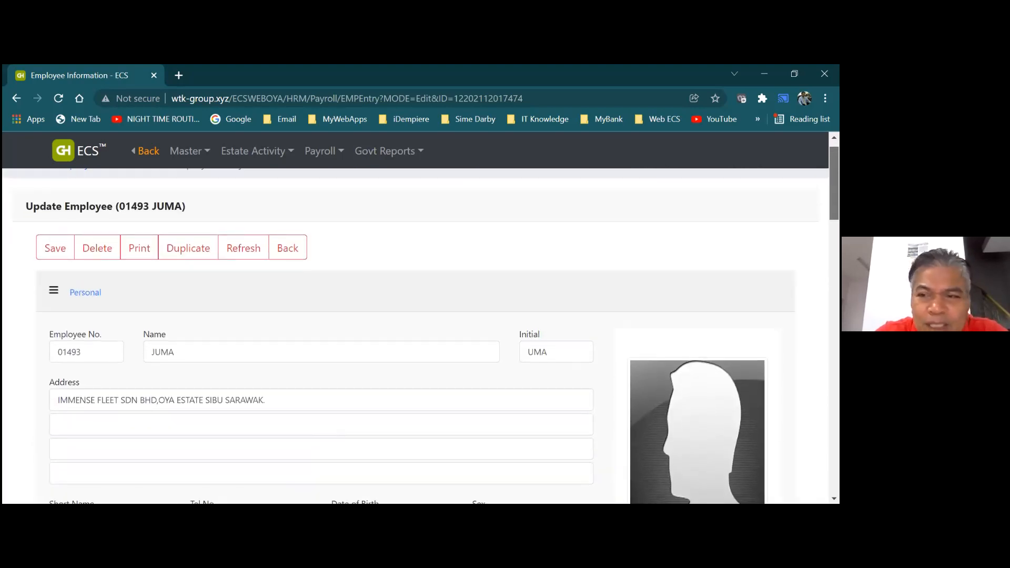
Attempt a save, dismiss the missing IC No alert, and set Citizenship to ID-INDONESIAN
click(59, 254)
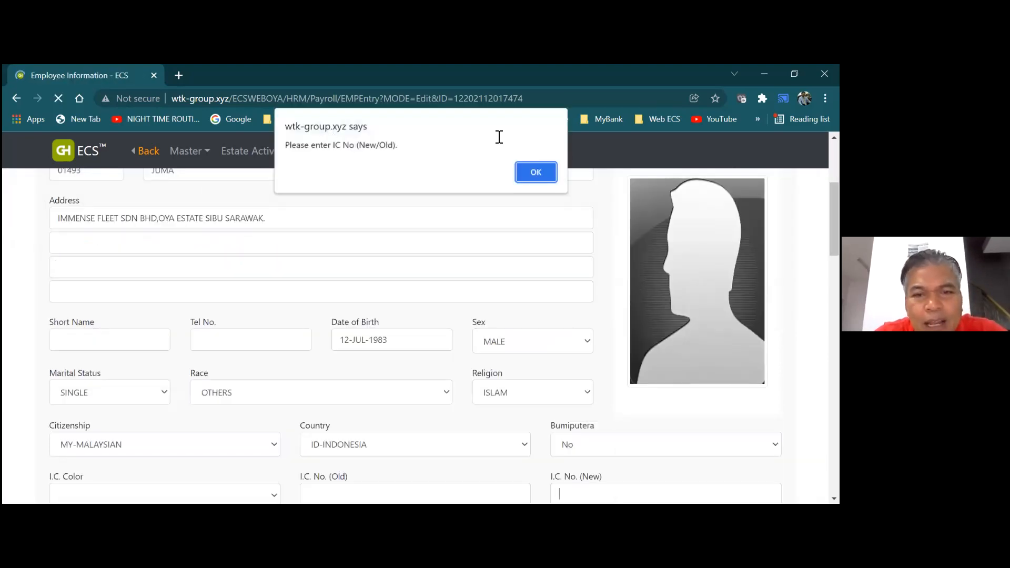
click(527, 174)
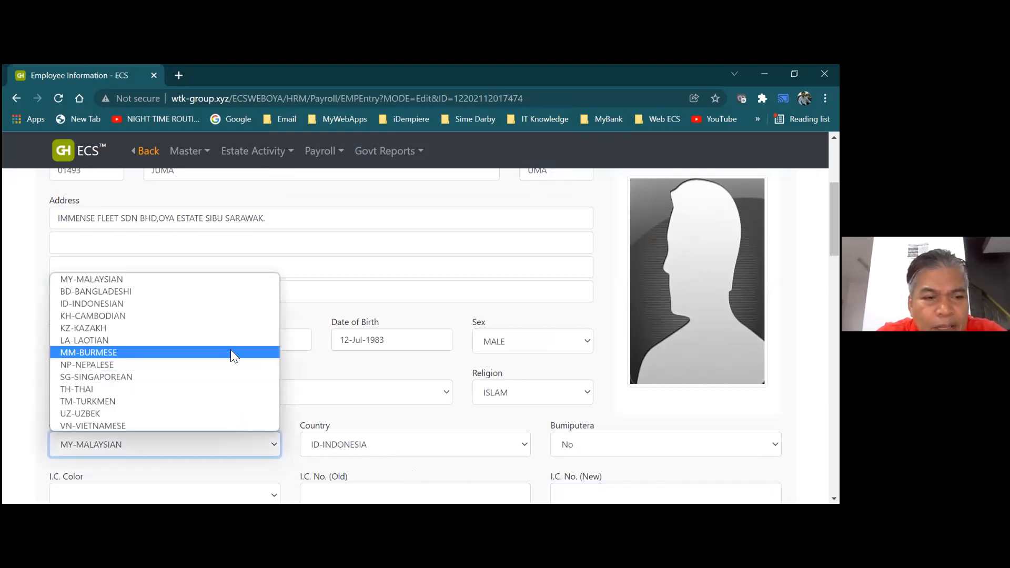
click(222, 305)
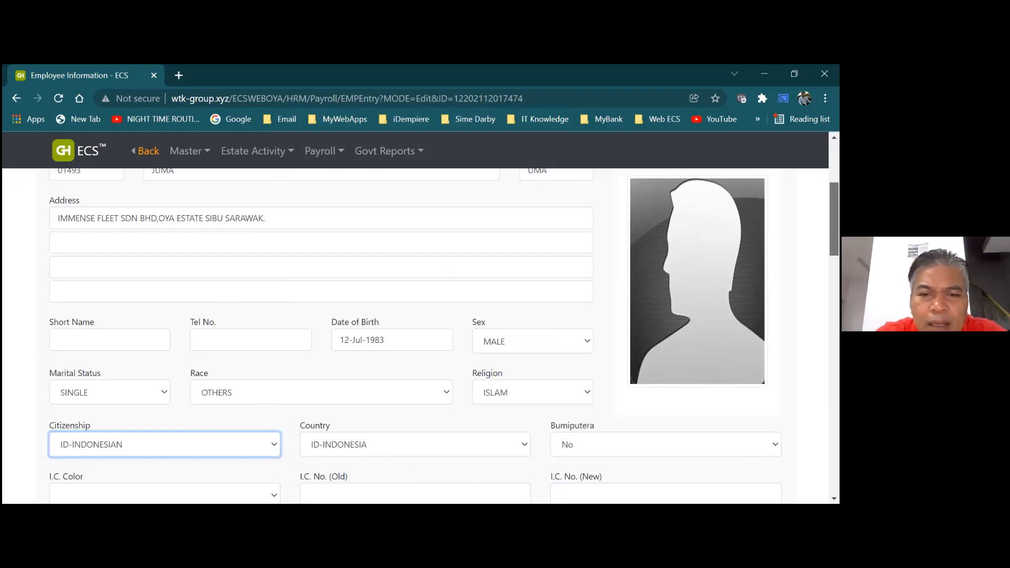
scroll(421, 337, up, 3)
scroll(383, 308, up, 1)
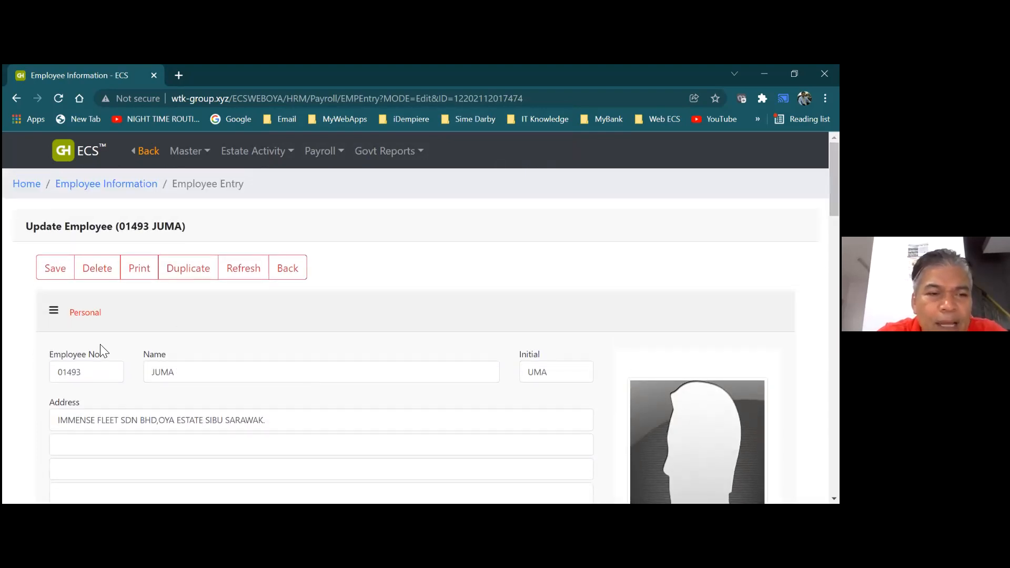
Save again and dismiss the resulting Invalid Passport No. alert
click(48, 269)
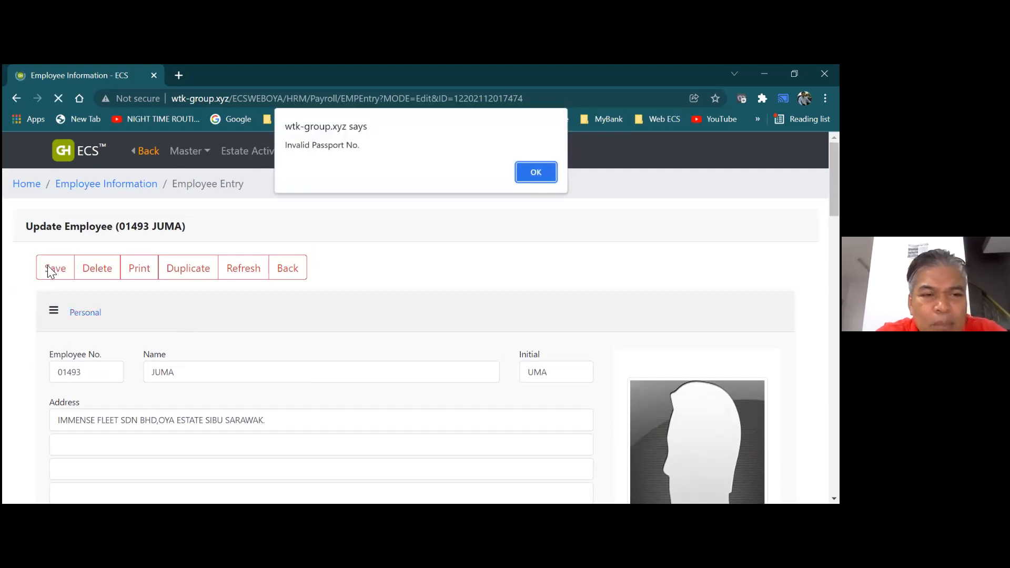
click(525, 176)
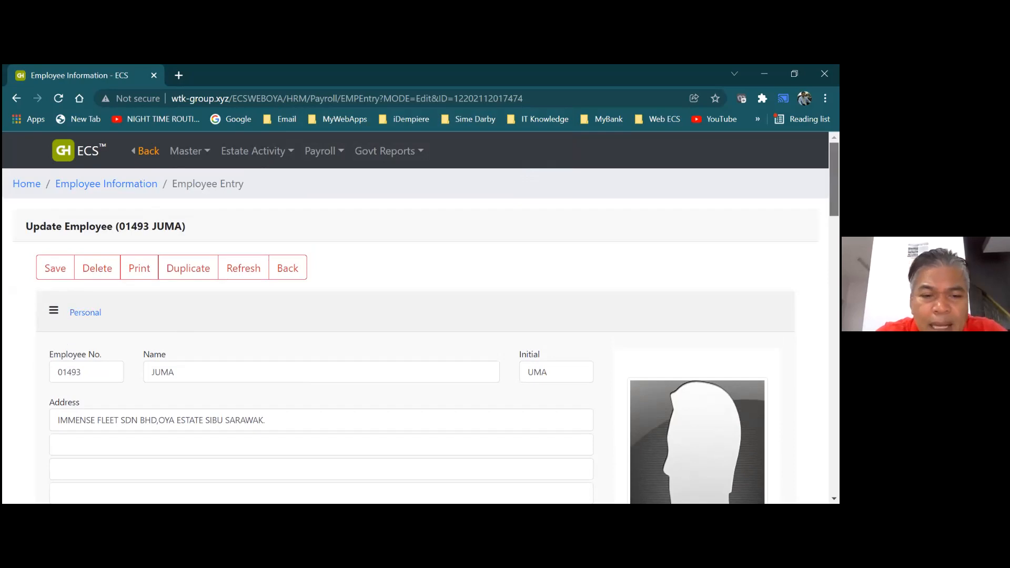
scroll(416, 336, down, 9)
scroll(416, 337, down, 2)
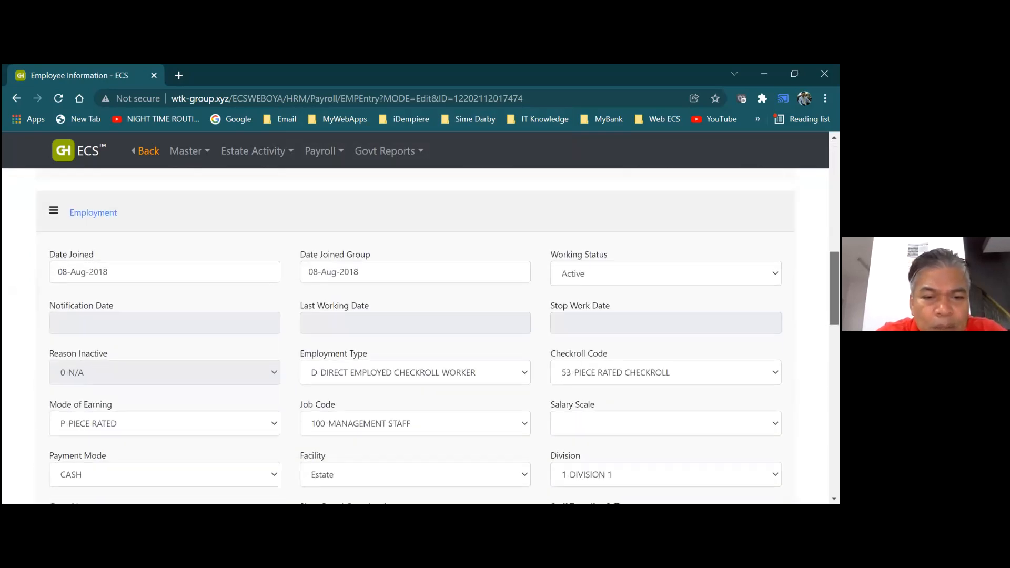
In the Foreign Workers section, enter passport number 123456
scroll(416, 336, down, 1)
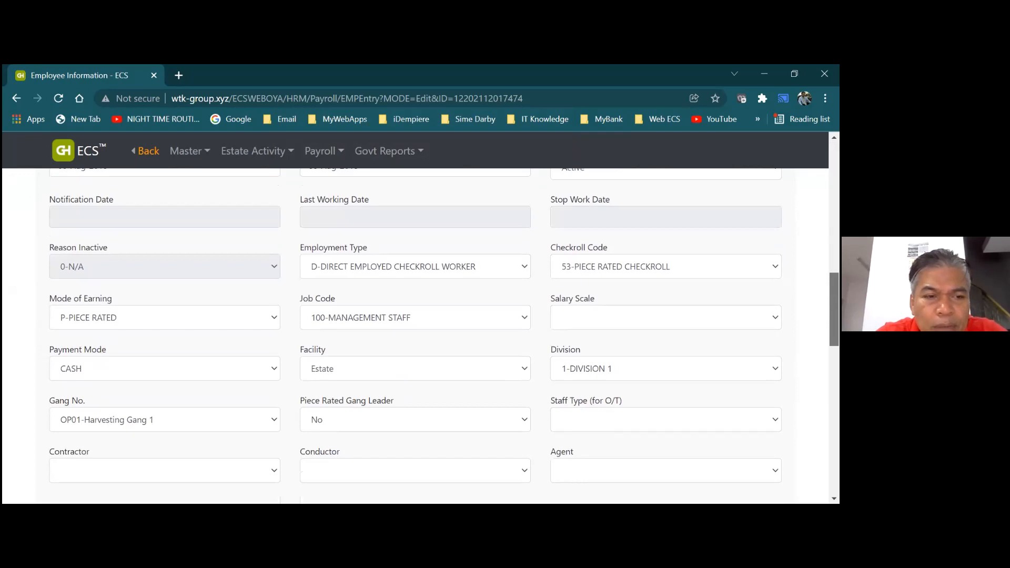
scroll(415, 337, down, 3)
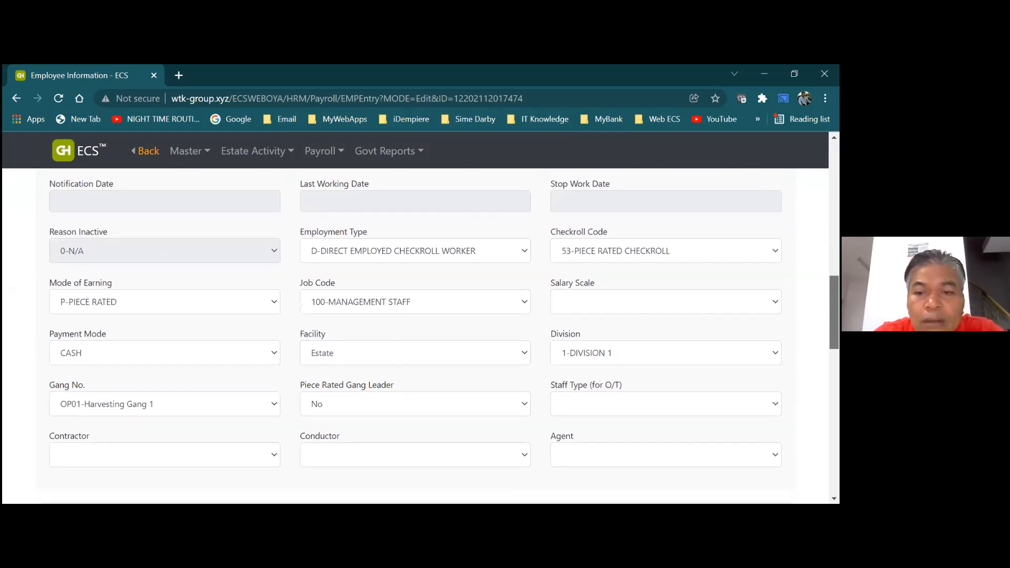
scroll(415, 337, down, 4)
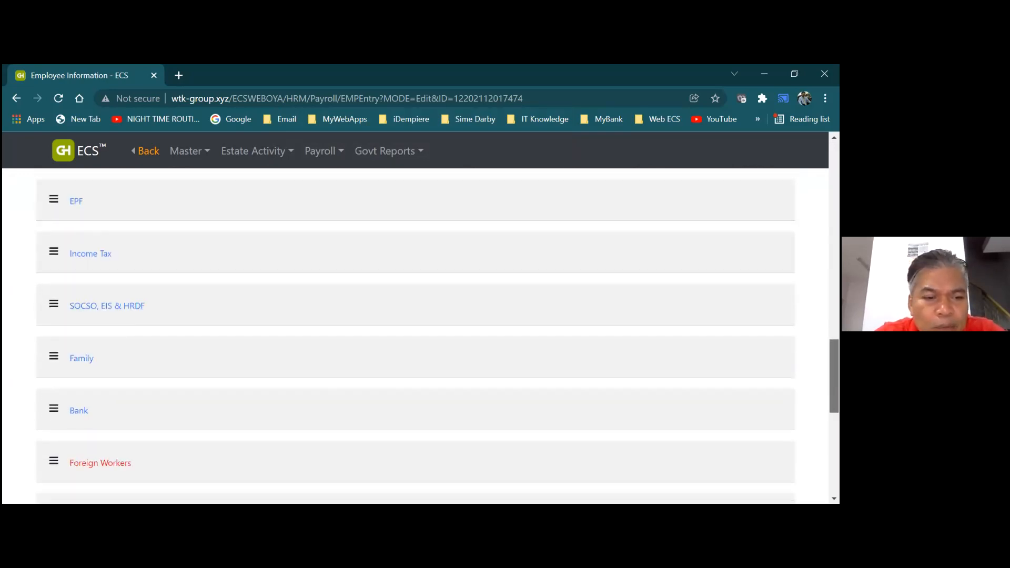
scroll(415, 337, down, 1)
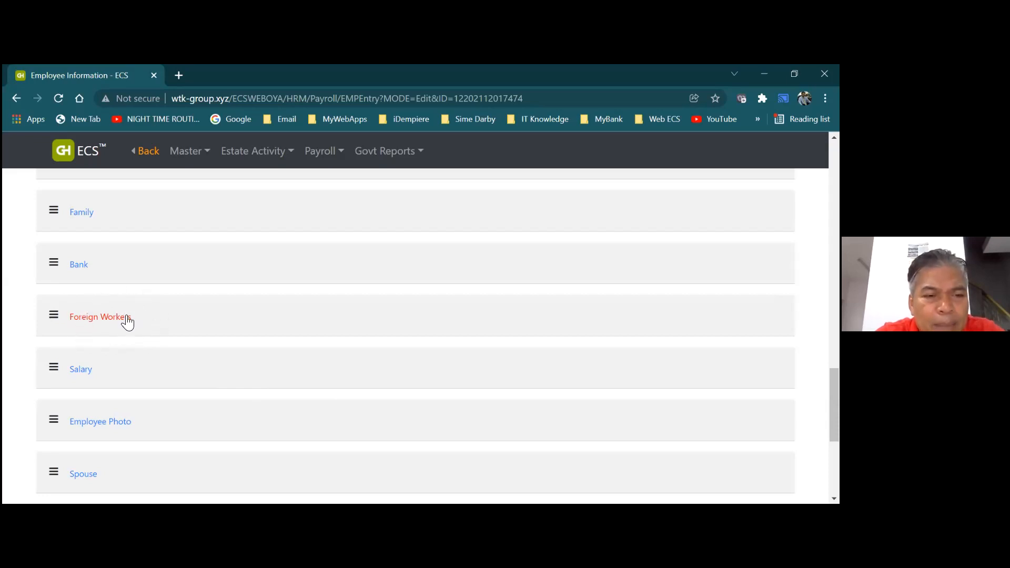
click(100, 317)
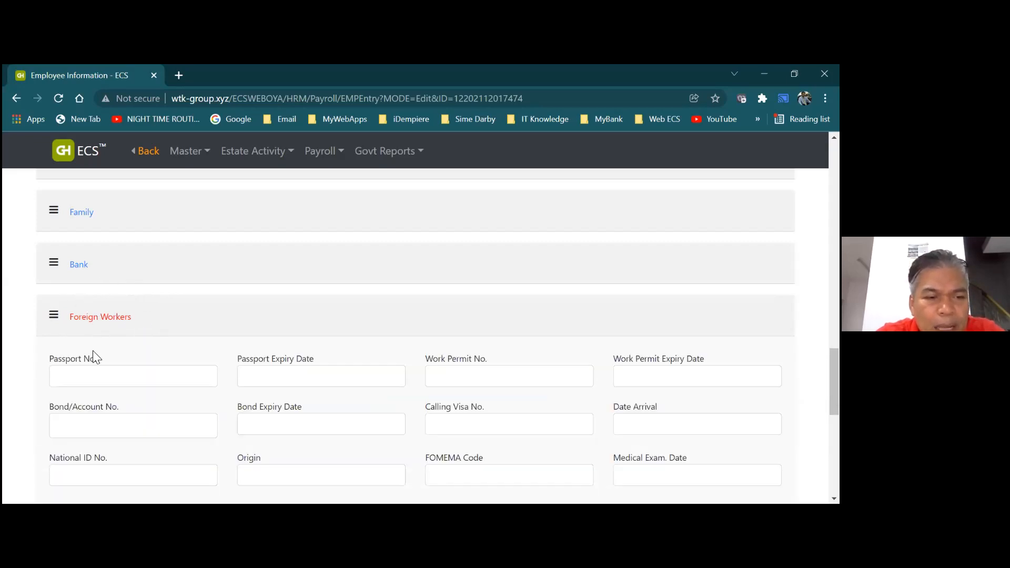
click(94, 374)
text(123456)
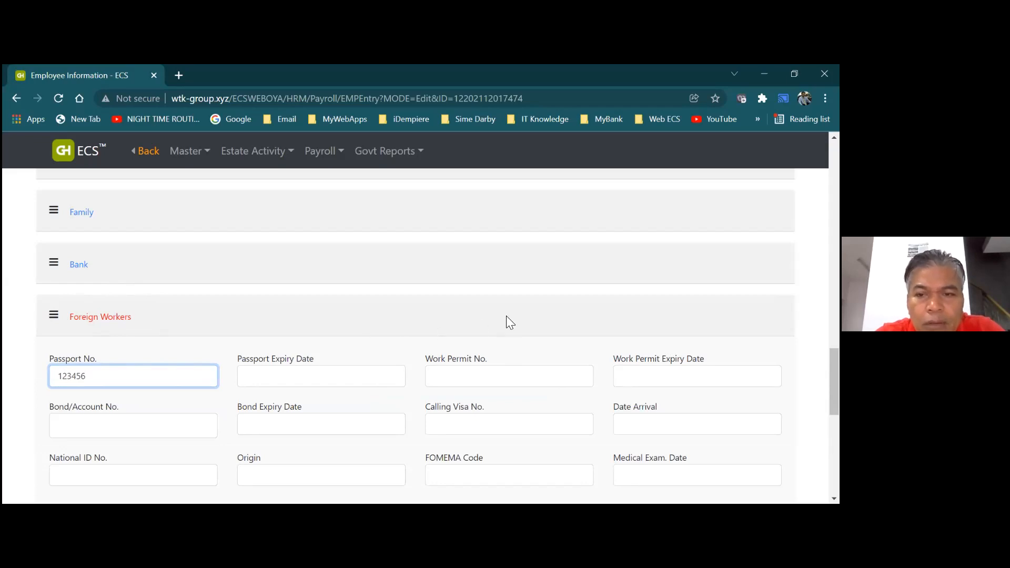
Set Passport Expiry Date to 31-Jan-2022, save, and dismiss the duplicate passport alert
click(311, 380)
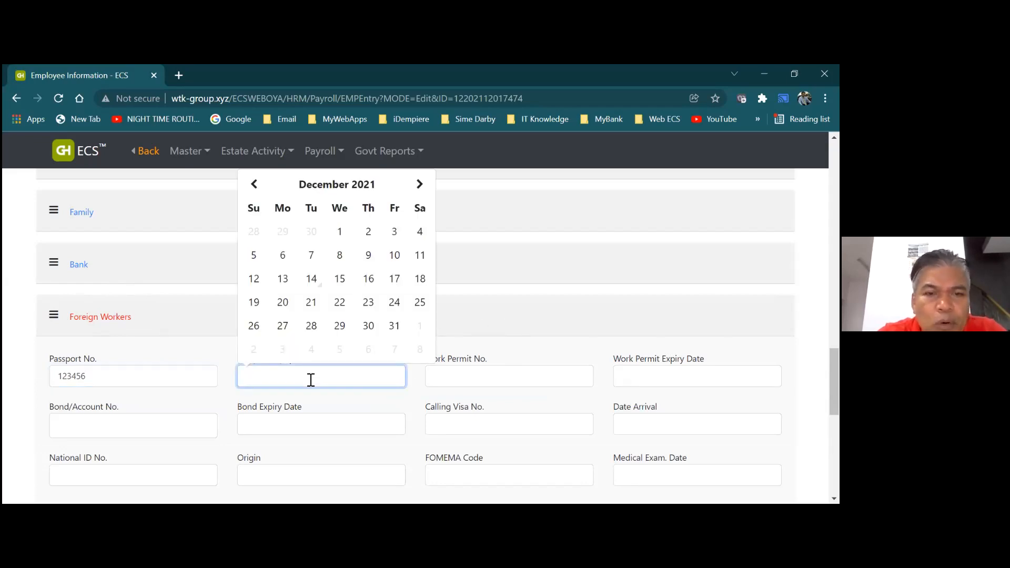
click(421, 184)
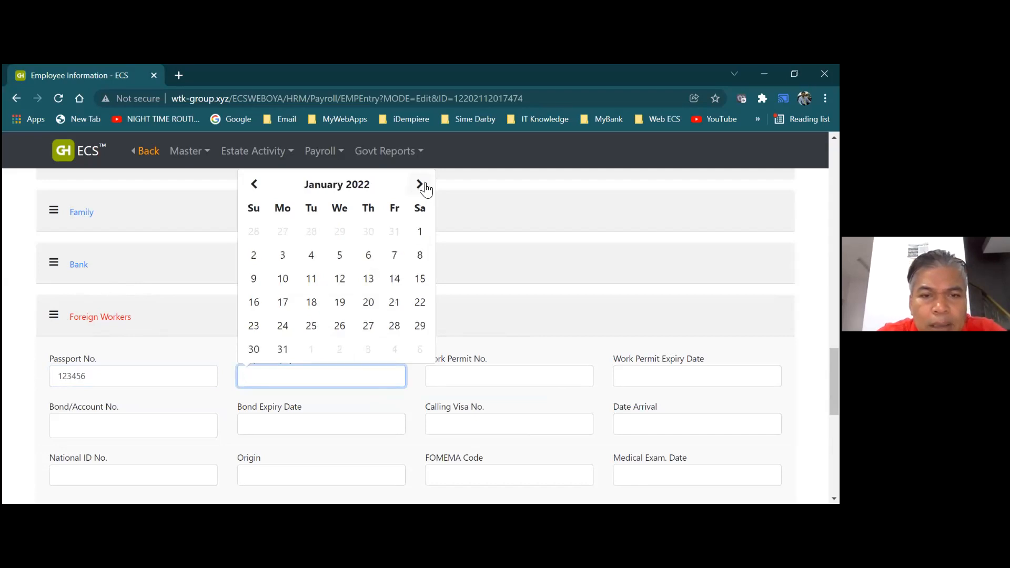
click(283, 350)
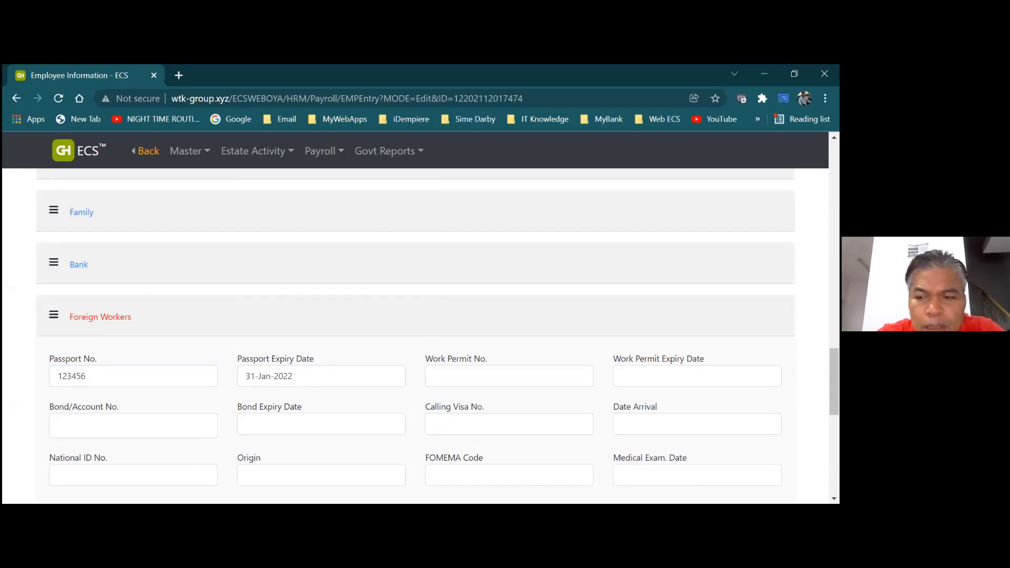
drag(835, 382, 834, 182)
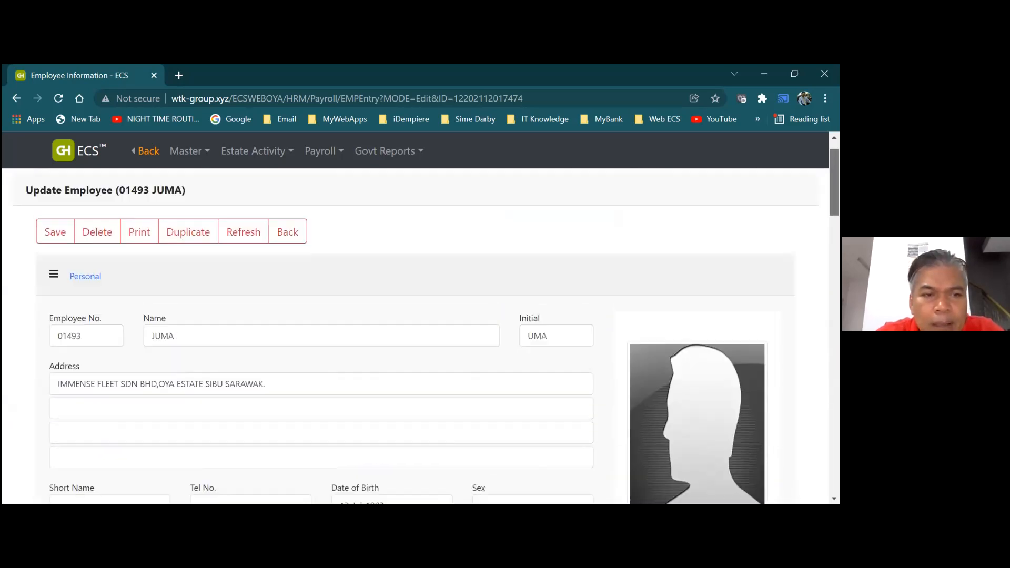
click(45, 239)
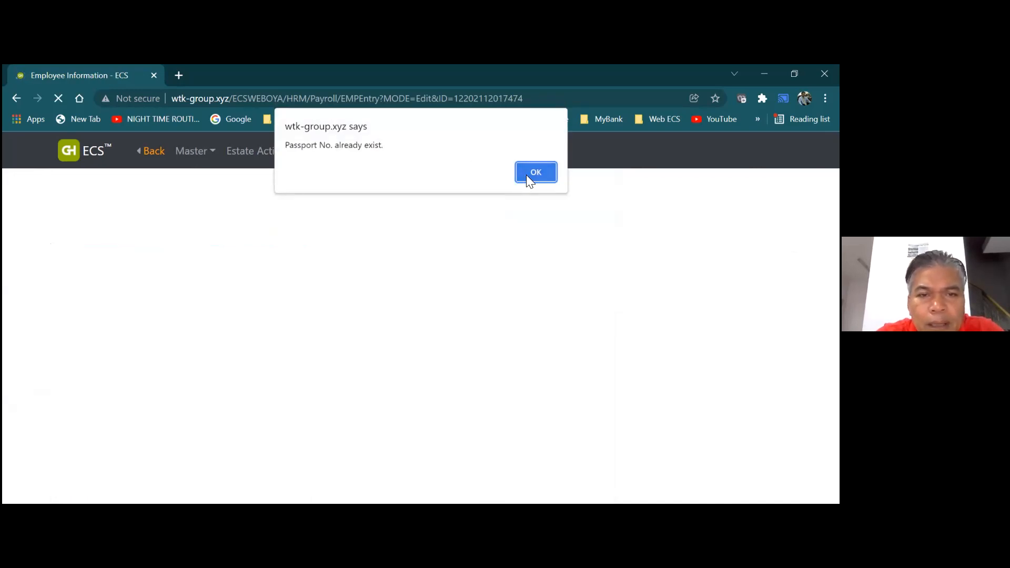
click(527, 176)
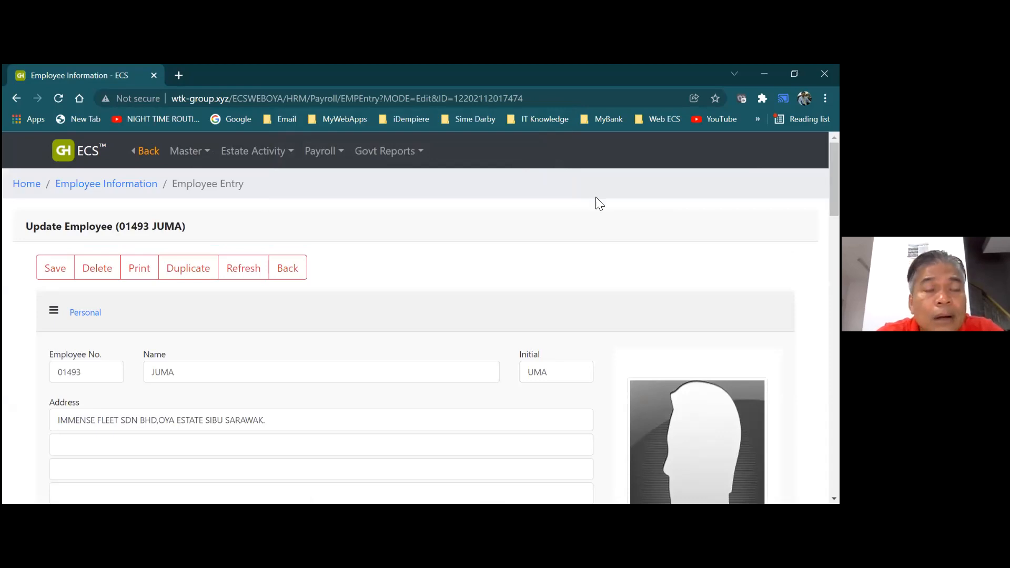
Append 78 to the Foreign Workers passport number and save, which now raises Invalid EPF No
click(76, 316)
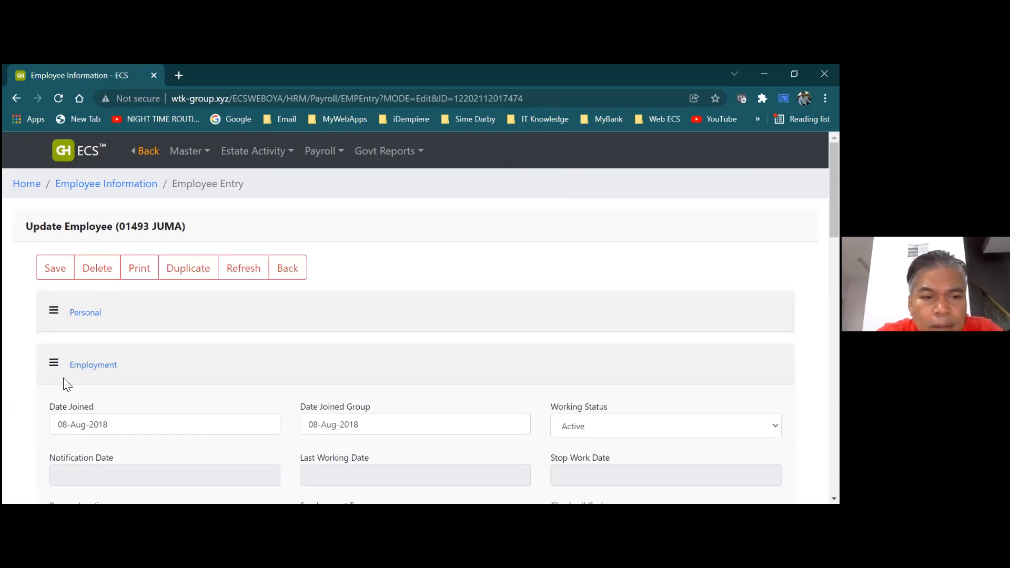
click(92, 377)
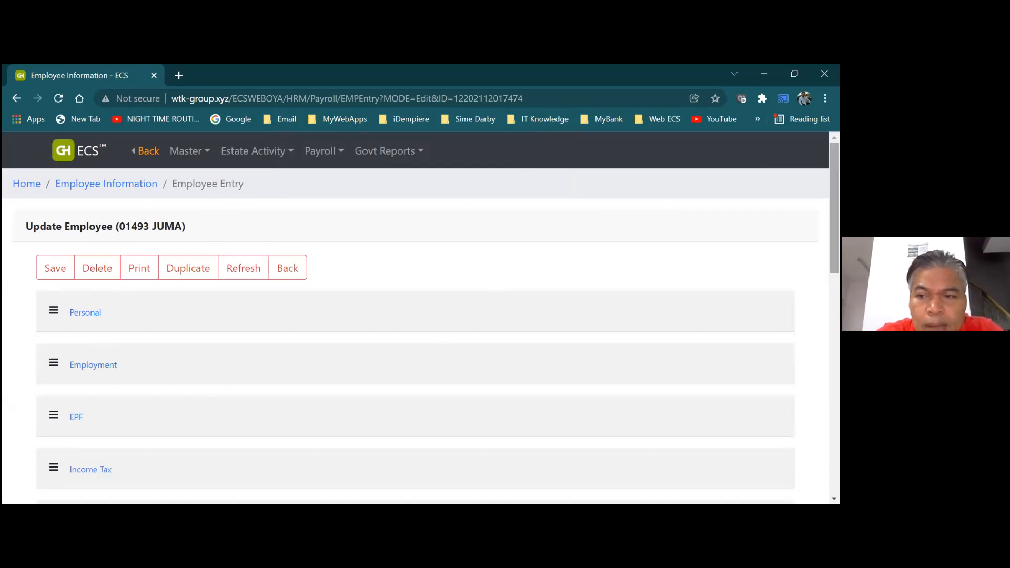
scroll(416, 337, down, 6)
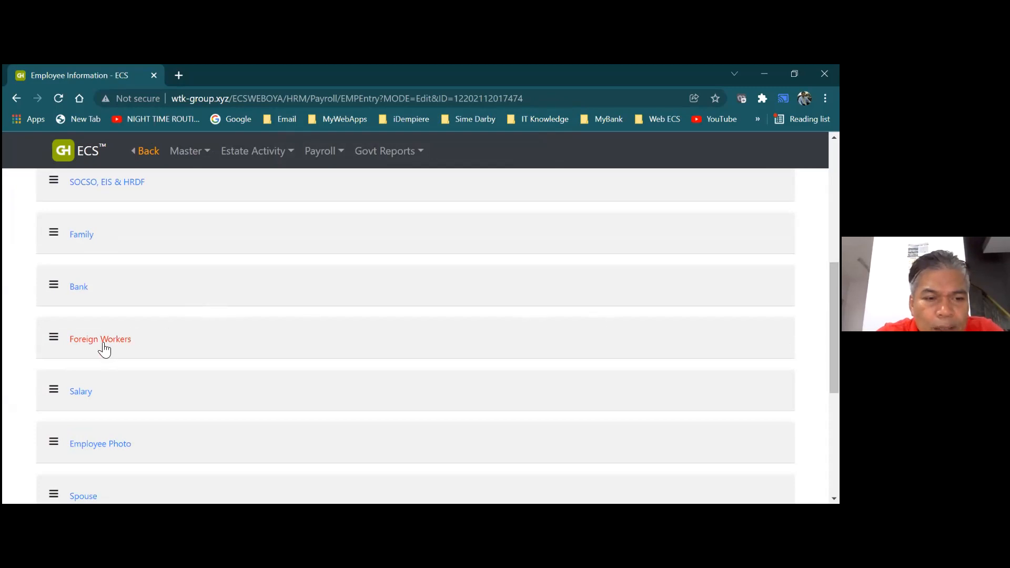
click(104, 347)
click(97, 398)
text(78)
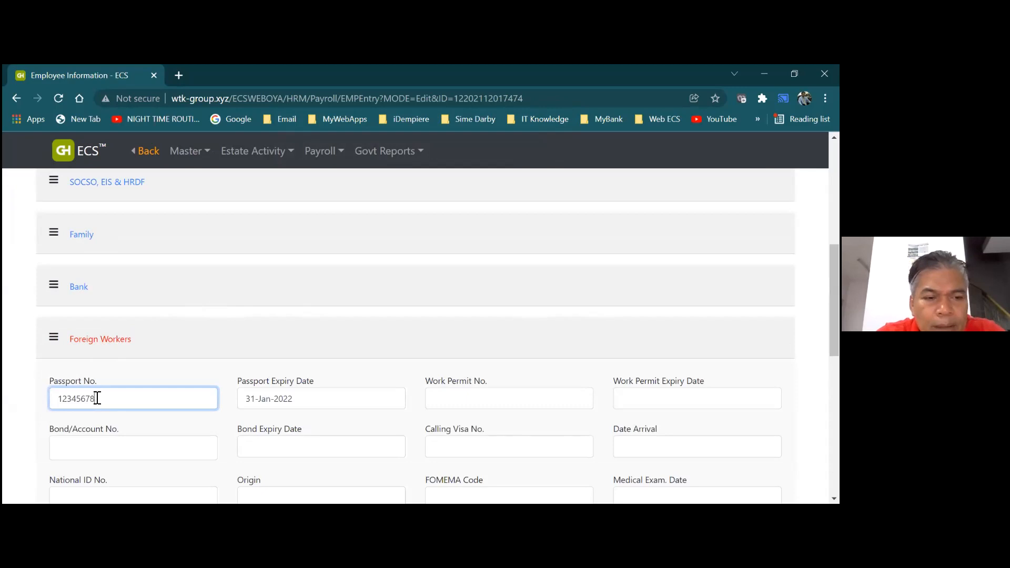
drag(834, 300, 835, 200)
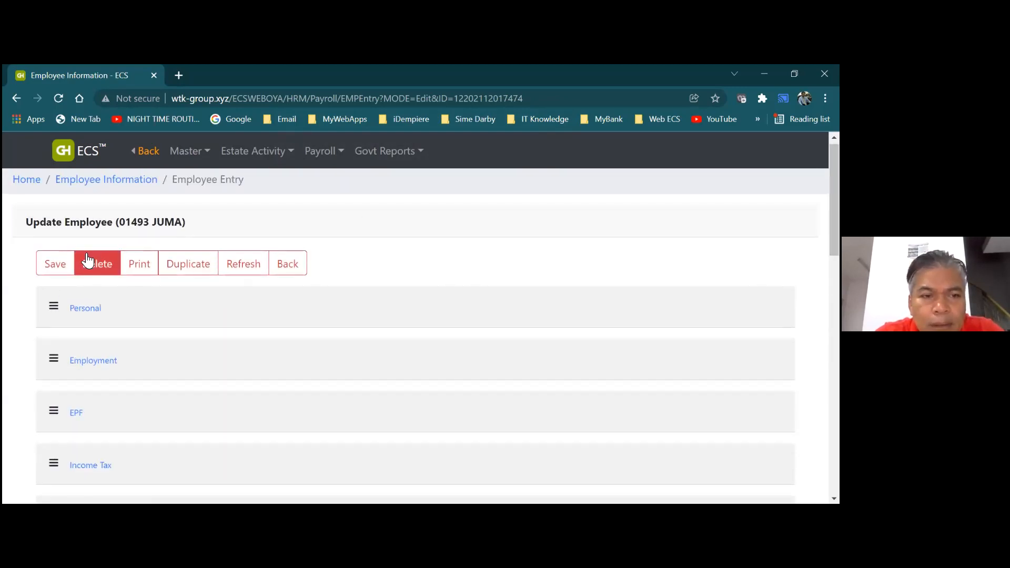
click(63, 269)
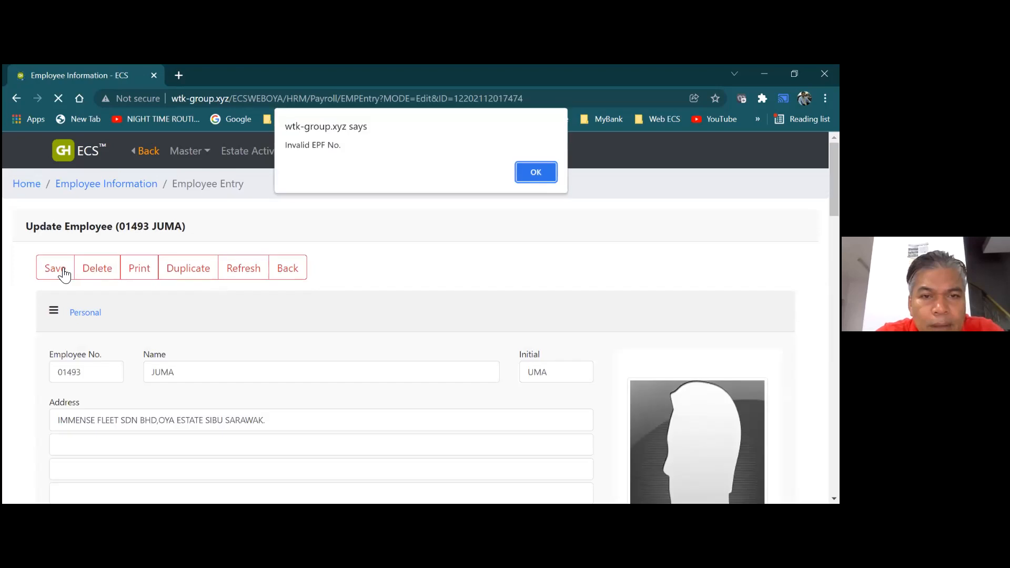
Dismiss the EPF alert, set EPF Indicator to N-NOT PAYING, and save the employee record
click(533, 173)
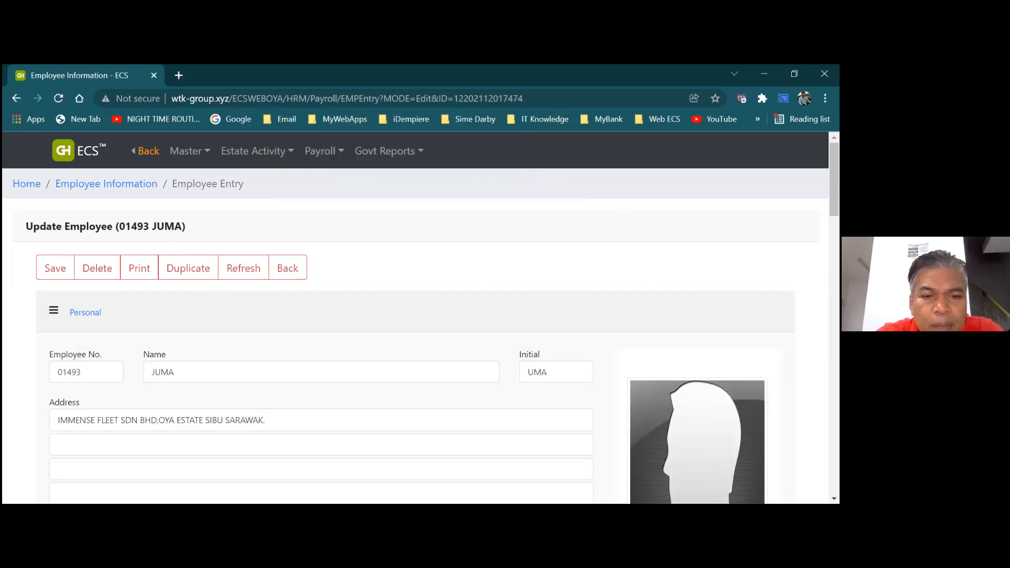
drag(834, 179, 834, 333)
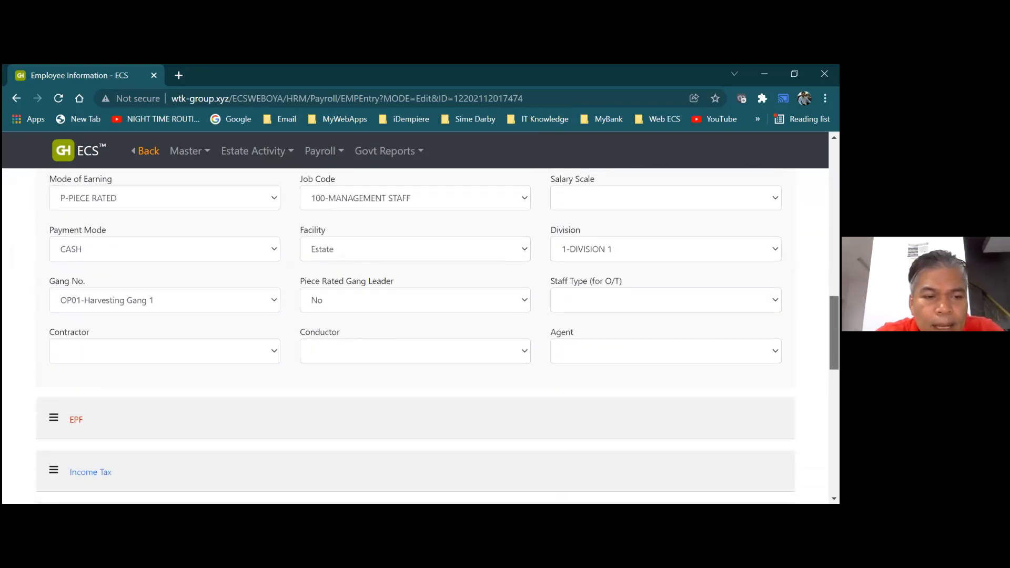
click(77, 421)
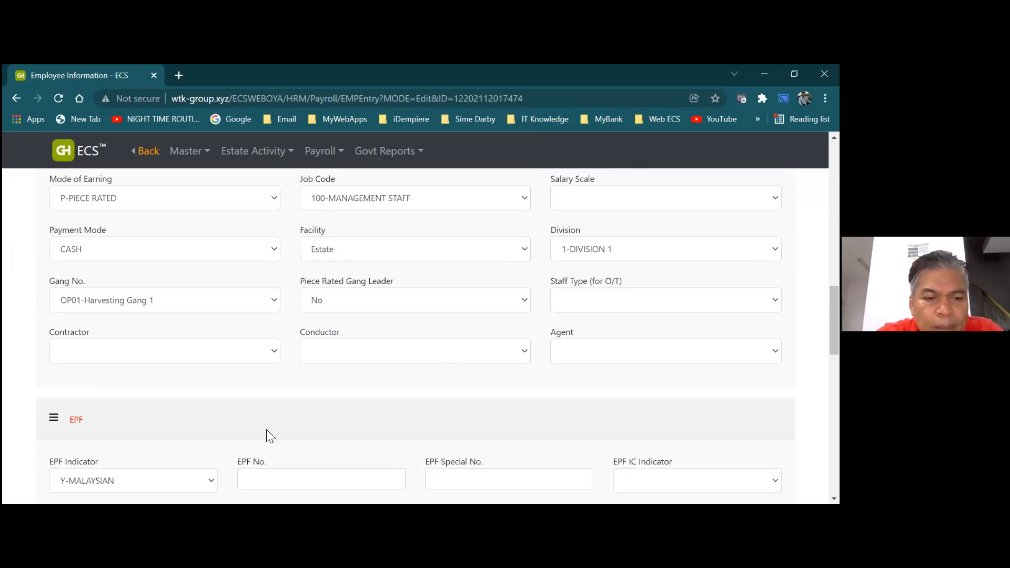
click(212, 481)
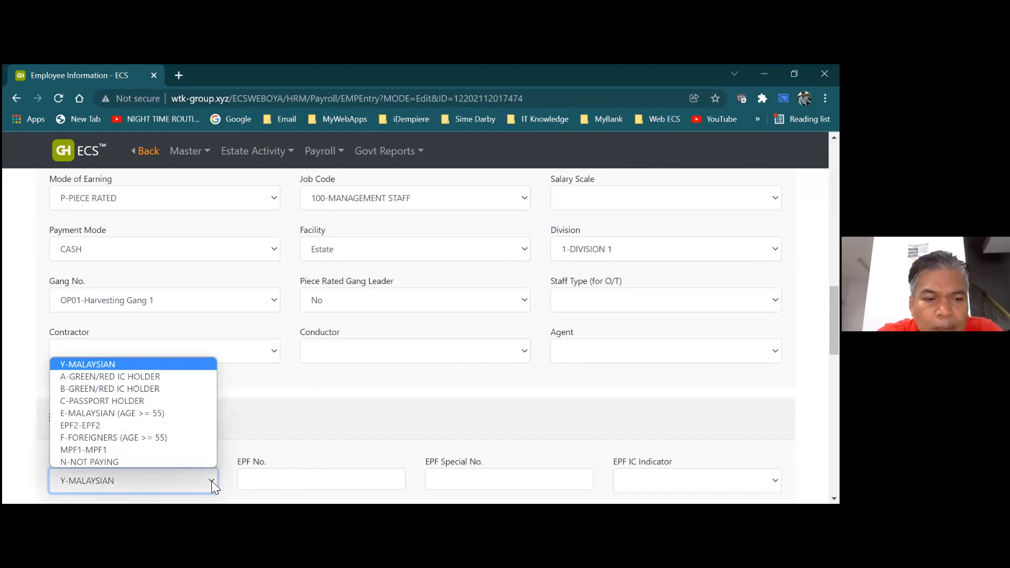
click(175, 463)
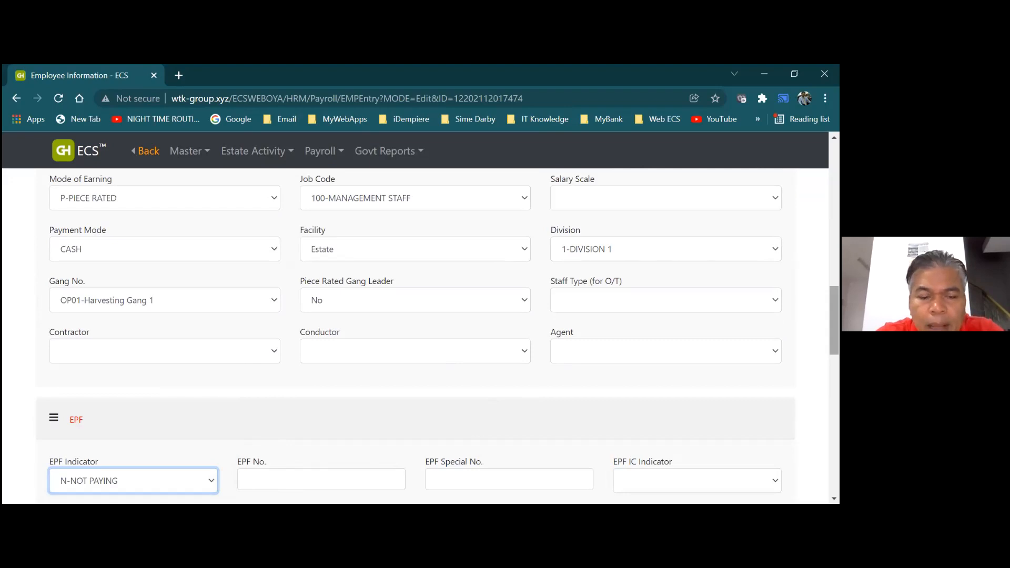
scroll(422, 337, up, 15)
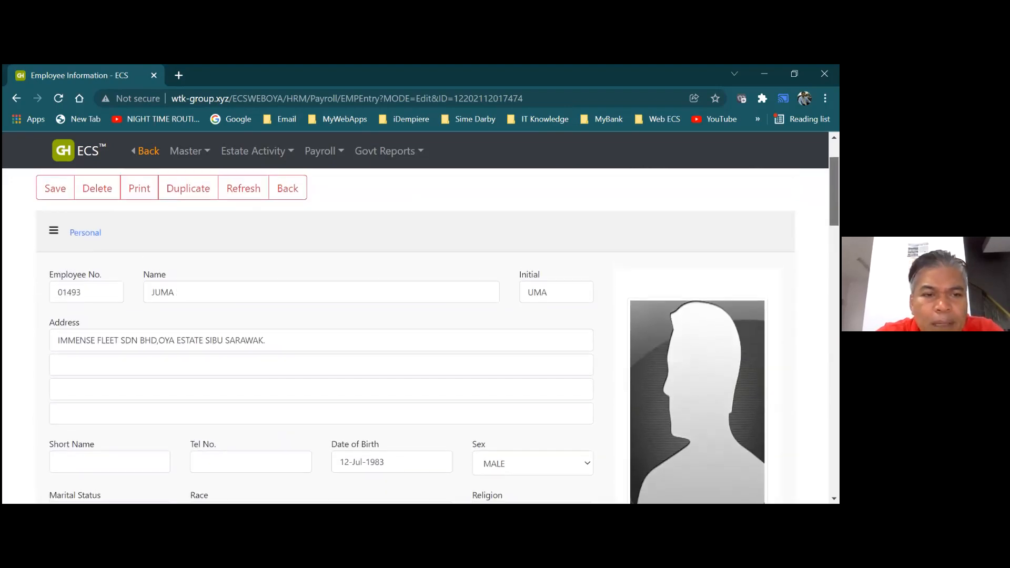
scroll(421, 337, up, 1)
scroll(345, 273, up, 1)
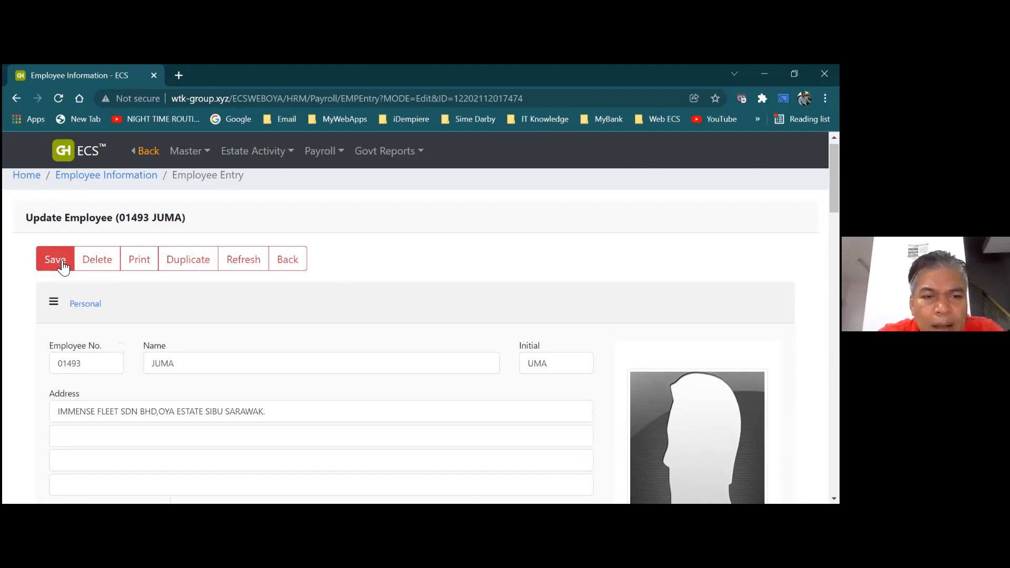
click(62, 263)
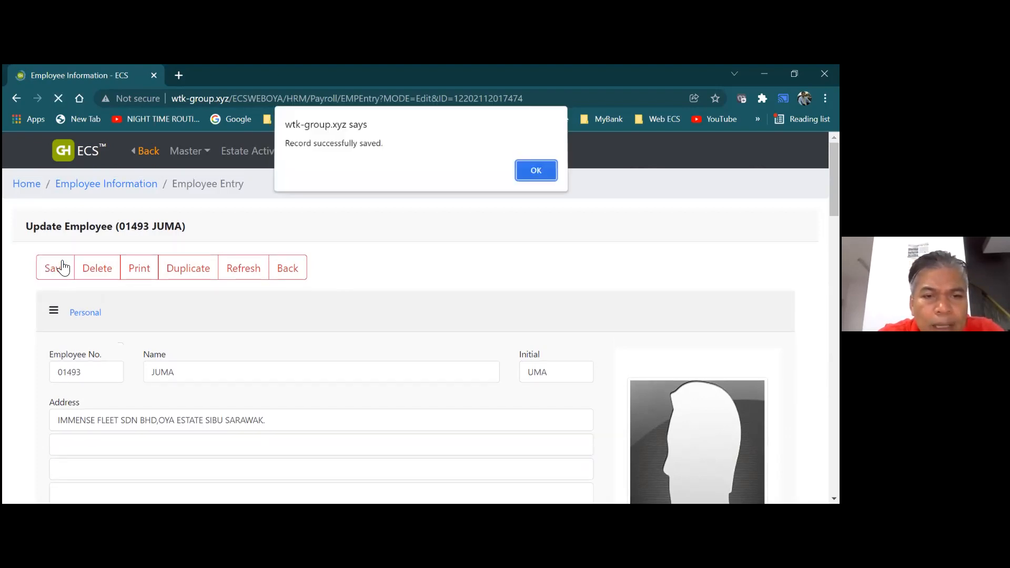
Acknowledge the save confirmation, return to the Employee Information list, and open the second employee's record
click(528, 167)
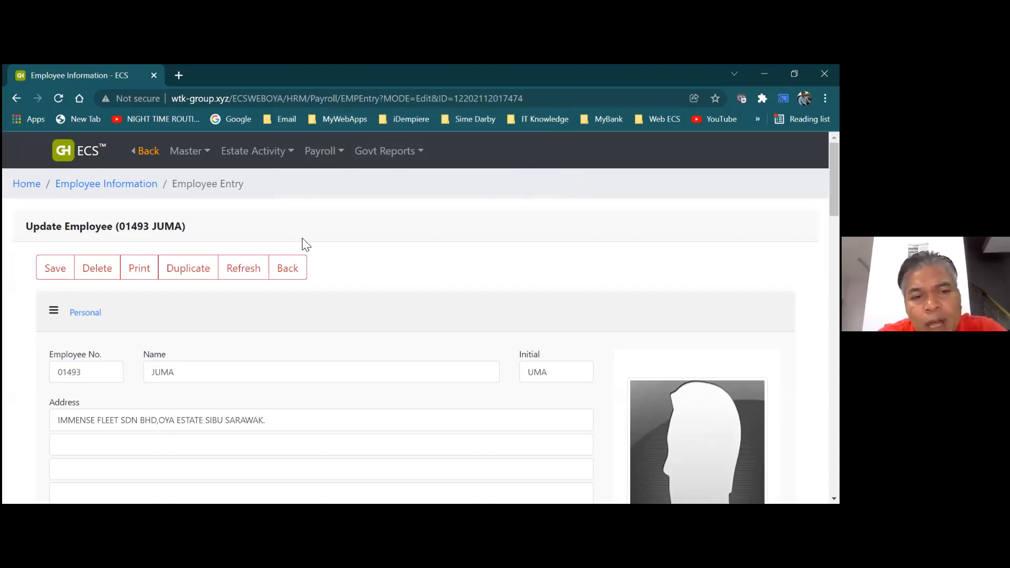
click(291, 273)
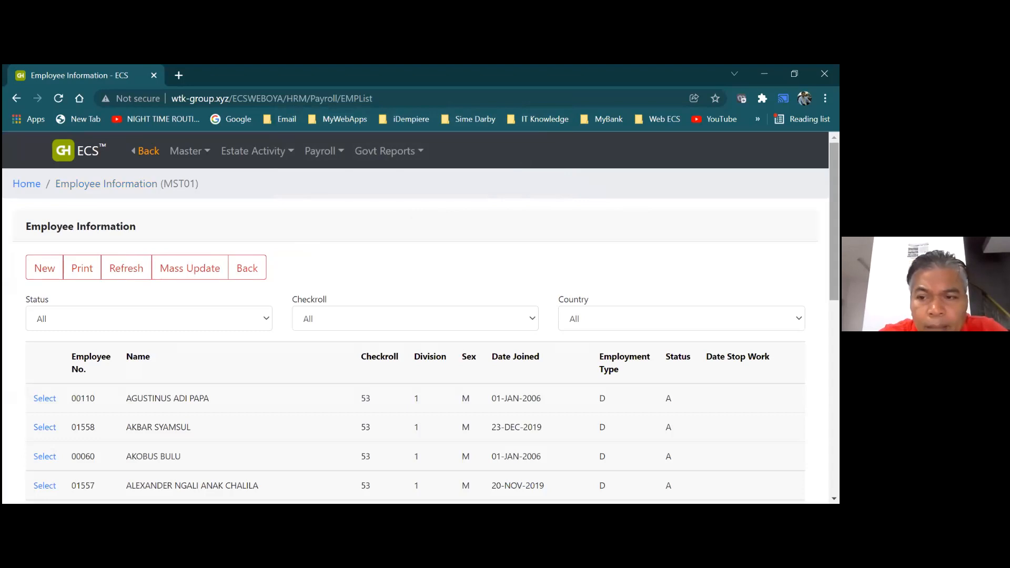
scroll(128, 362, down, 1)
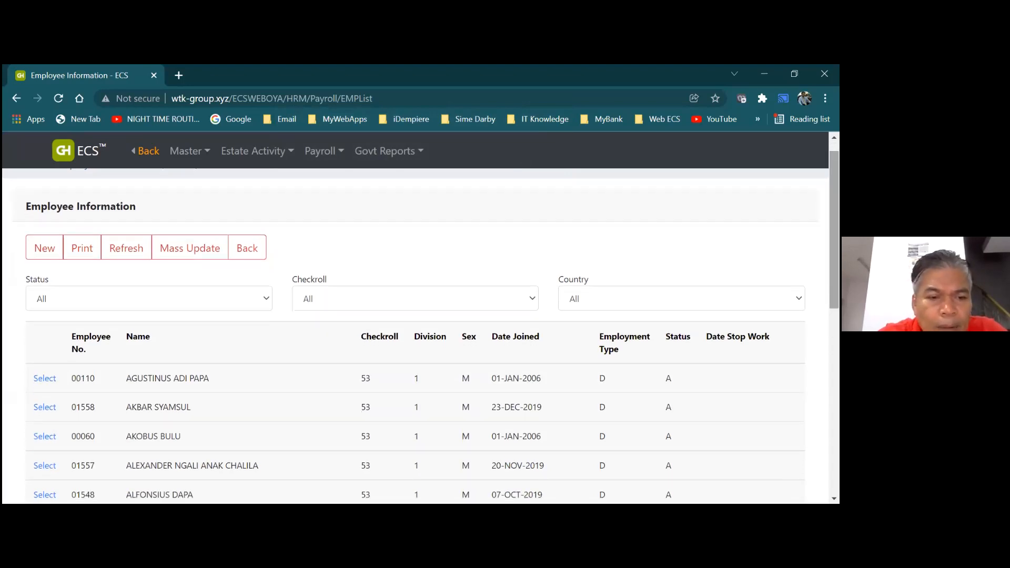
click(45, 408)
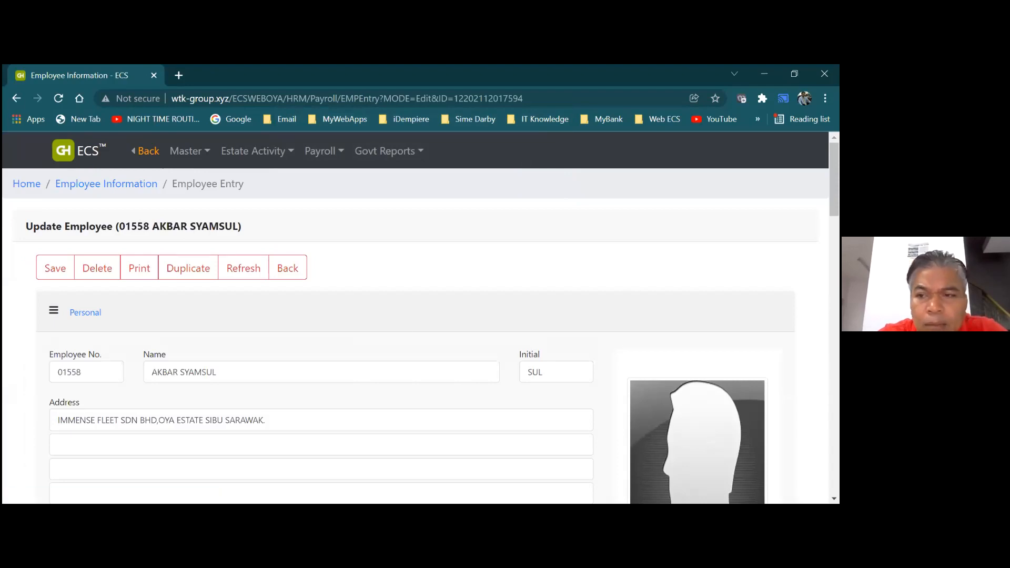
Set the second employee's Gang No. to OP01-Harvesting Gang 1 and Citizenship to ID-INDONESIAN
scroll(416, 337, down, 6)
scroll(415, 337, down, 3)
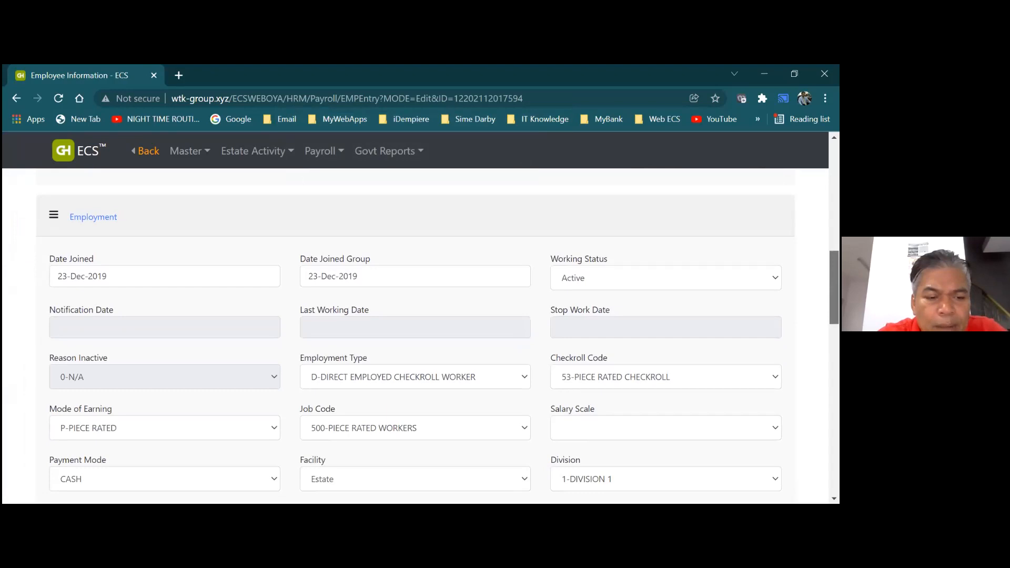
scroll(425, 391, down, 2)
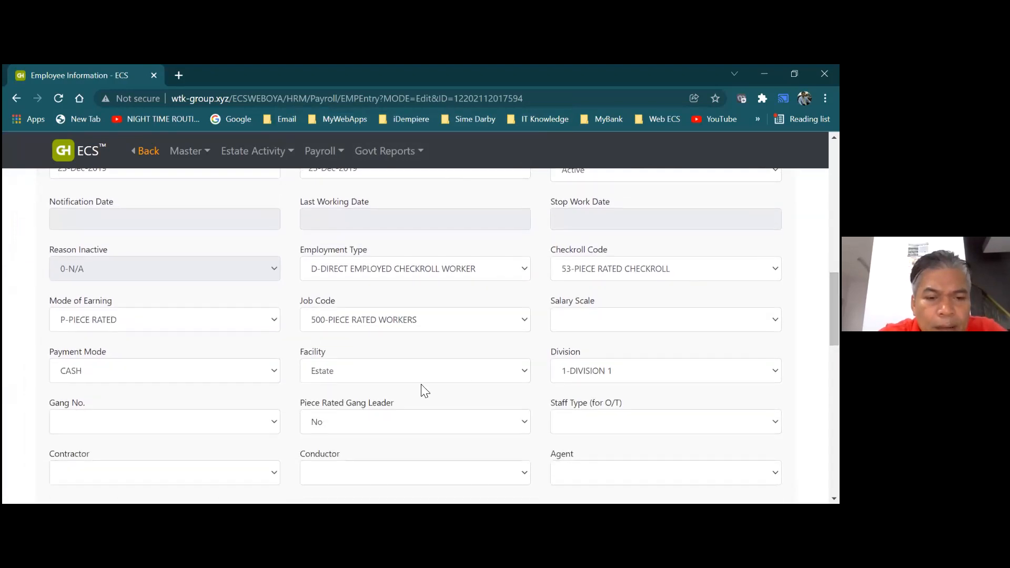
click(275, 424)
click(211, 448)
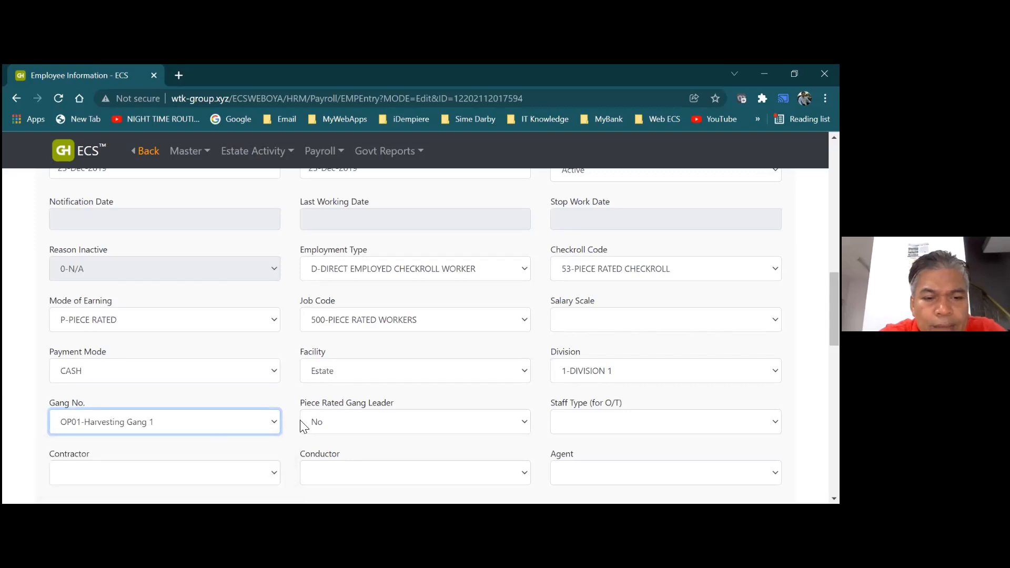
drag(834, 309, 835, 254)
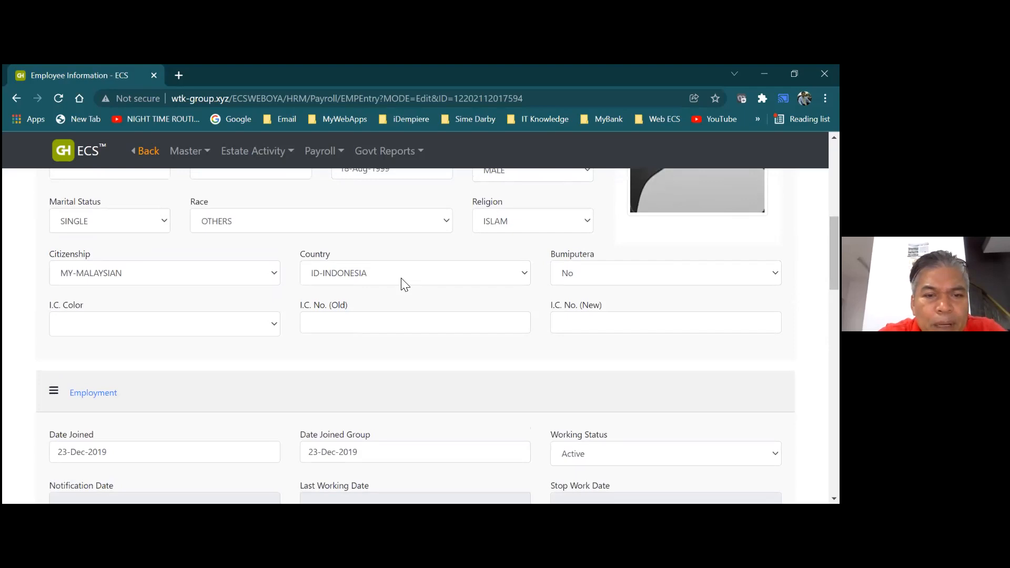
click(253, 278)
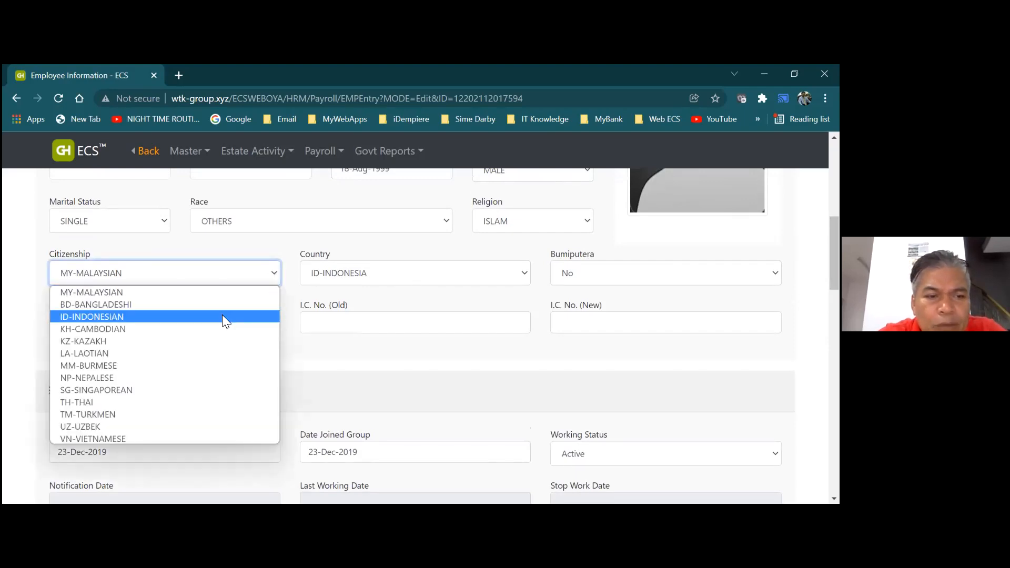
click(222, 317)
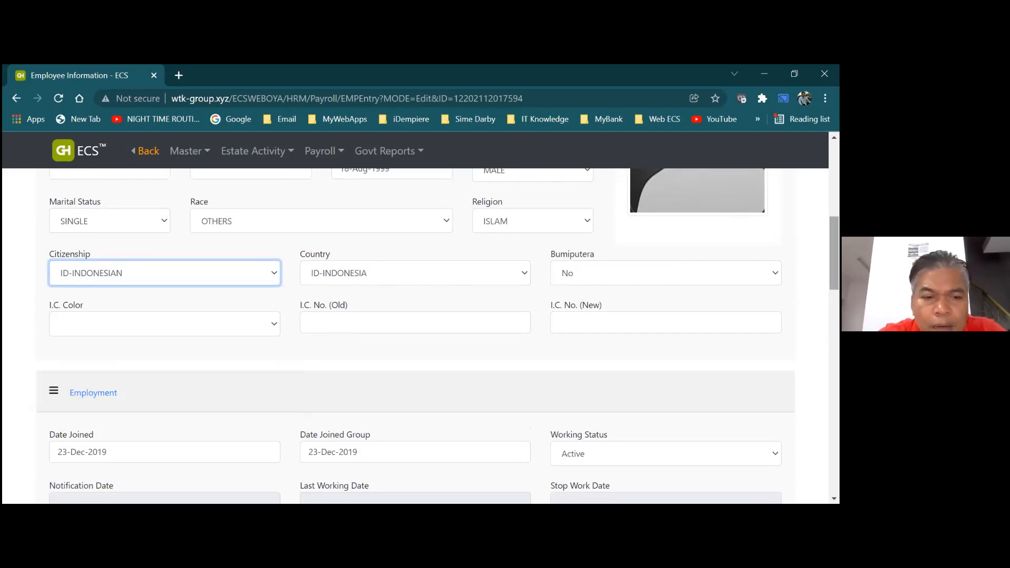
Set EPF Indicator to N-NOT PAYING, expand Foreign Workers, and save the record
scroll(309, 370, down, 10)
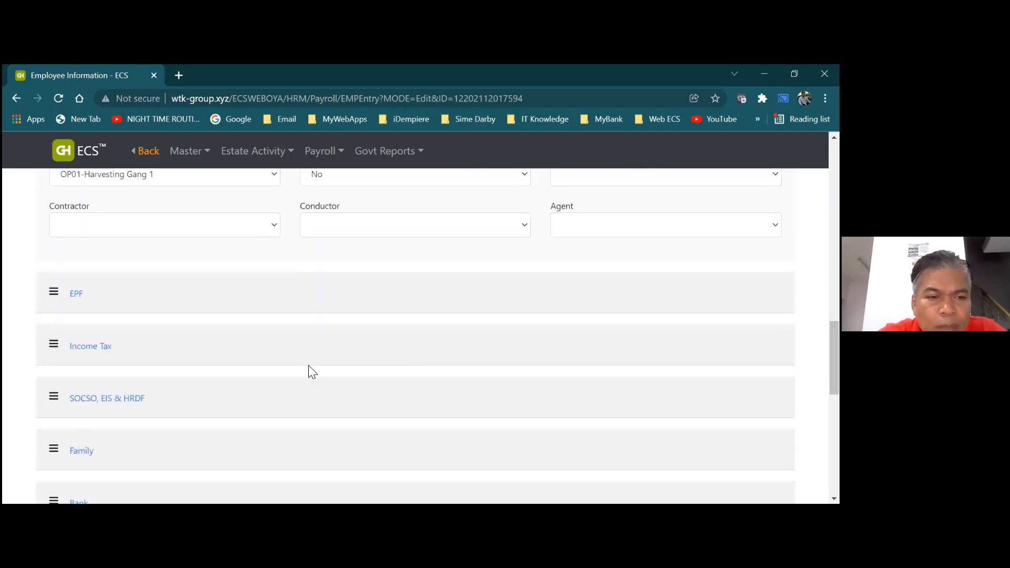
click(73, 296)
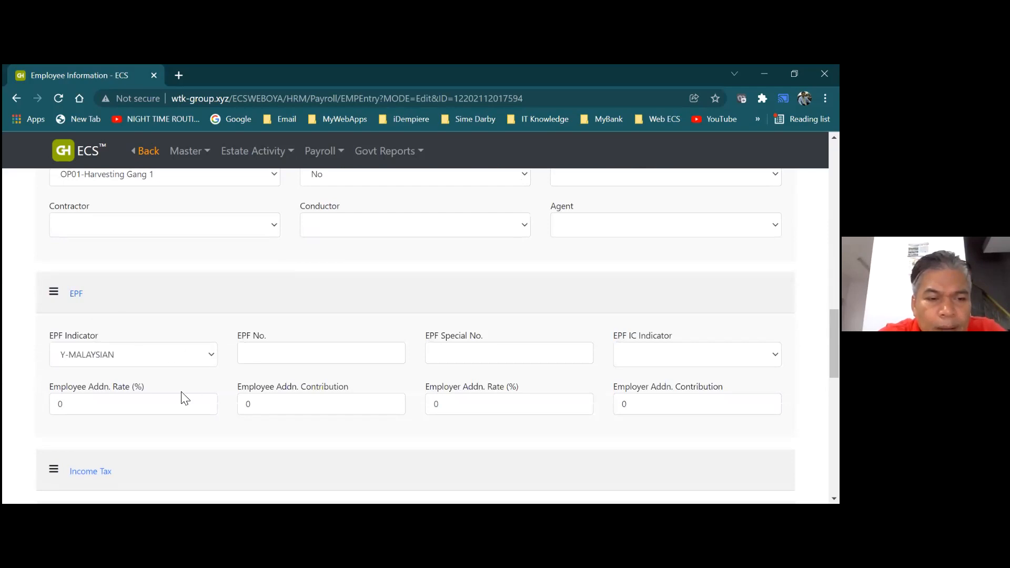
click(212, 354)
click(160, 471)
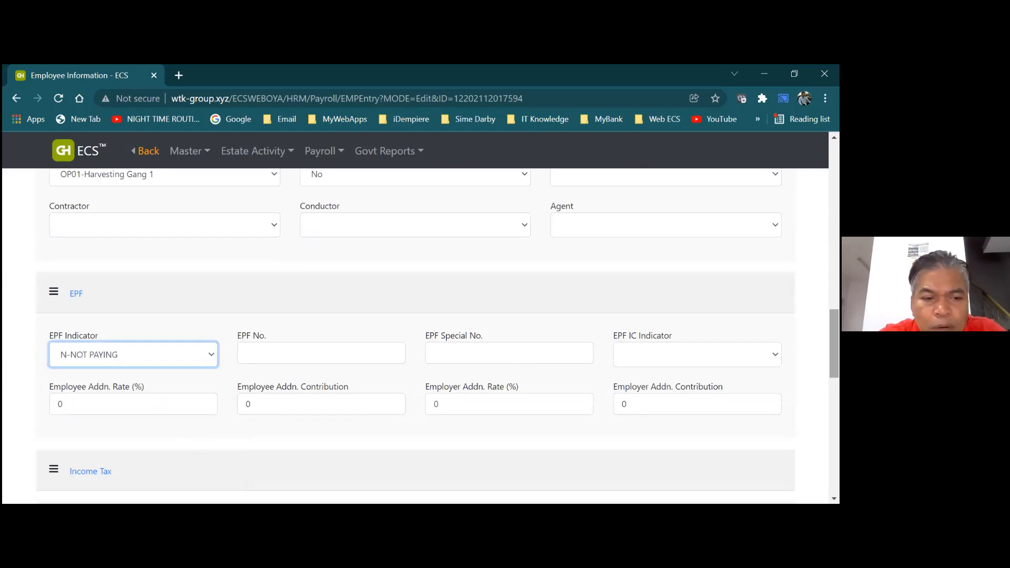
scroll(416, 337, down, 3)
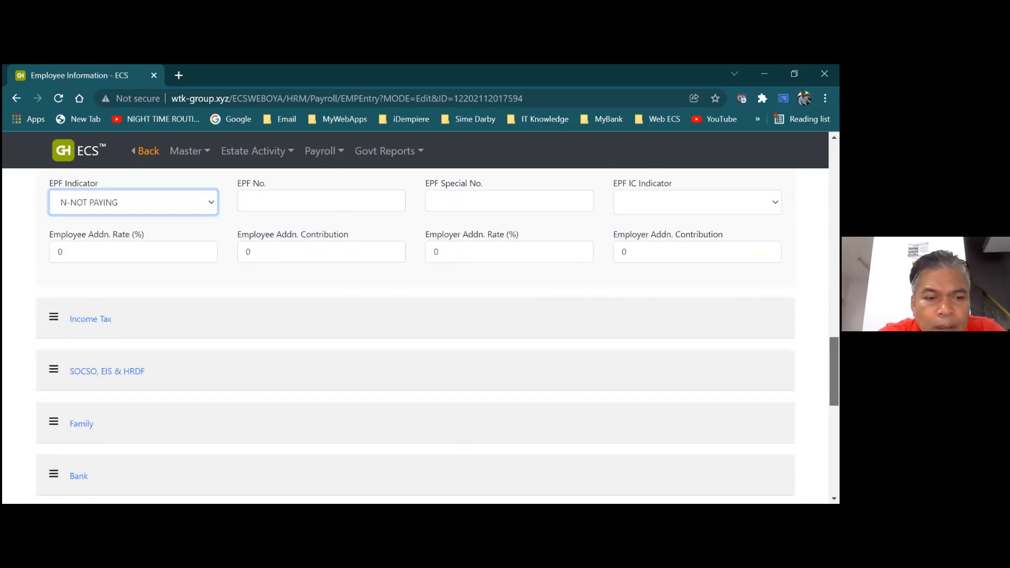
scroll(370, 403, down, 2)
click(98, 408)
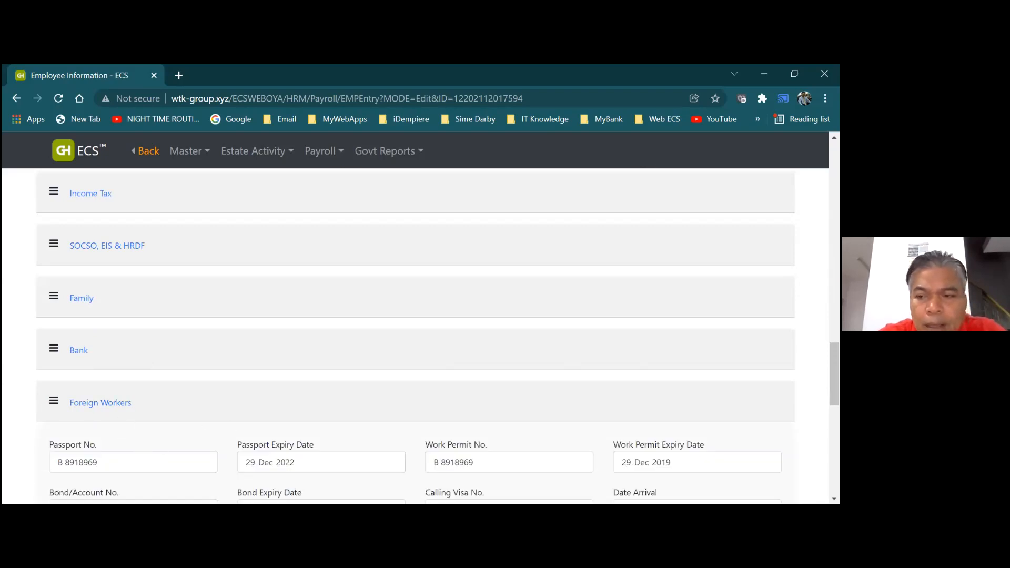
drag(834, 374, 834, 175)
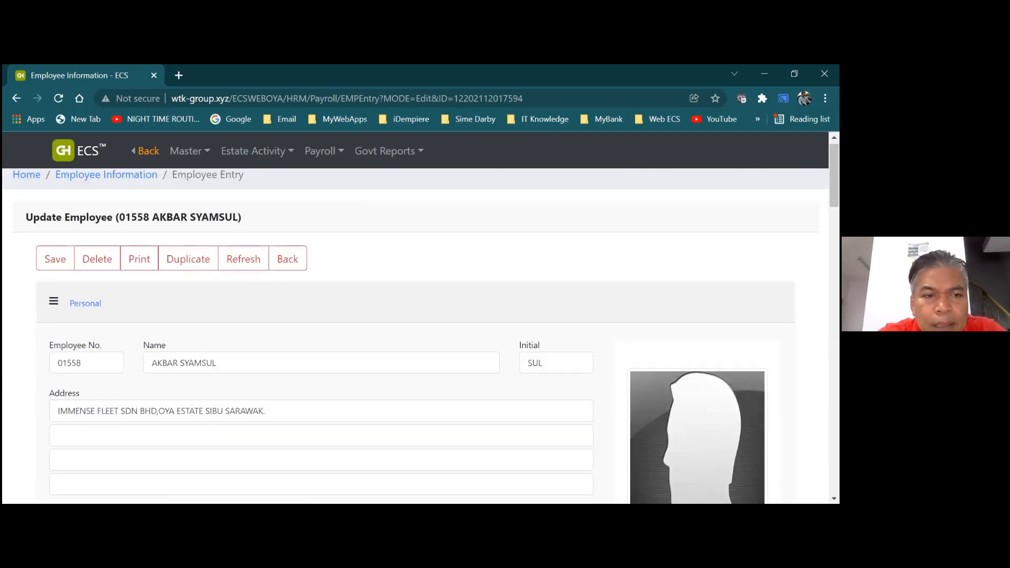
click(62, 266)
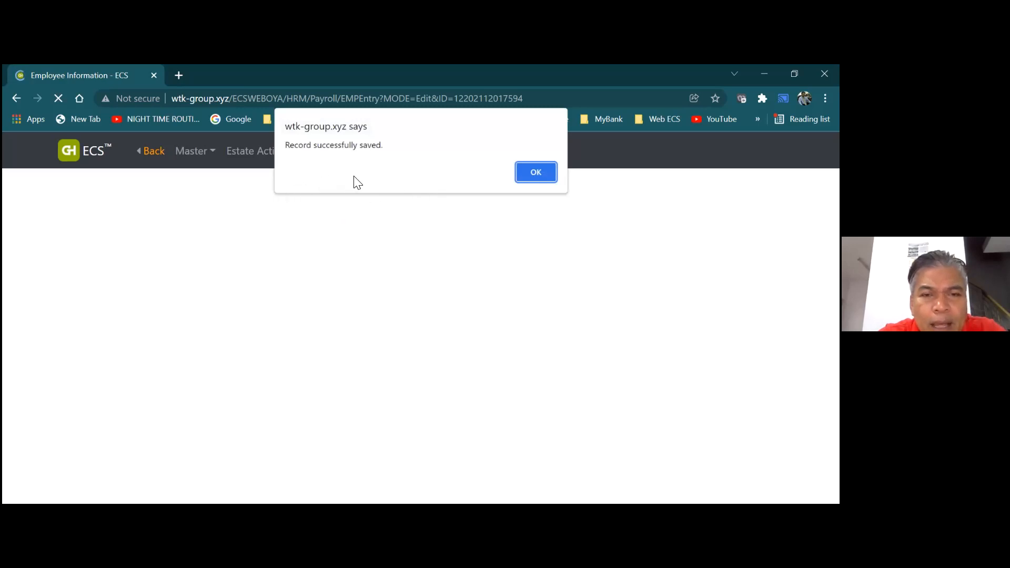
Dismiss the 'Record successfully saved' alert and go back to the Employee Information list
click(518, 175)
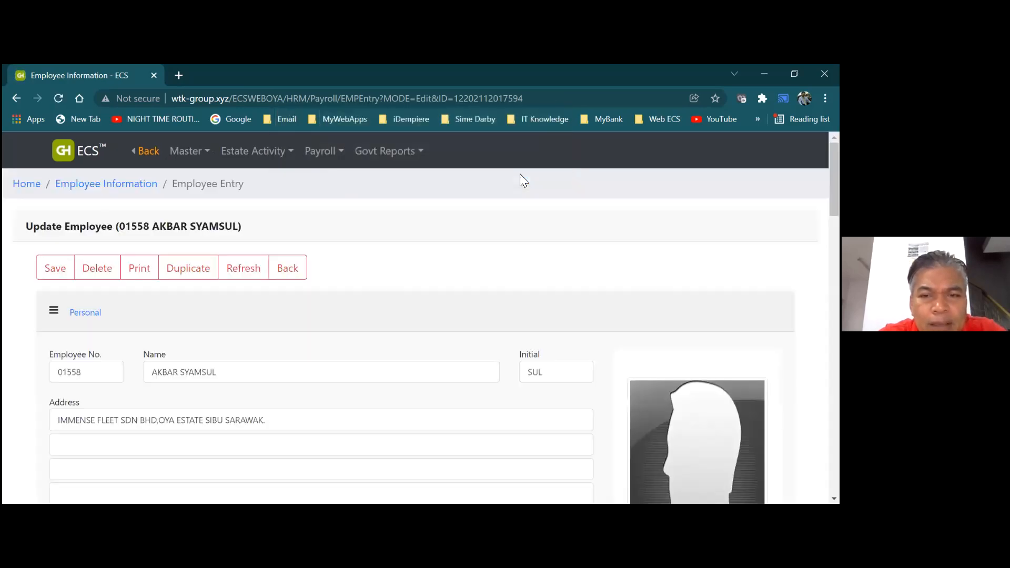
click(280, 273)
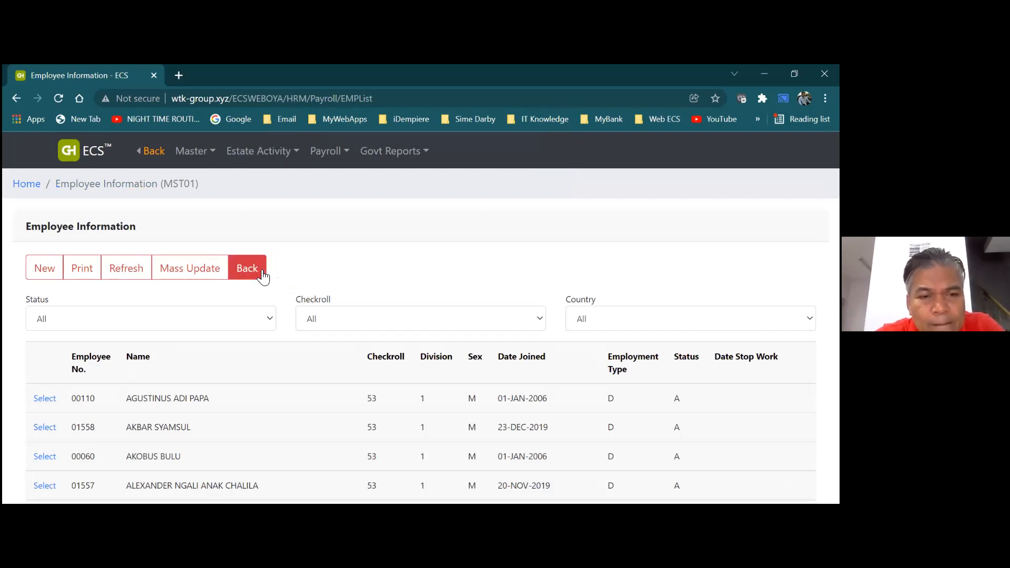
Return to the dashboard and open Master > Oil Palm Task Allotment
click(262, 275)
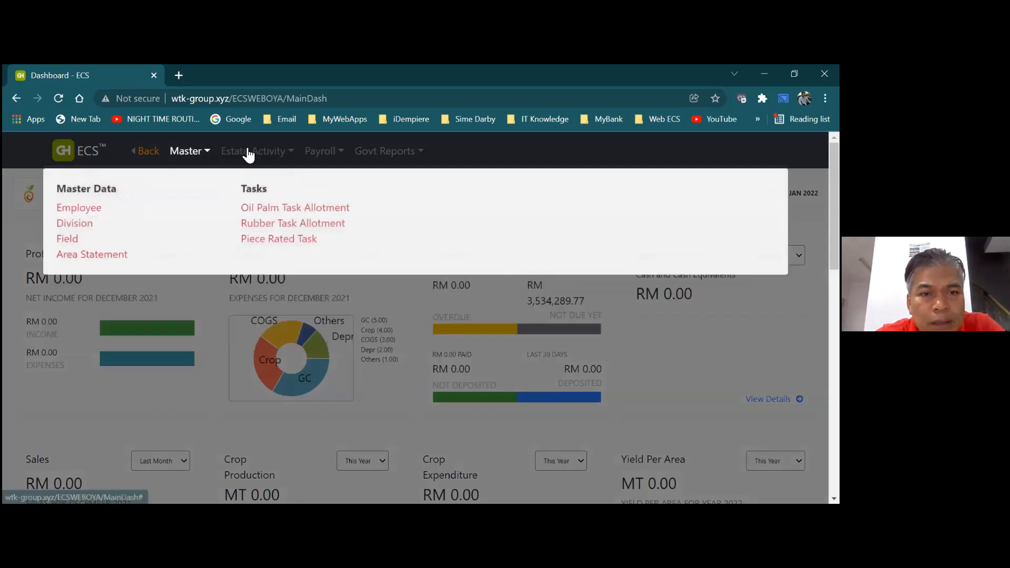
mouse_move(249, 155)
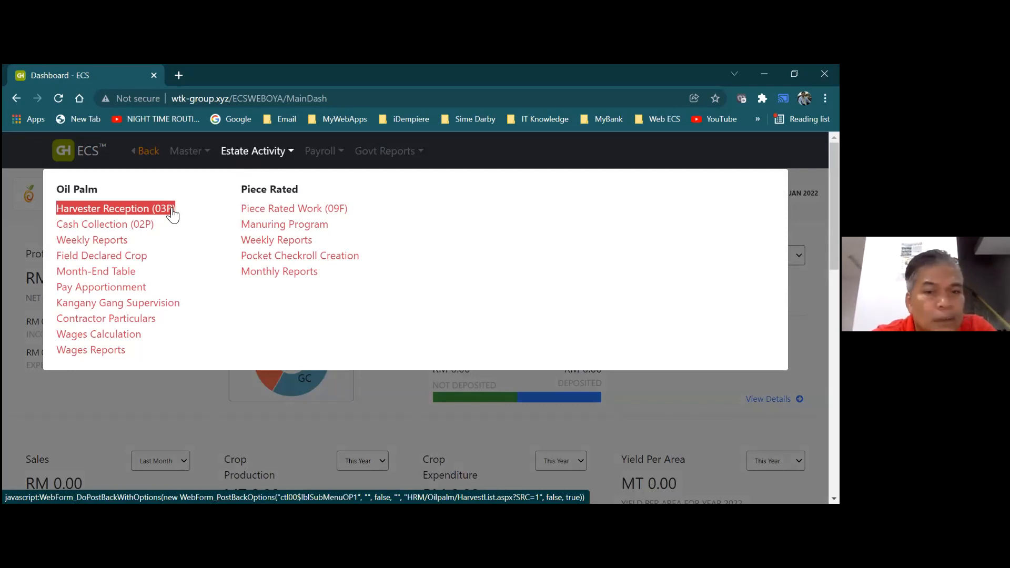
click(210, 168)
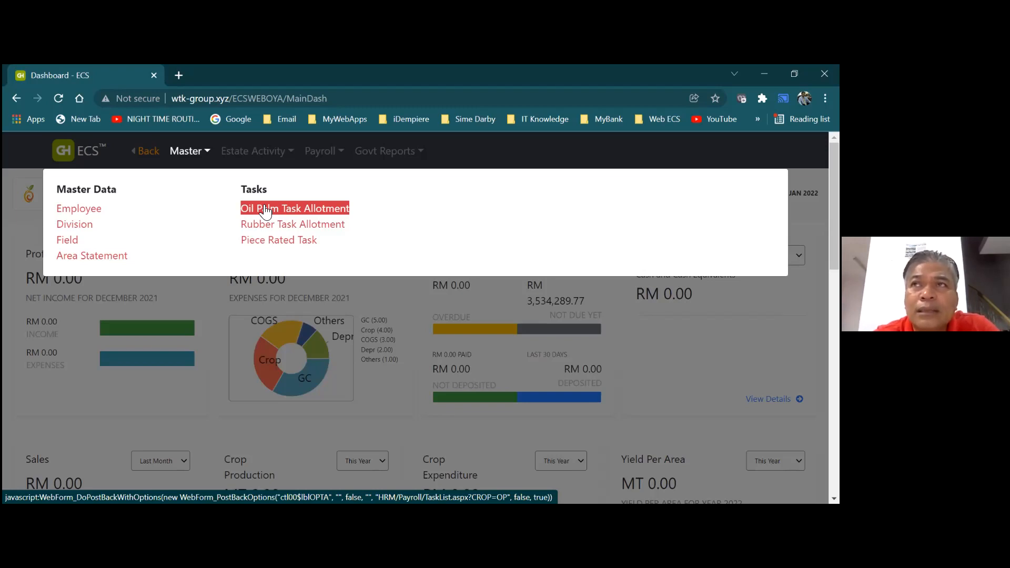
click(265, 210)
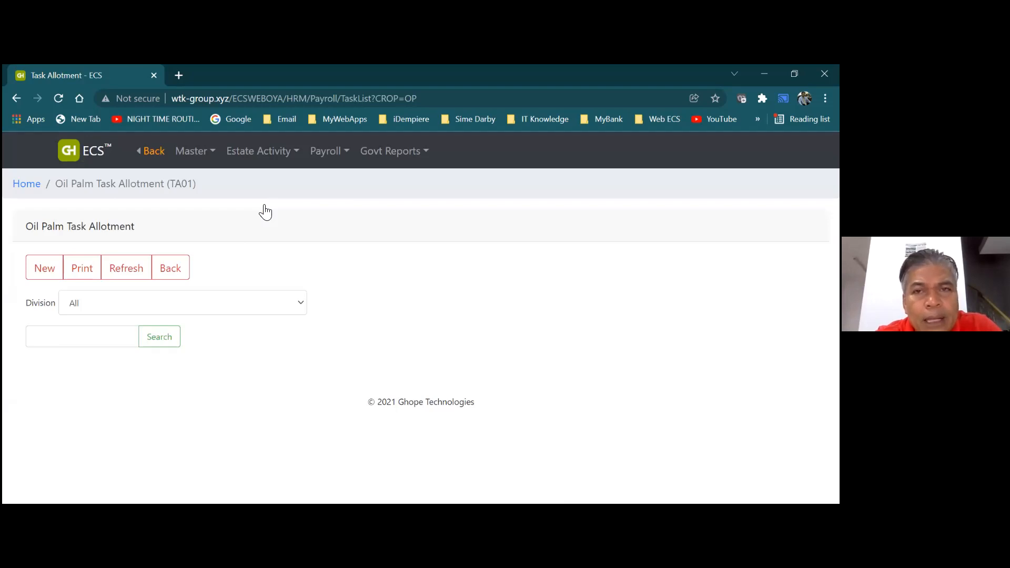
Filter the allotment list to Division 1-DIVISION 1 and open a New Oil Palm Task Allotment form
click(56, 272)
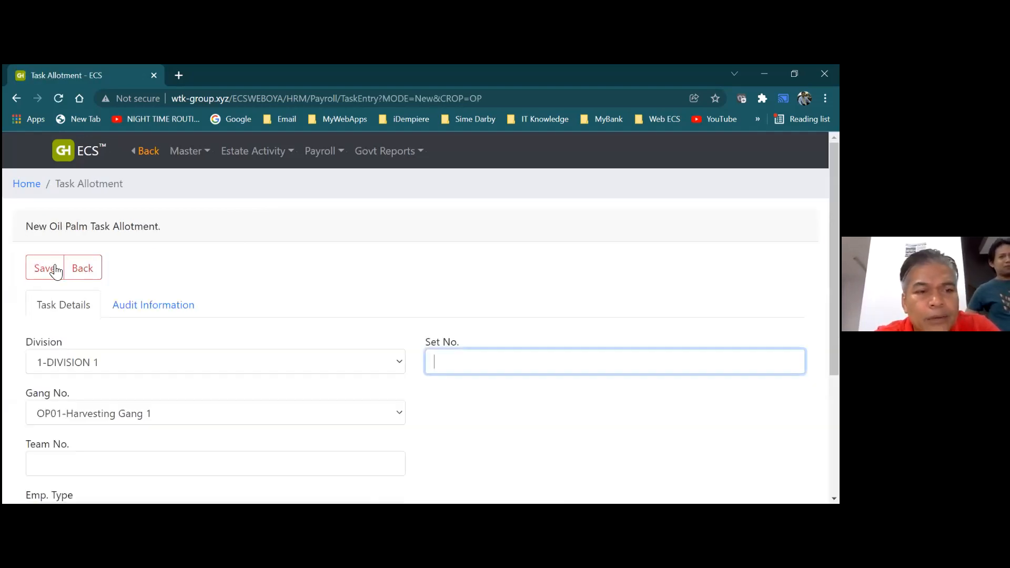
click(82, 271)
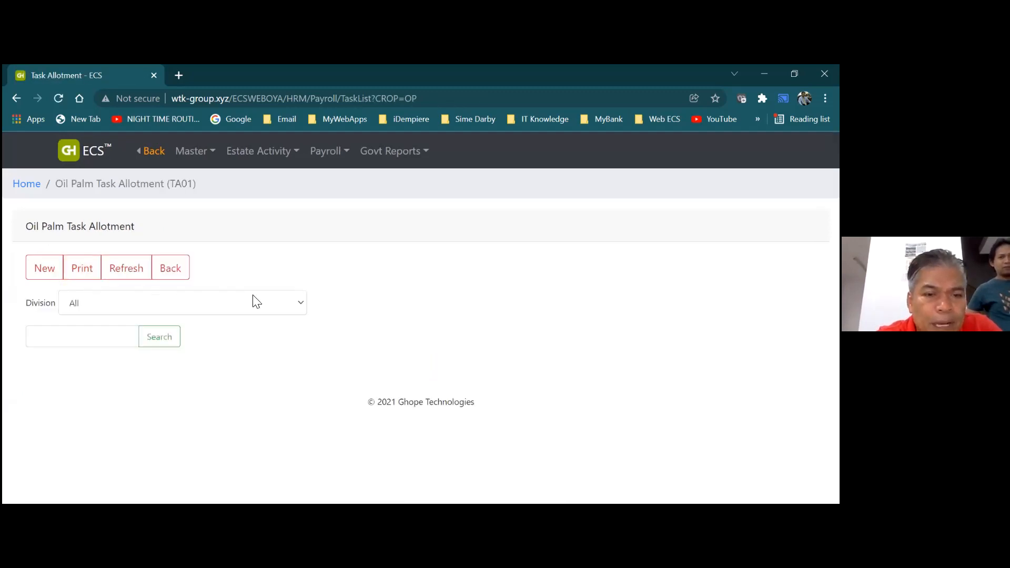
click(301, 306)
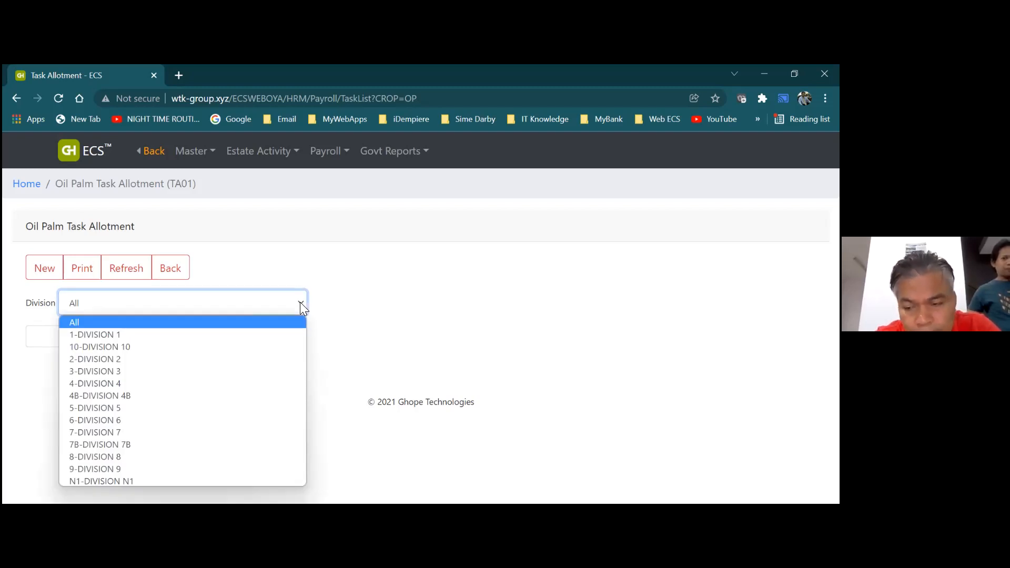
click(281, 336)
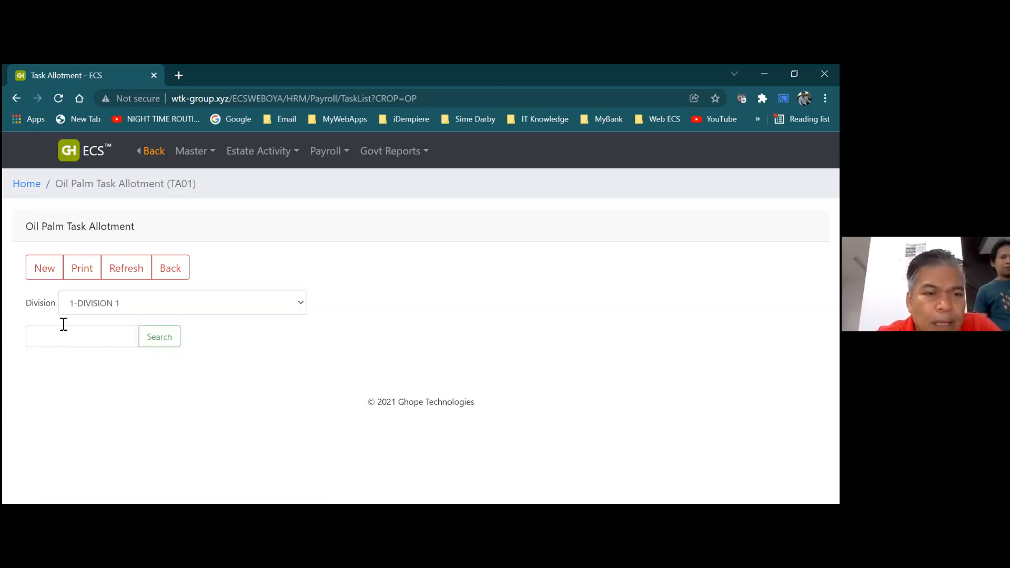
click(46, 269)
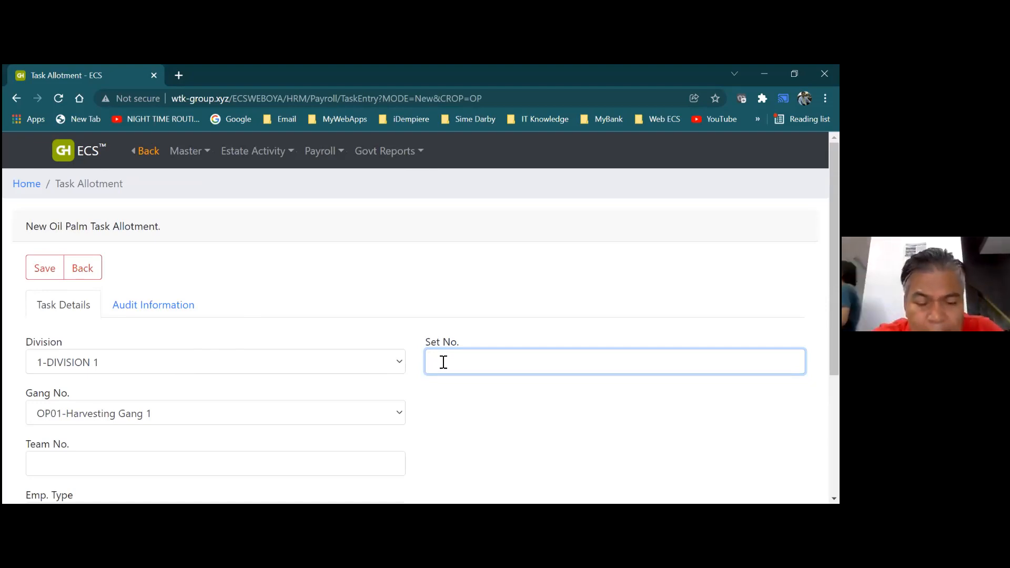
Enter Set No. 01 and Team No. 1 on the new task allotment form
text(01)
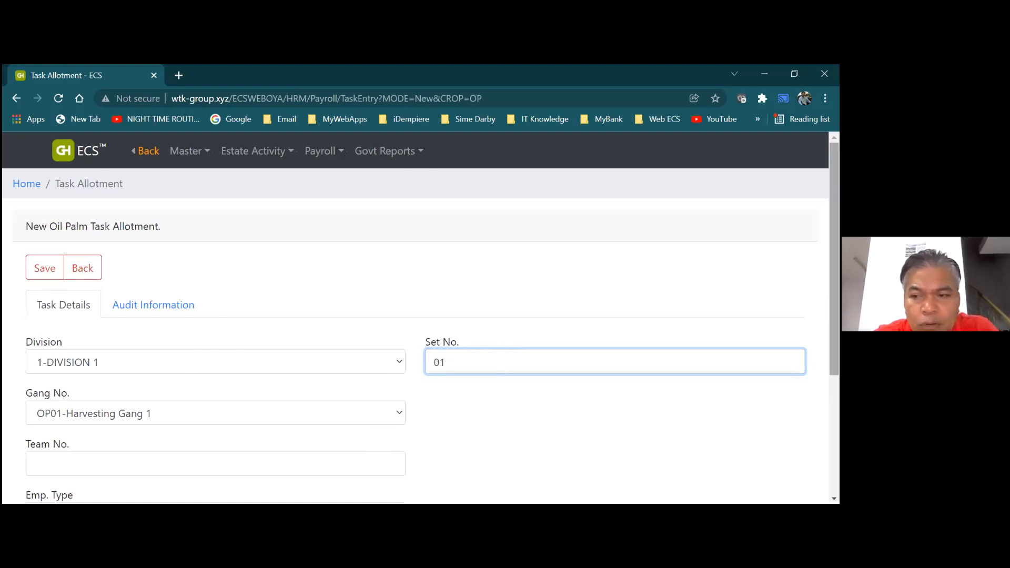
scroll(453, 392, down, 1)
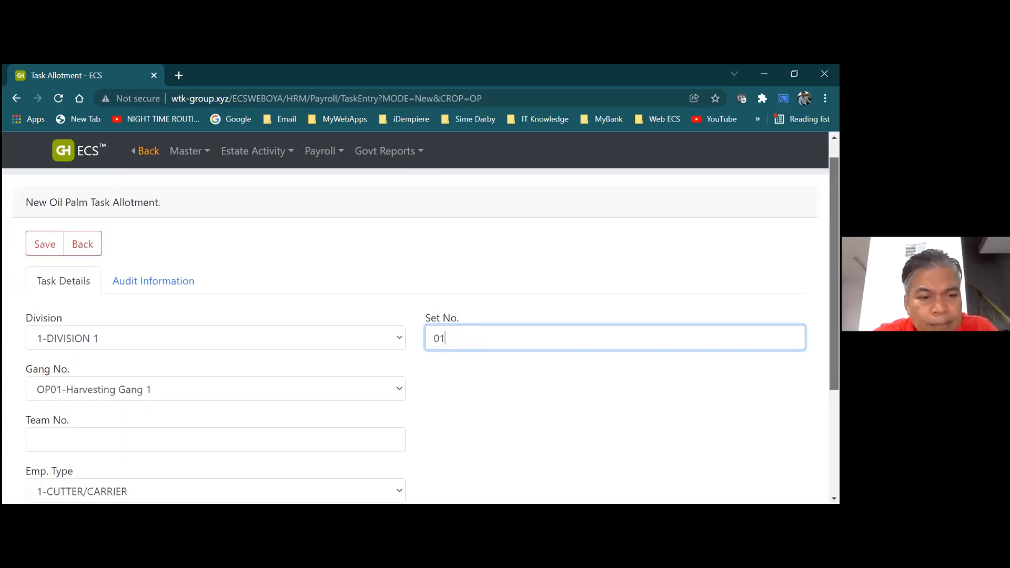
click(334, 435)
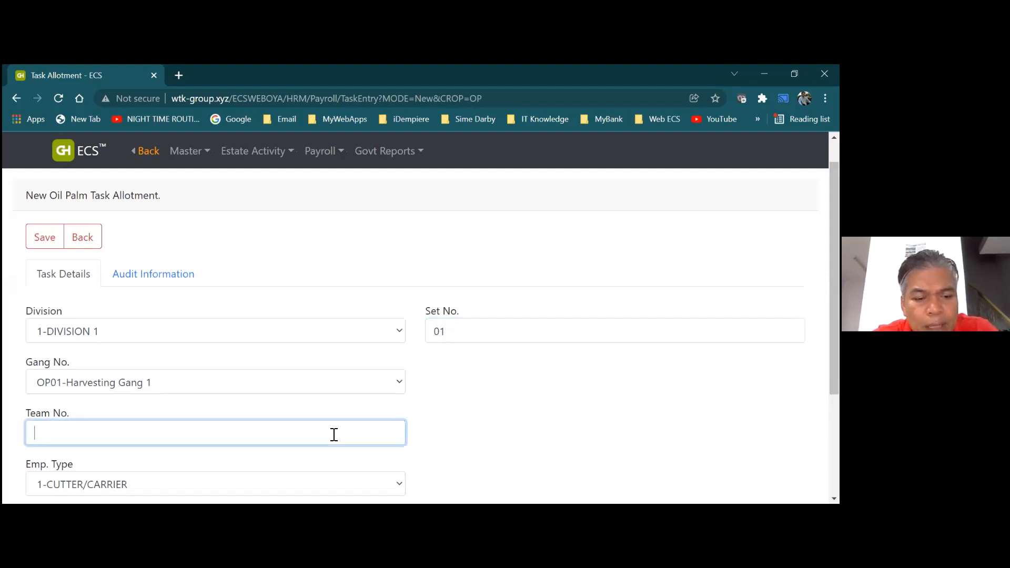
text(1)
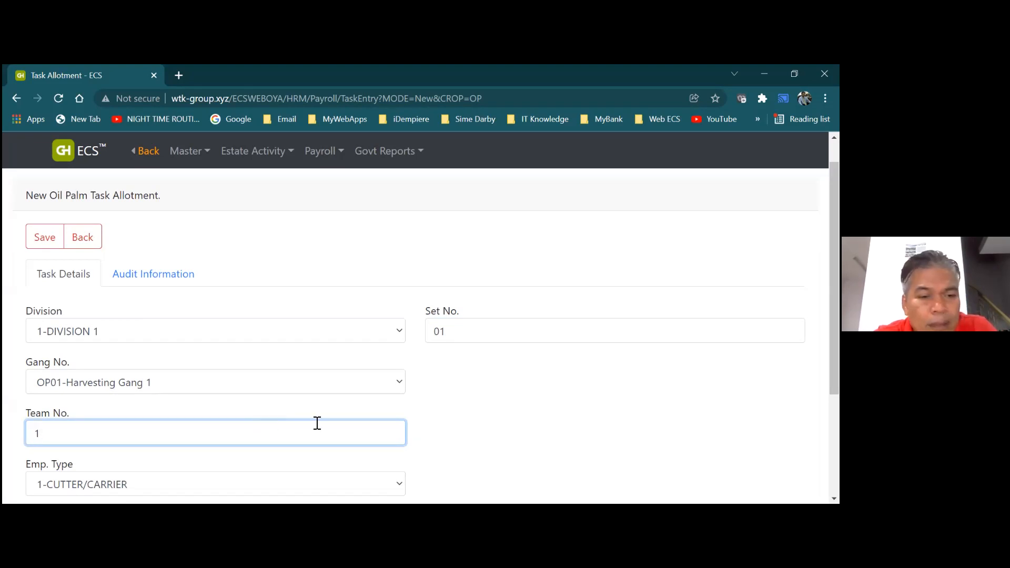
scroll(416, 332, down, 1)
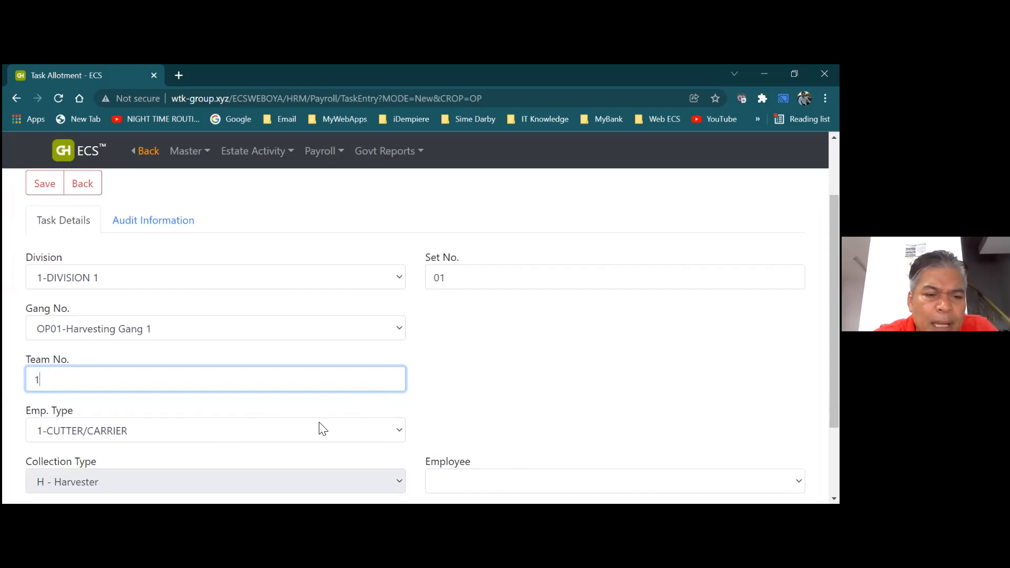
click(403, 433)
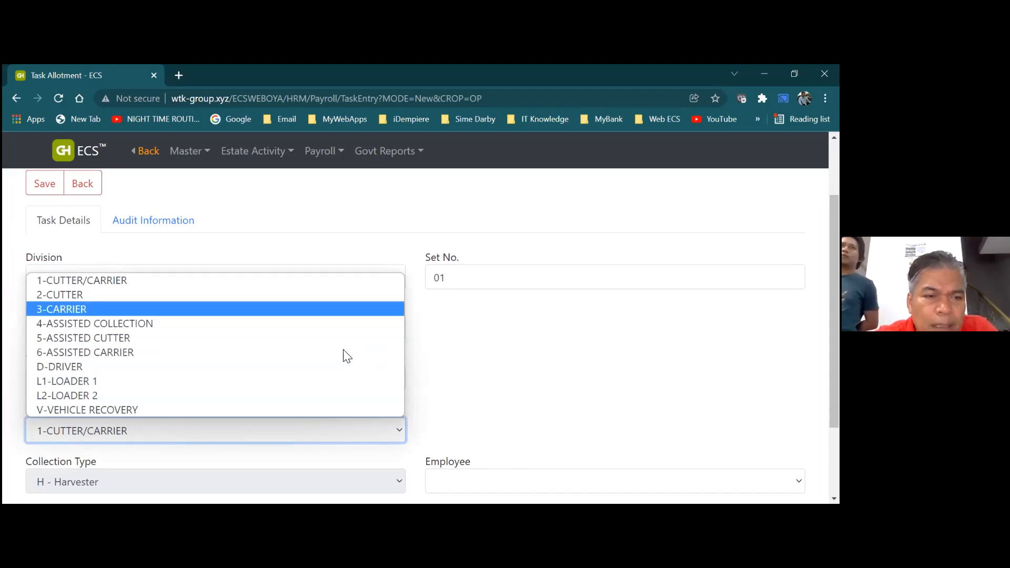
click(325, 280)
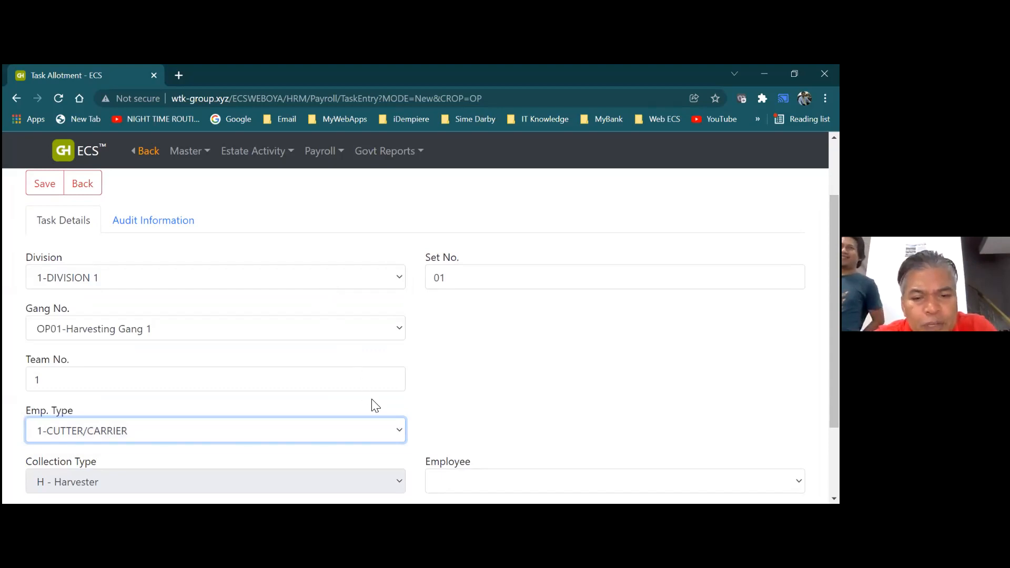
click(403, 433)
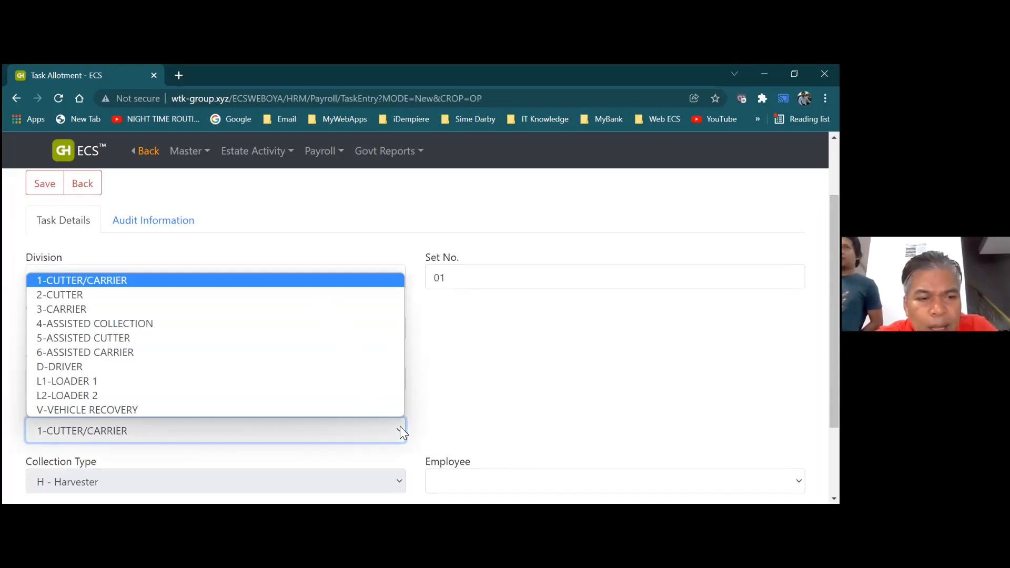
click(336, 284)
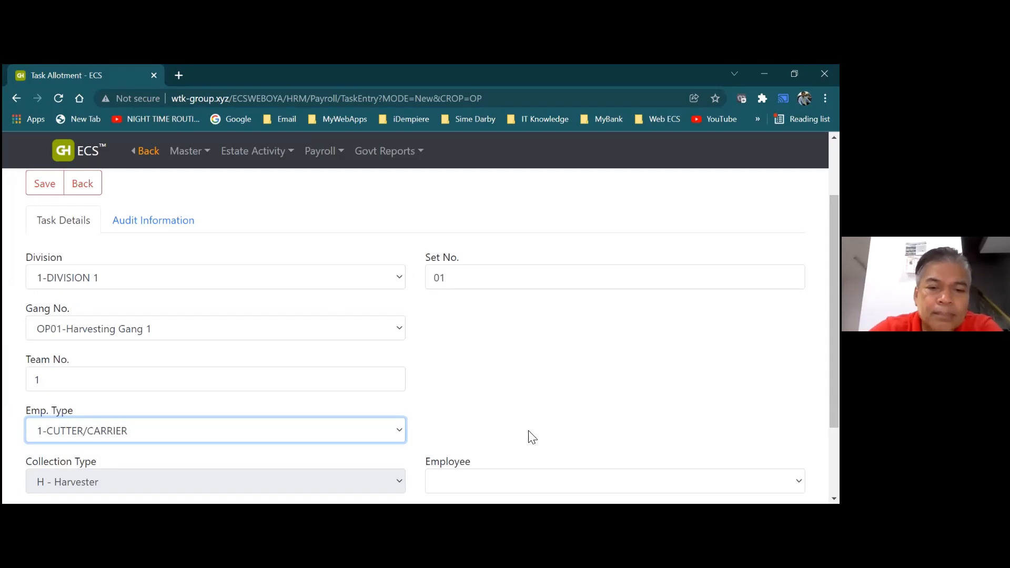
click(400, 438)
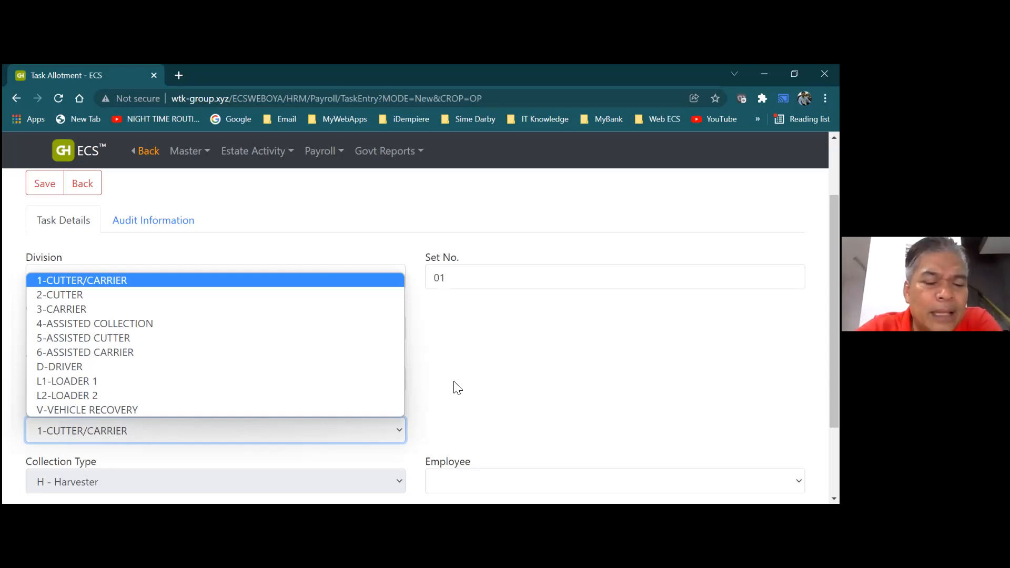
click(378, 279)
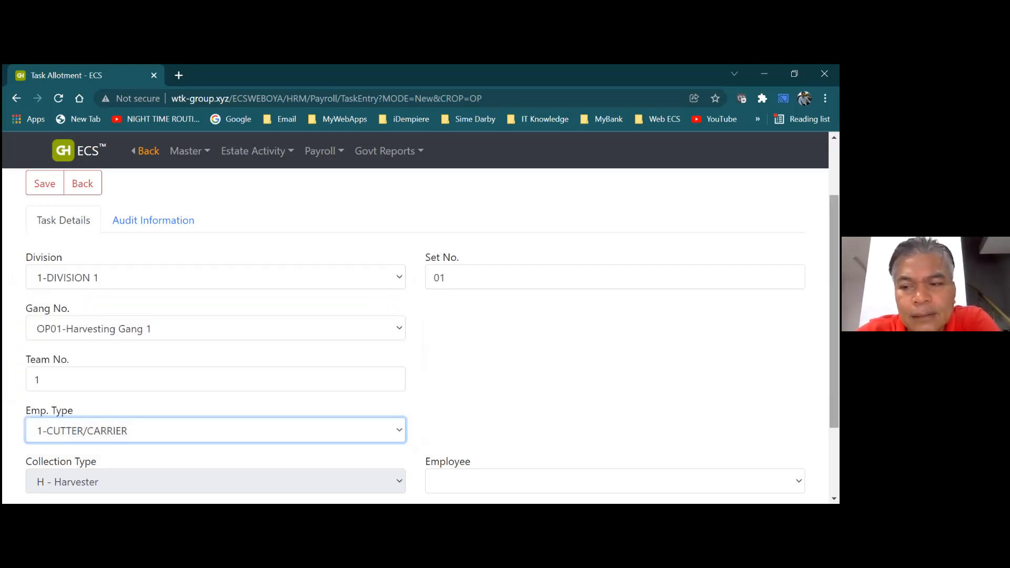
Check the Employee dropdown, find it empty, and dismiss the list
scroll(421, 332, down, 1)
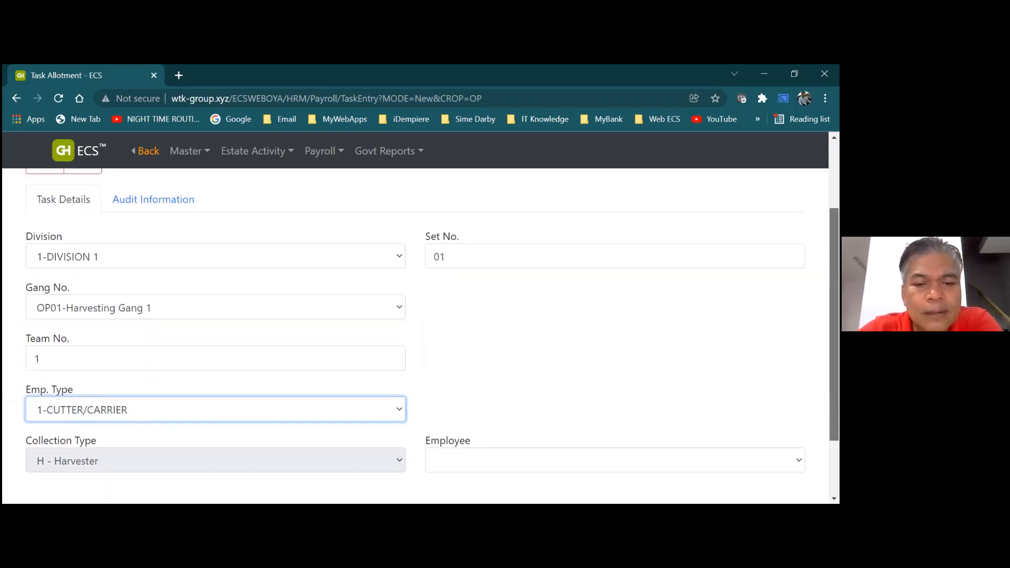
scroll(421, 332, down, 1)
scroll(421, 332, up, 1)
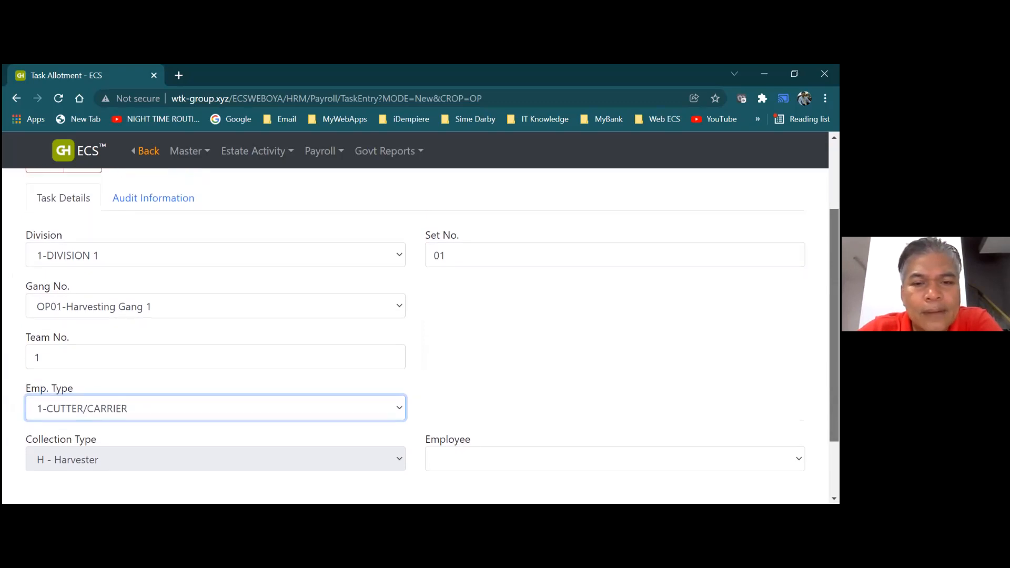
scroll(421, 331, down, 2)
scroll(421, 332, up, 2)
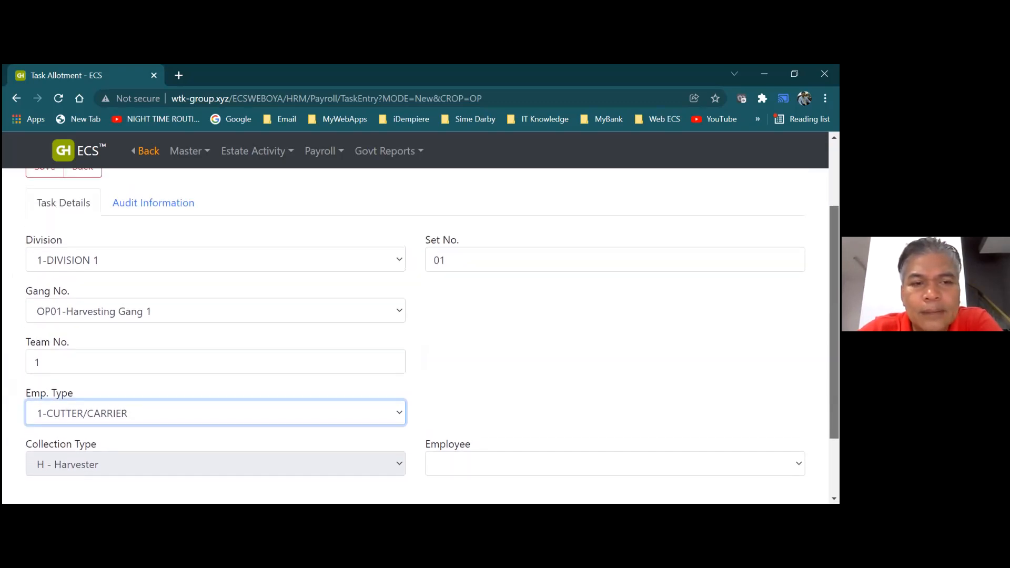
mouse_move(834, 322)
mouse_down()
mouse_move(834, 334)
mouse_move(834, 320)
mouse_up()
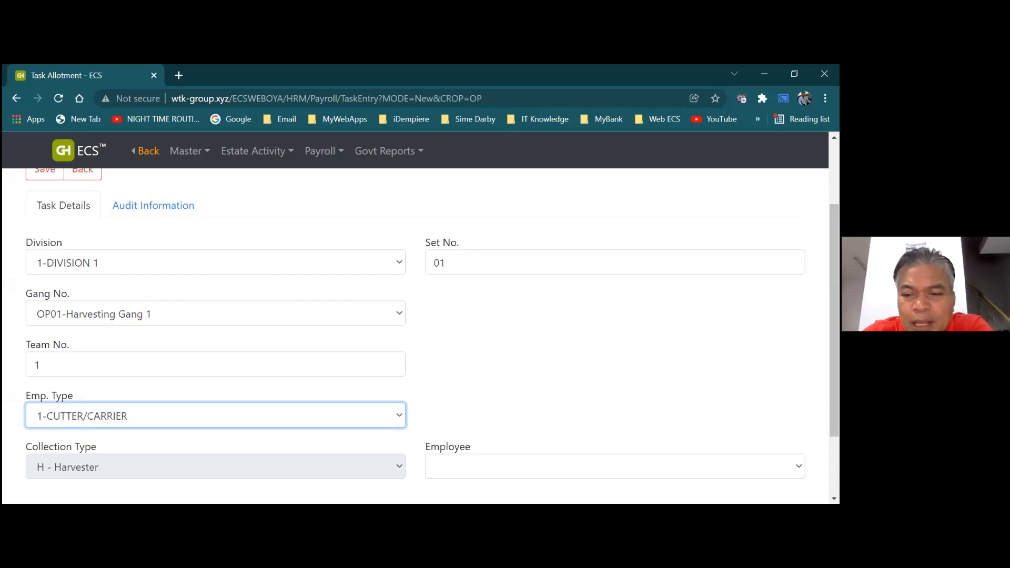
scroll(416, 324, down, 1)
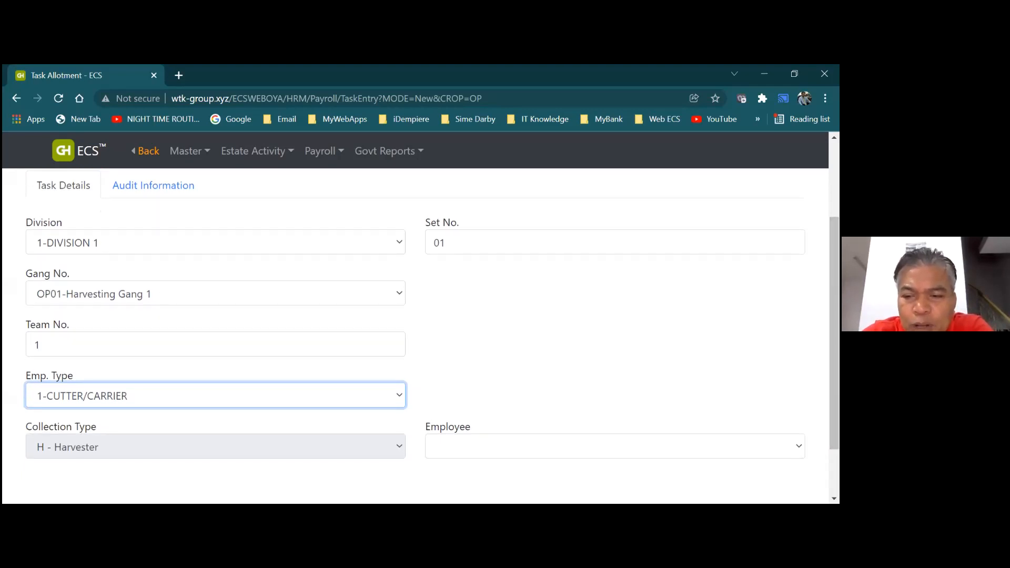
click(615, 446)
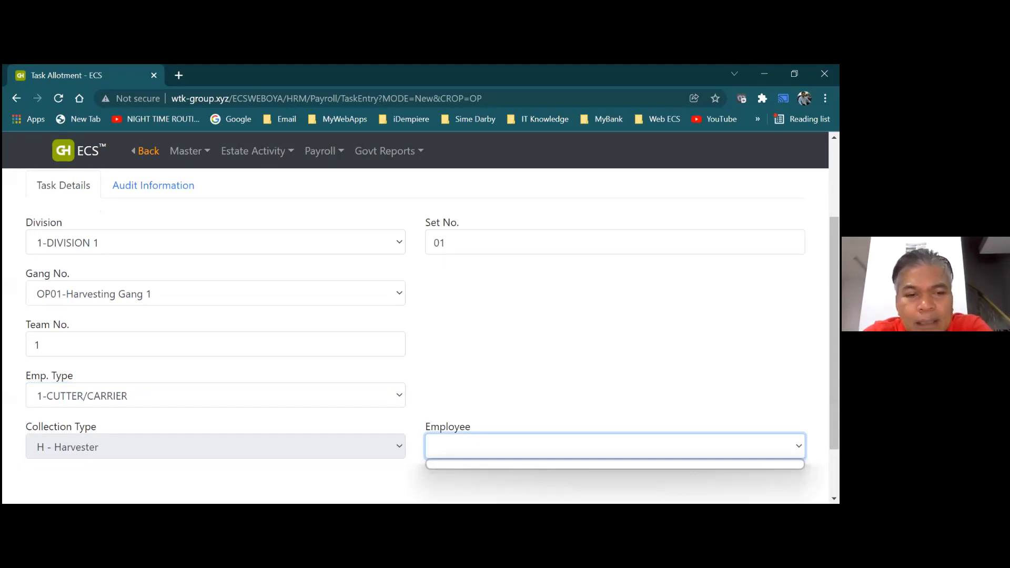
key(Escape)
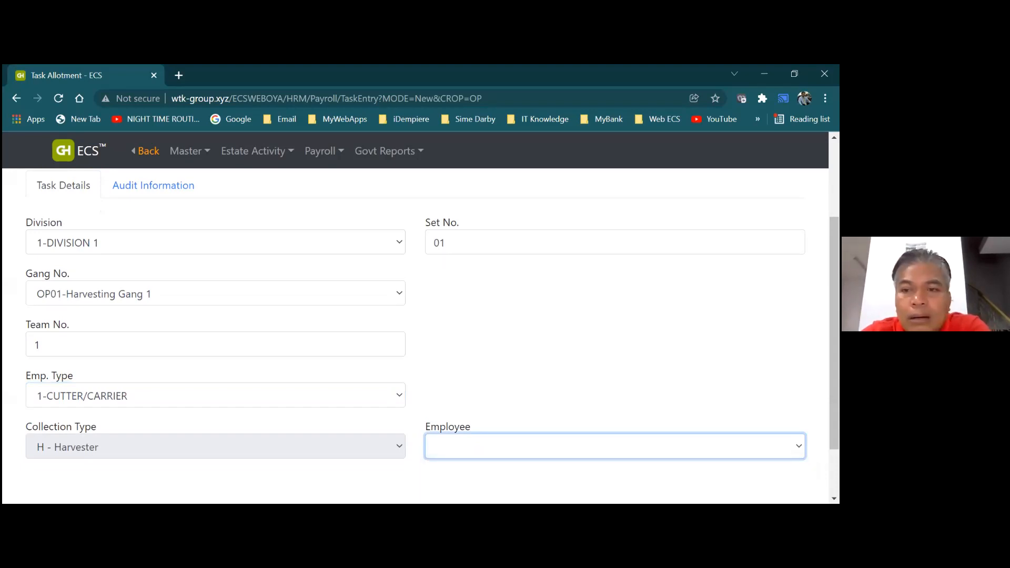
Look through the government report options, then bring up the Master menu
scroll(416, 321, up, 2)
scroll(424, 243, up, 1)
click(379, 153)
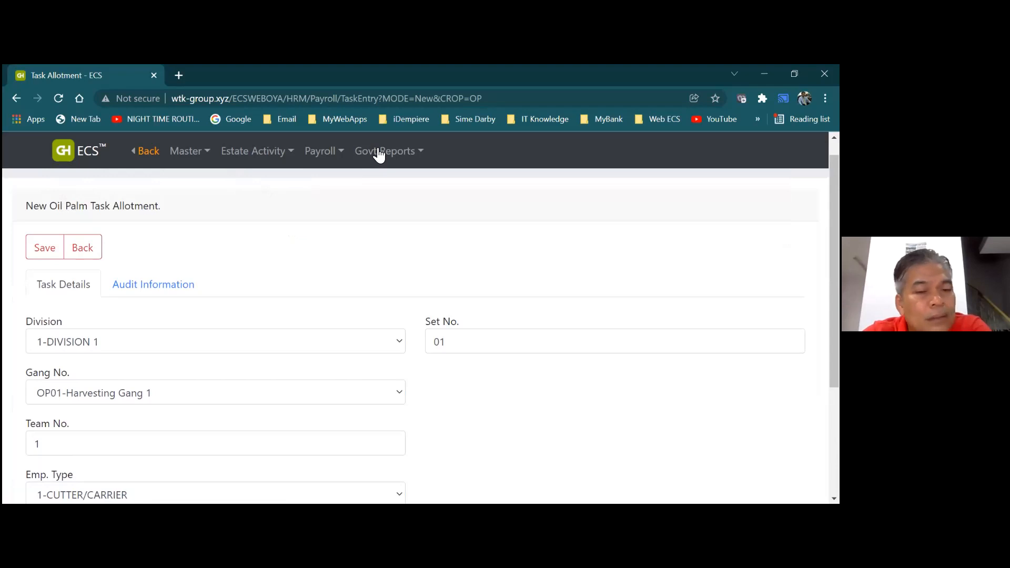
click(379, 153)
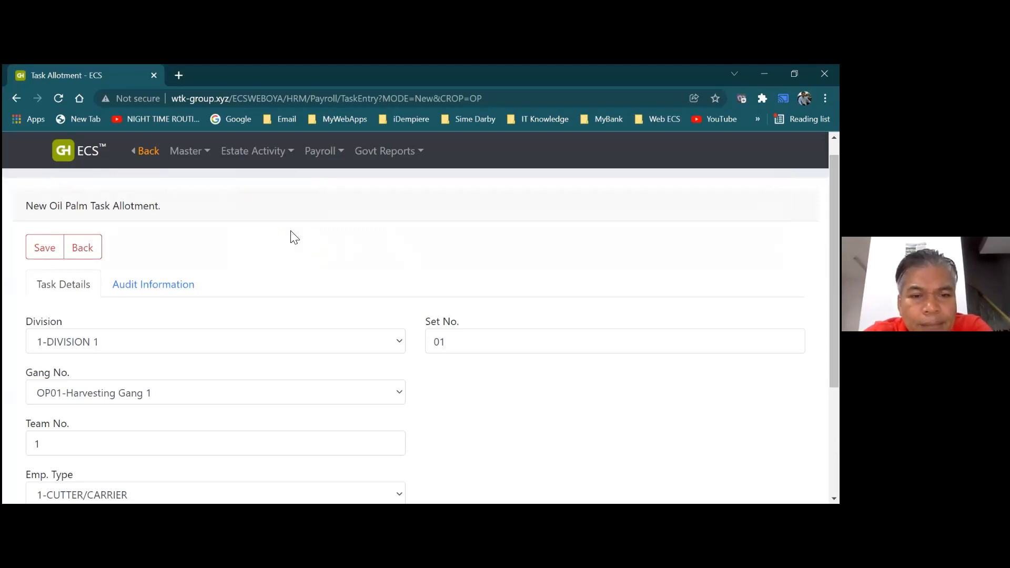
click(192, 152)
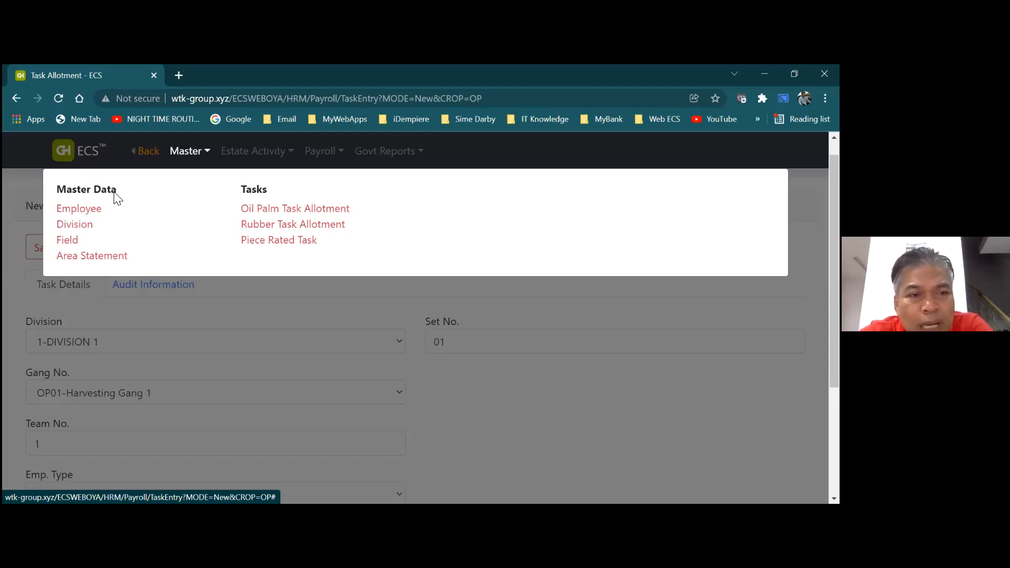
Open the employee's record from Master > Employee and show the Checkroll Code choices under Employment
click(96, 215)
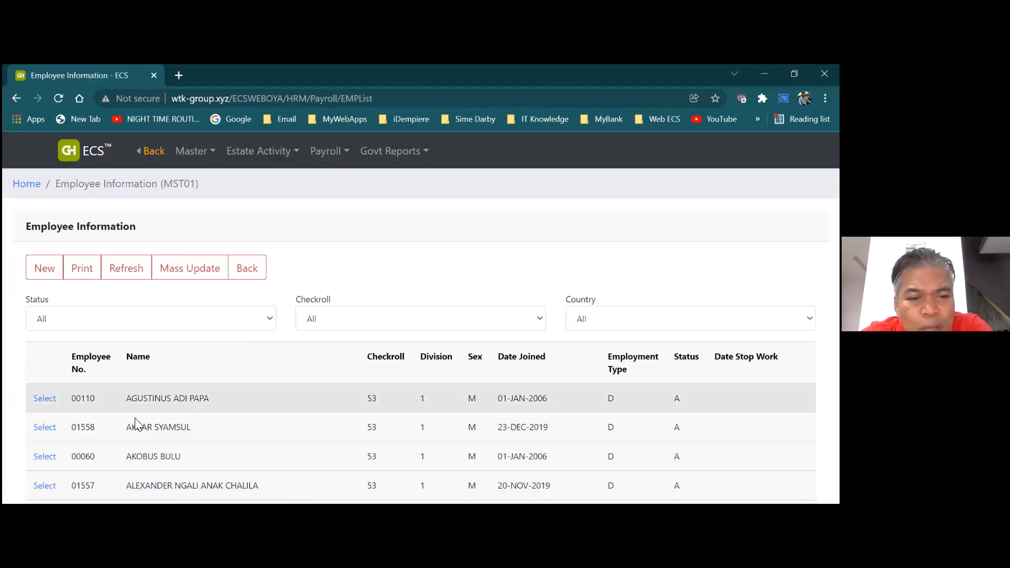
click(45, 428)
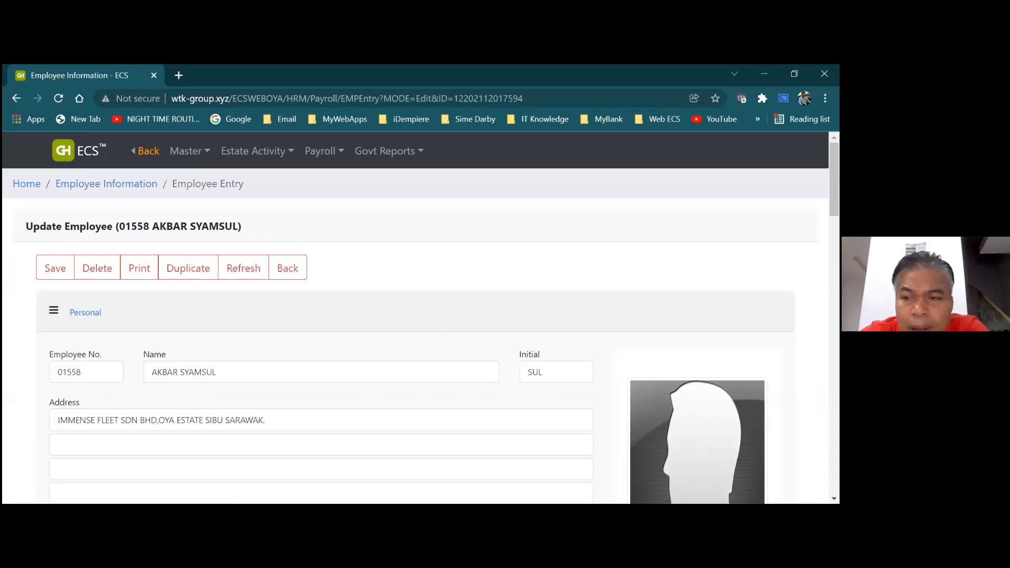
scroll(421, 337, down, 5)
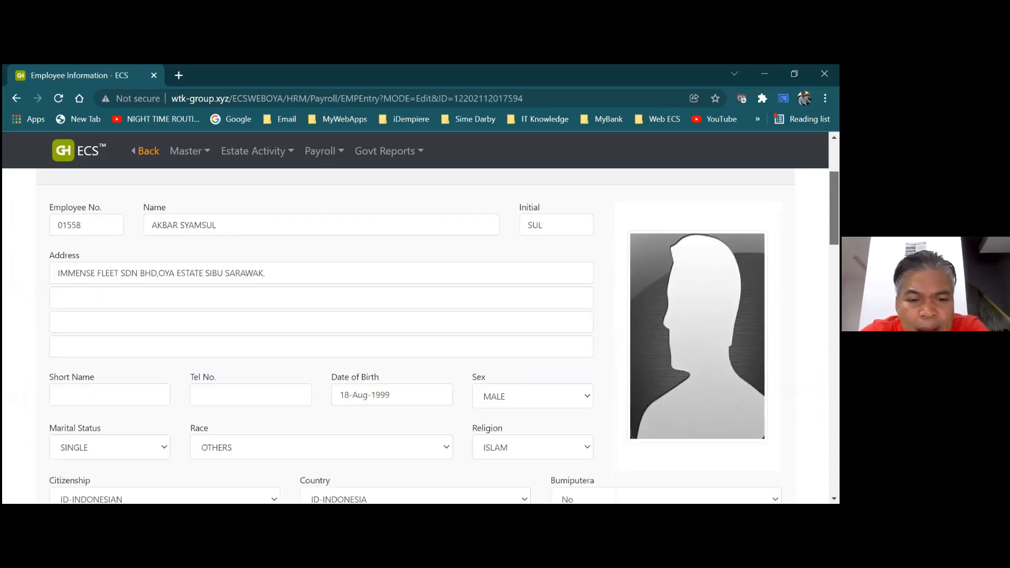
scroll(422, 337, down, 5)
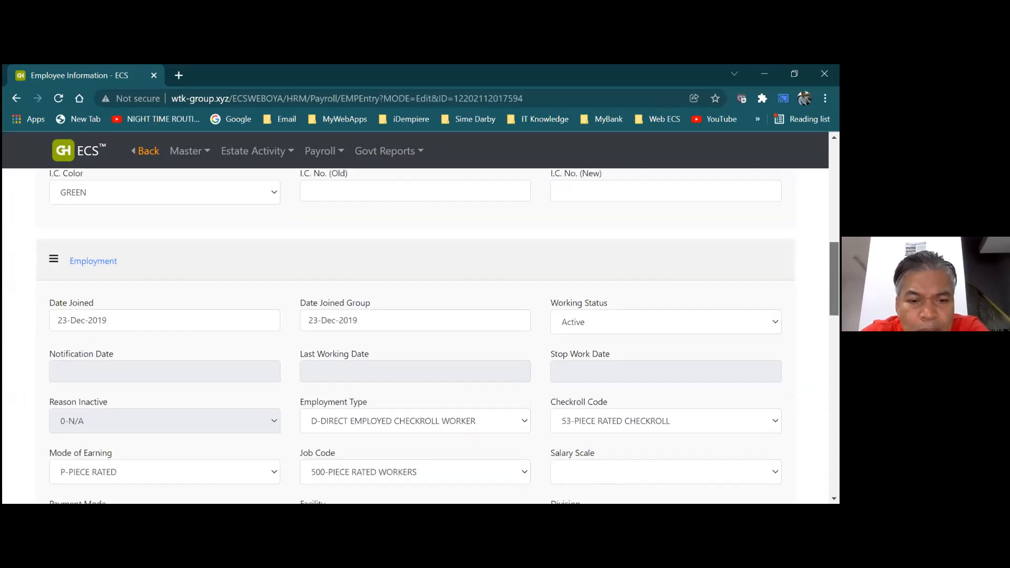
scroll(421, 337, down, 1)
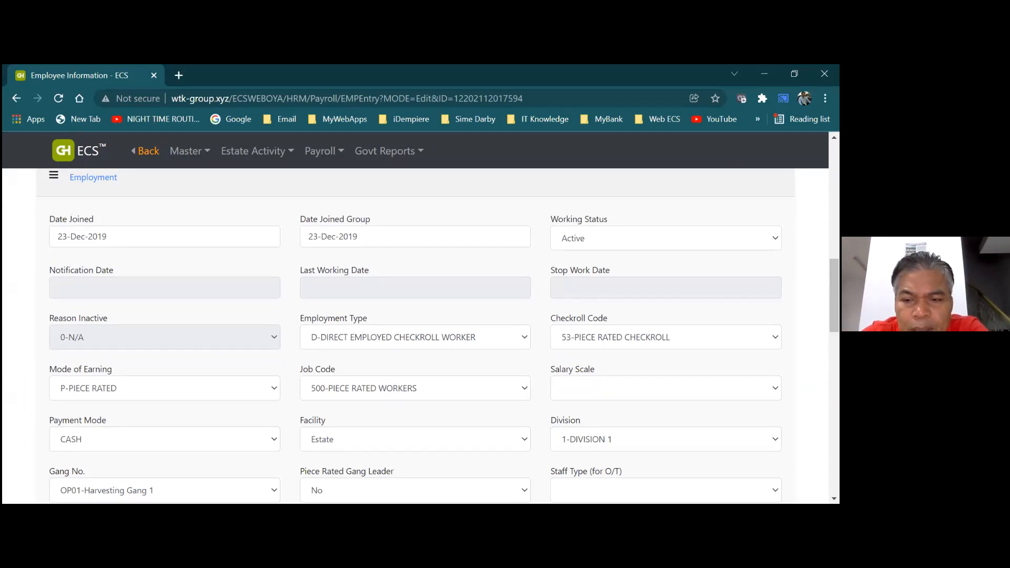
click(666, 338)
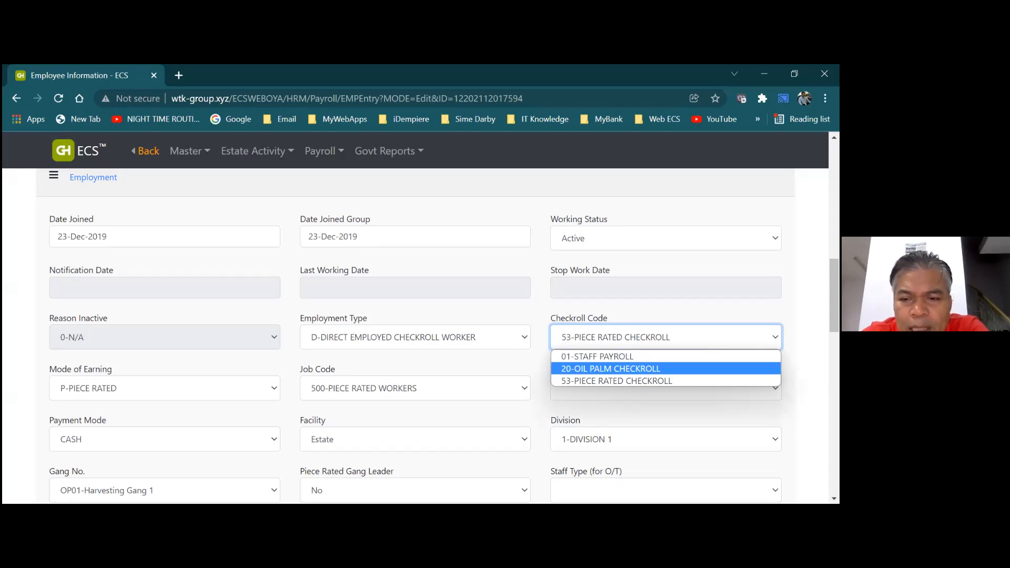
In the Employment section choose 20-OIL PALM CHECKROLL, job code 503-HARVESTER and D-DAILY earning
click(611, 369)
scroll(611, 369, up, 3)
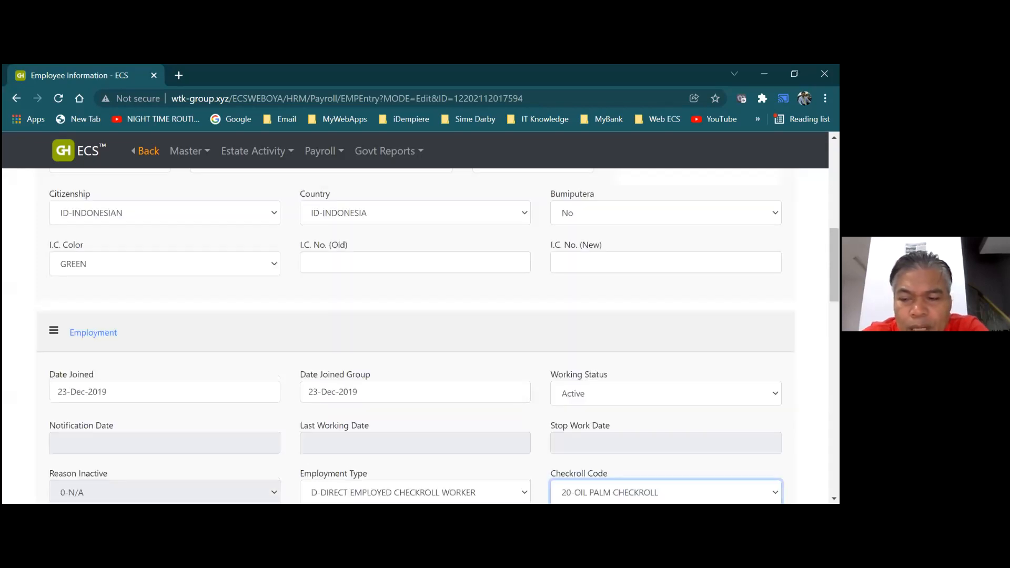
scroll(834, 263, down, 3)
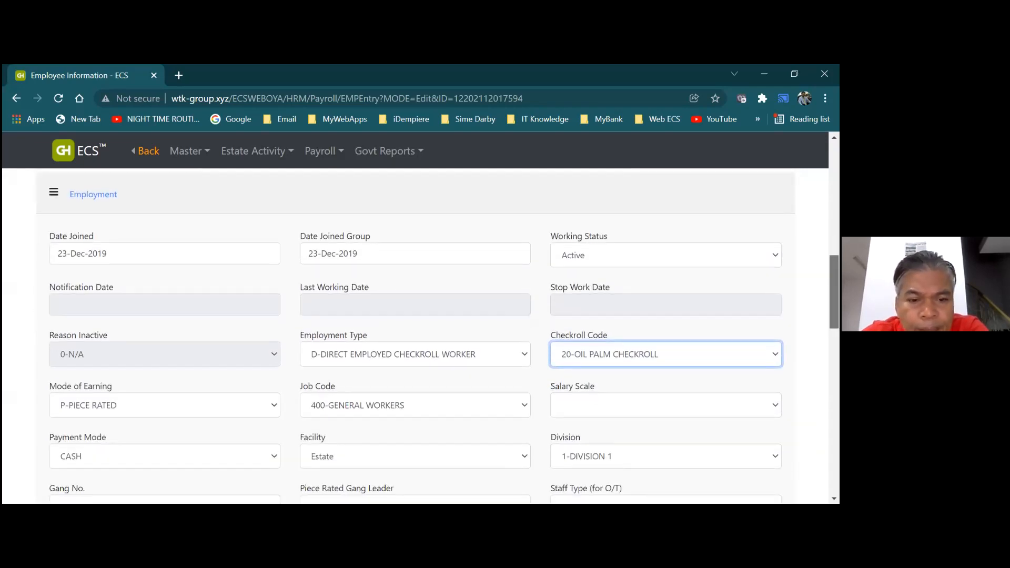
drag(834, 292, 834, 294)
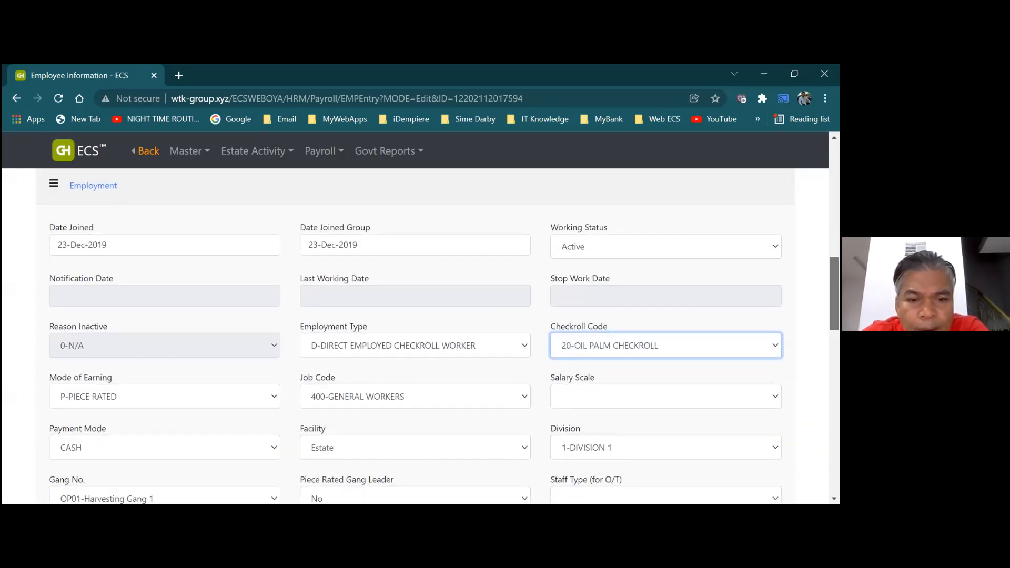
click(527, 400)
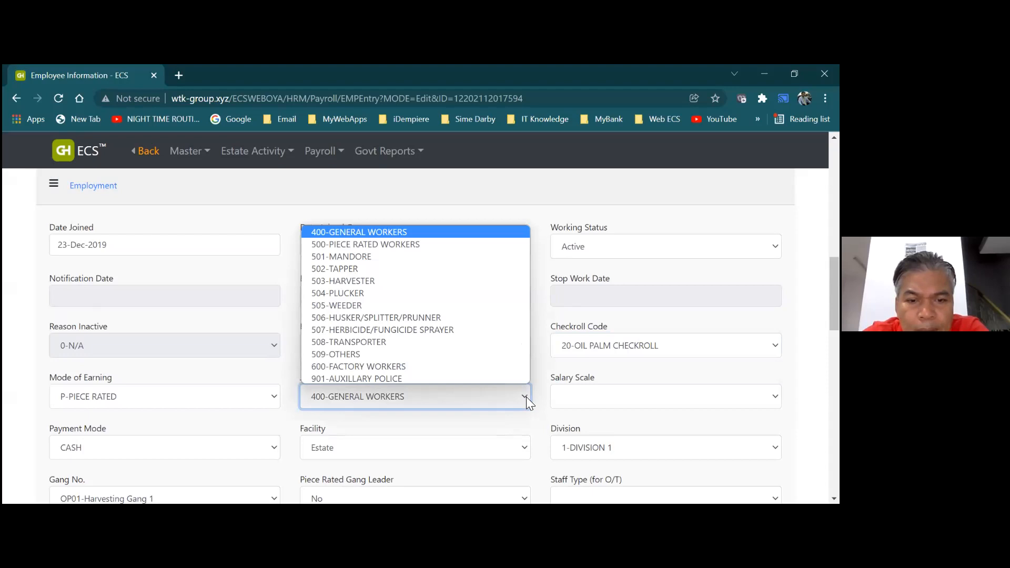
click(386, 281)
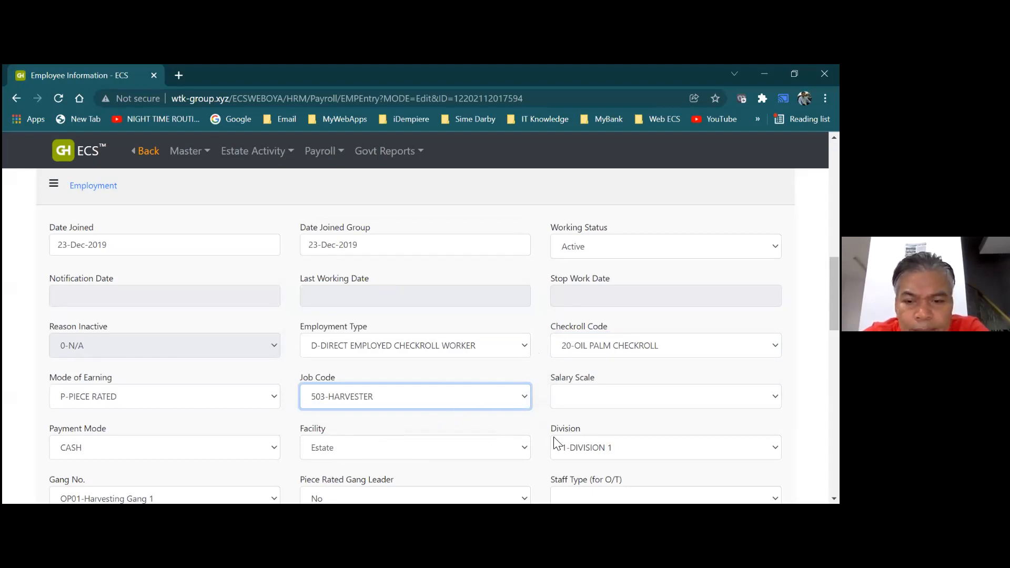
click(275, 396)
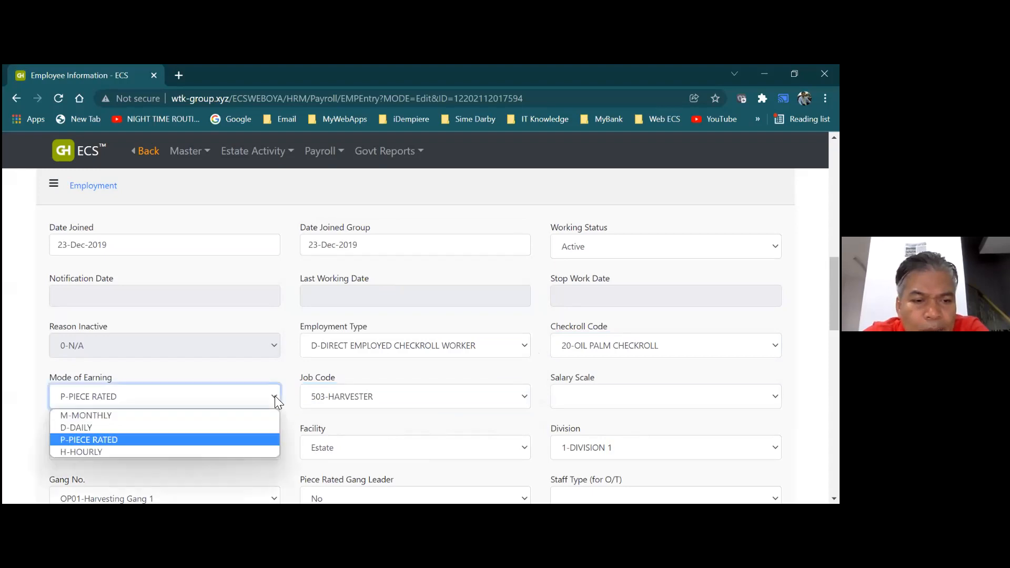
click(253, 427)
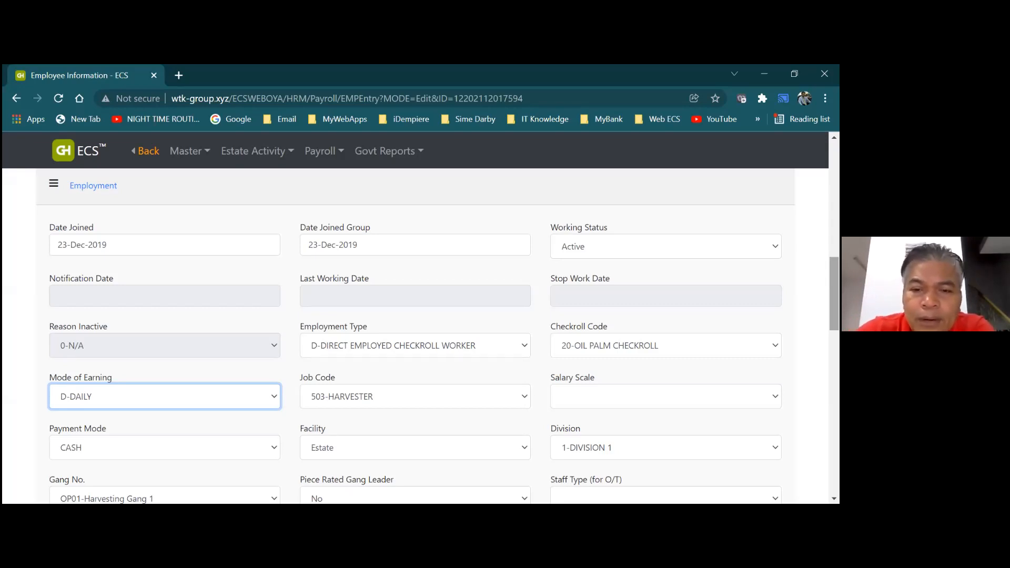
scroll(421, 336, up, 8)
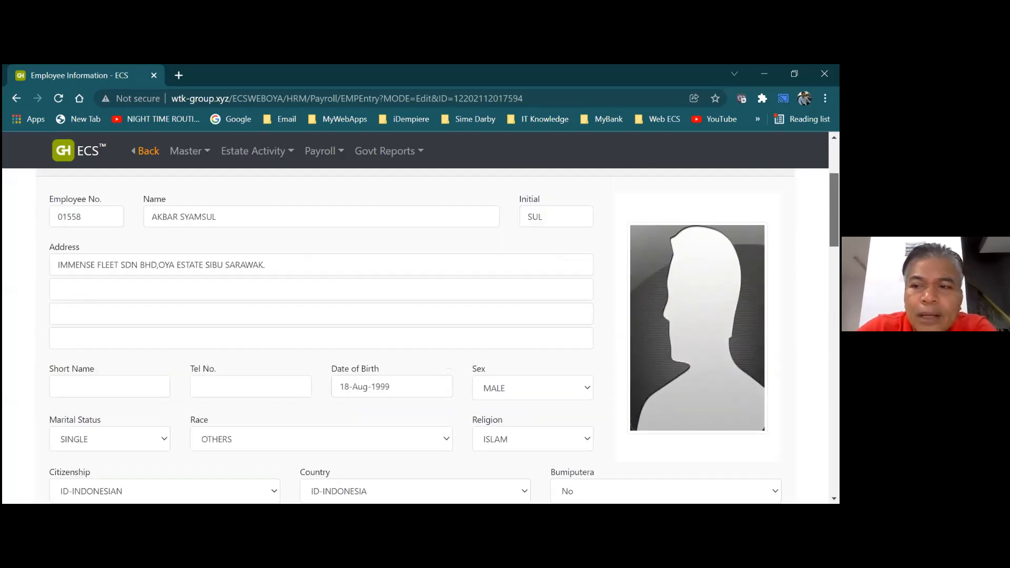
Save the employee's updated employment details and dismiss the saved confirmation
scroll(429, 237, up, 3)
click(57, 241)
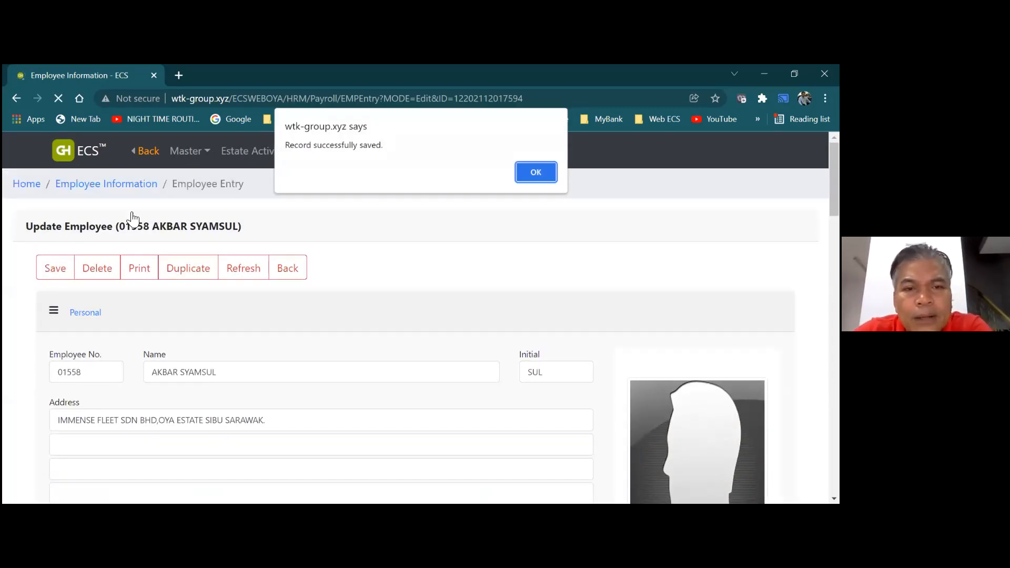
click(530, 173)
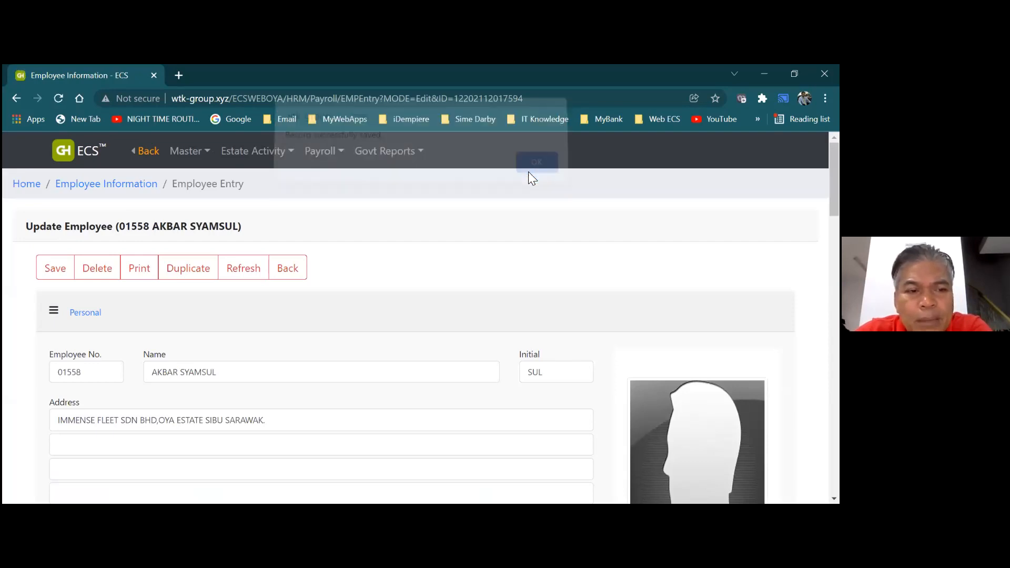
Back in the employee list, search by the harvester's name and open the matching record
click(287, 282)
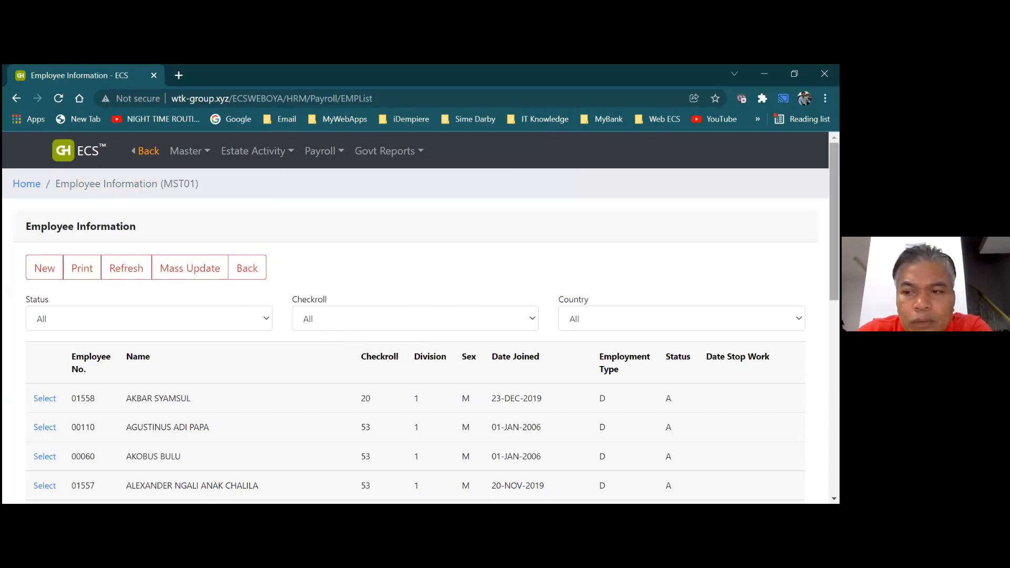
scroll(432, 463, down, 7)
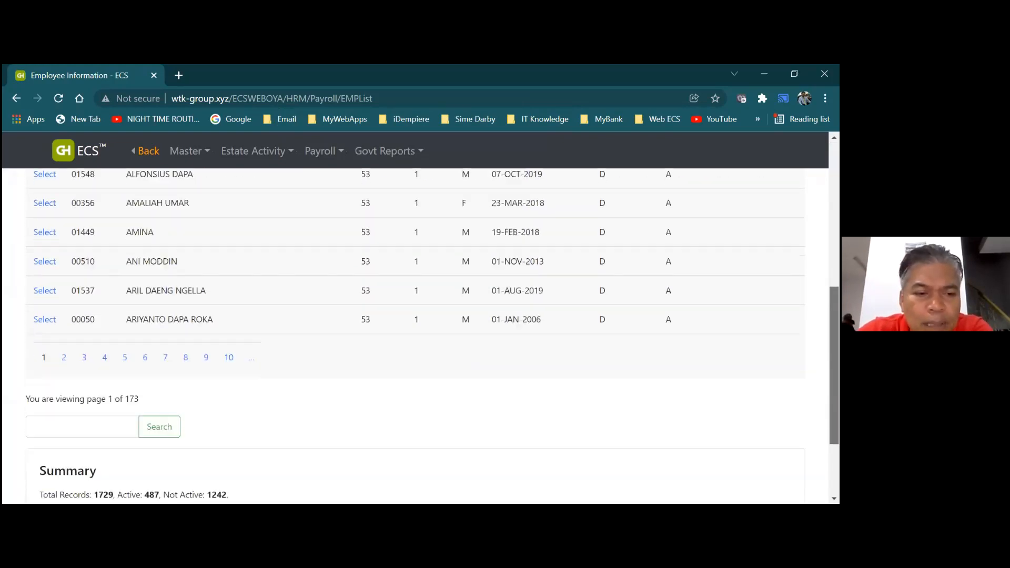
click(130, 409)
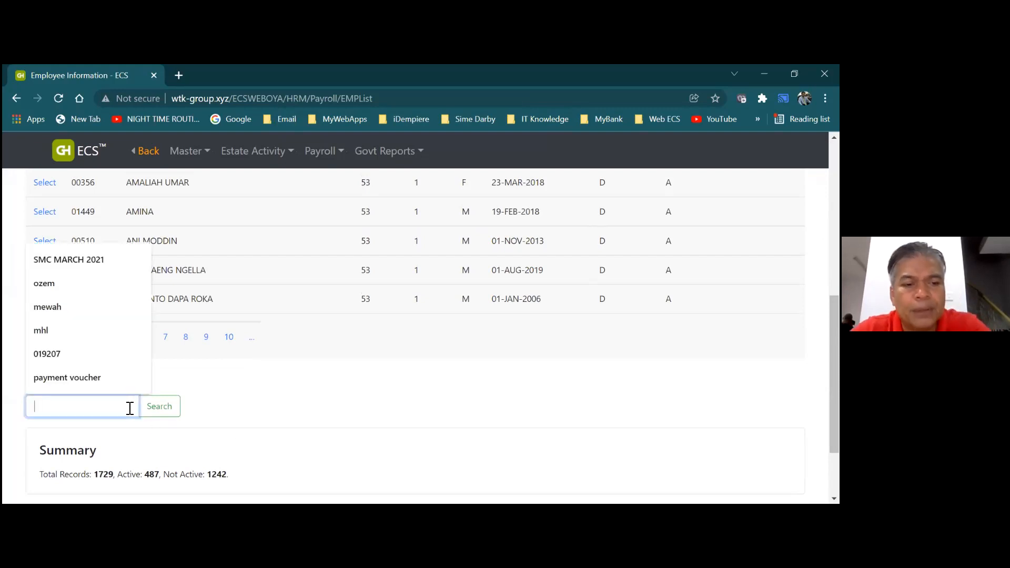
text(juma)
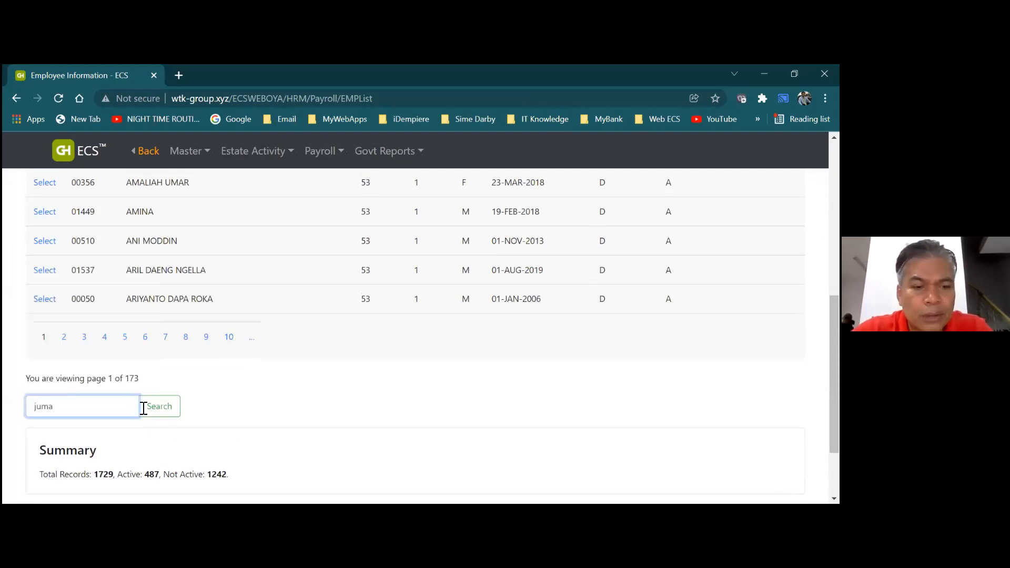
click(160, 410)
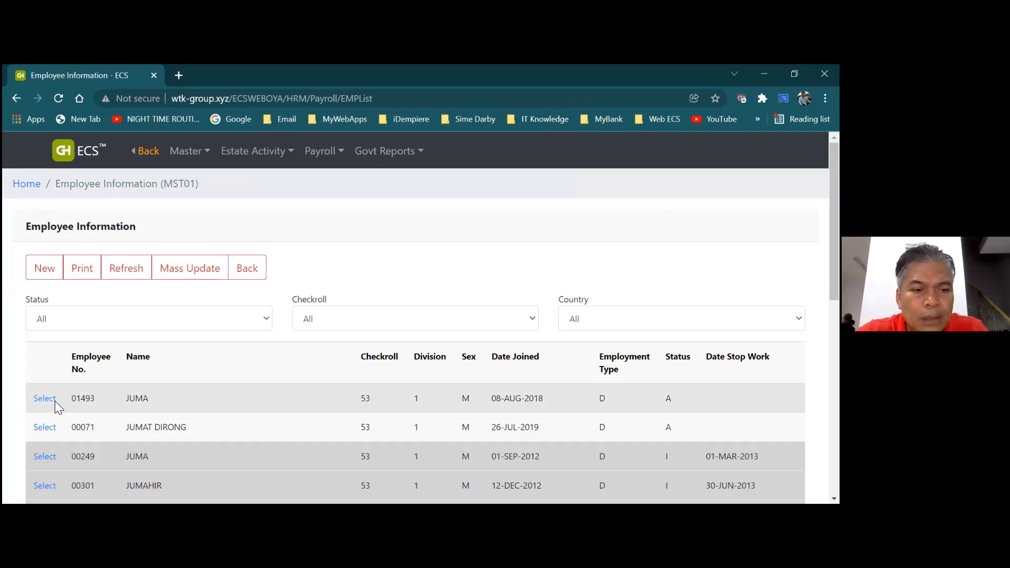
click(46, 401)
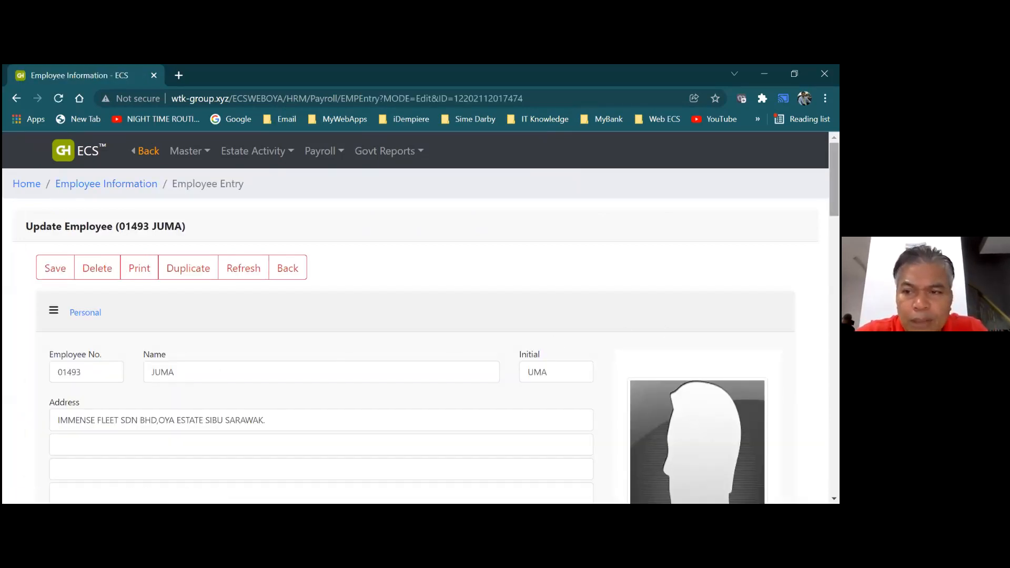
Set this harvester's Checkroll Code to 20-OIL PALM CHECKROLL
scroll(421, 337, down, 3)
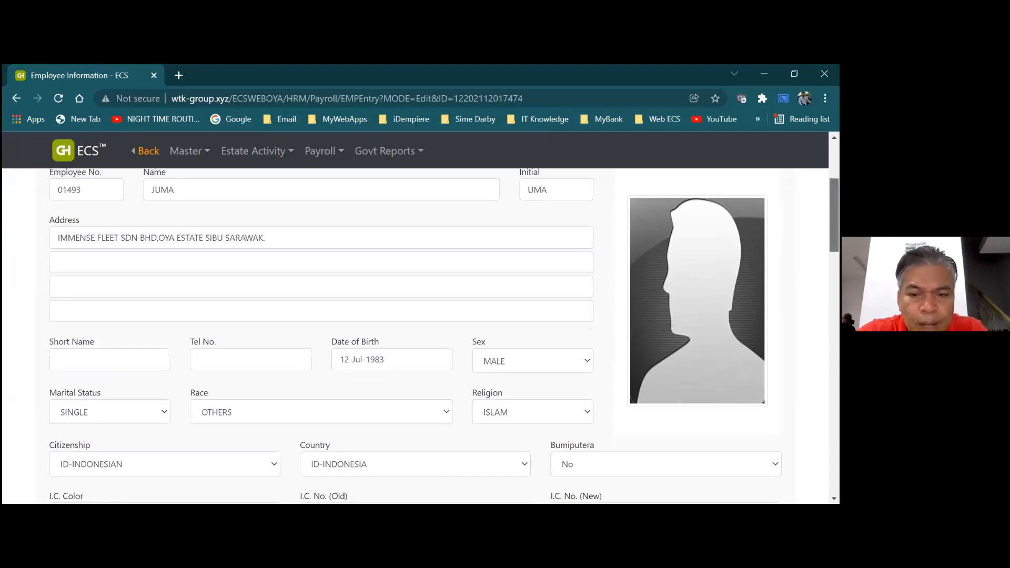
scroll(421, 337, down, 3)
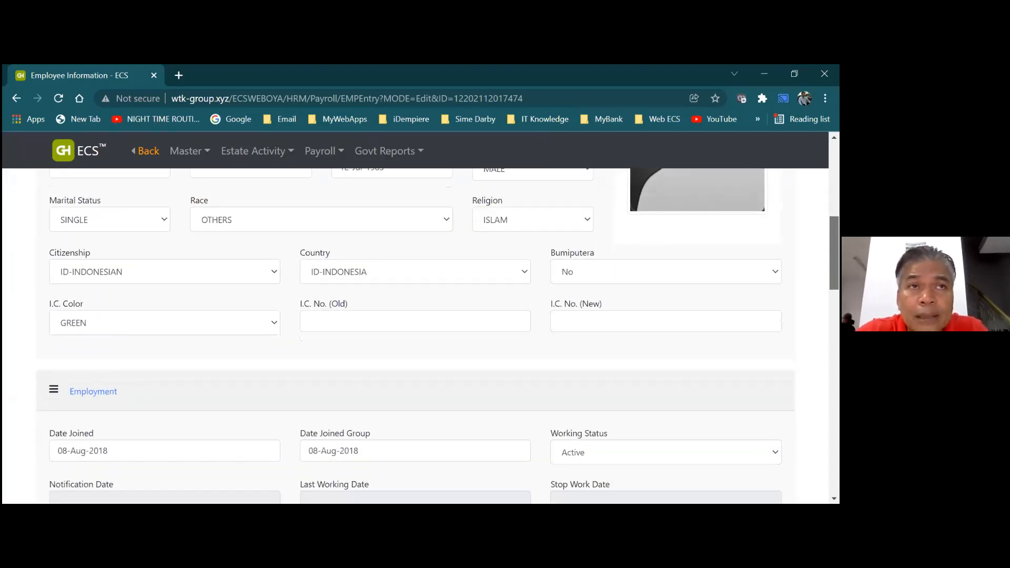
scroll(421, 337, down, 3)
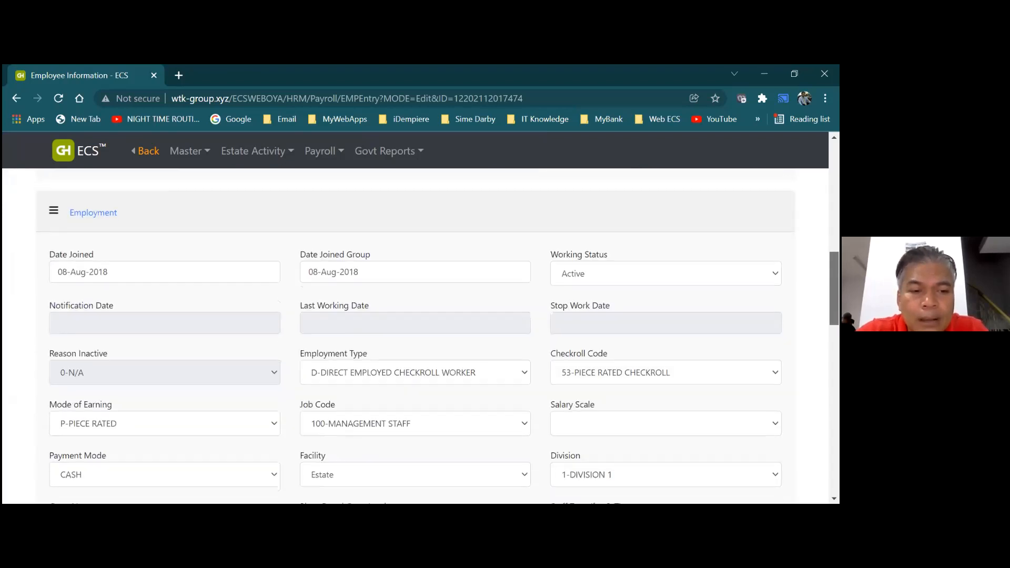
scroll(421, 337, down, 1)
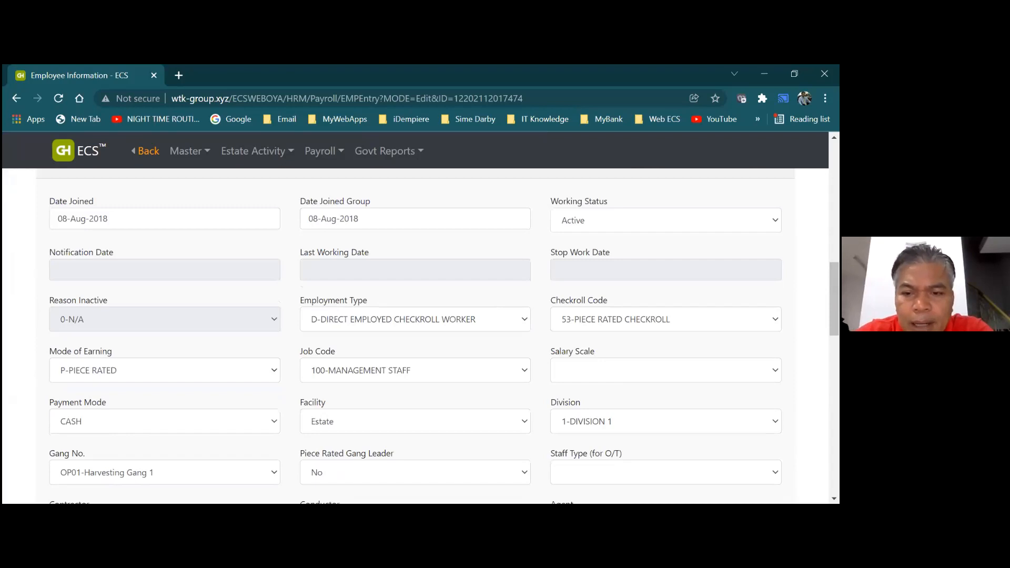
click(666, 319)
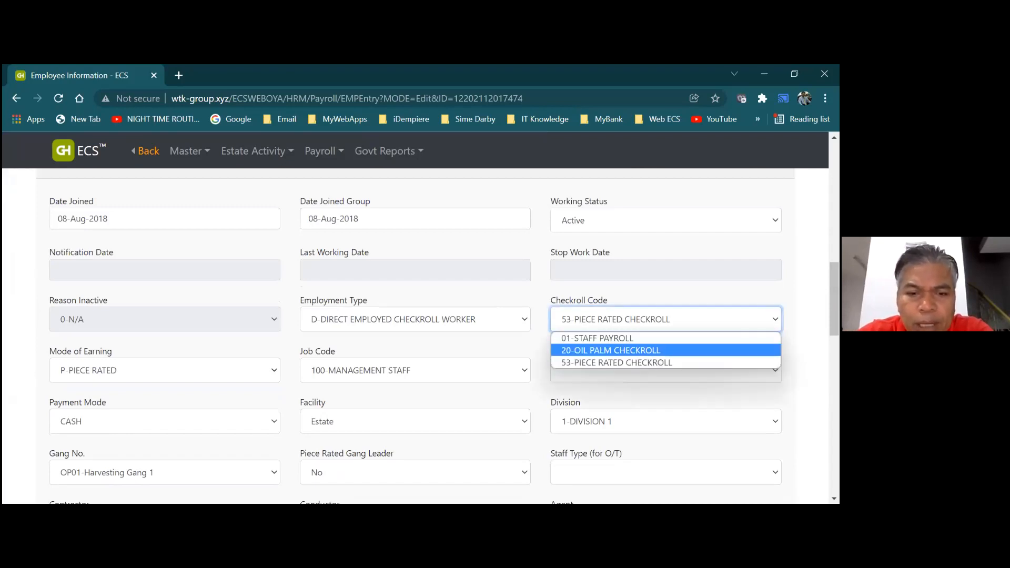
click(611, 351)
scroll(610, 350, up, 3)
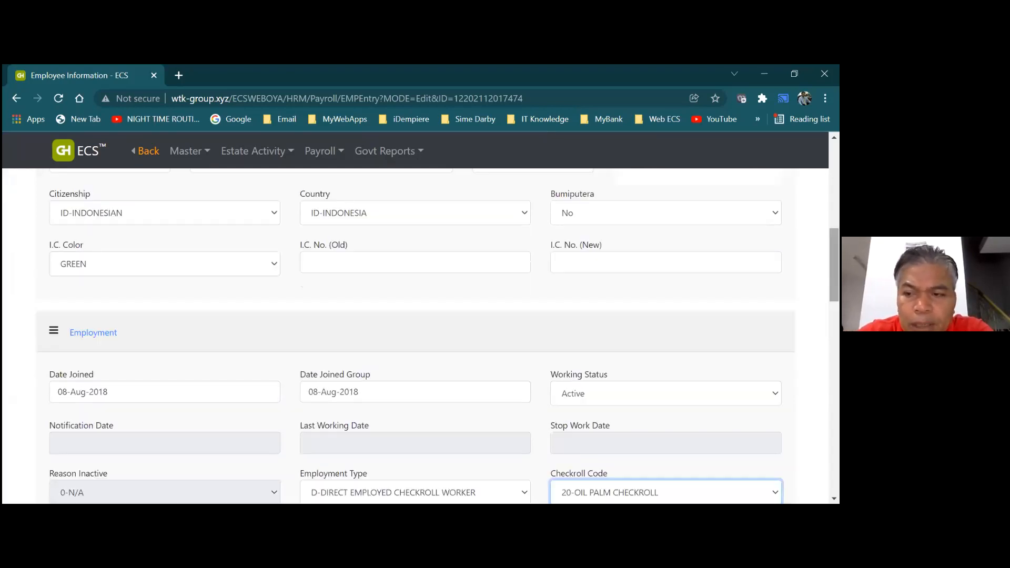
scroll(506, 387, down, 3)
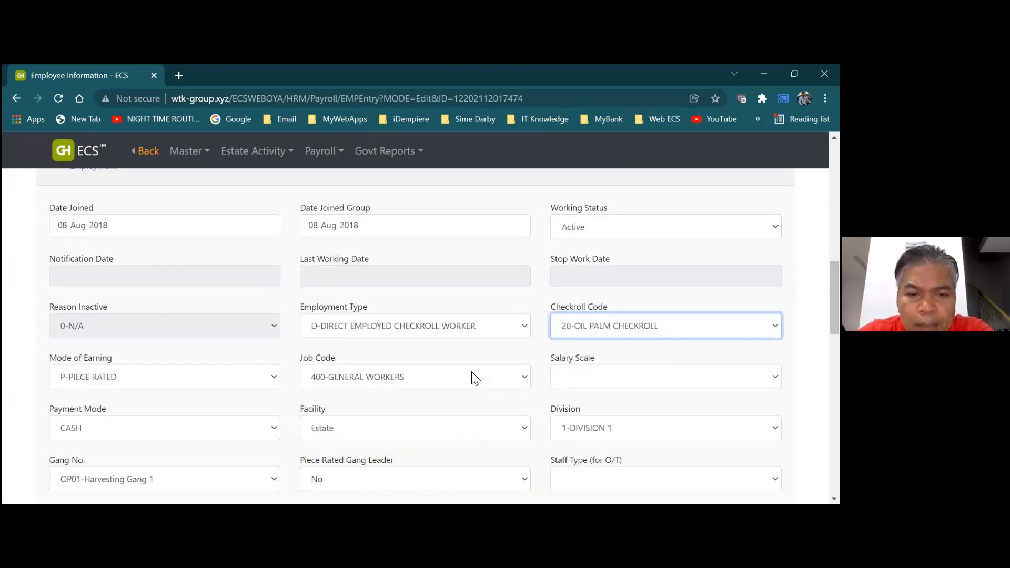
Set Job Code to 503-HARVESTER and Mode of Earning to D-DAILY
click(527, 380)
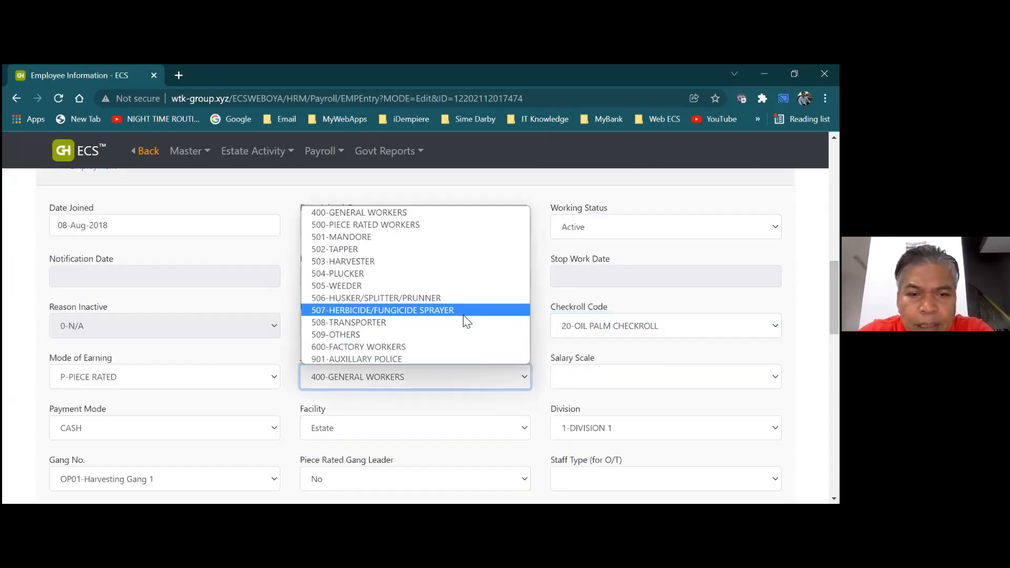
click(449, 261)
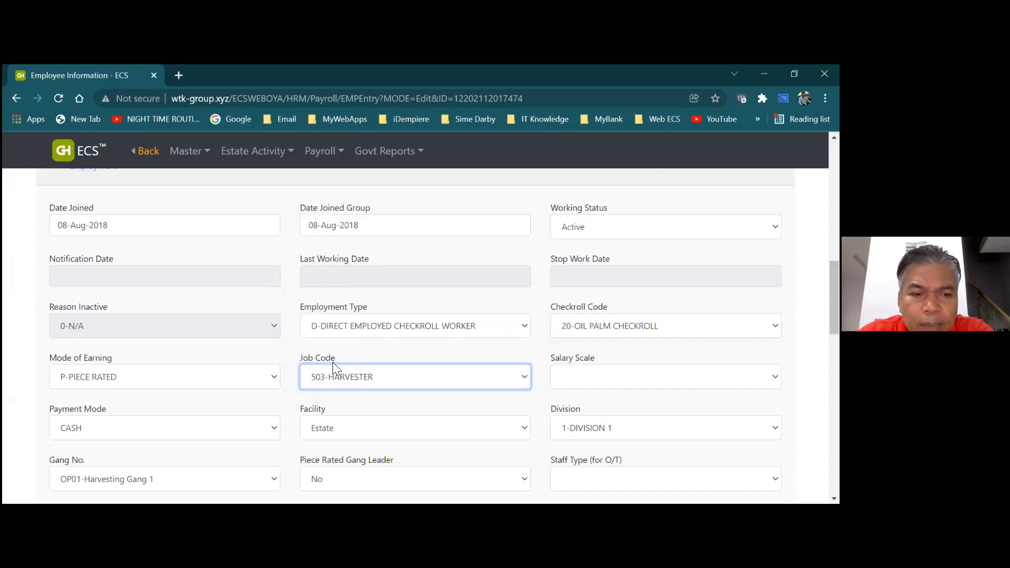
click(275, 380)
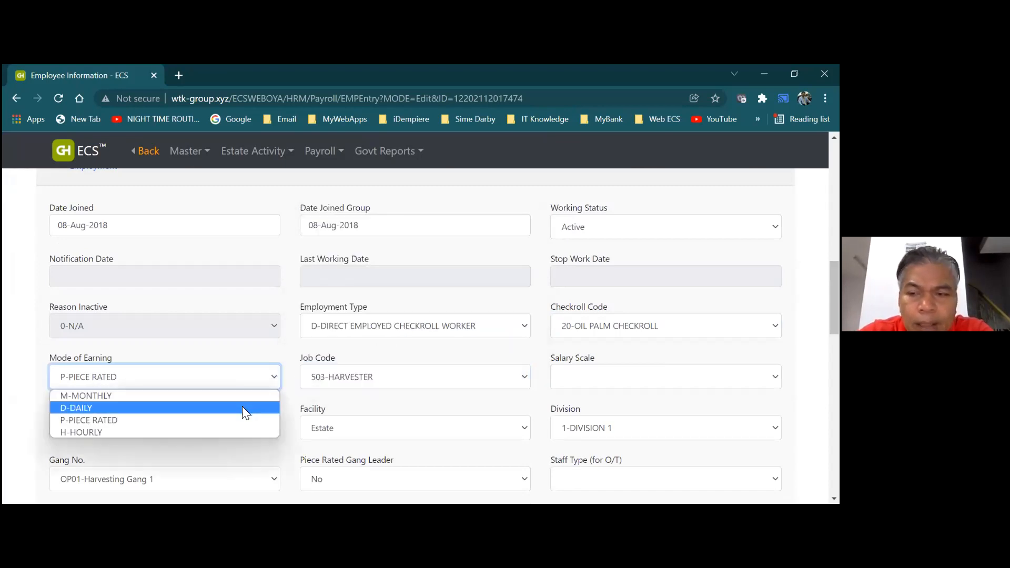
click(244, 413)
scroll(416, 337, up, 15)
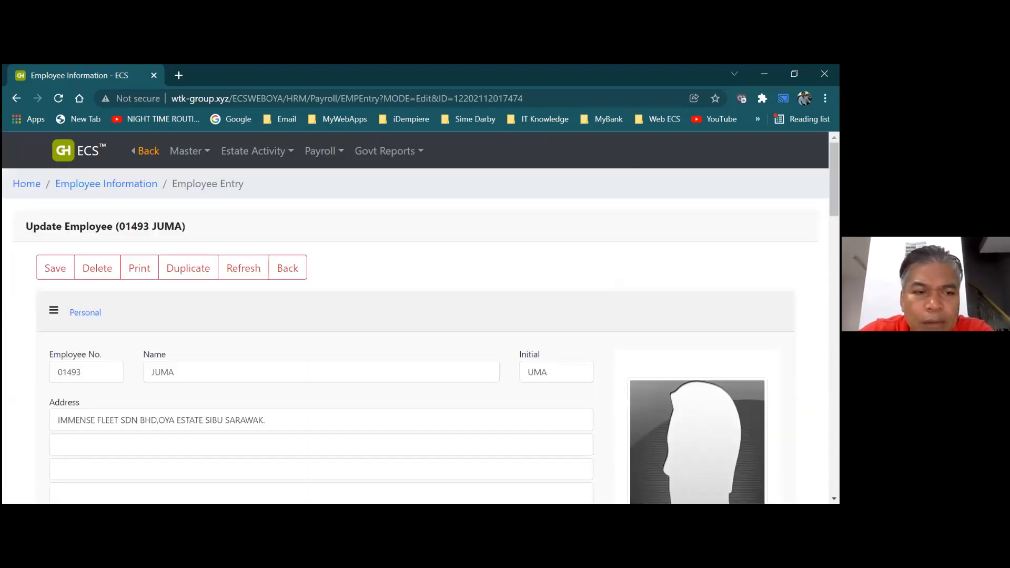
Save the harvester's record and acknowledge the 'Record successfully saved.' alert
click(66, 270)
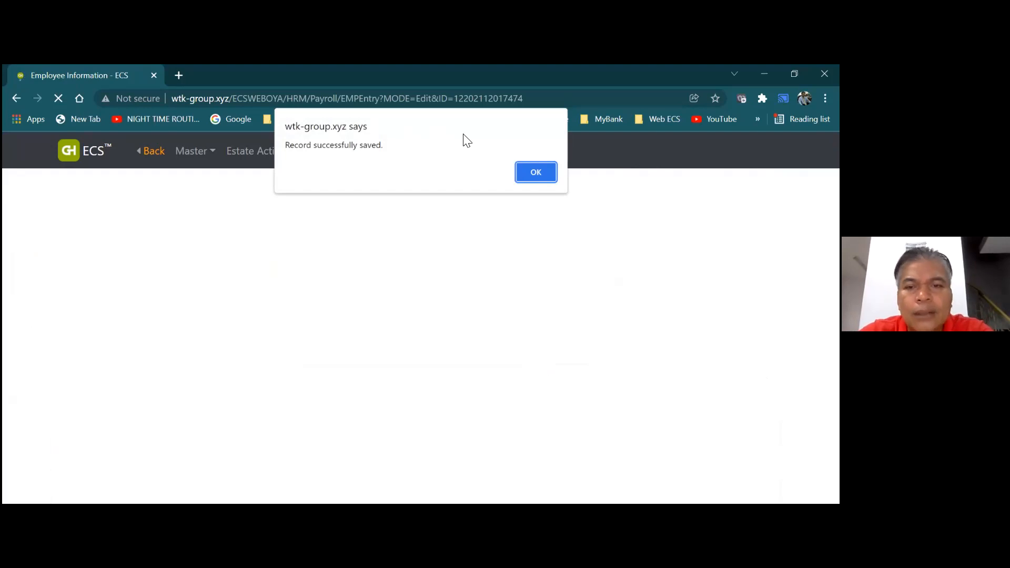
click(536, 174)
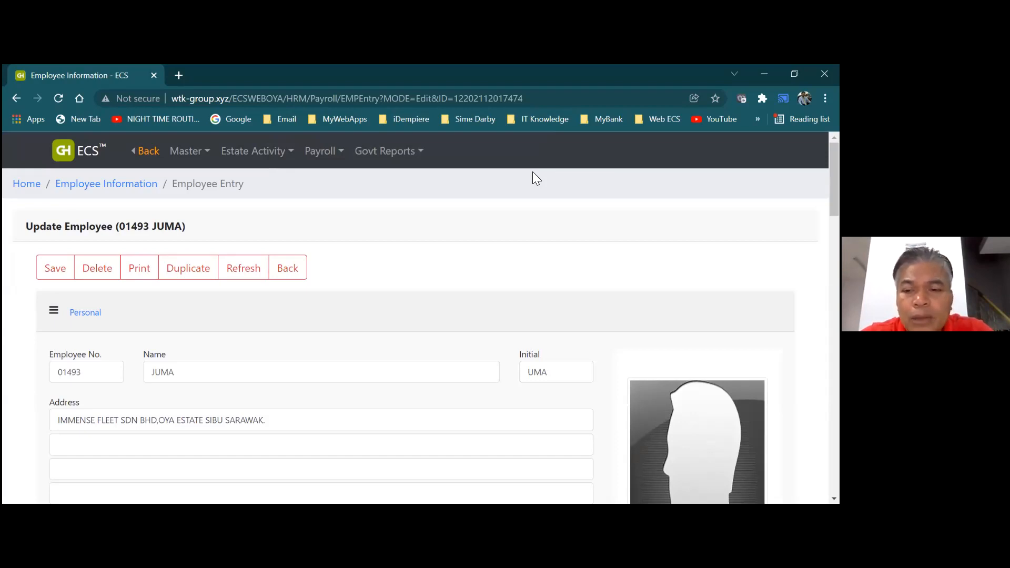
drag(835, 179, 834, 280)
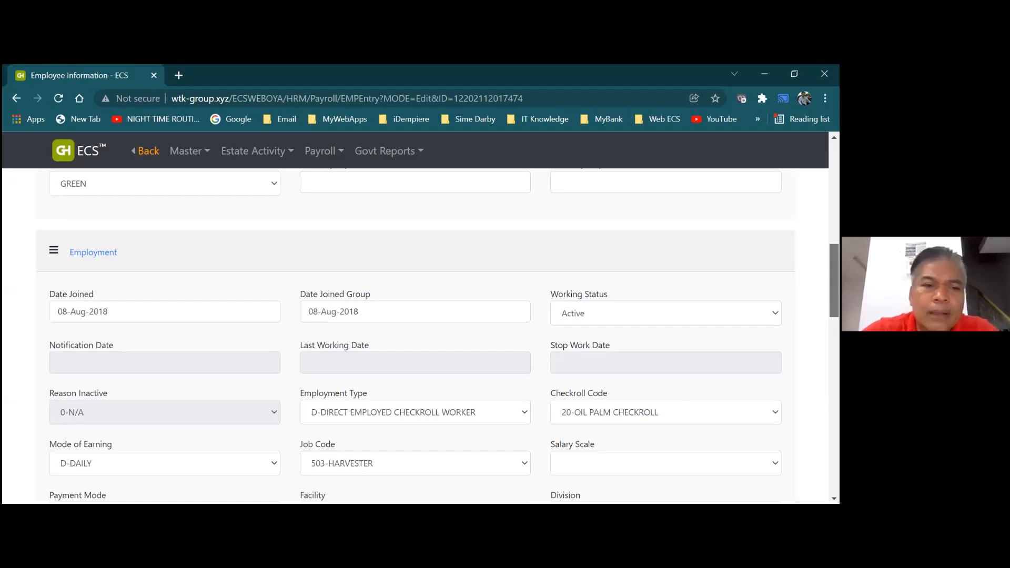
scroll(416, 337, up, 9)
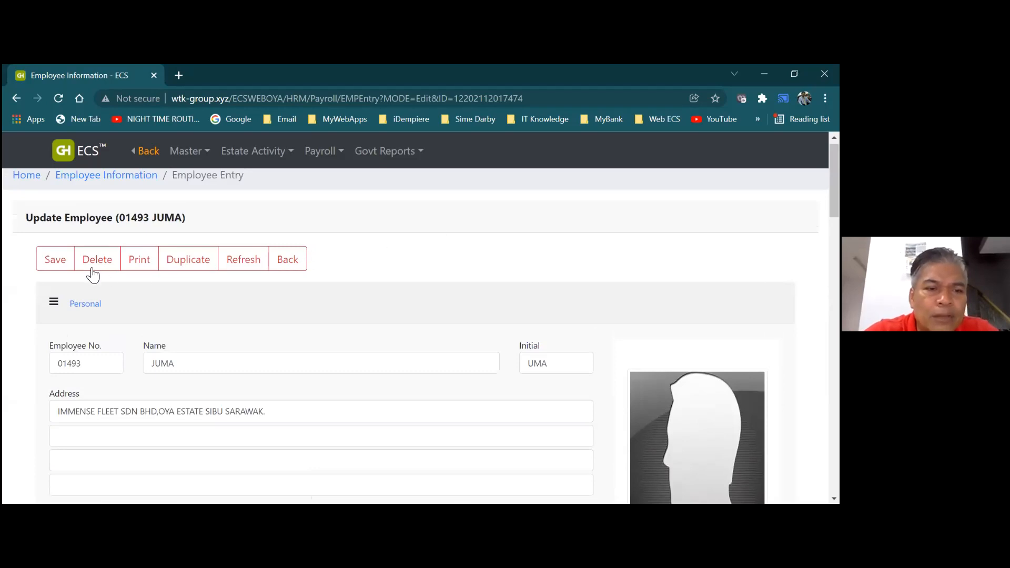
Save the record again, confirm the alert, and return to the Employee Information list
click(55, 260)
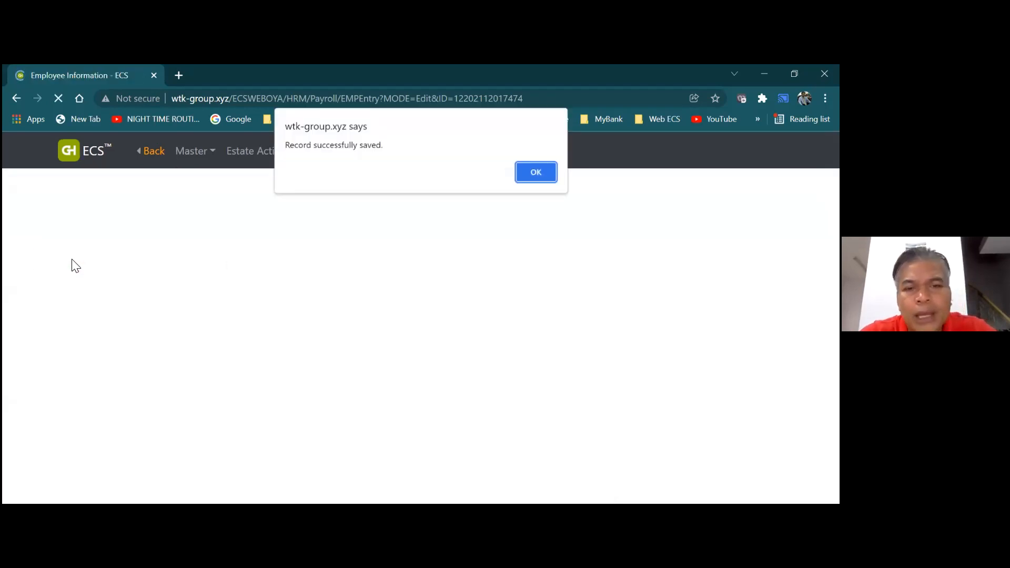
click(526, 167)
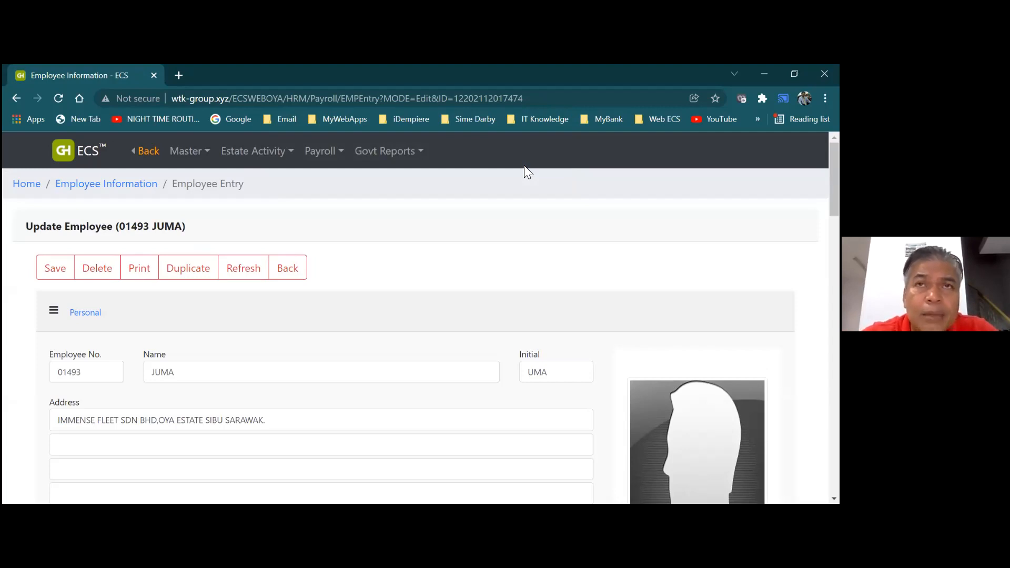
click(294, 266)
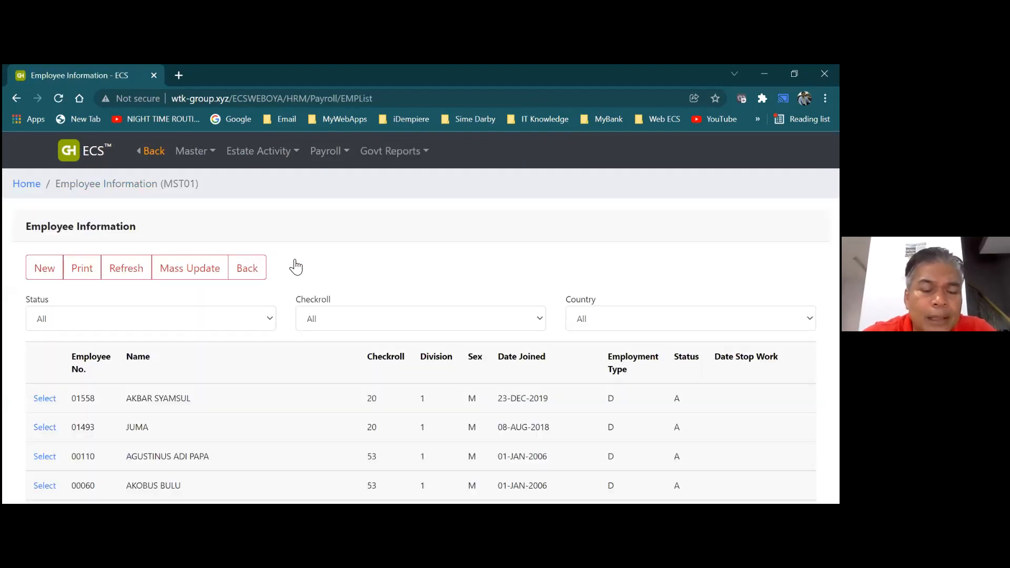
click(231, 156)
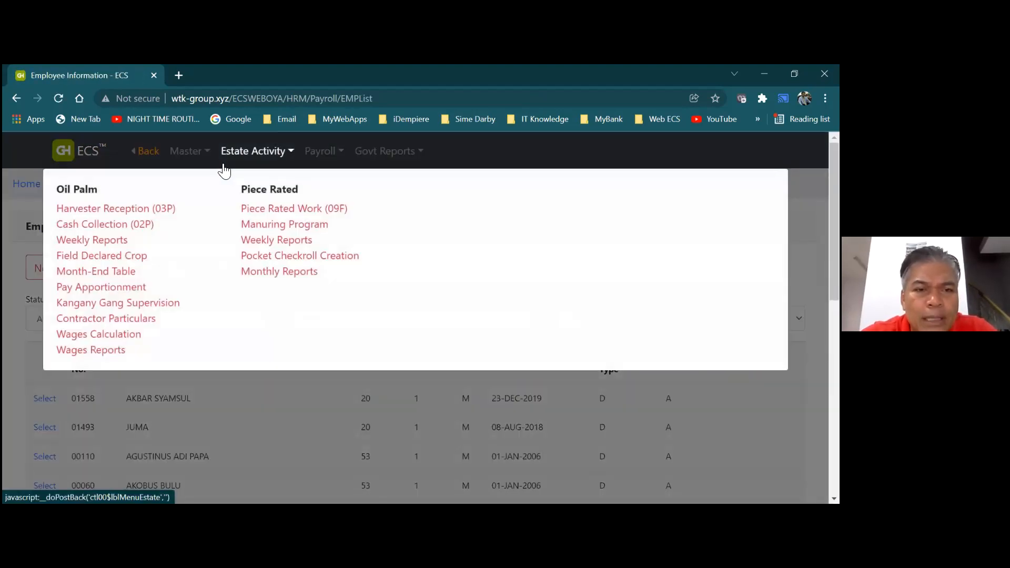
Go to Master > Oil Palm Task Allotment and start a new allotment for 1-DIVISION 1
click(203, 154)
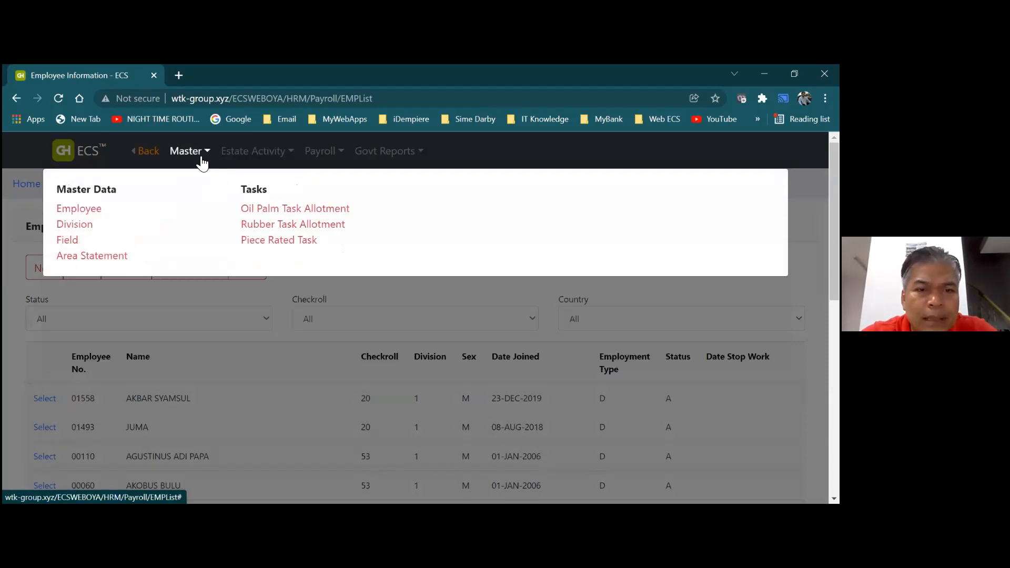
click(258, 210)
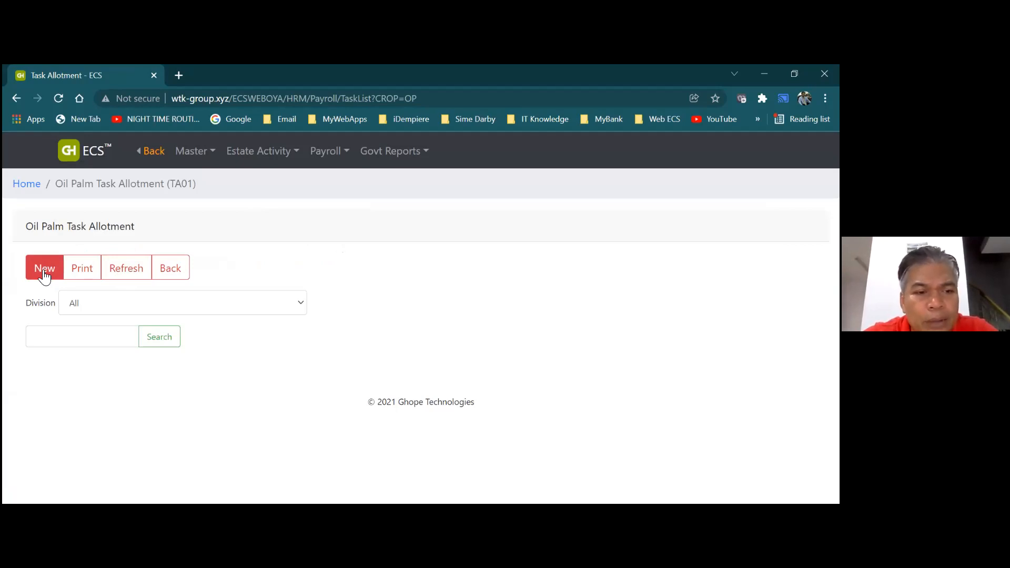
click(304, 303)
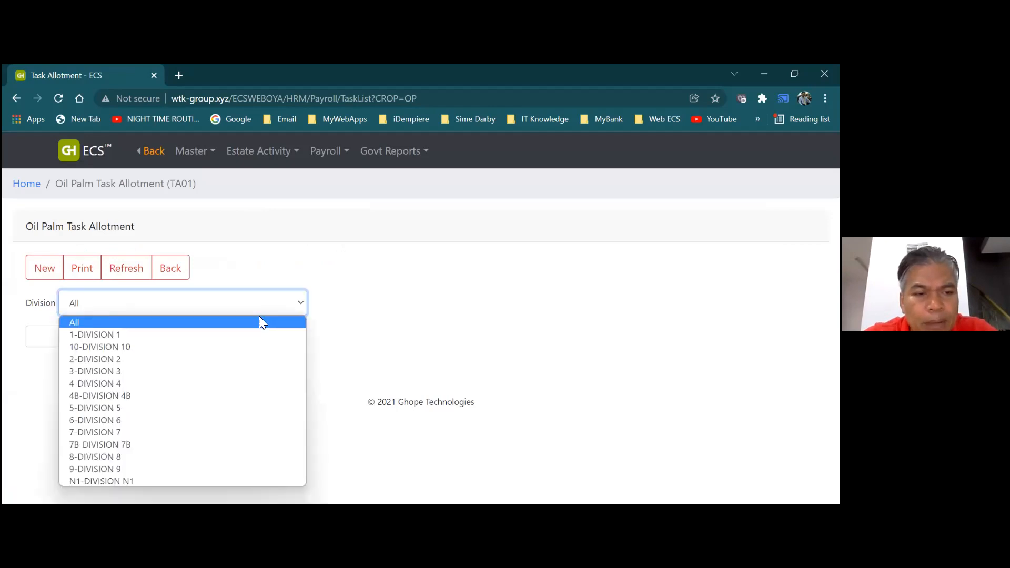
click(196, 221)
click(52, 271)
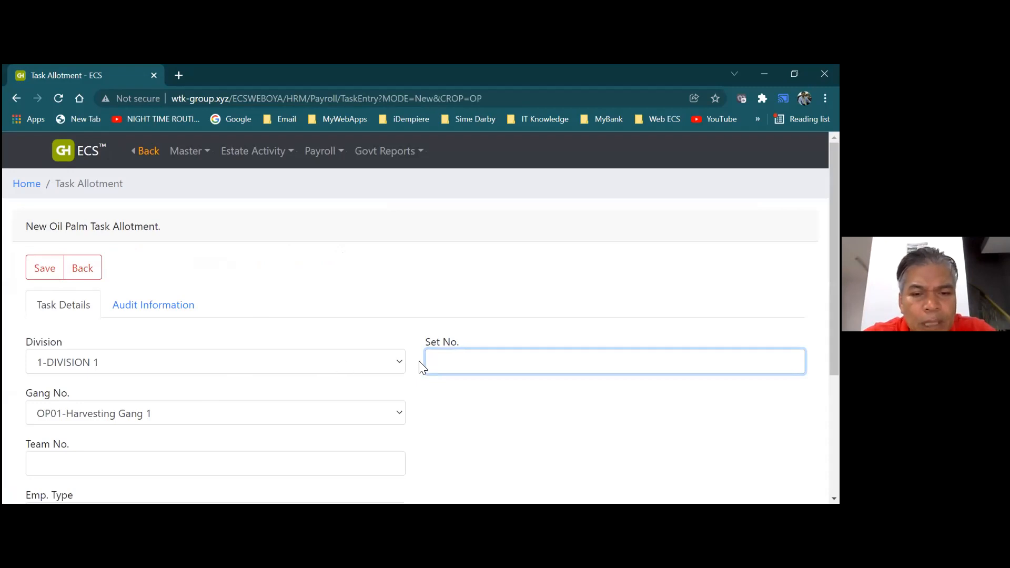
Enter Set No. 01 and Team No. 1 on the new allotment
click(452, 359)
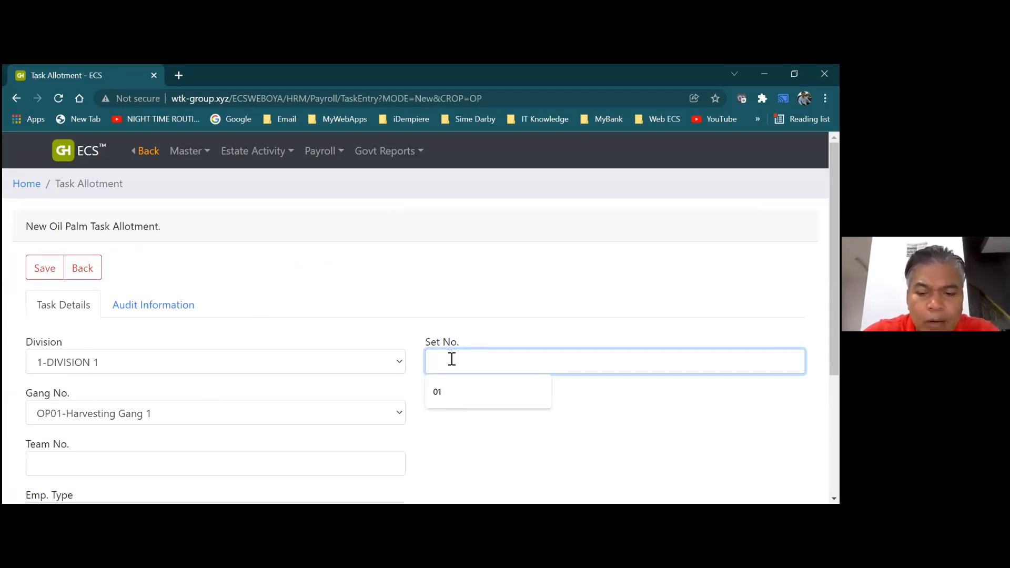
text(0)
key(BackSpace)
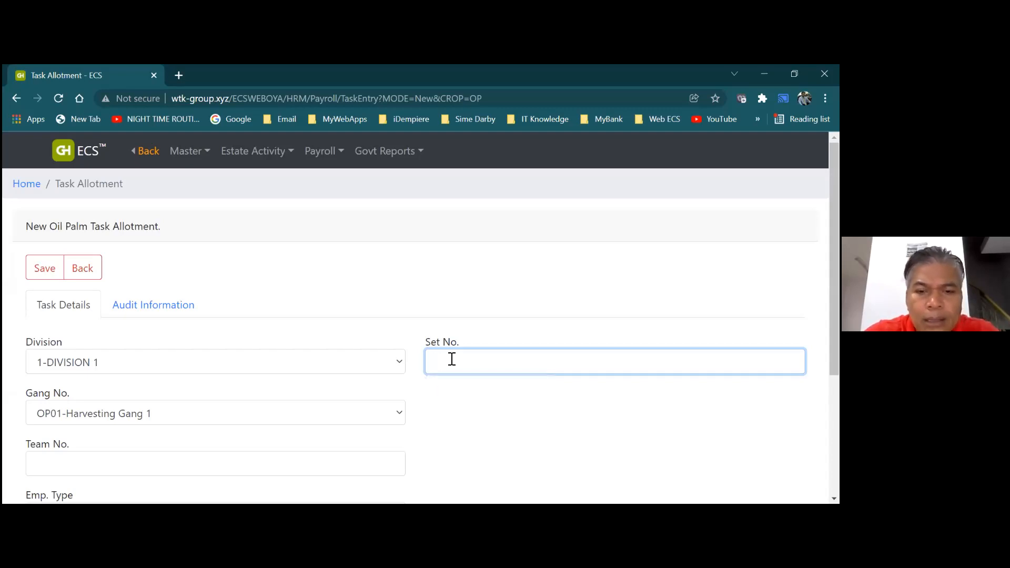
text(01)
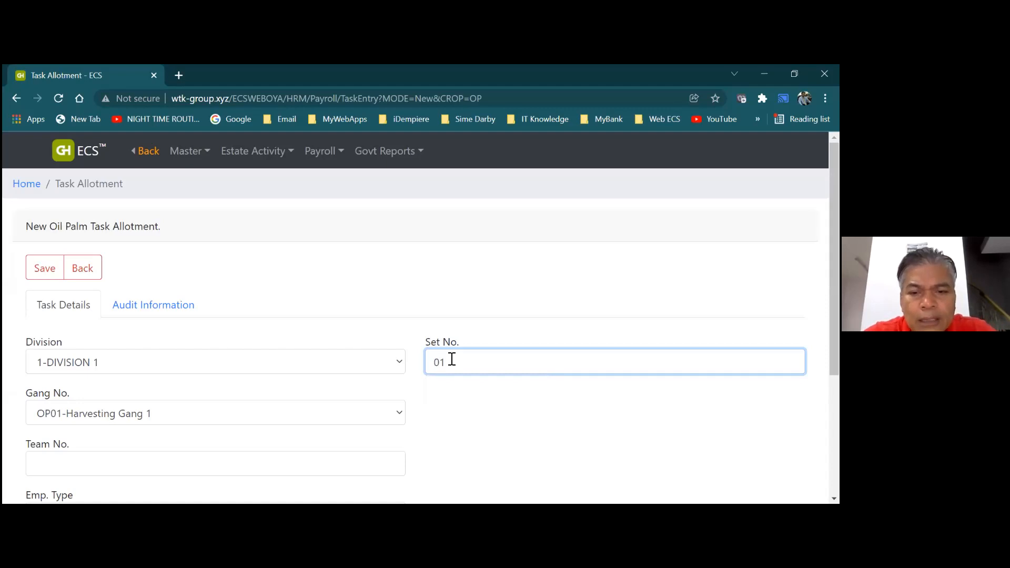
drag(834, 279, 834, 310)
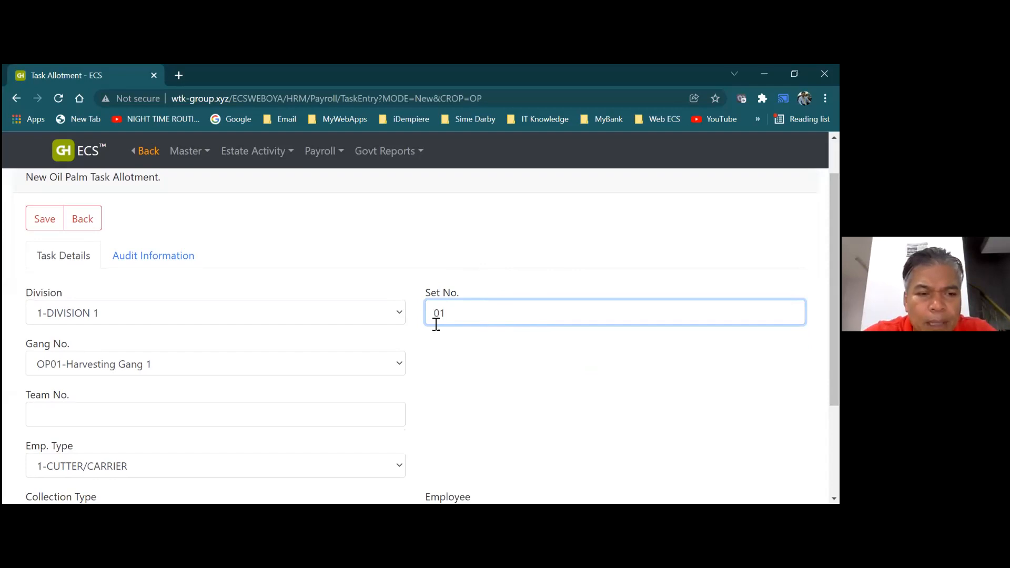
click(381, 419)
text(1)
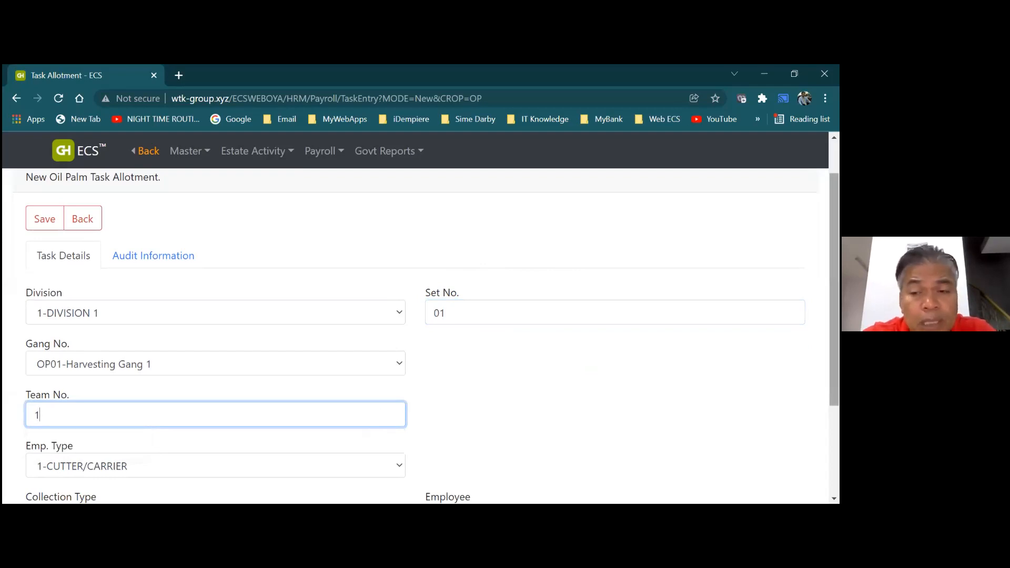
Keep the harvester as the assigned employee and save the allotment
scroll(390, 440, down, 2)
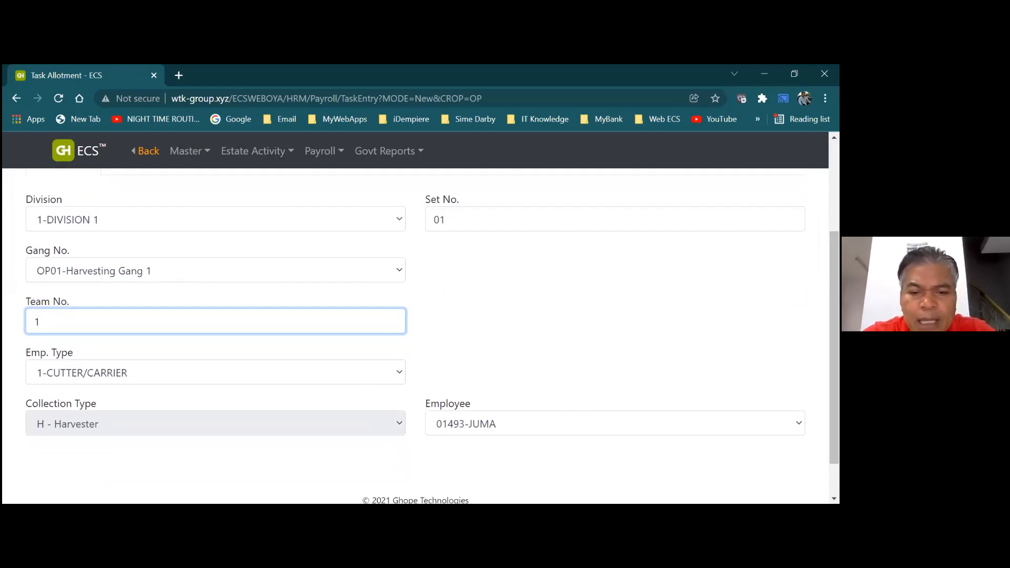
click(614, 424)
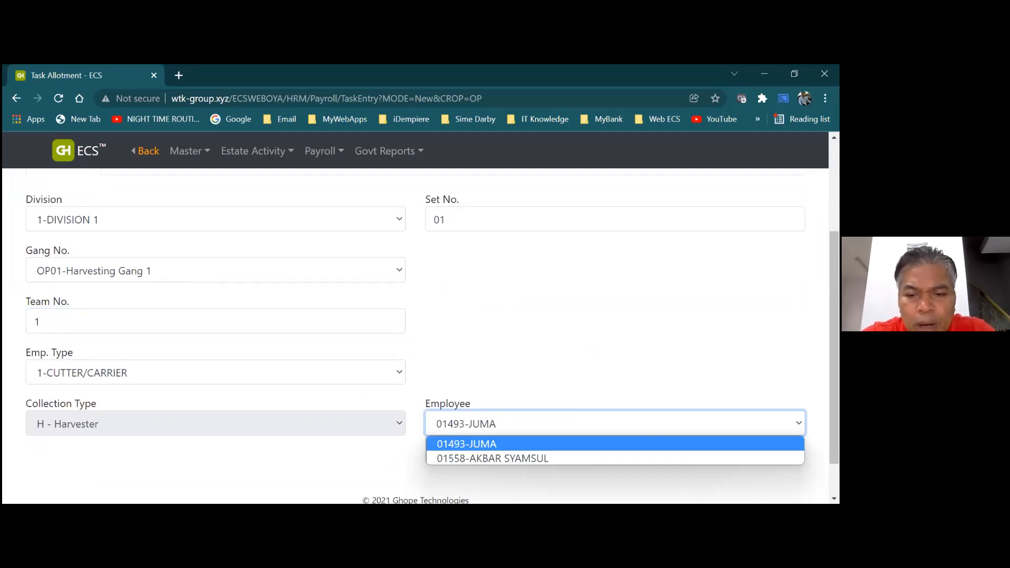
click(615, 444)
drag(835, 348, 835, 299)
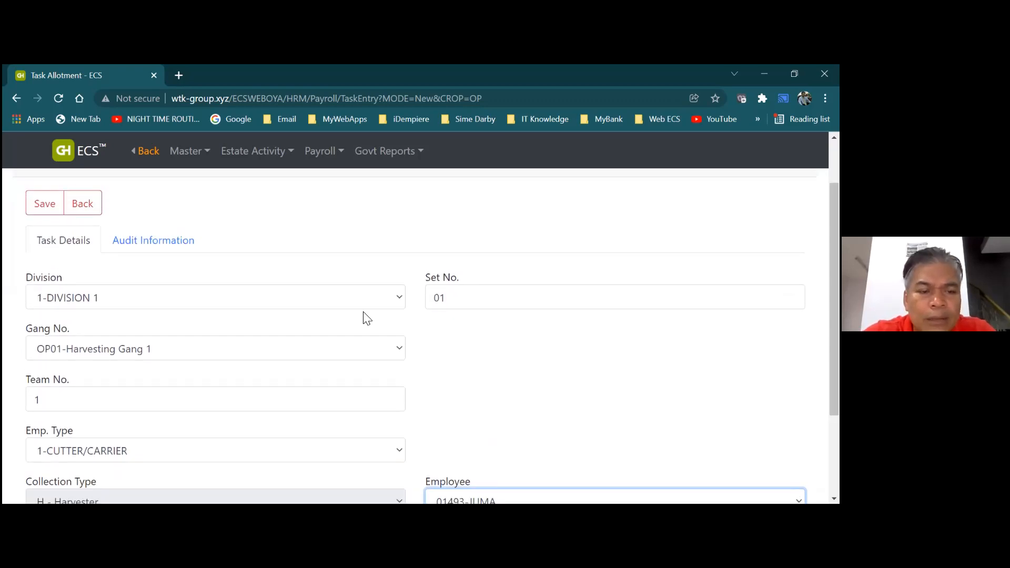
click(42, 208)
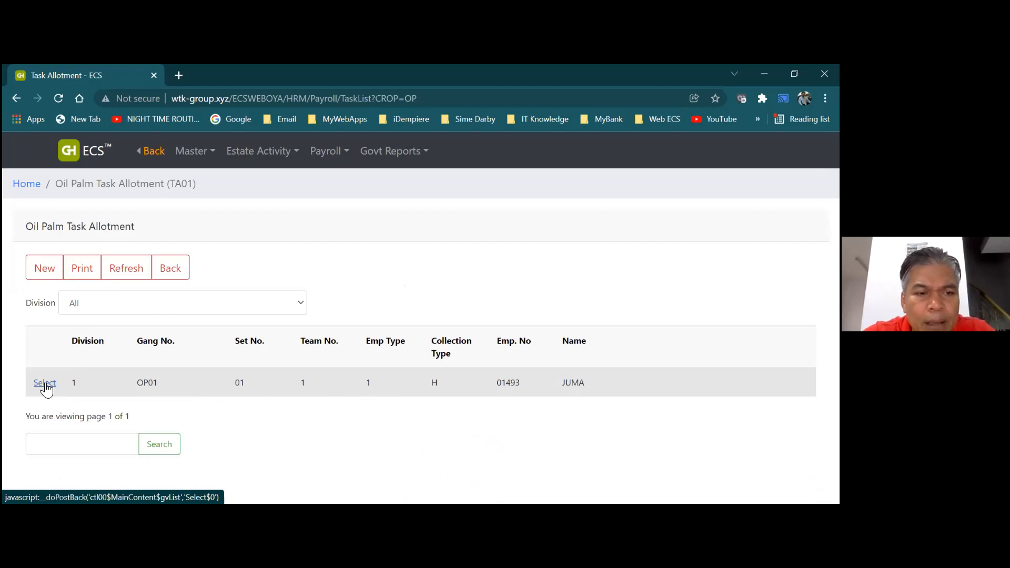
Add a new allotment with Set No. 01 and Team No. 2, assign the second harvester, and save it
click(44, 269)
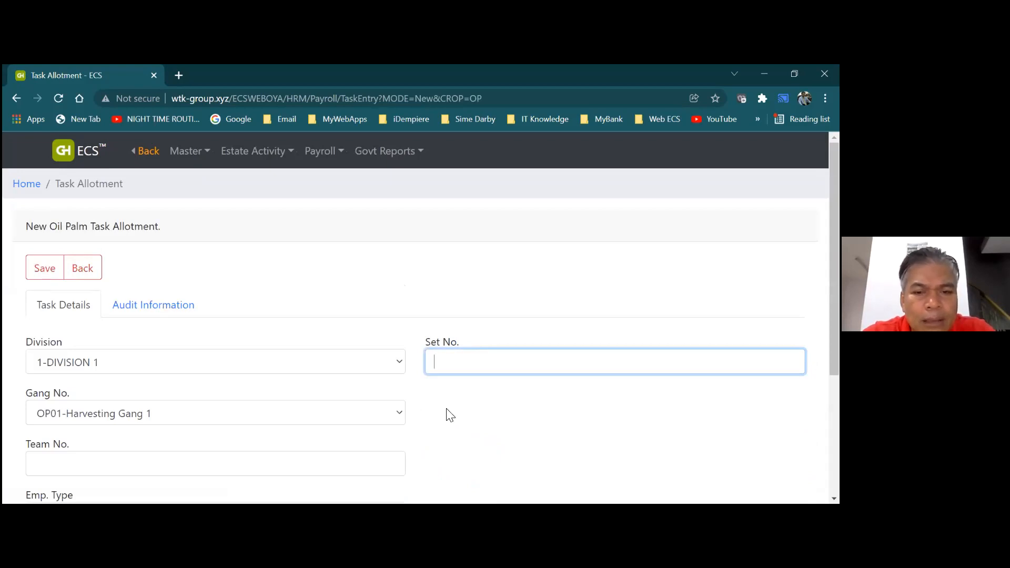
text(01)
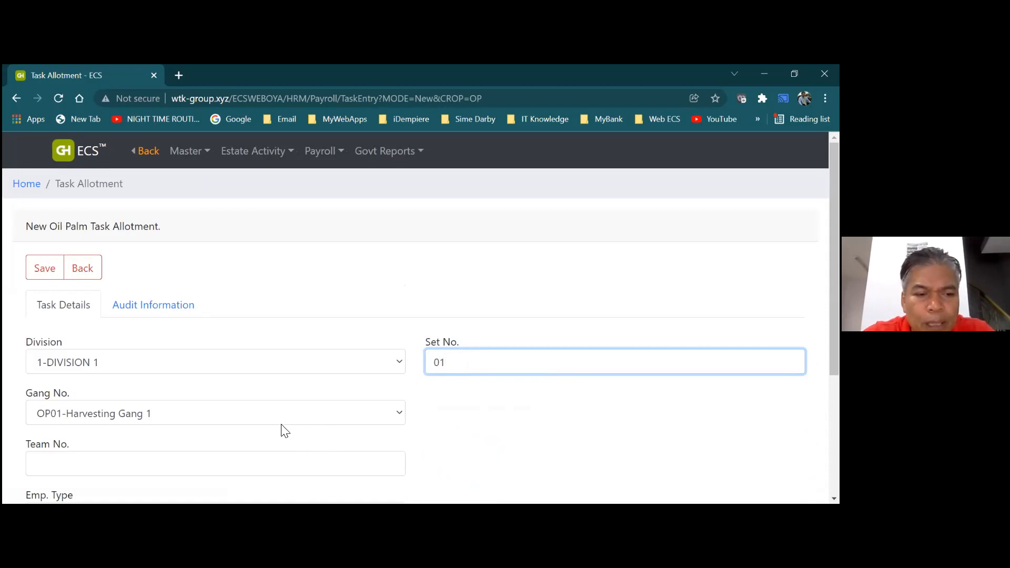
click(266, 464)
text(2)
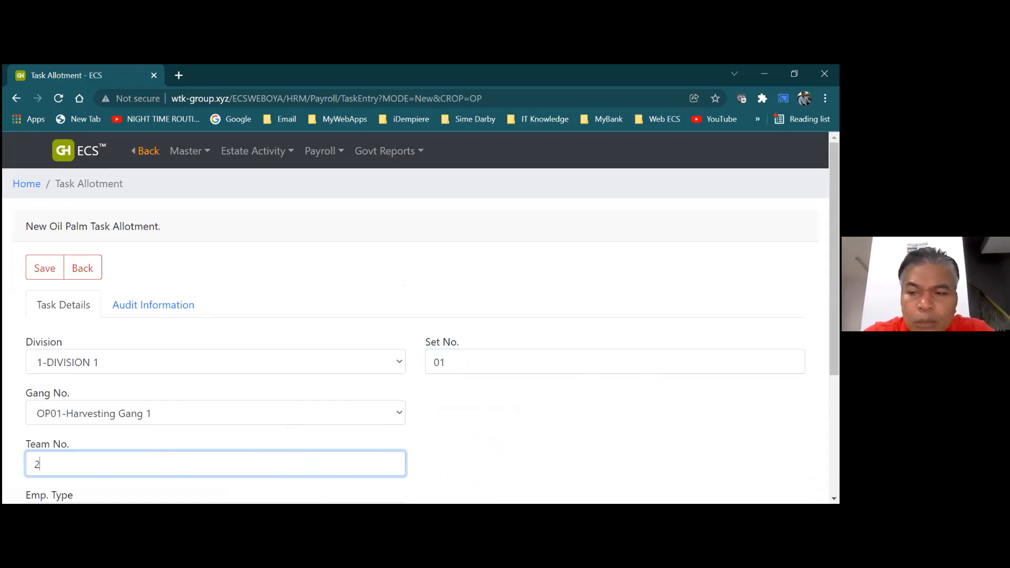
scroll(421, 337, down, 2)
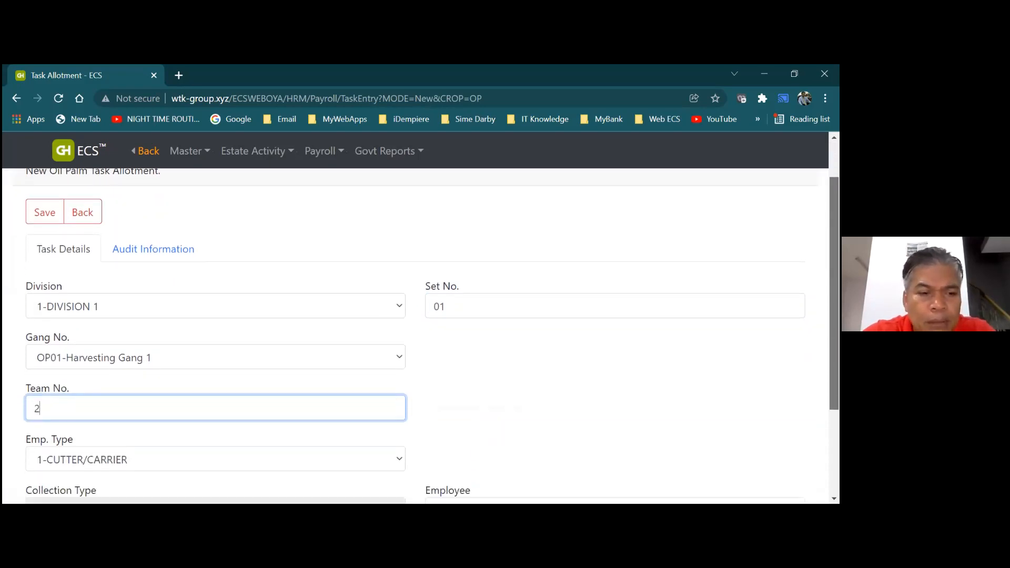
scroll(523, 430, down, 1)
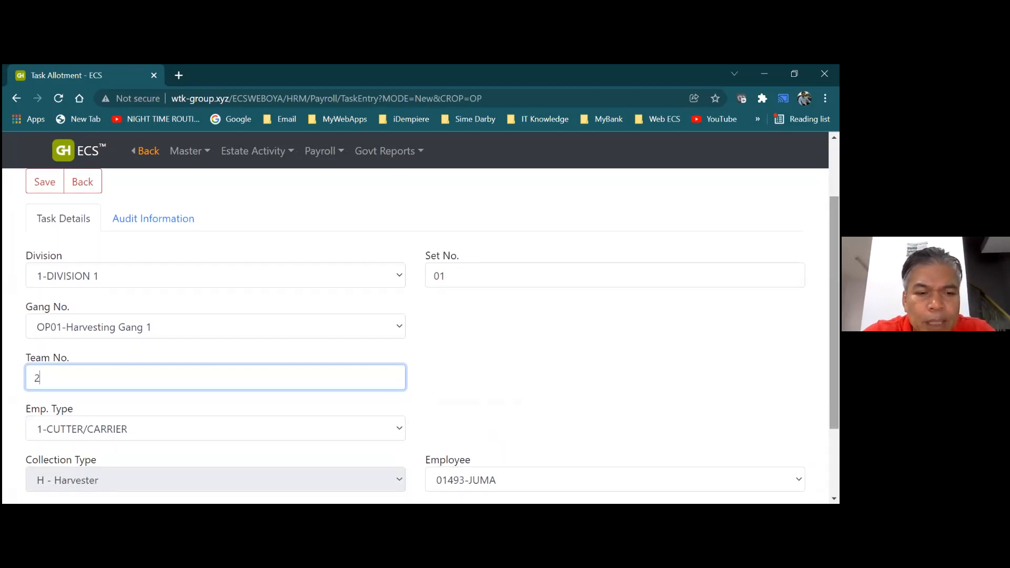
click(522, 480)
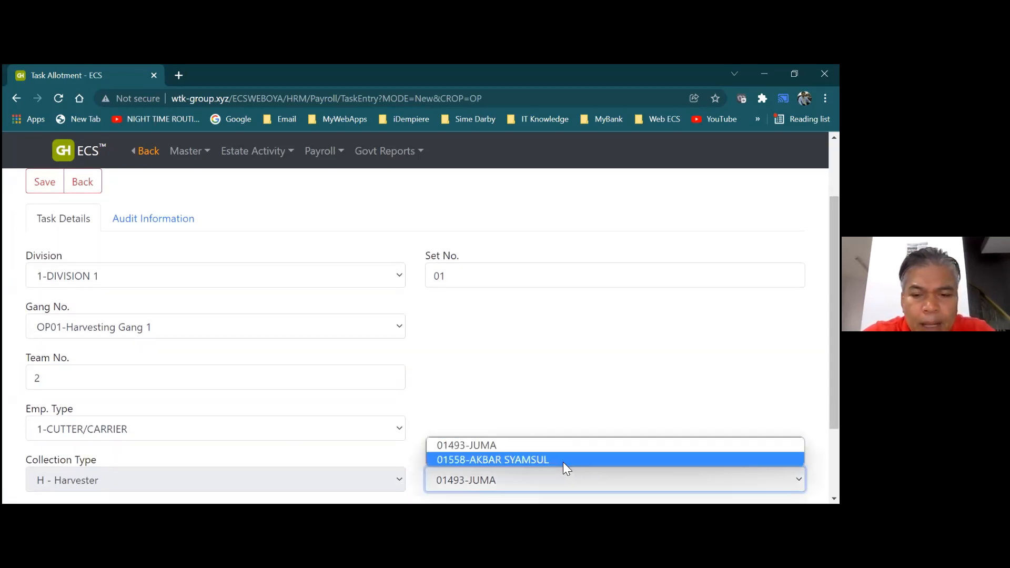
click(563, 461)
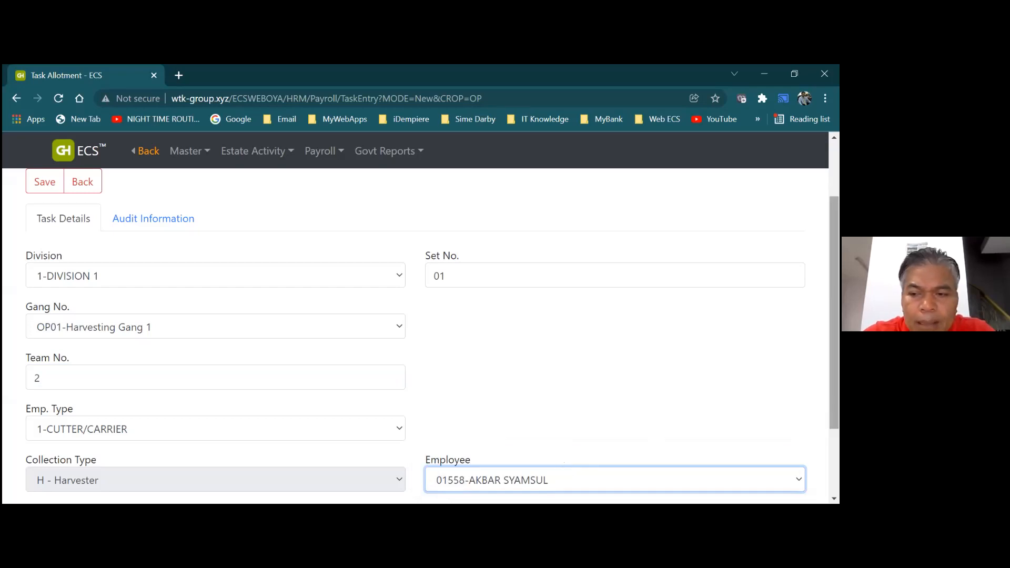
scroll(338, 333, up, 1)
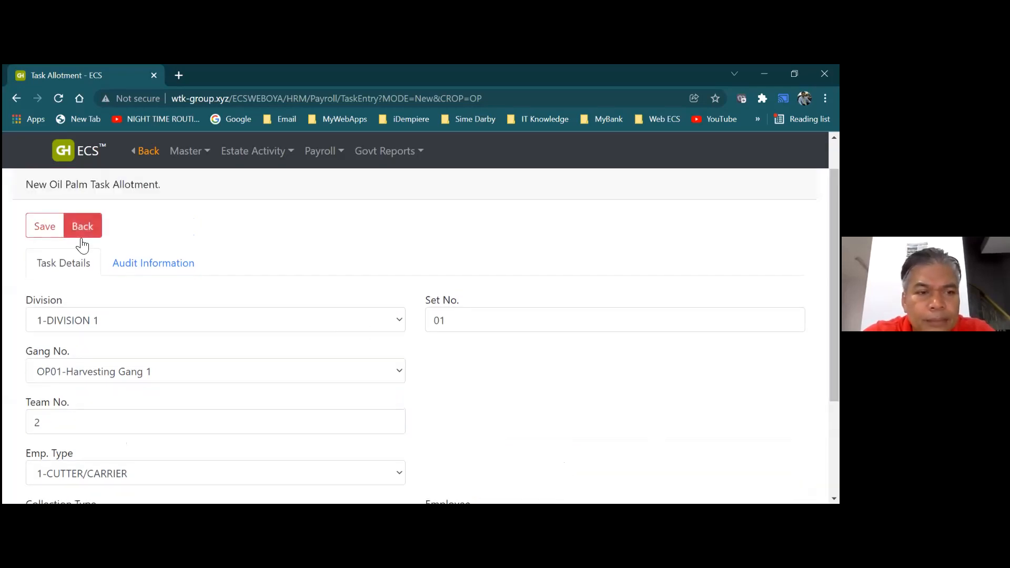
click(45, 227)
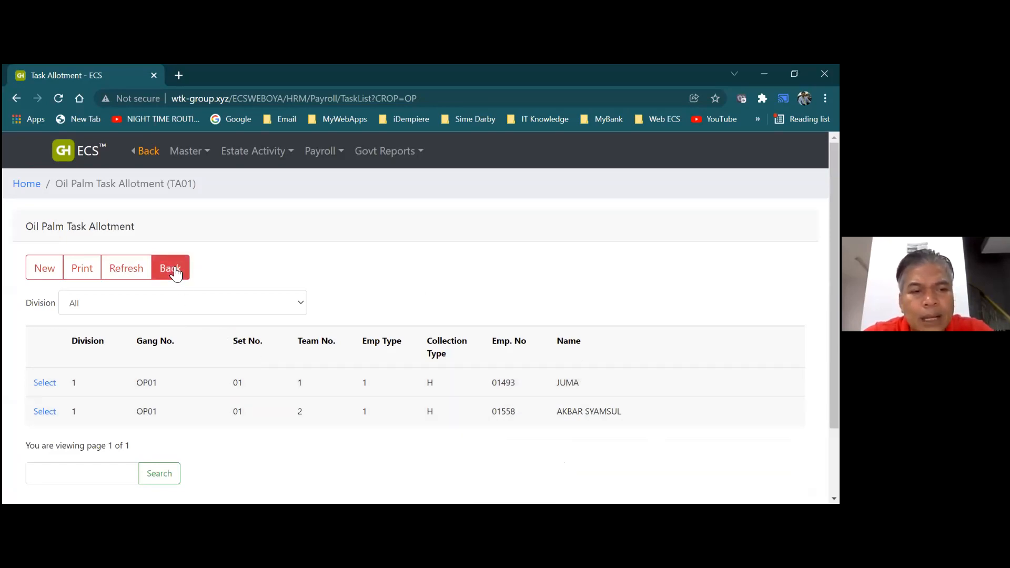
Print-preview the task allotment list as the Oil Palm Harvesters Daily Reception Form for OP01
click(84, 272)
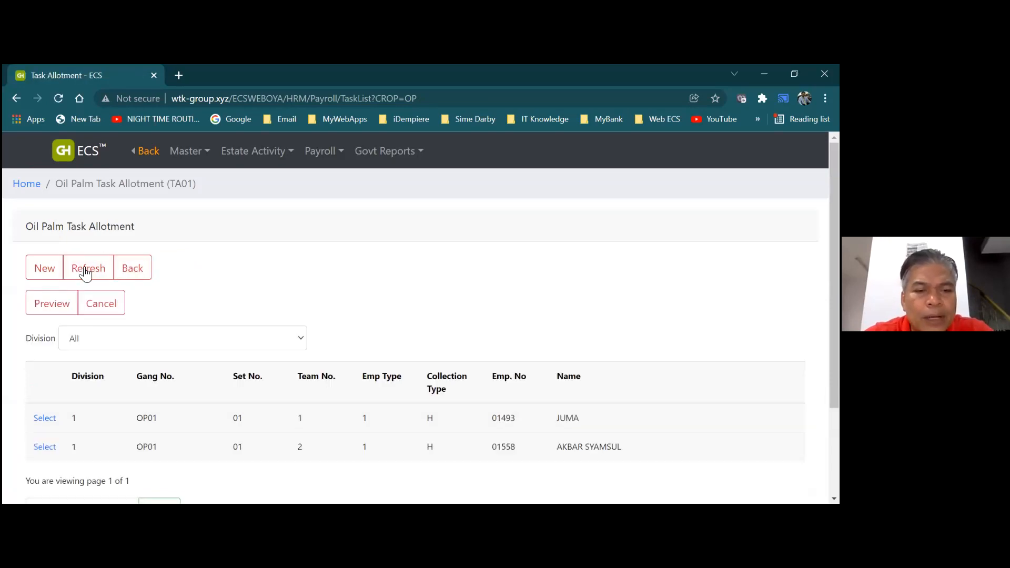
click(55, 306)
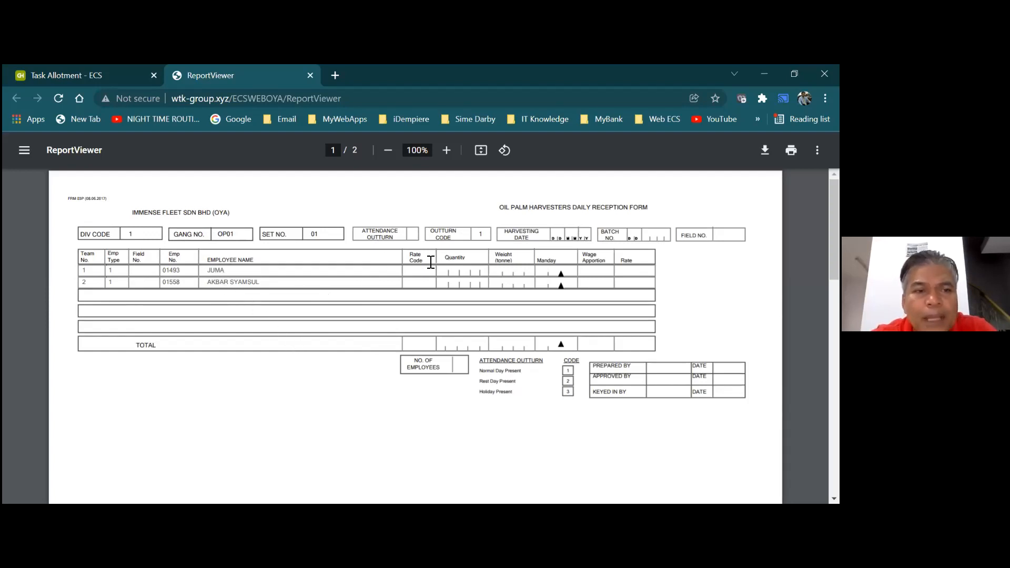
click(135, 76)
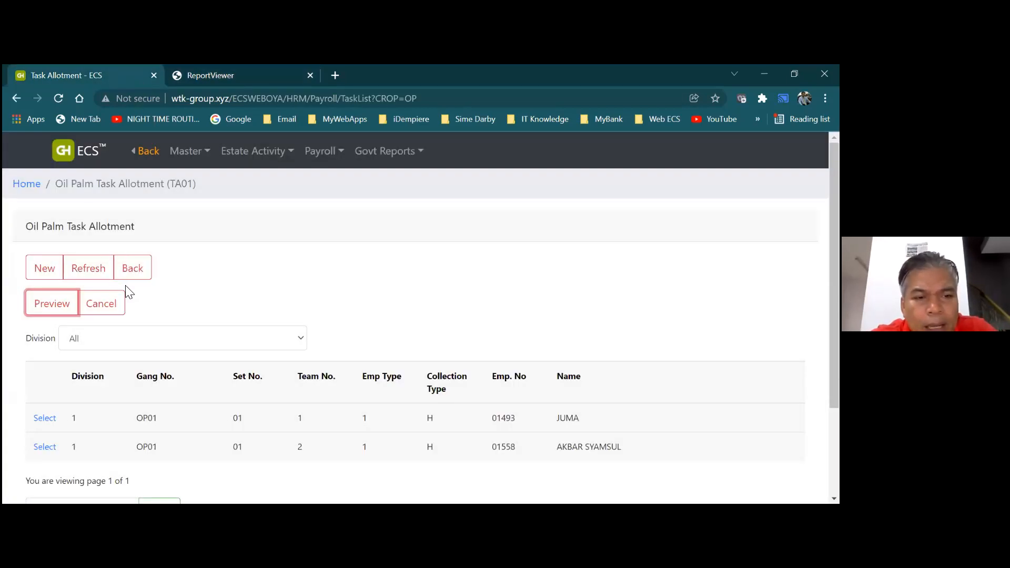
click(126, 274)
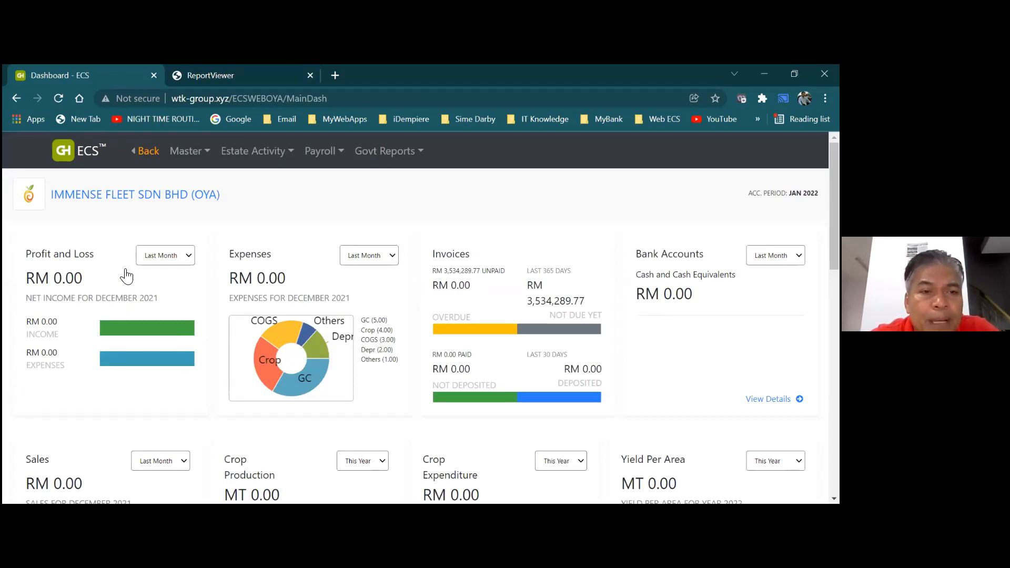
click(227, 158)
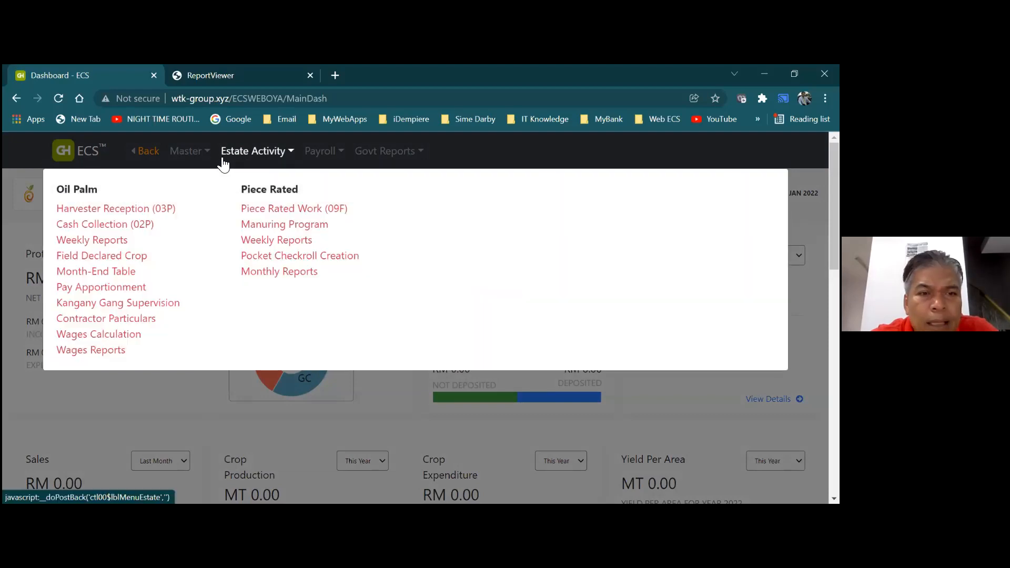
click(186, 153)
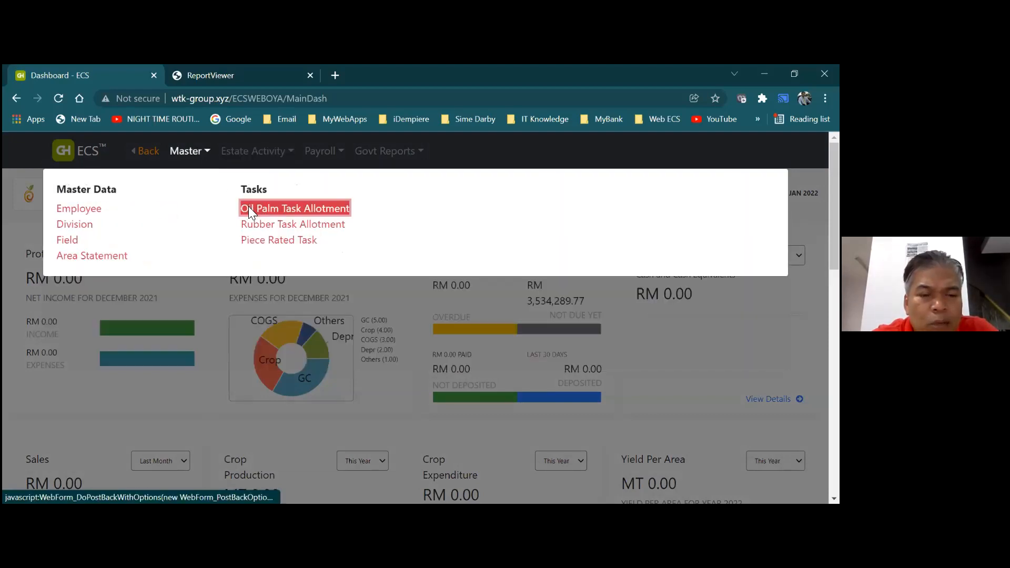
click(248, 208)
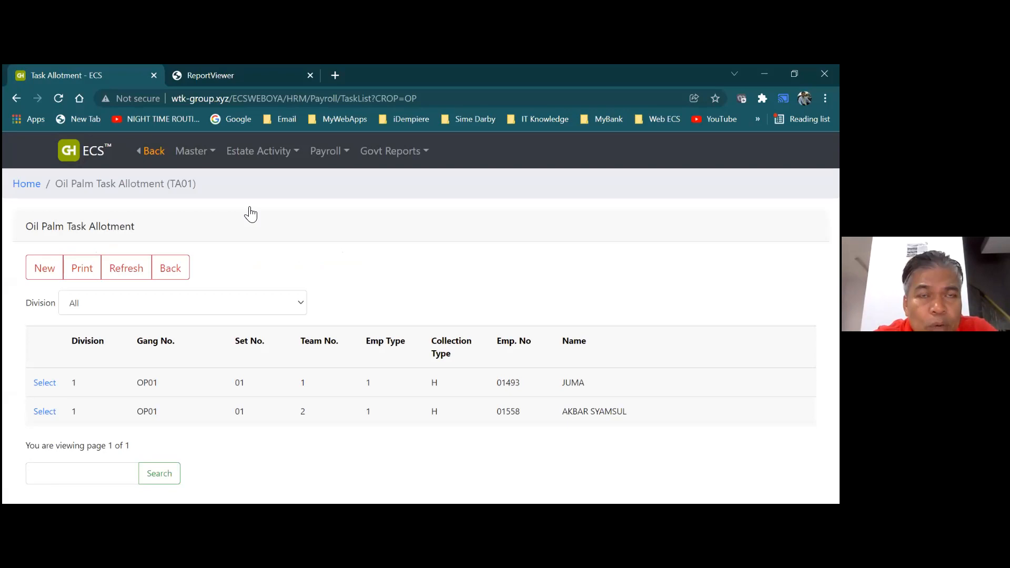
click(84, 276)
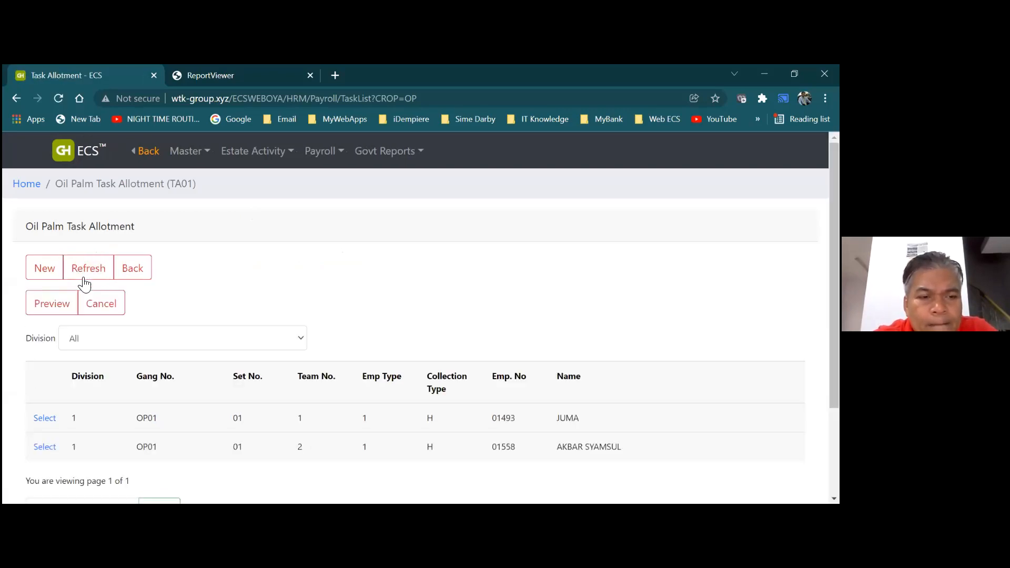
click(58, 308)
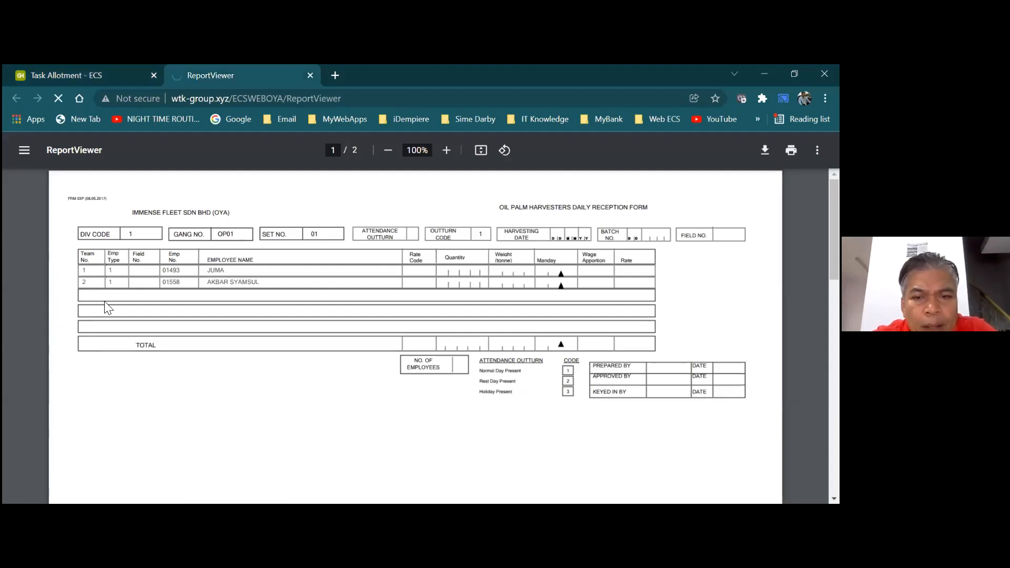
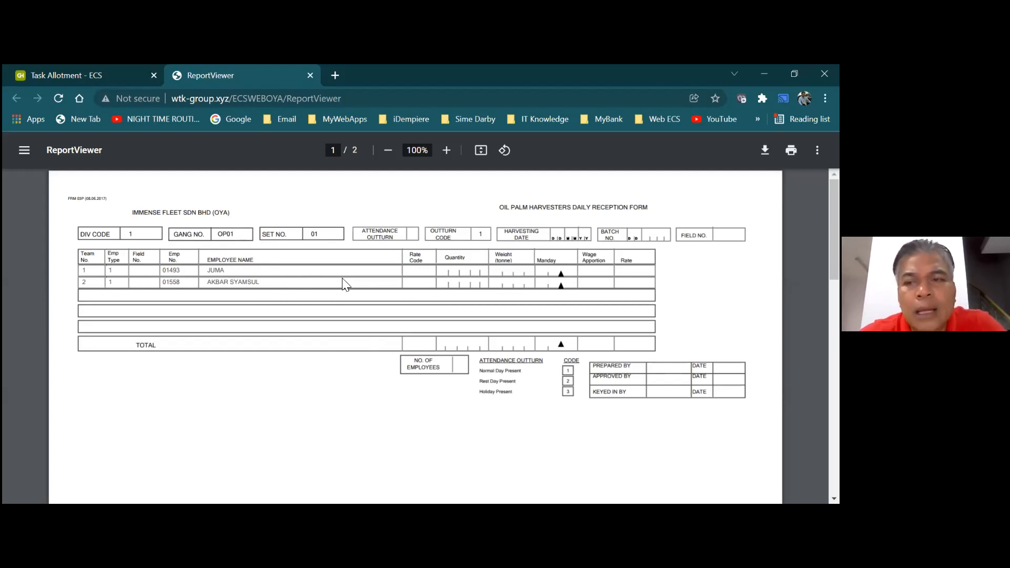
Switch from the ReportViewer preview back to the Task Allotment browser tab
click(116, 74)
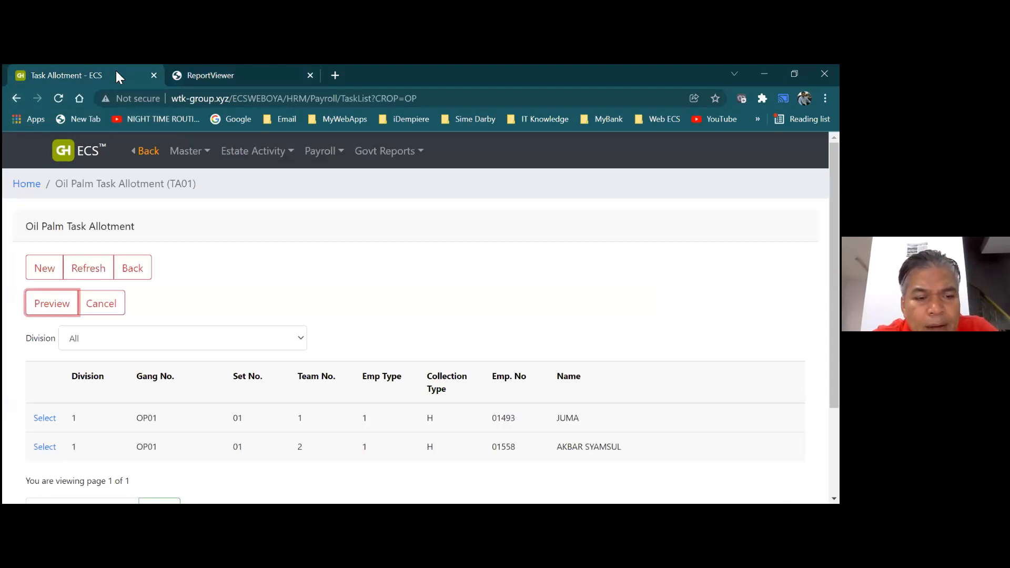
Go to Estate Activity > Harvester Reception (03P) and start a new batch
click(125, 272)
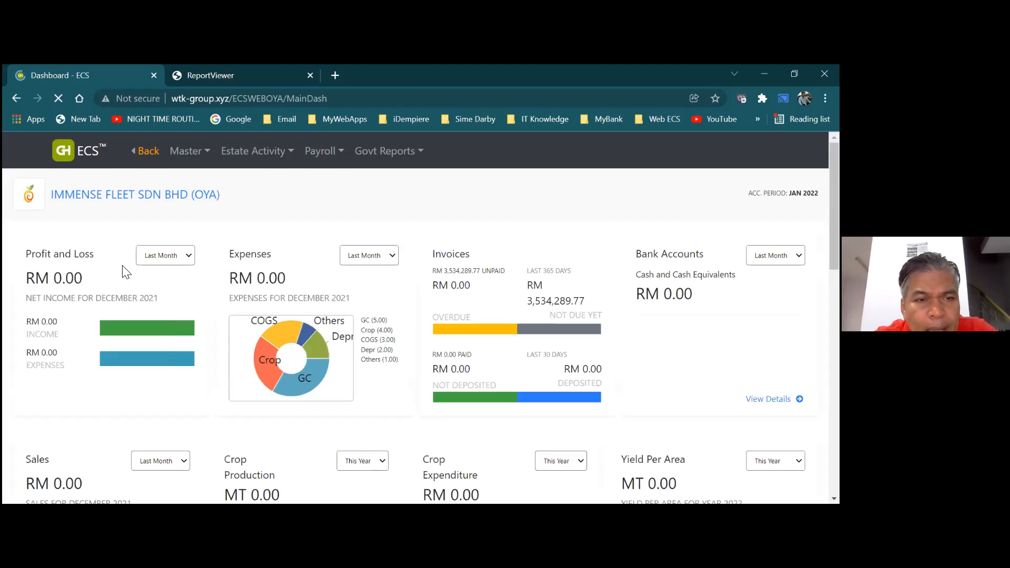
click(212, 154)
click(239, 153)
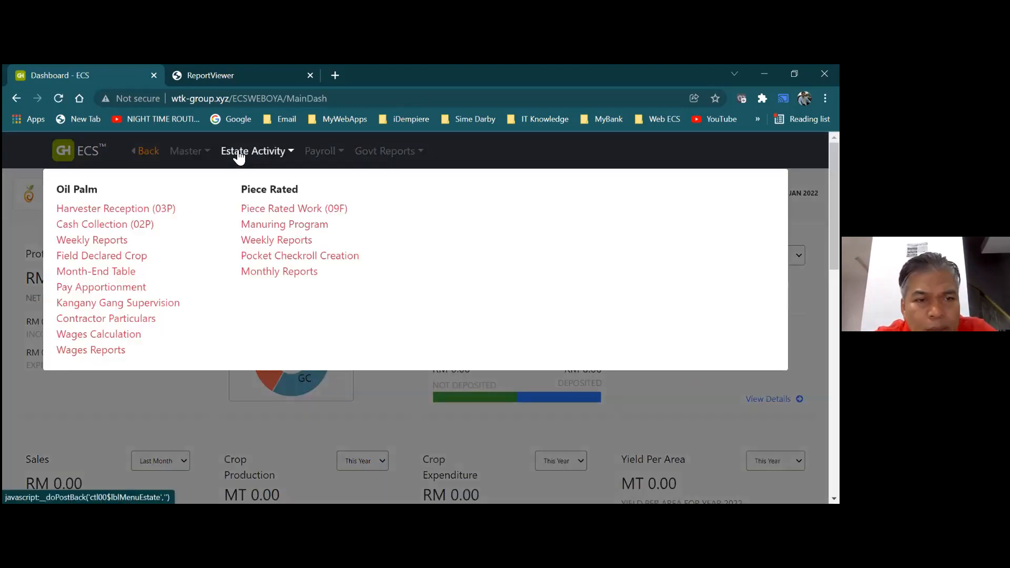
click(179, 210)
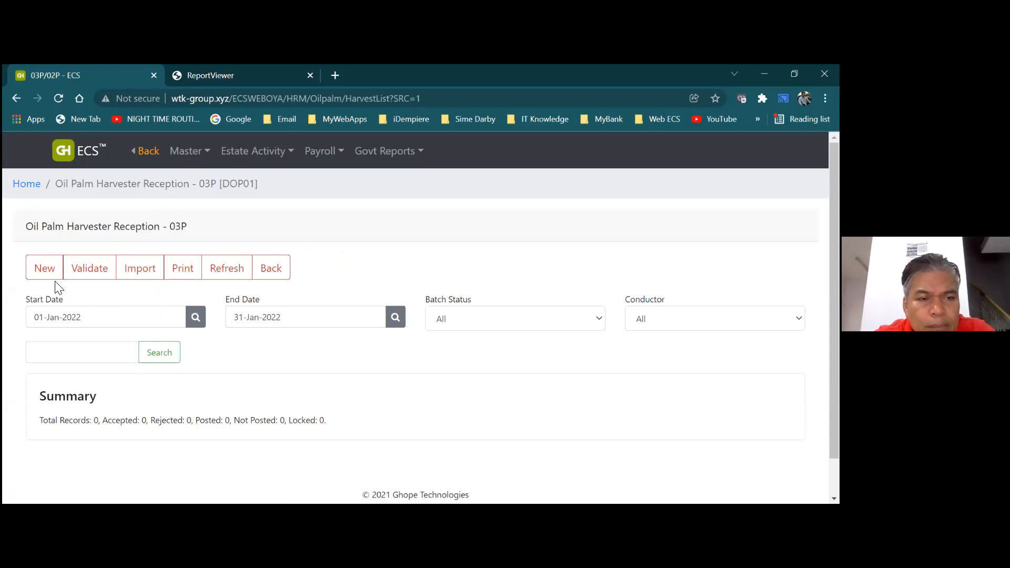
click(45, 269)
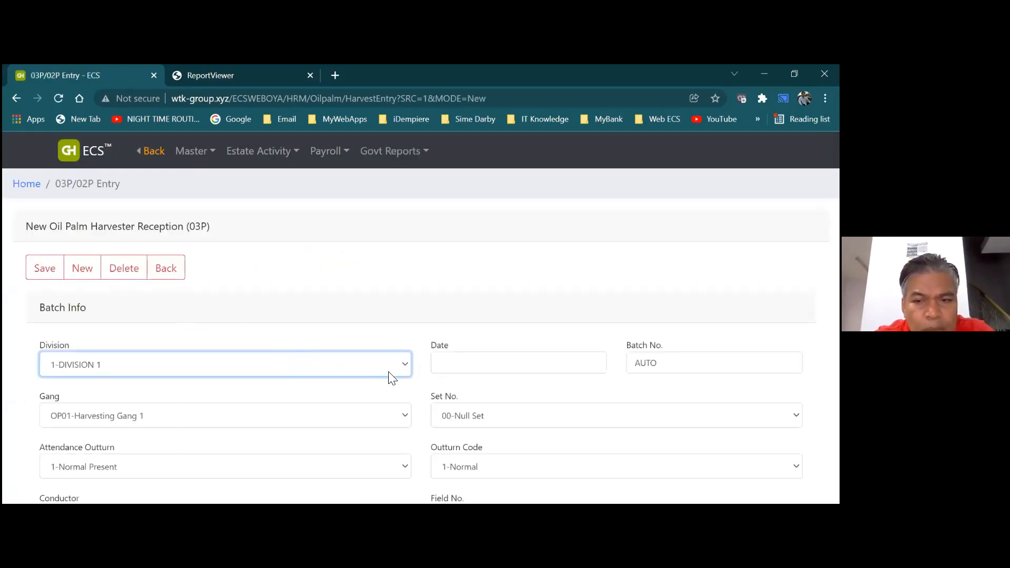
Set the batch date to 01-Jan-2022 in the calendar
click(450, 367)
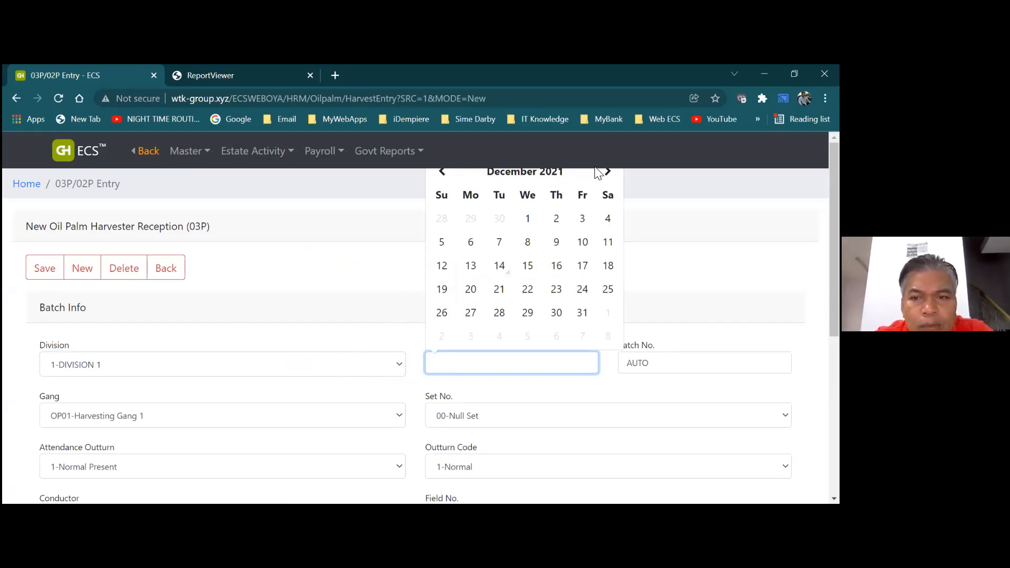
click(608, 173)
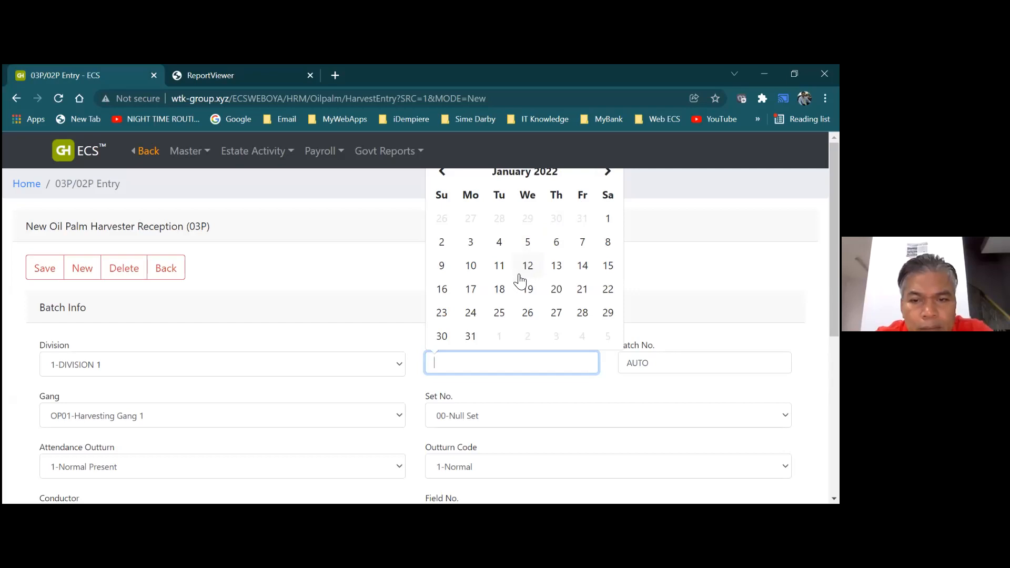
click(610, 220)
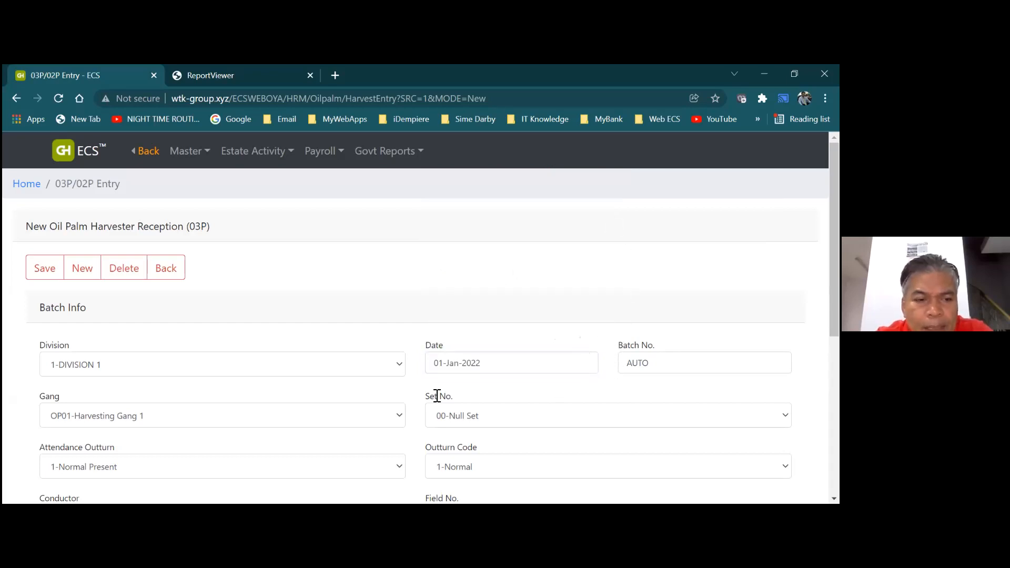
Try 001 as Batch No., then restore it to AUTO
click(653, 363)
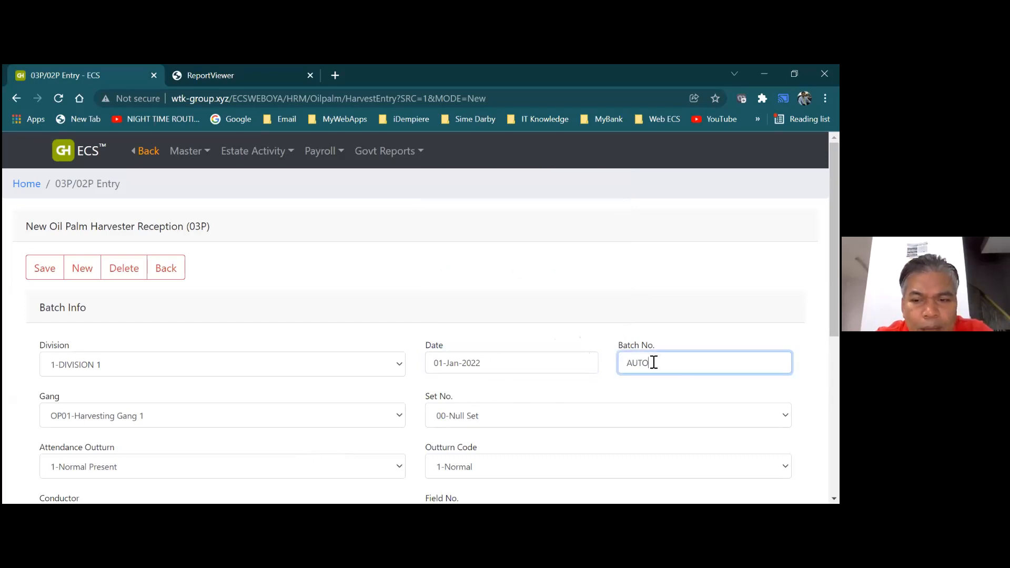
key(BackSpace)
key(BackSpace)
key(BackSpace)
key(BackSpace)
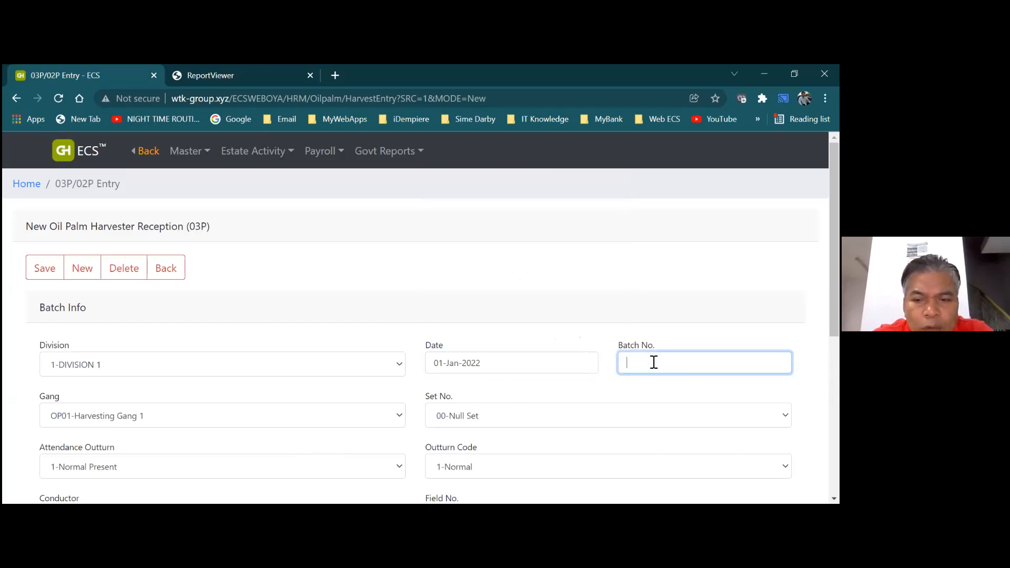
text(001)
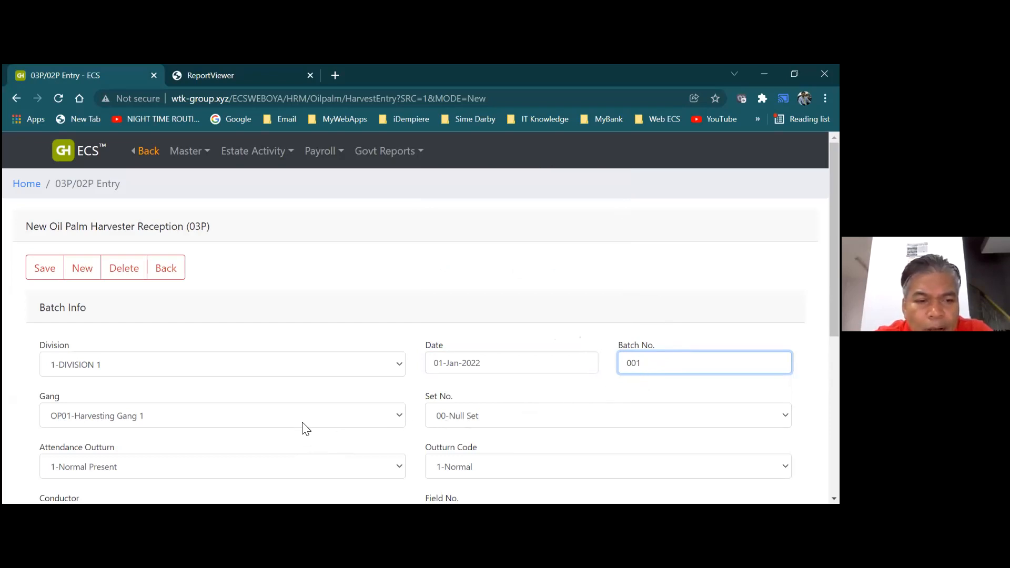
key(BackSpace)
key(BackSpace)
key(BackSpace)
text(AUTO)
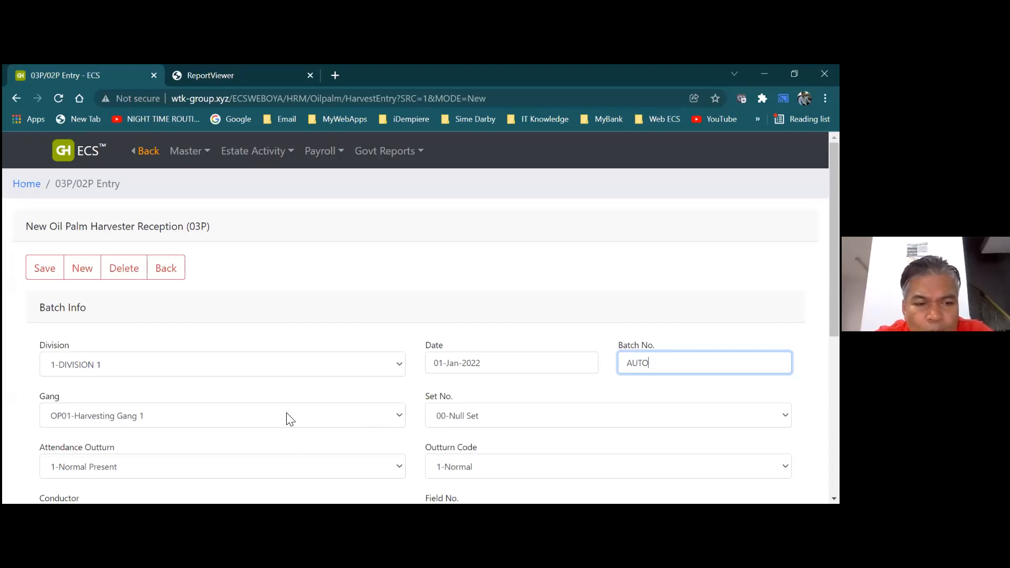
click(400, 417)
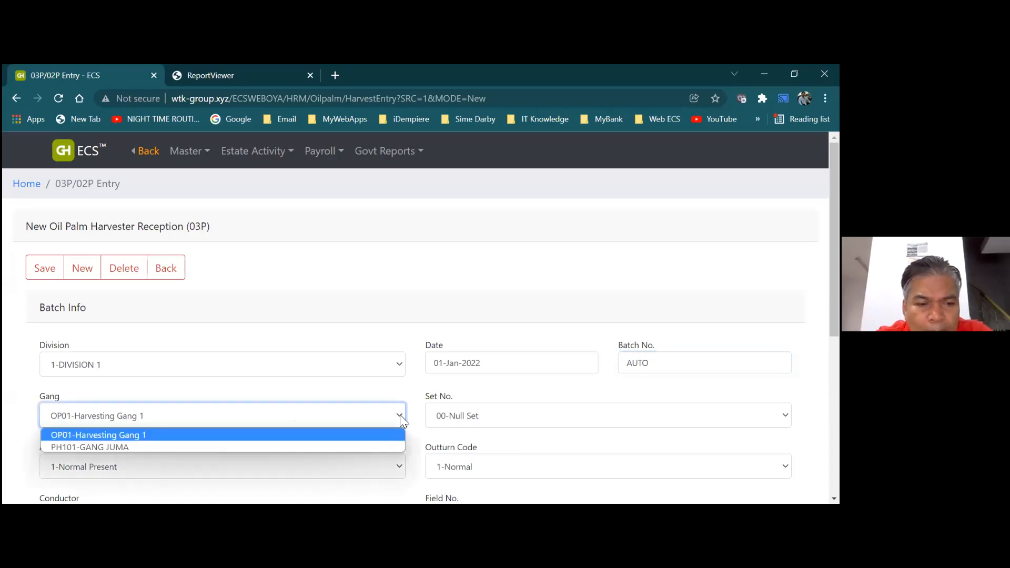
Keep gang OP01-Harvesting Gang 1 and choose Set No. 01
click(373, 435)
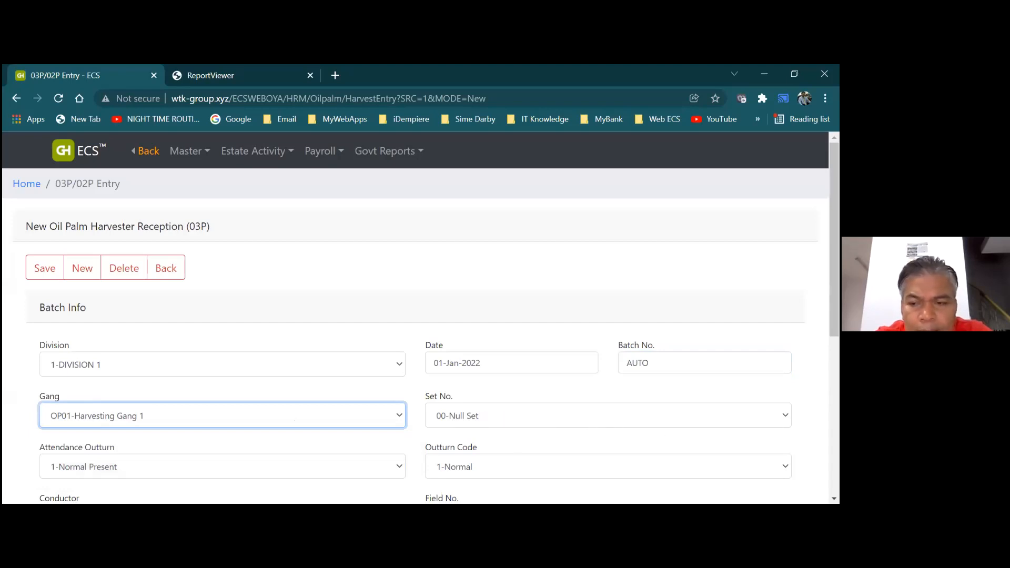
click(608, 416)
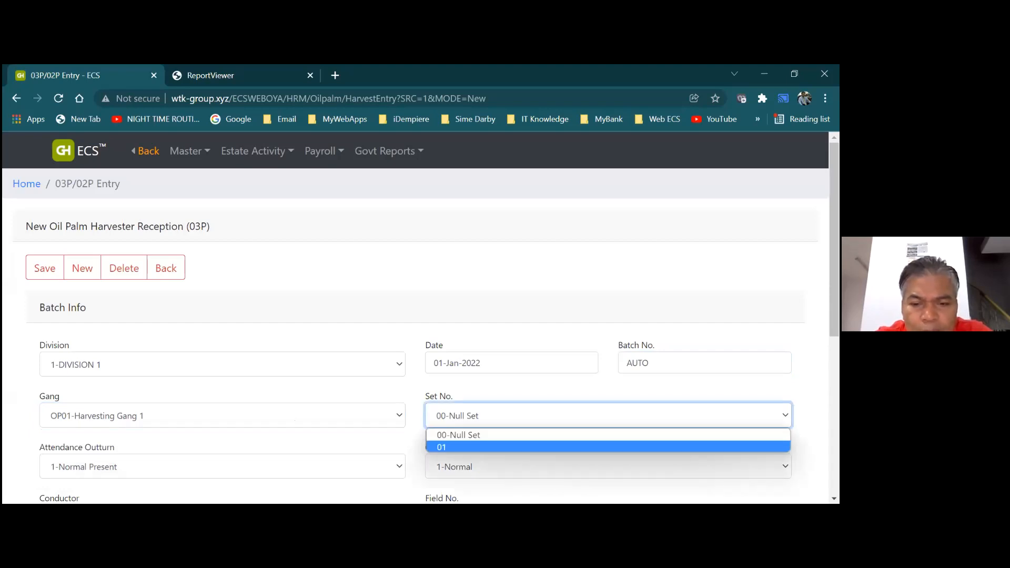
click(492, 448)
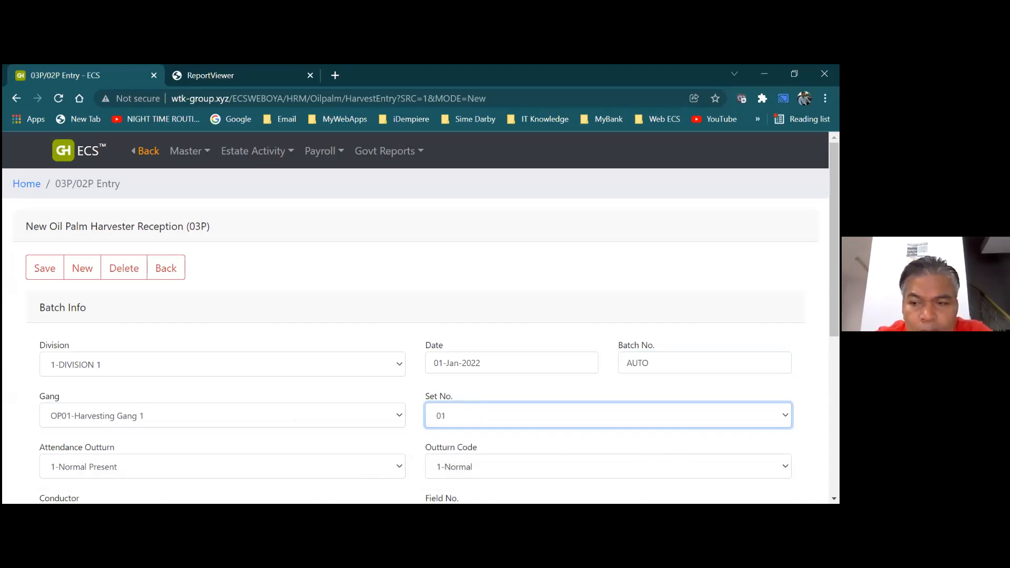
Save the new batch so it receives Batch No. 21121
scroll(416, 321, down, 1)
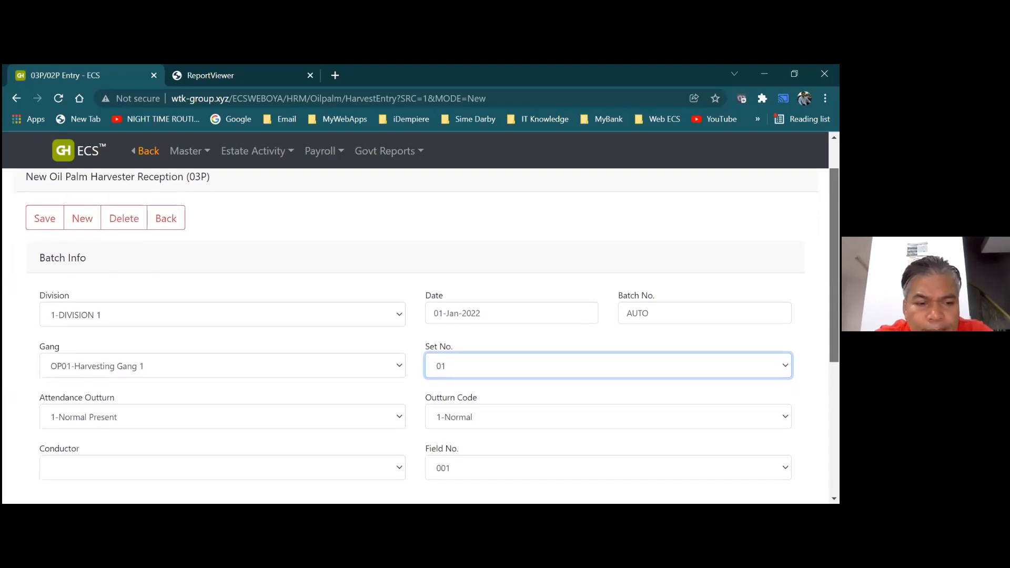
scroll(416, 321, down, 1)
scroll(416, 321, down, 2)
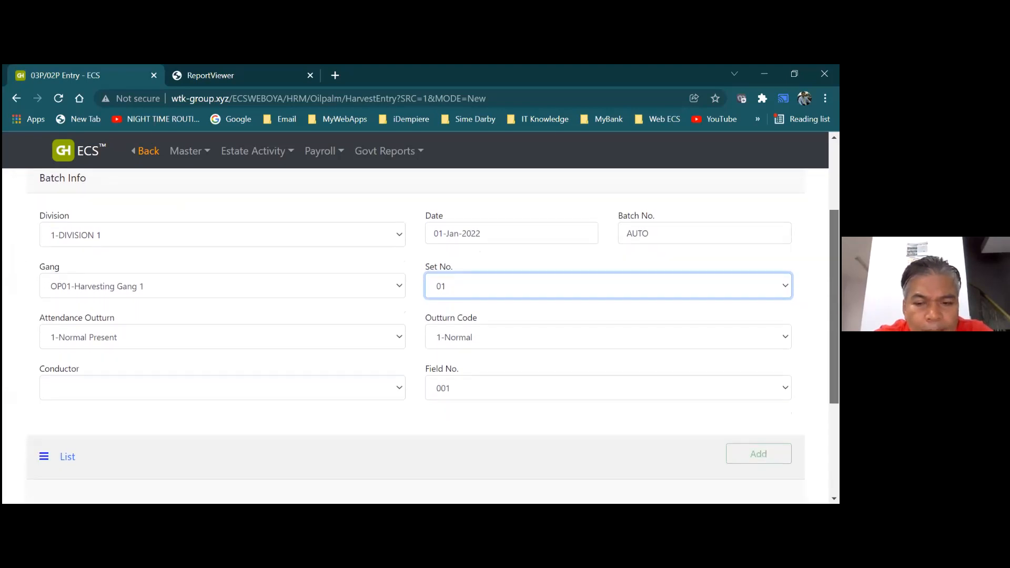
scroll(415, 337, down, 1)
scroll(416, 337, up, 1)
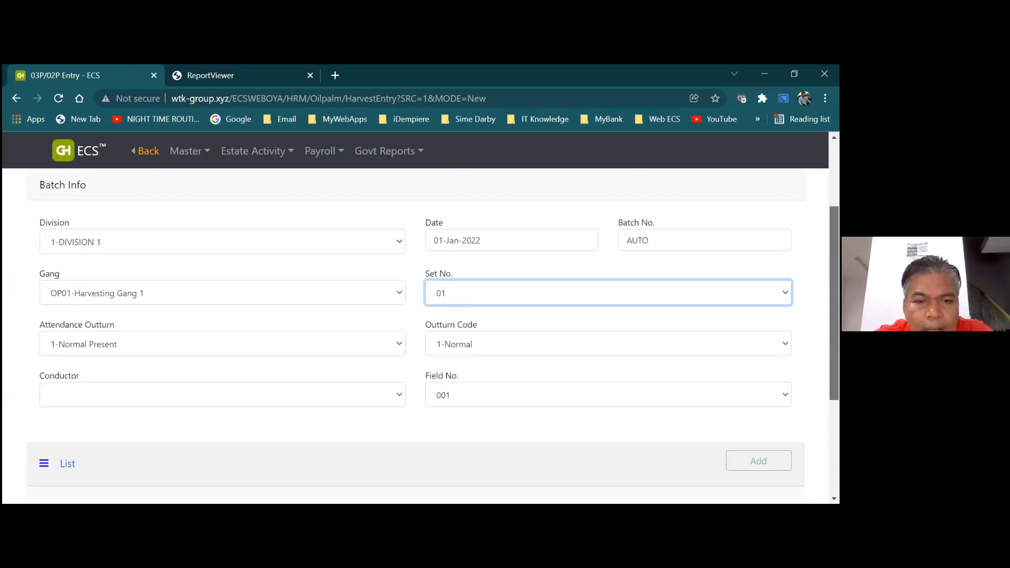
drag(834, 303, 834, 290)
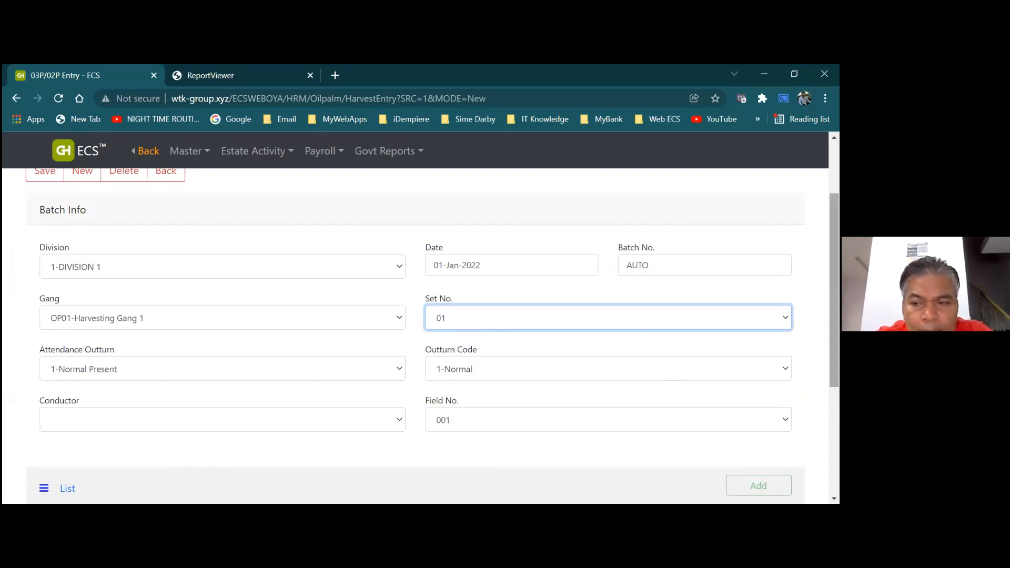
scroll(834, 289, up, 1)
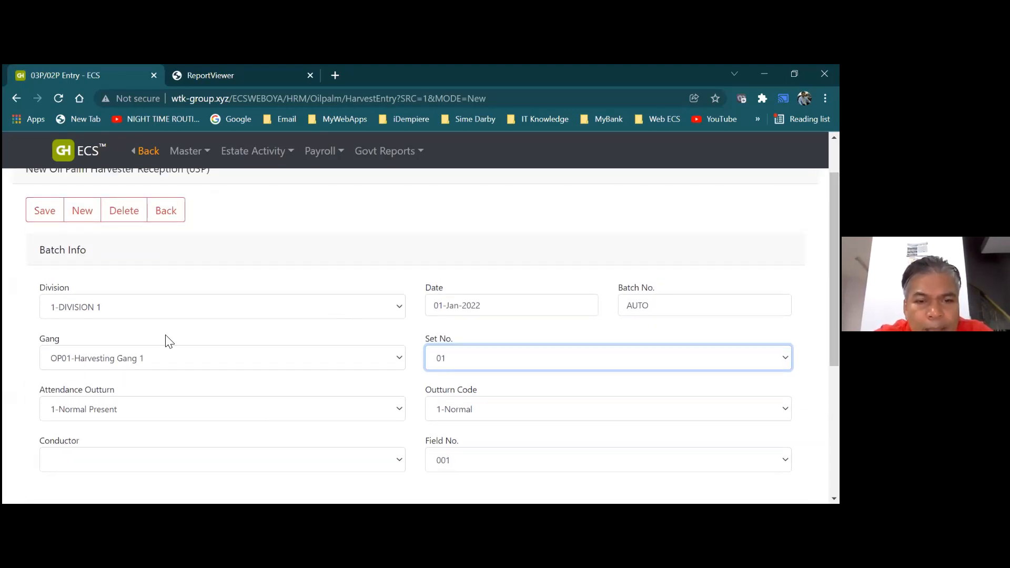
click(46, 218)
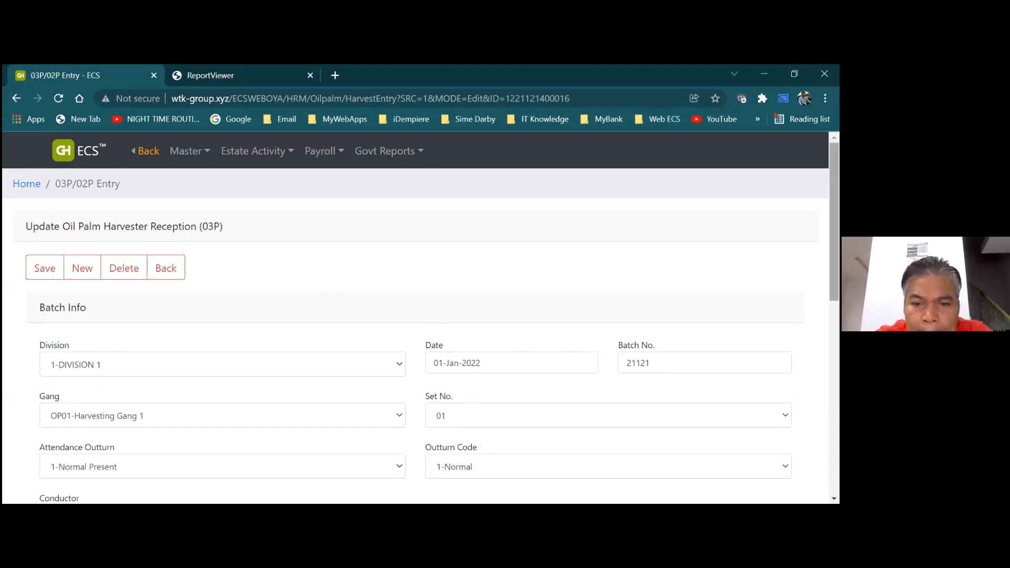
Enter FFB quantity 250 on team 1's field 001 line and save the line
scroll(421, 337, down, 3)
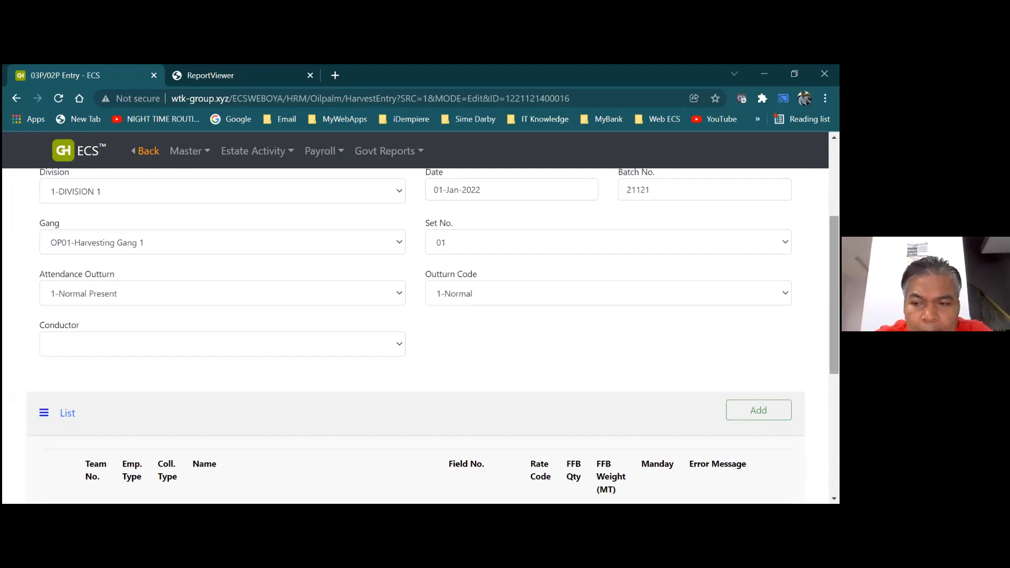
scroll(421, 336, down, 2)
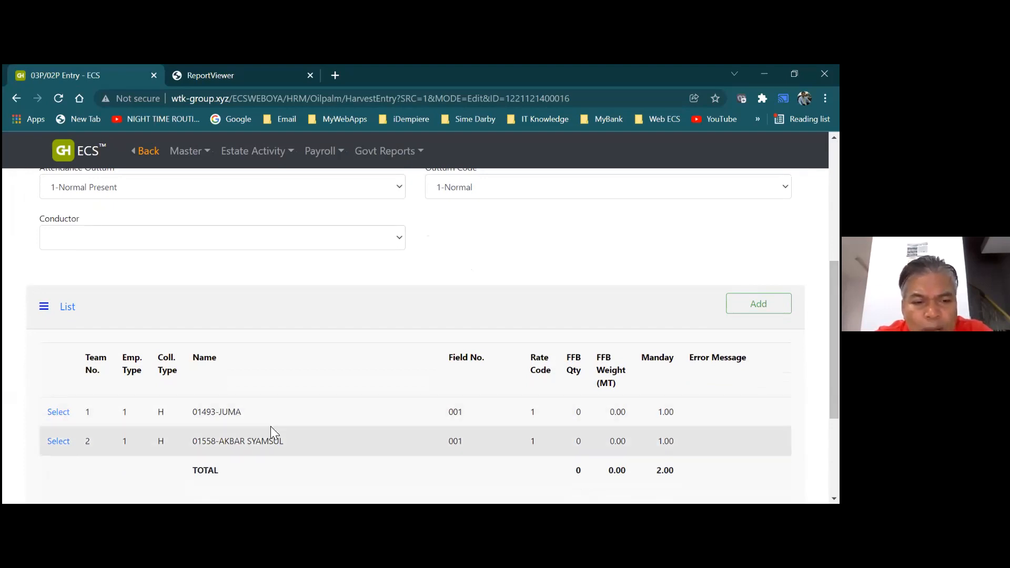
click(67, 417)
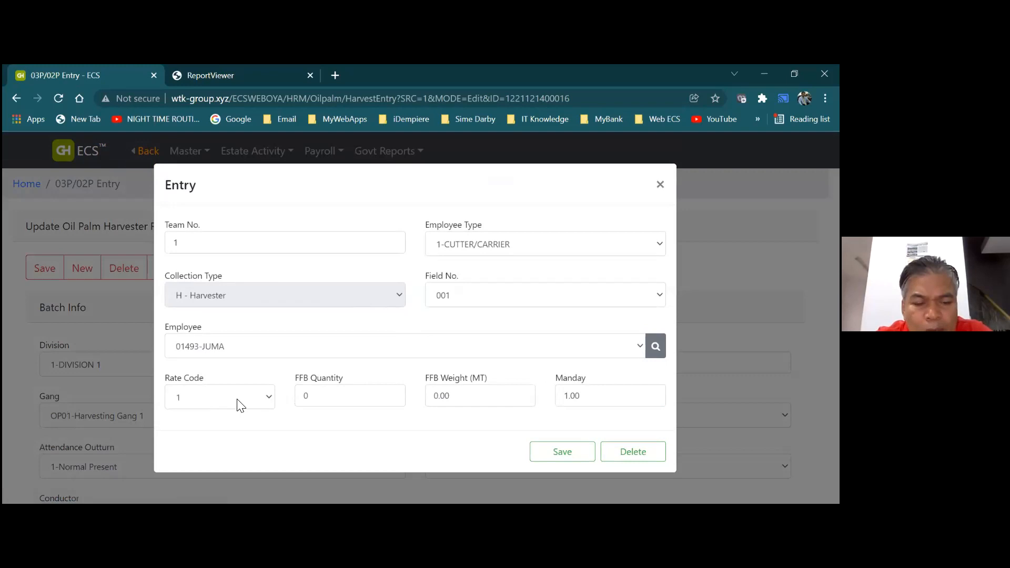
click(318, 398)
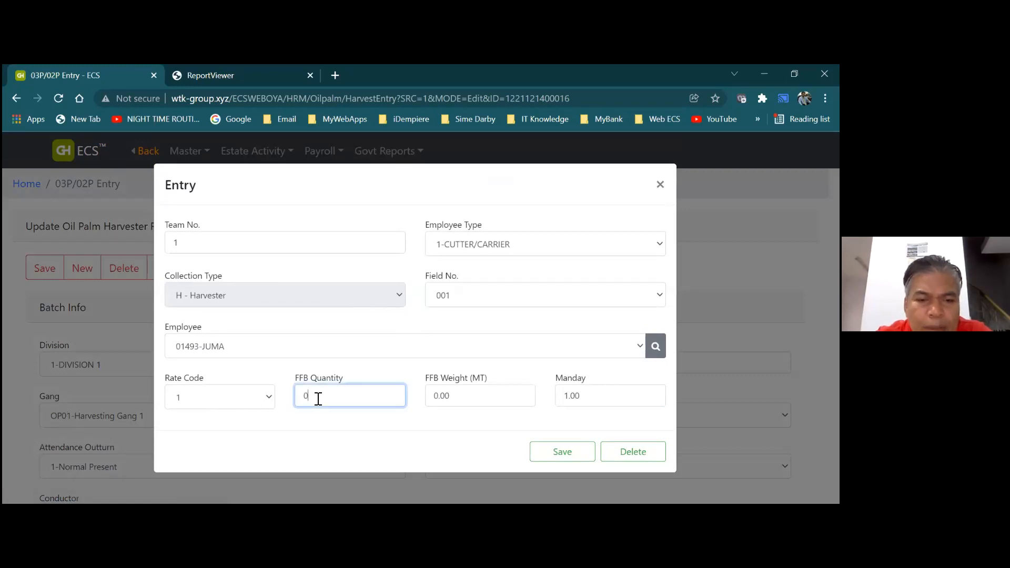
key(BackSpace)
text(250)
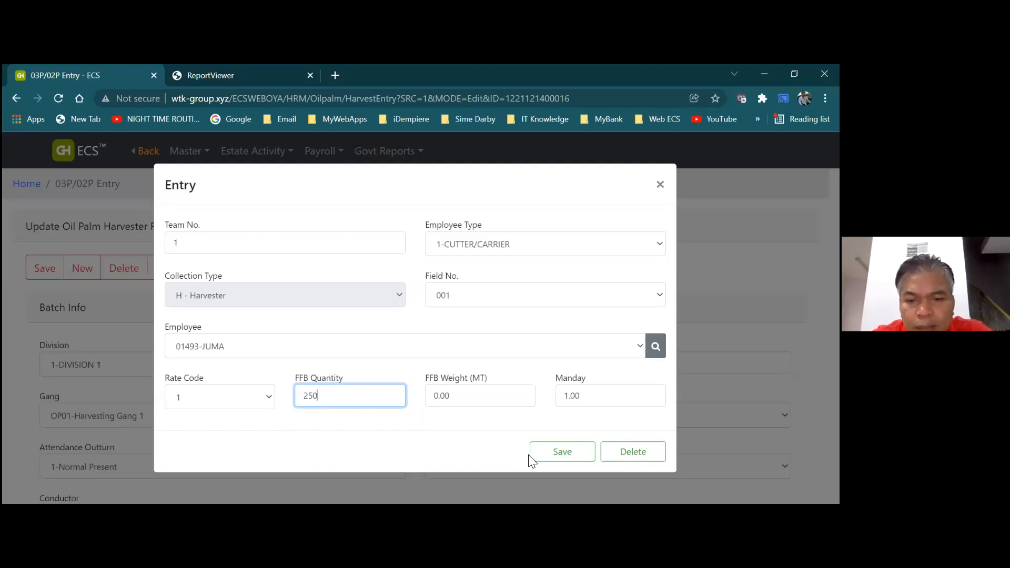
click(546, 461)
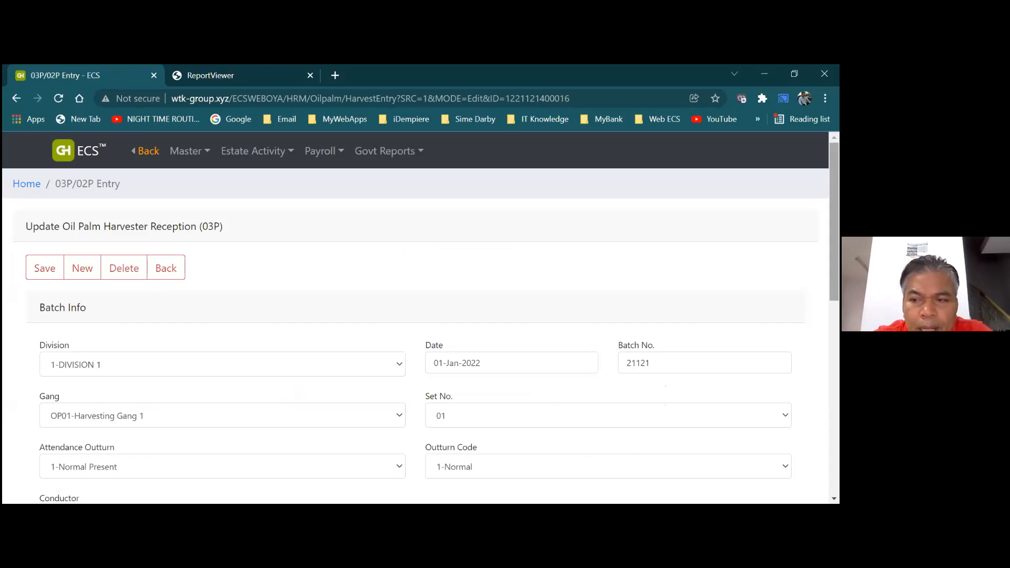
scroll(421, 337, down, 5)
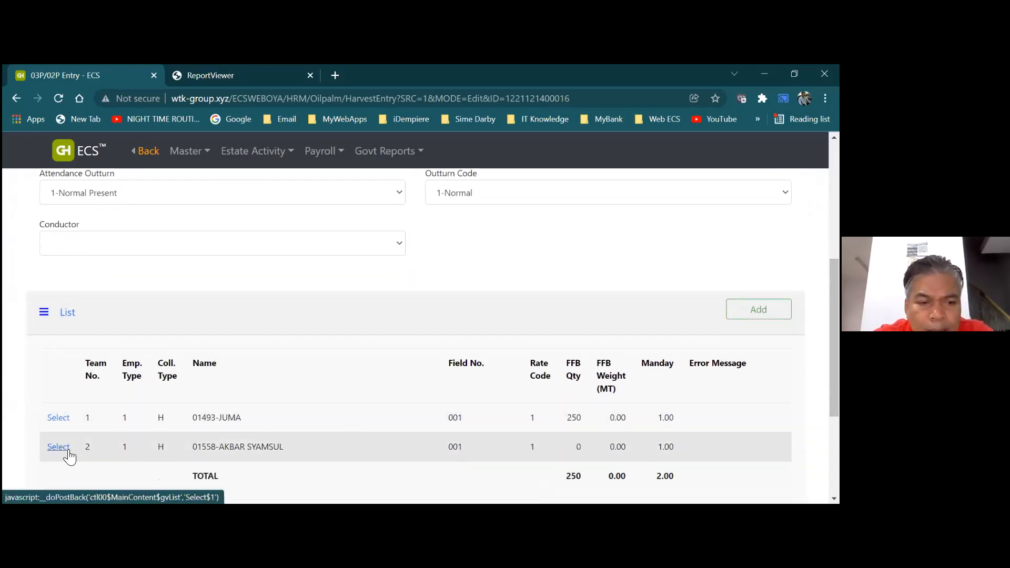
Enter FFB quantity 237 on team 2's field 001 line and save the line
click(67, 448)
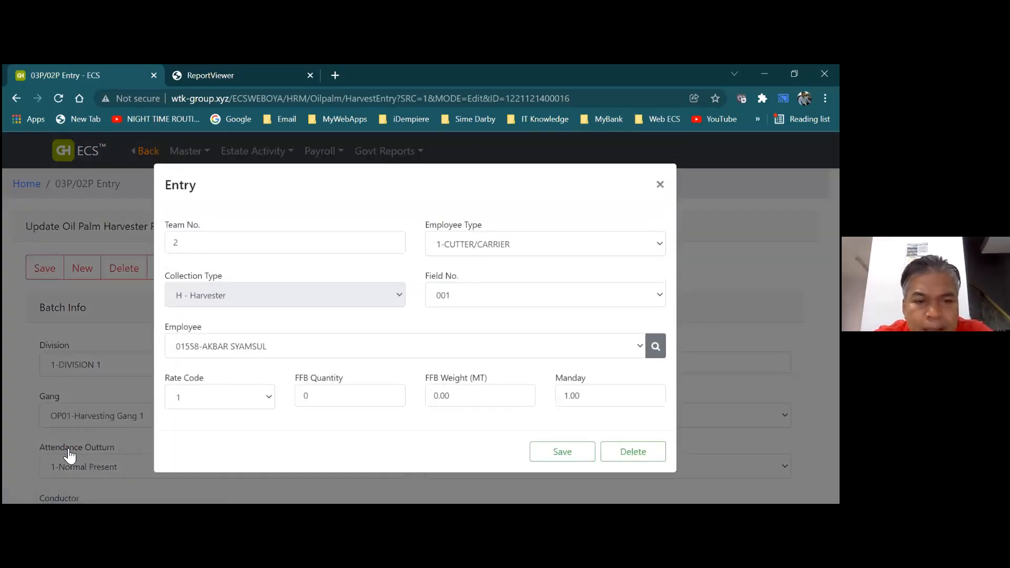
click(318, 401)
key(BackSpace)
text(237)
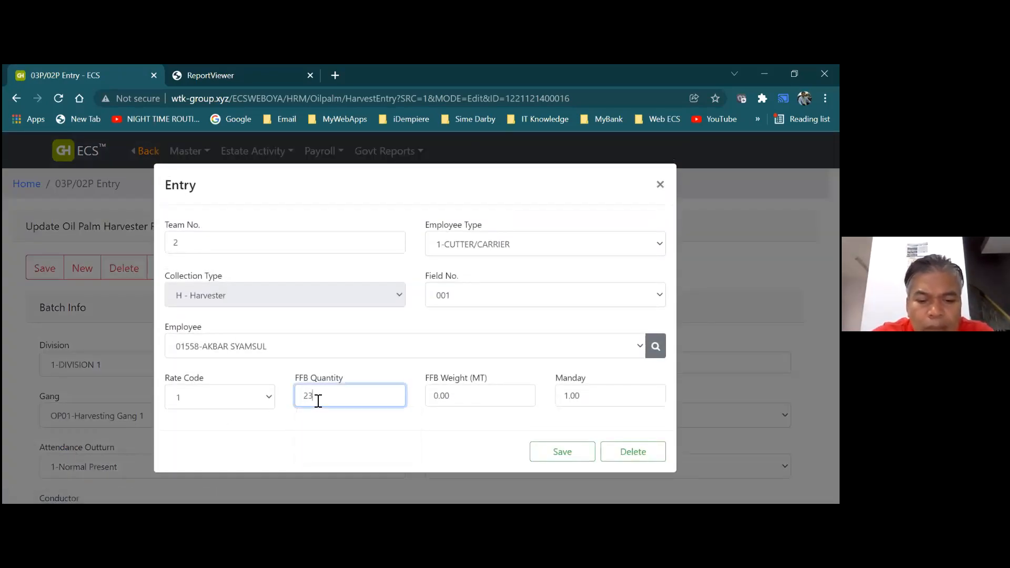
click(547, 458)
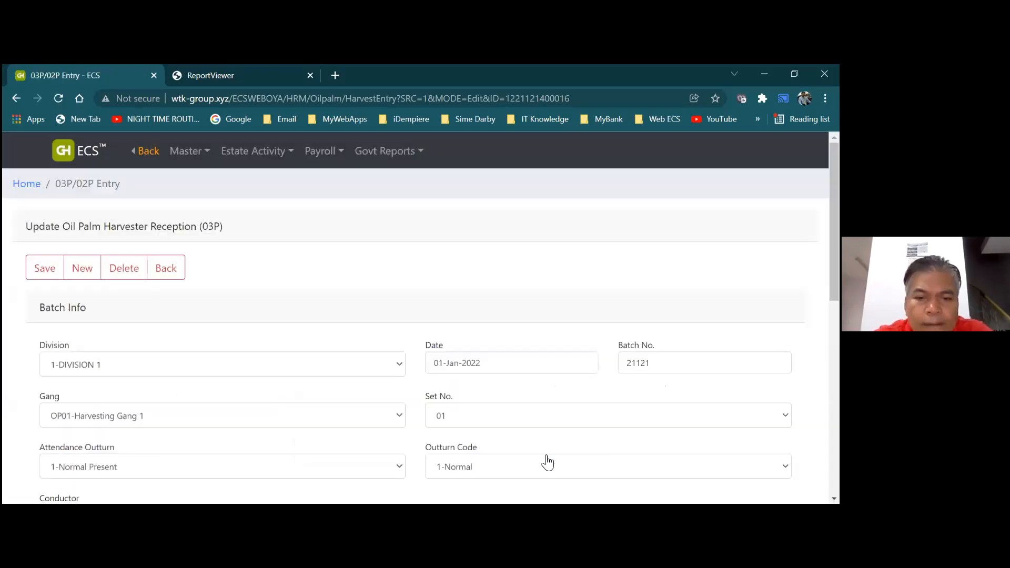
Save batch 21121 with its 487 FFB total and acknowledge the alert
scroll(547, 462, down, 4)
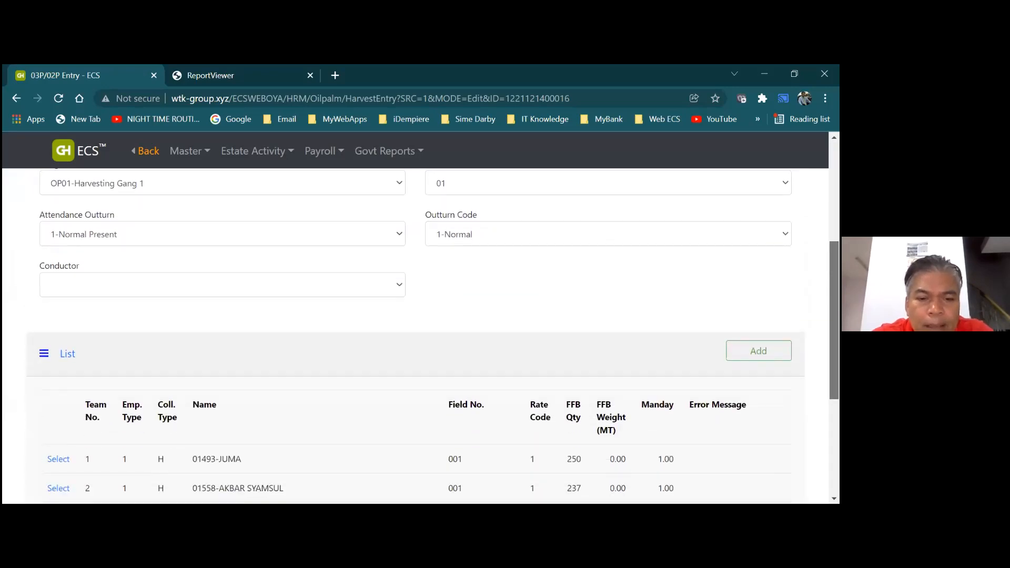
scroll(506, 392, down, 1)
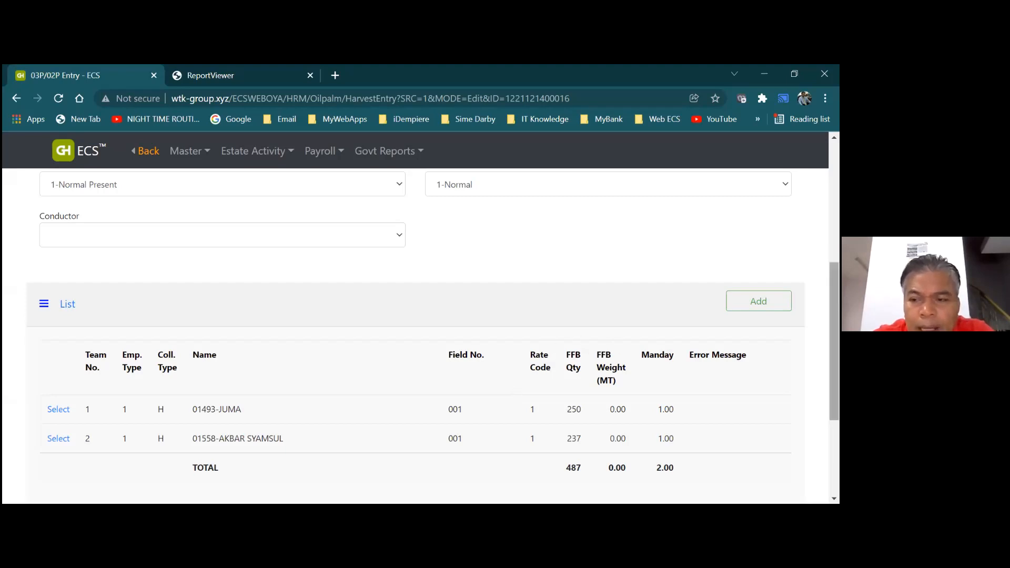
scroll(416, 337, down, 2)
scroll(85, 265, up, 6)
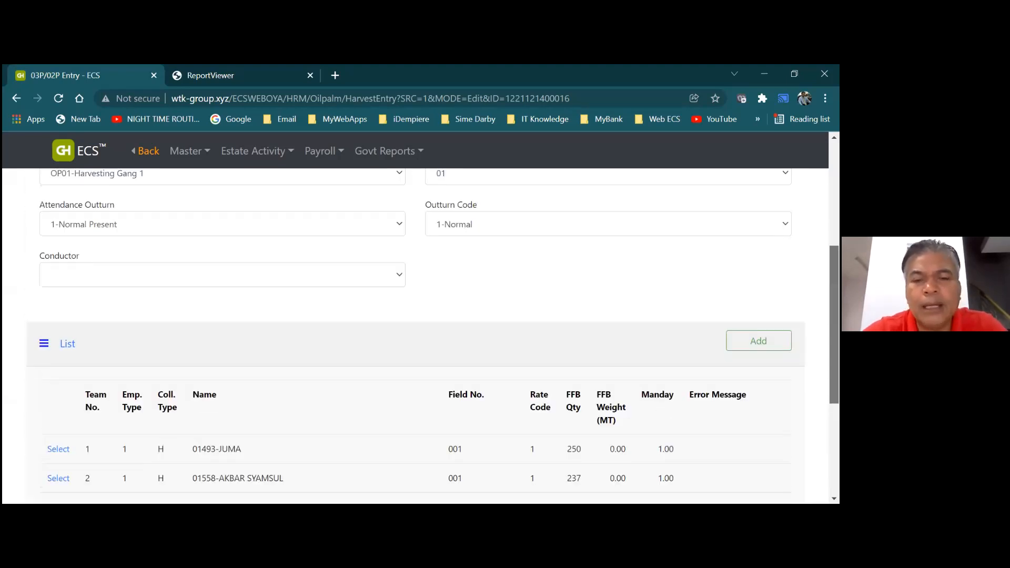
click(49, 238)
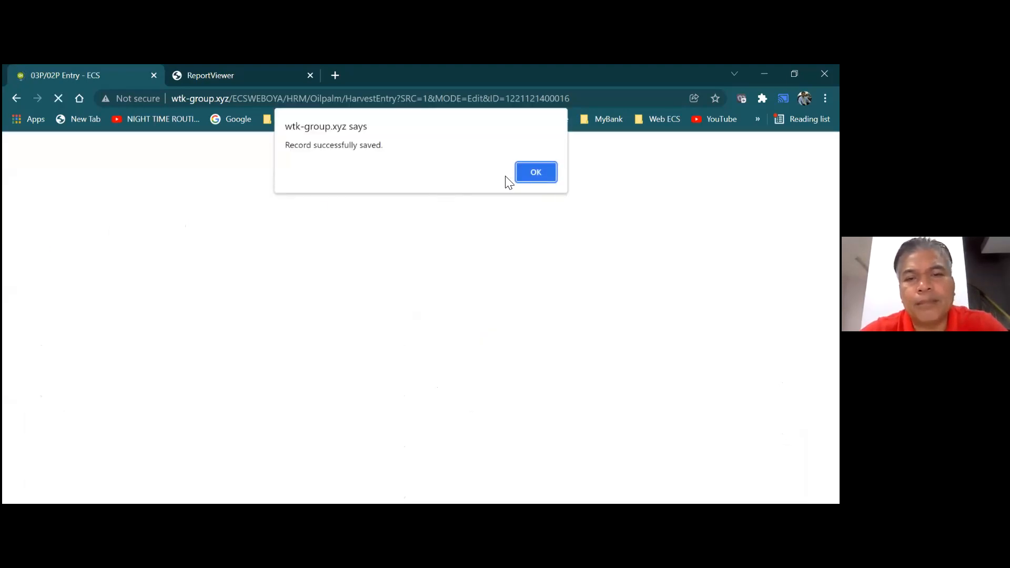
click(527, 175)
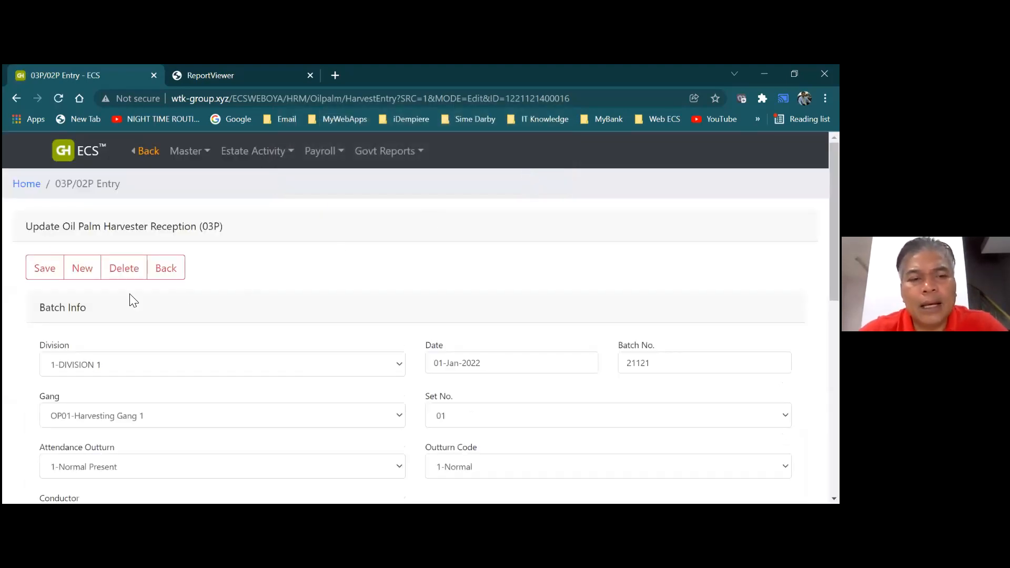
Go back through the 03P batch list to the main dashboard
click(163, 279)
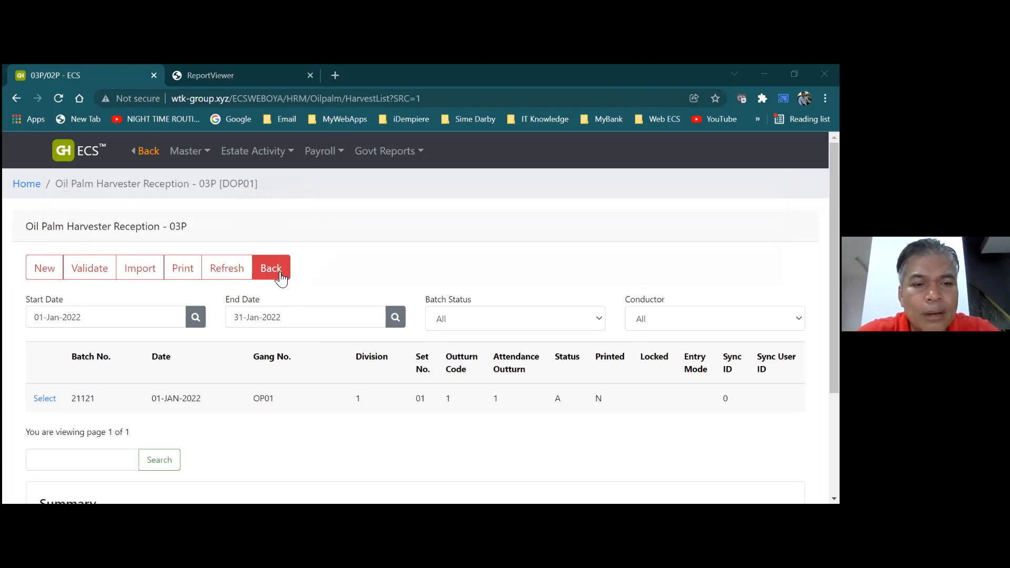
click(281, 279)
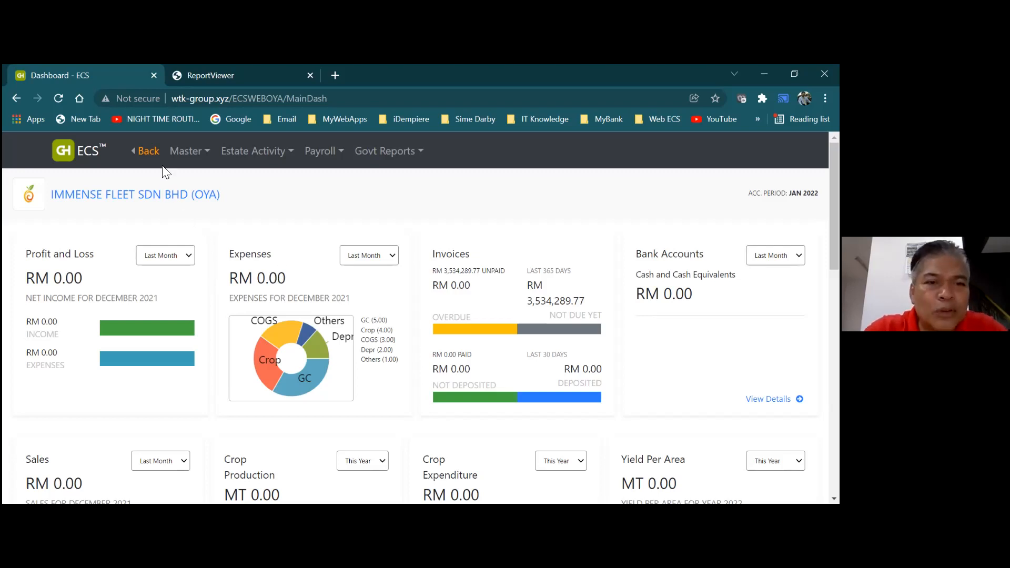
Open Master > Employee and select the second employee's record
click(193, 152)
click(94, 213)
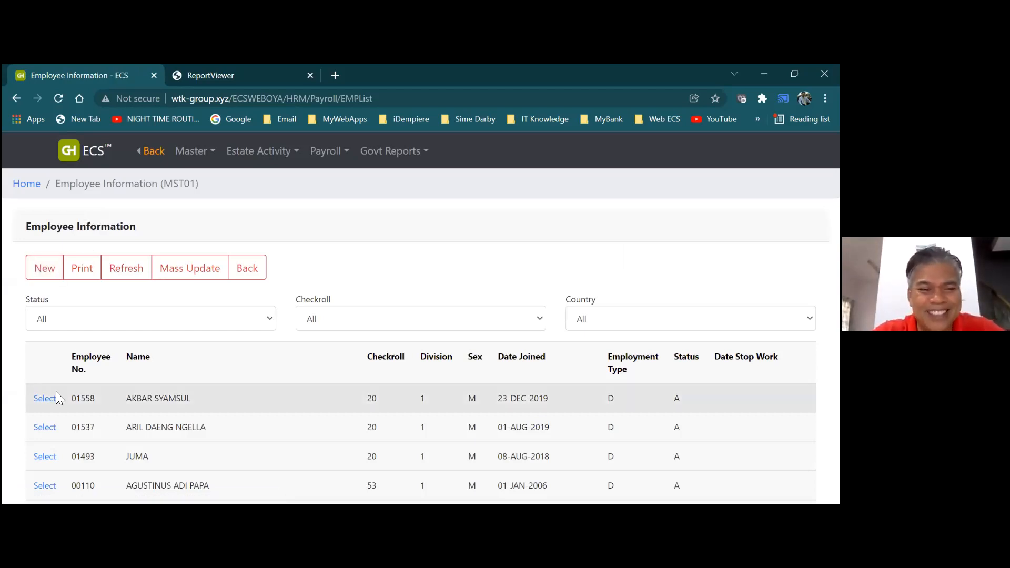
click(43, 430)
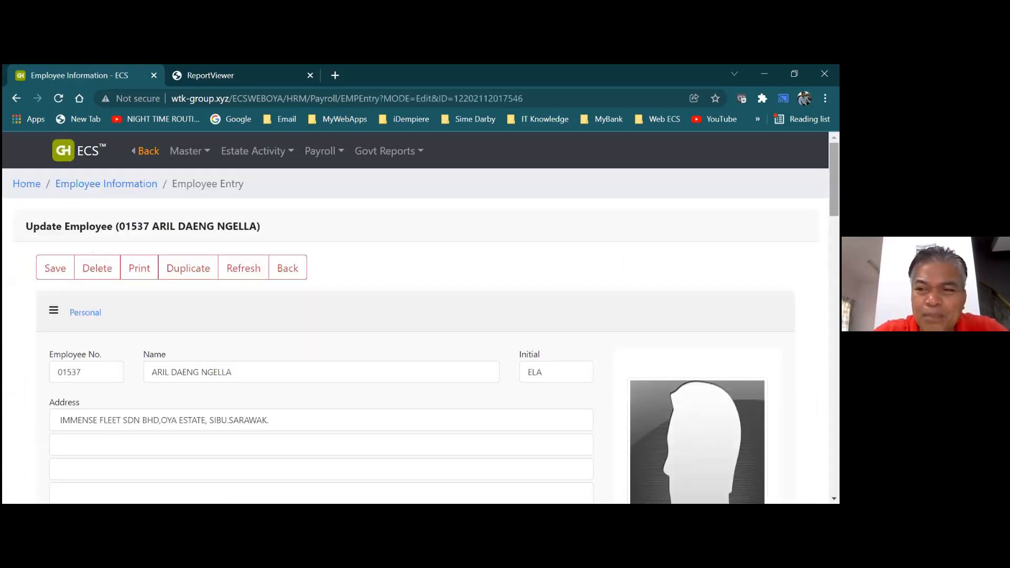
Set the employee's job code to 503-HARVESTER and save the record
scroll(421, 337, down, 6)
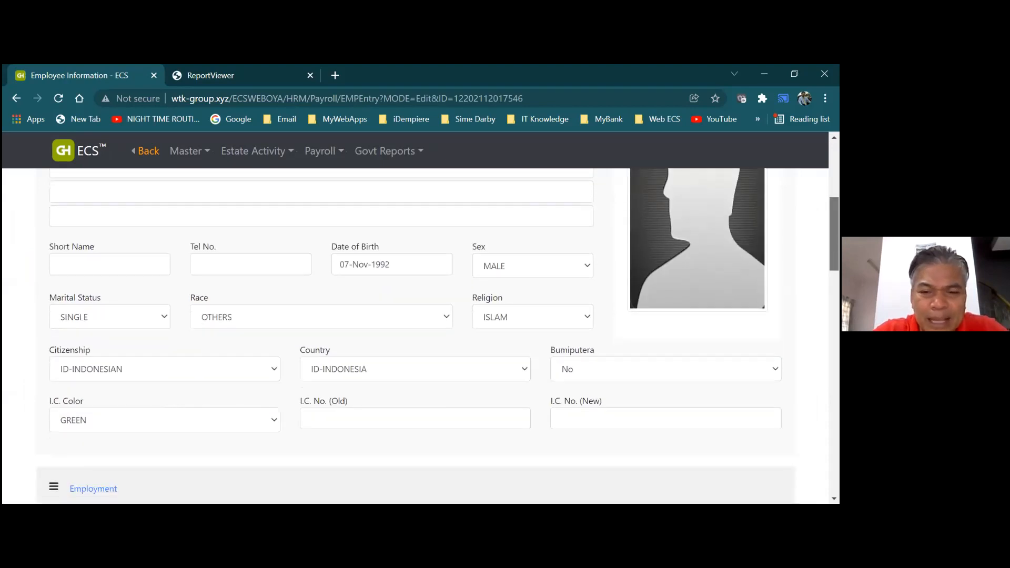
scroll(421, 337, down, 4)
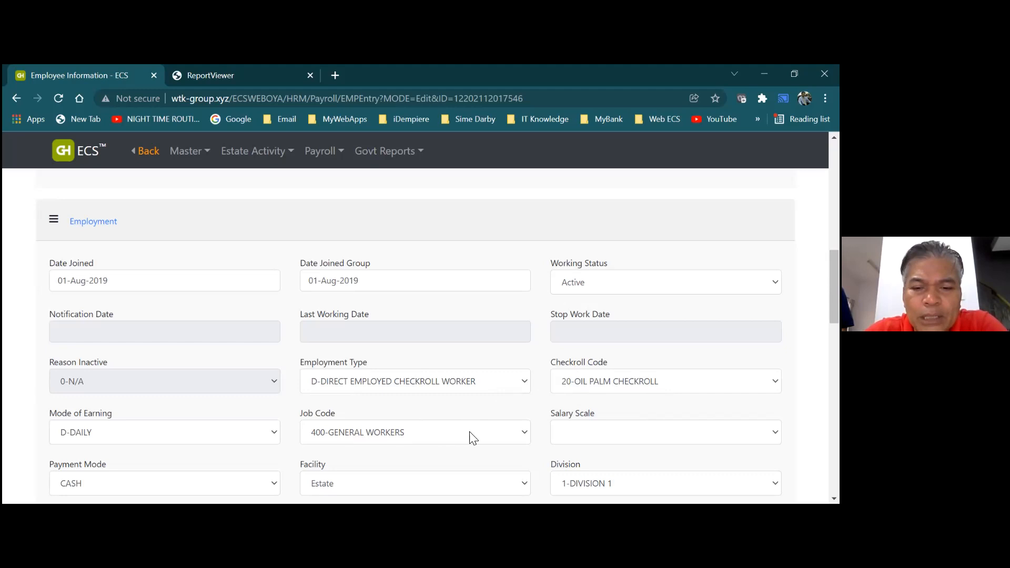
click(523, 434)
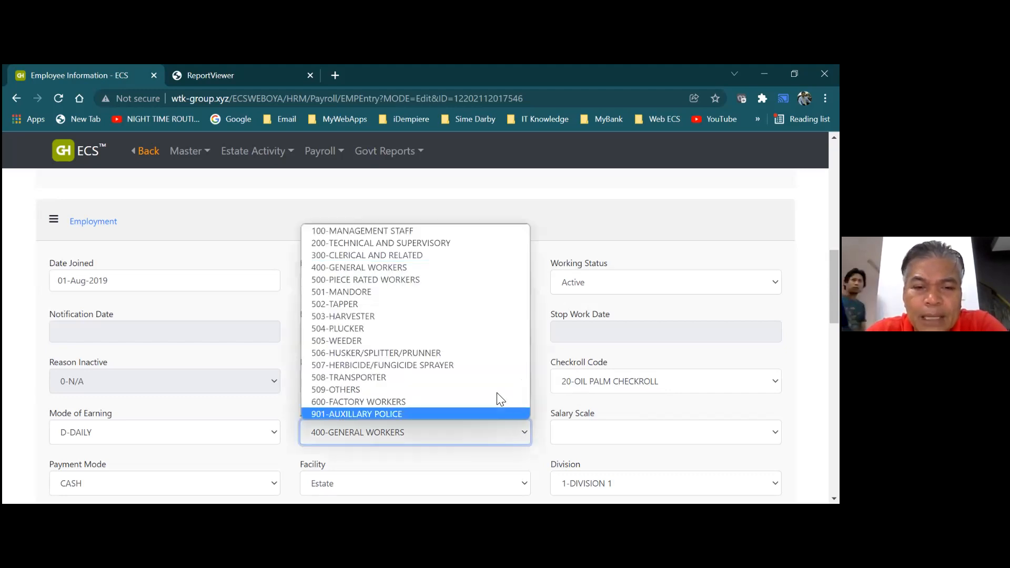
click(476, 315)
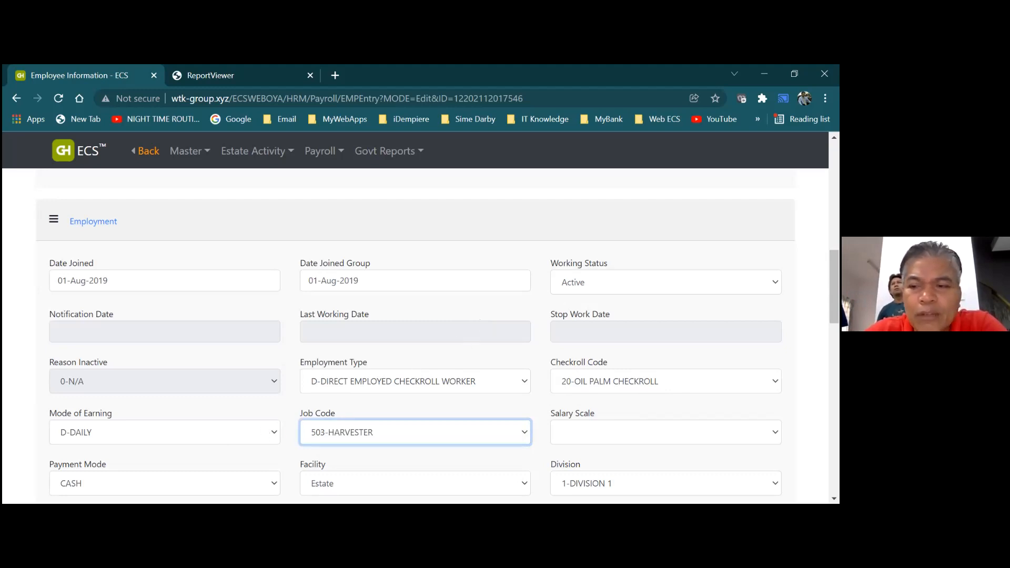
scroll(415, 332, up, 10)
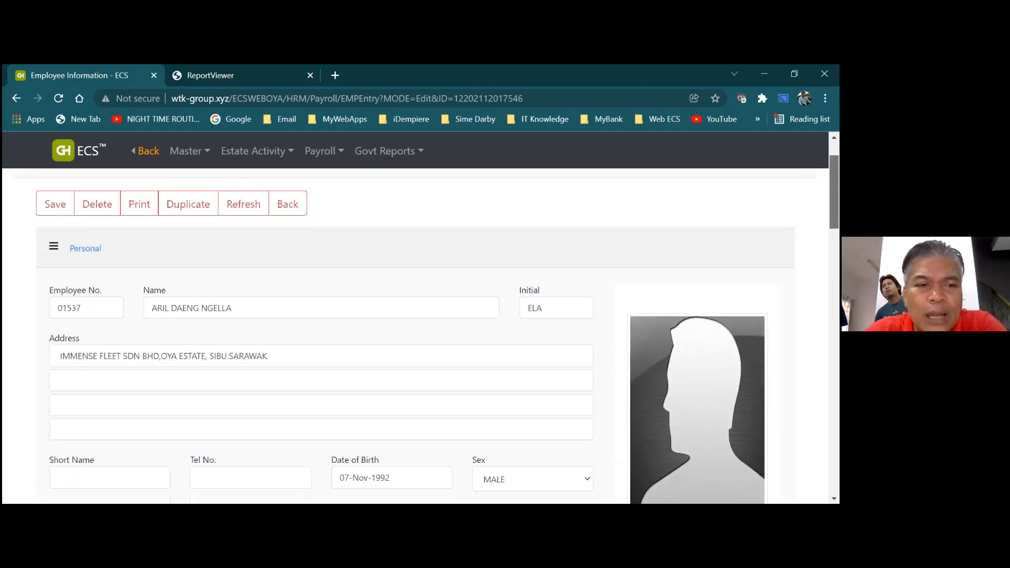
scroll(415, 332, up, 2)
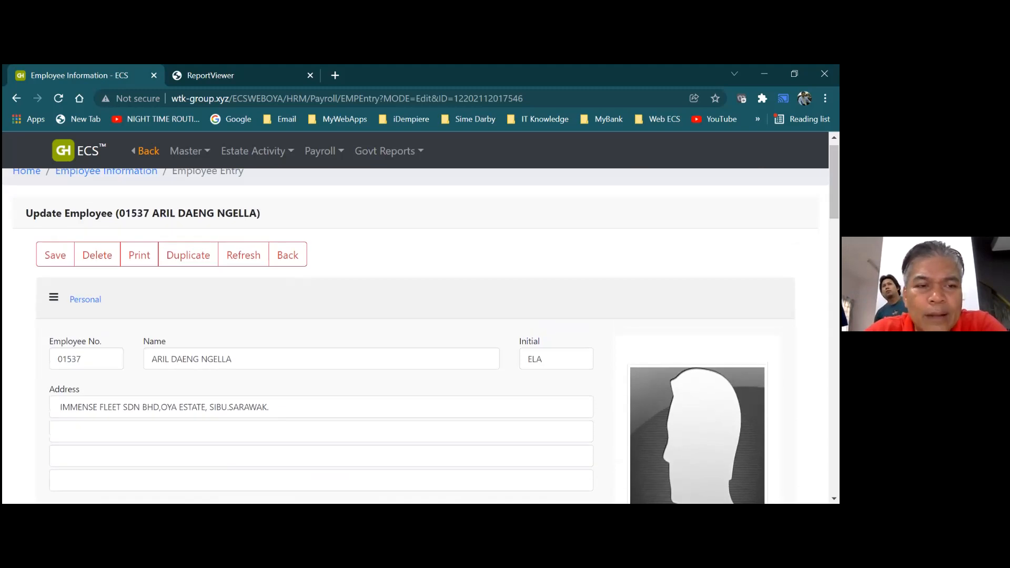
click(59, 262)
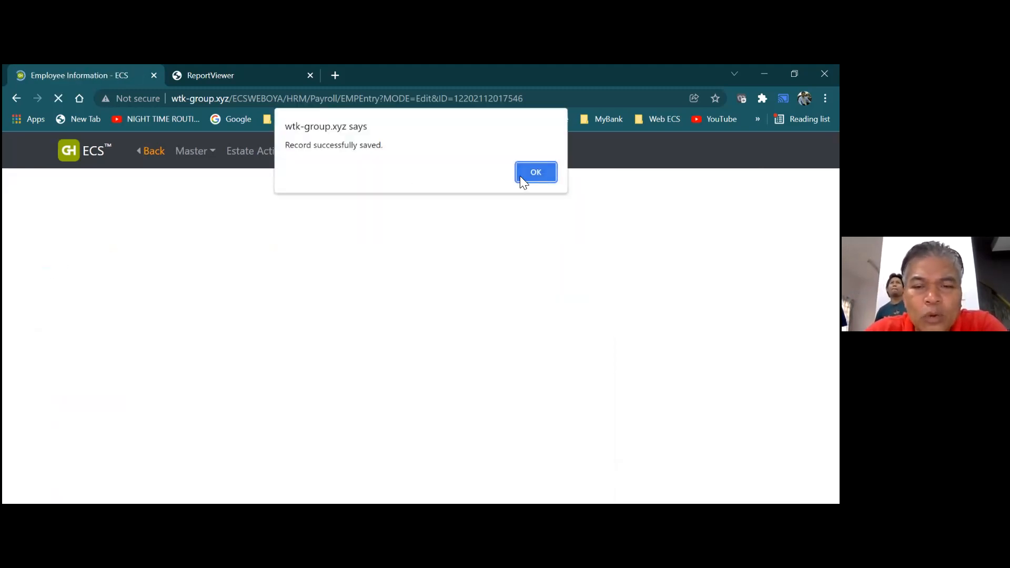
click(535, 173)
Back on the employee list, search by the employee's name to show two matches
click(290, 269)
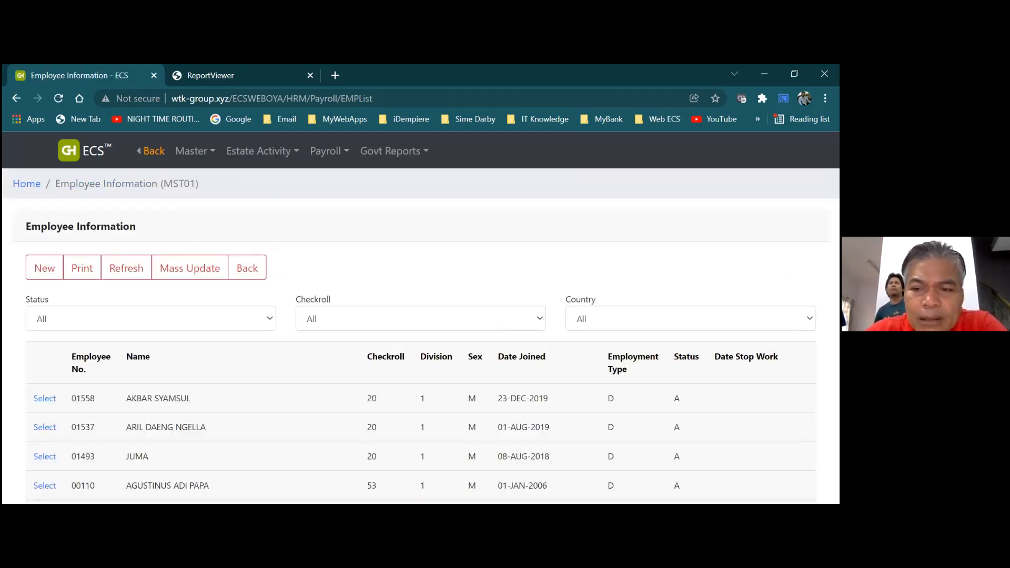
scroll(421, 337, down, 2)
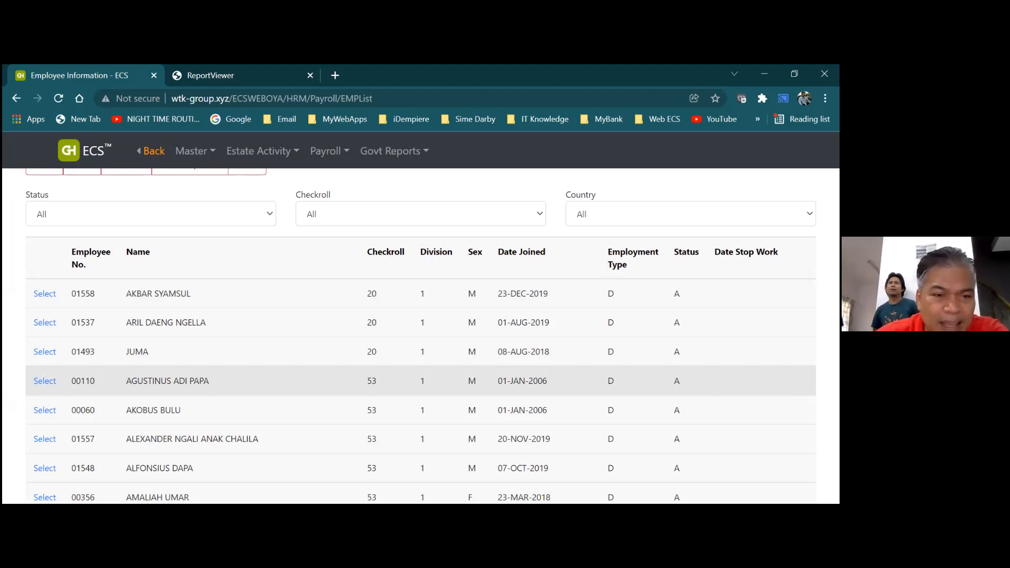
scroll(421, 335, down, 1)
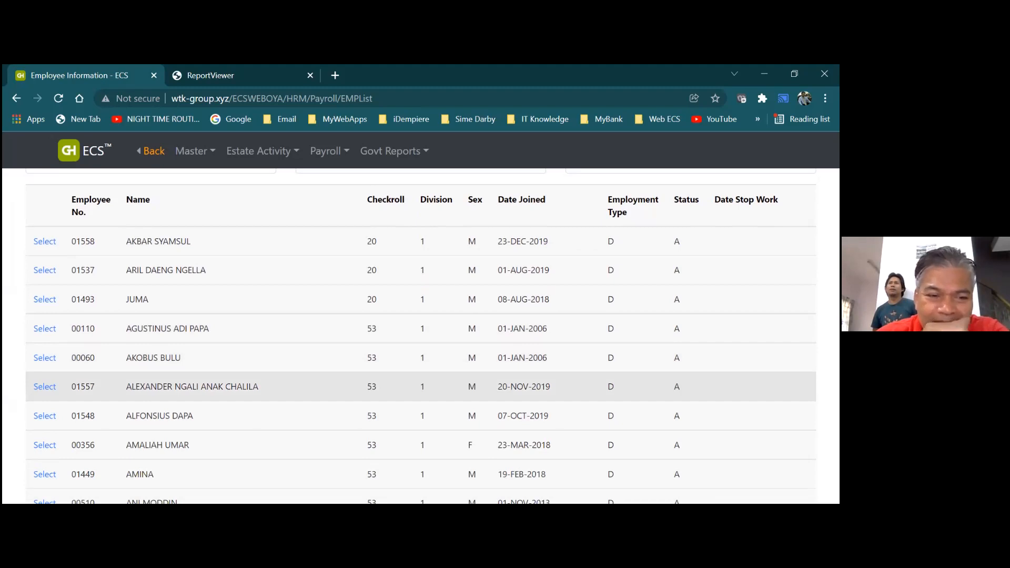
scroll(421, 377, down, 2)
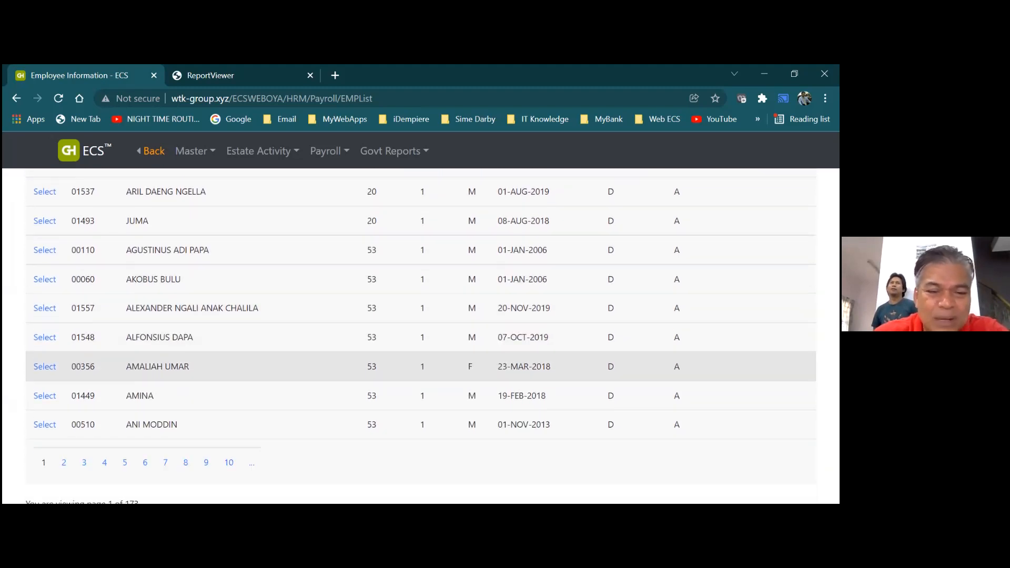
scroll(652, 395, down, 1)
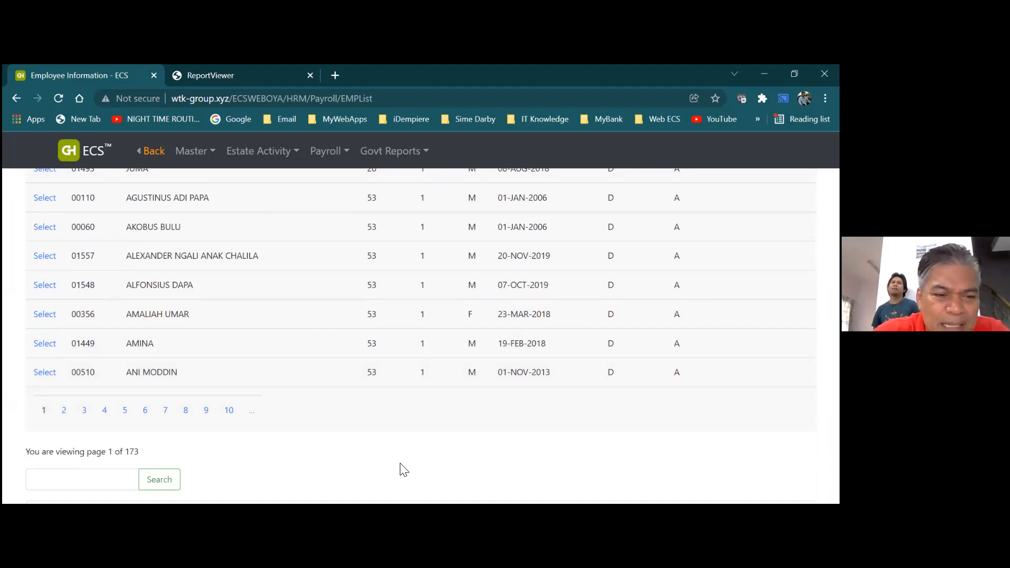
click(73, 484)
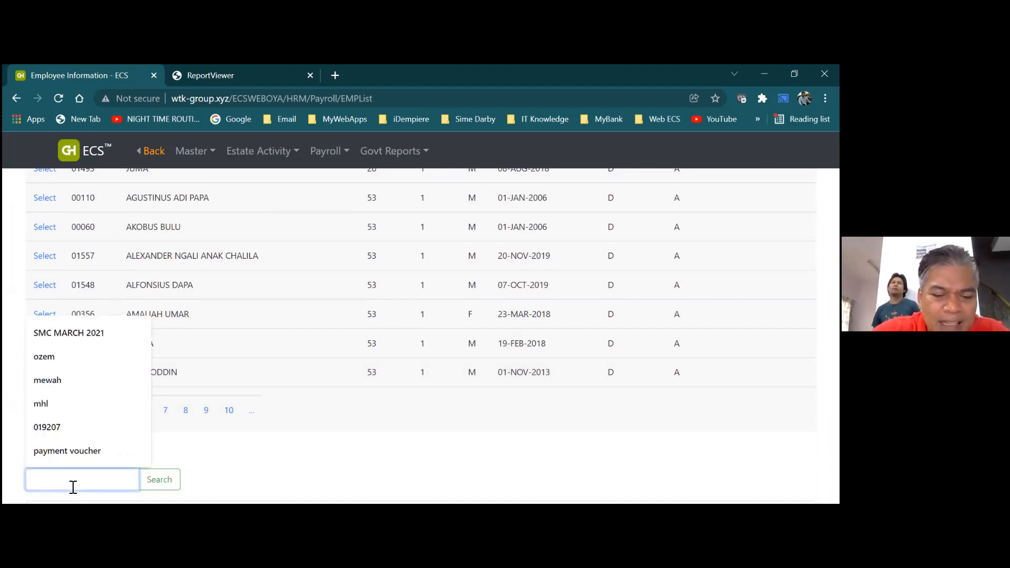
text(har)
text(s)
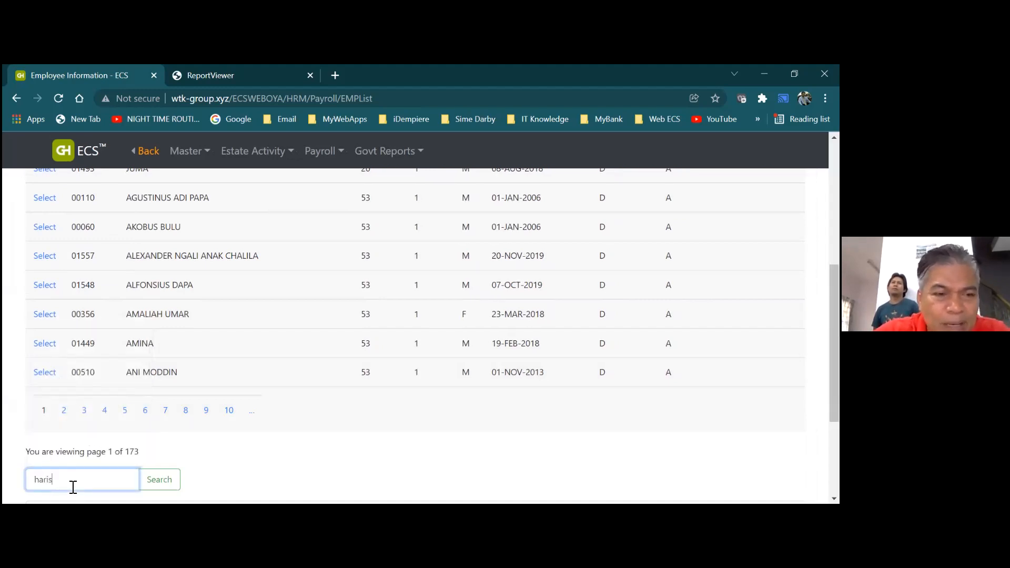
key(BackSpace)
key(BackSpace)
key(BackSpace)
key(BackSpace)
key(BackSpace)
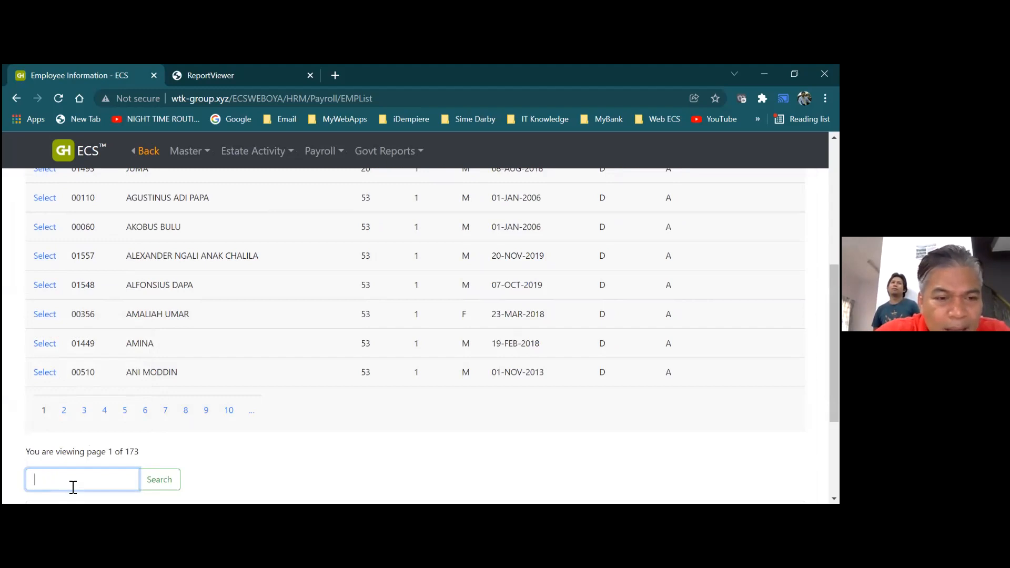
text(b)
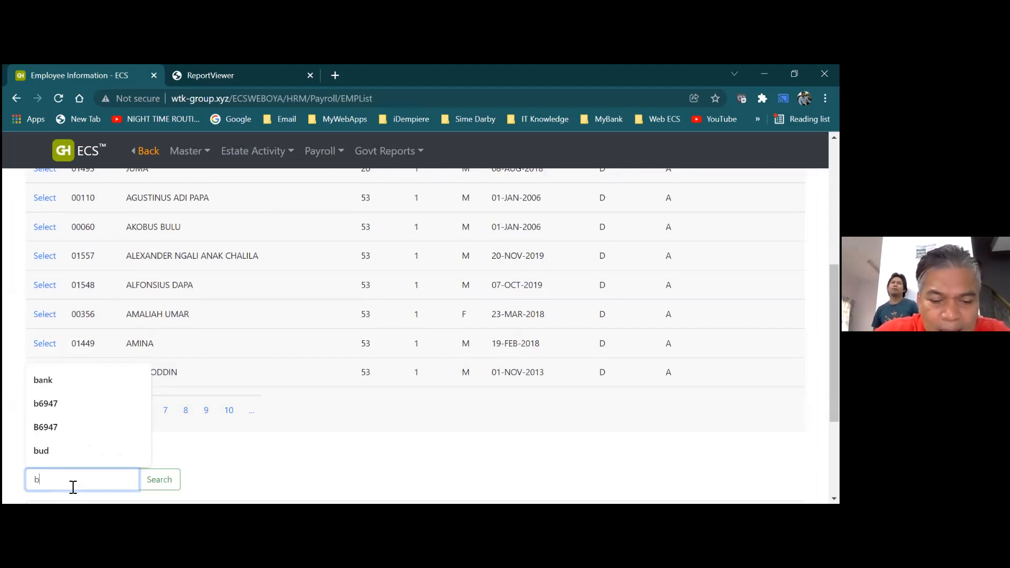
text(ass)
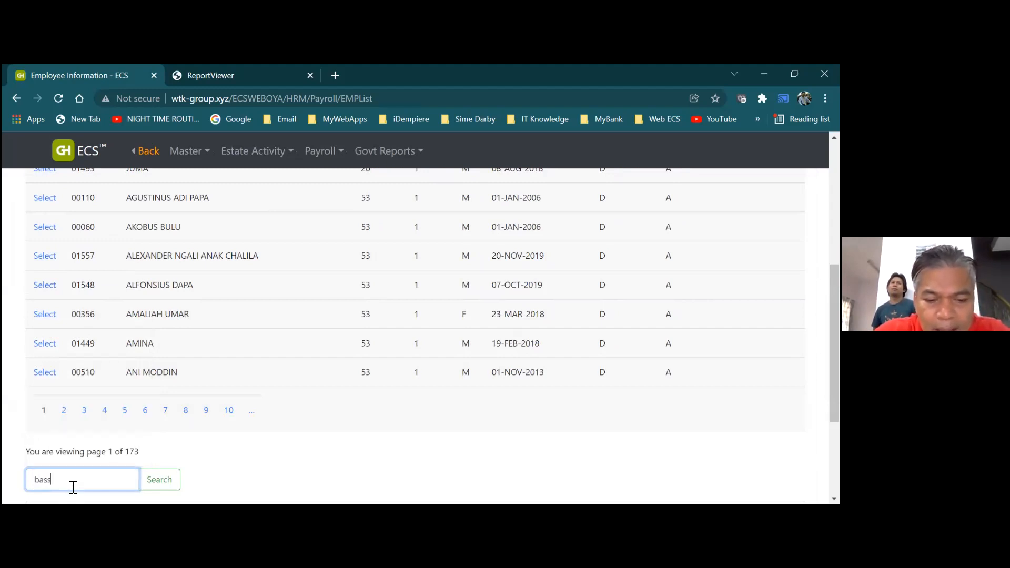
text(e)
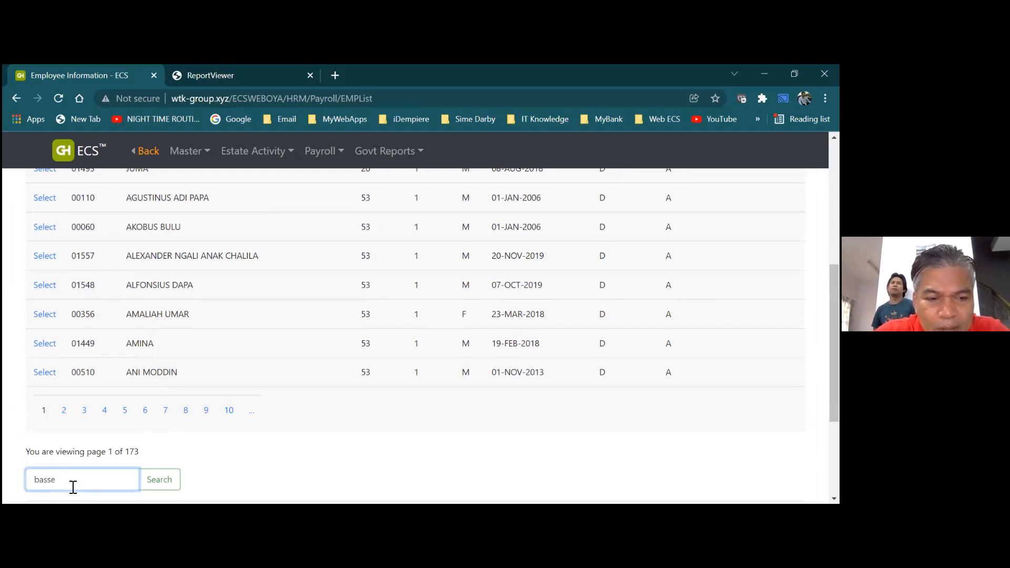
click(164, 483)
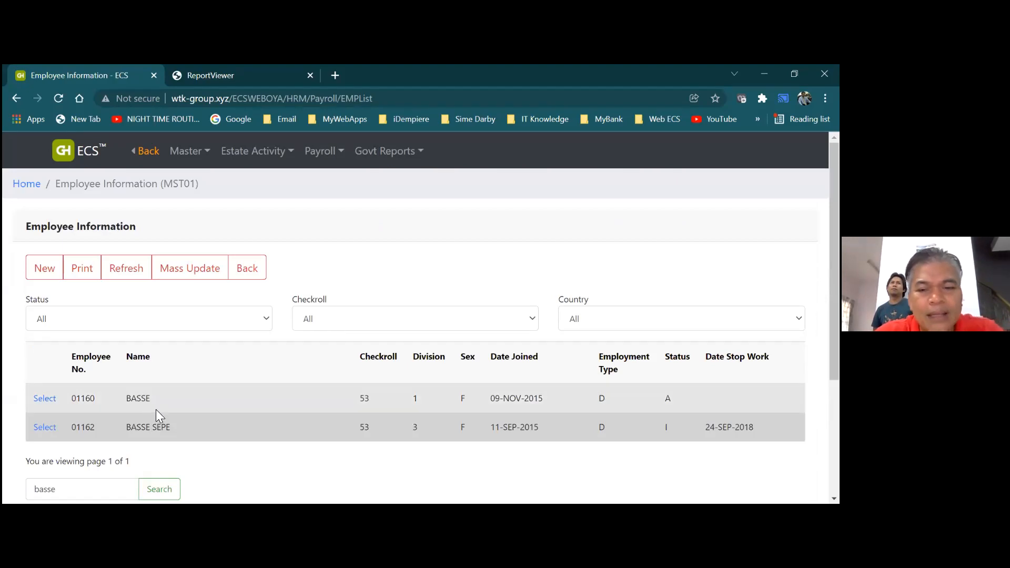
Open the first matching employee's record and scroll through its details
click(53, 401)
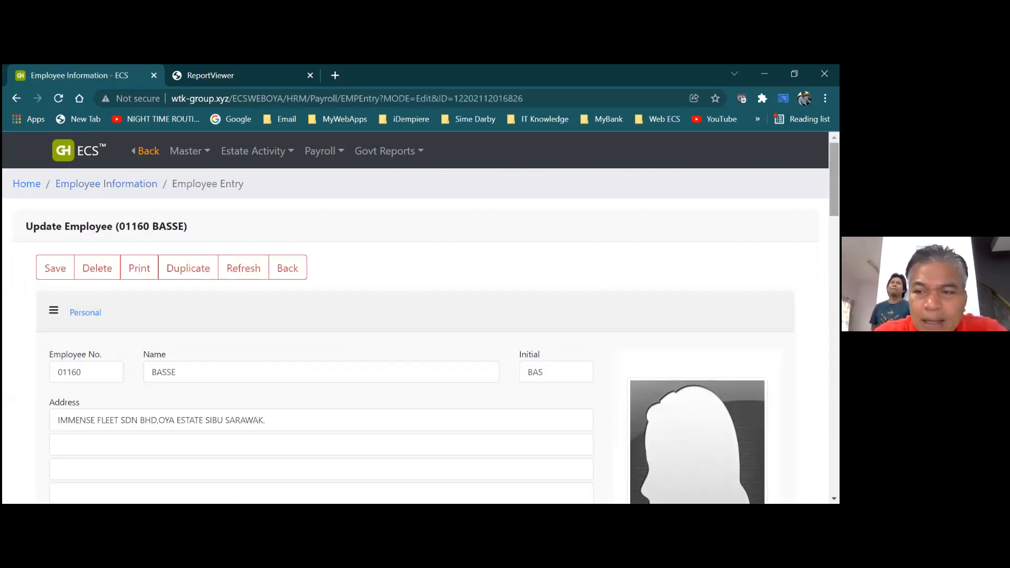
scroll(421, 324, down, 8)
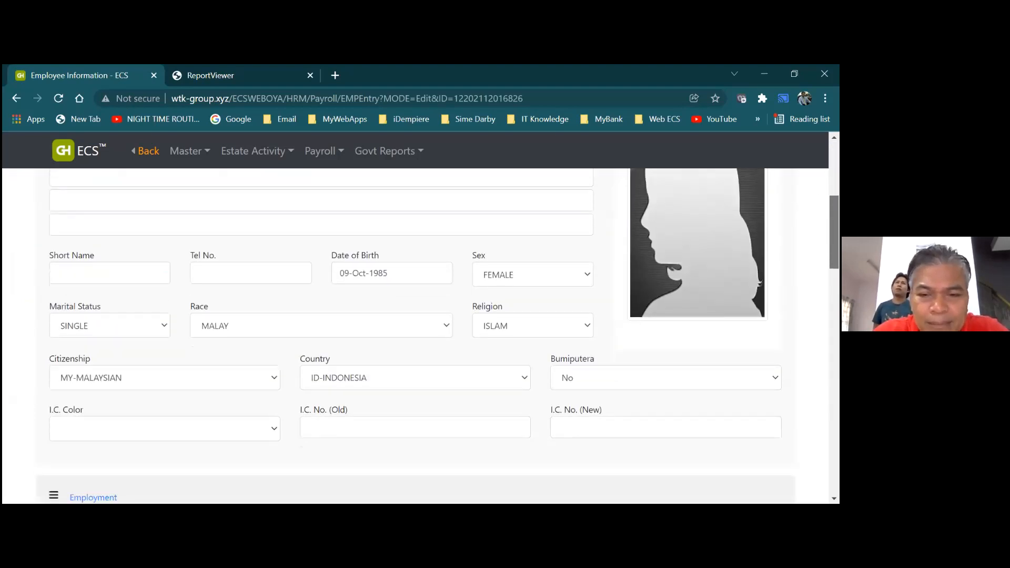
scroll(421, 336, down, 1)
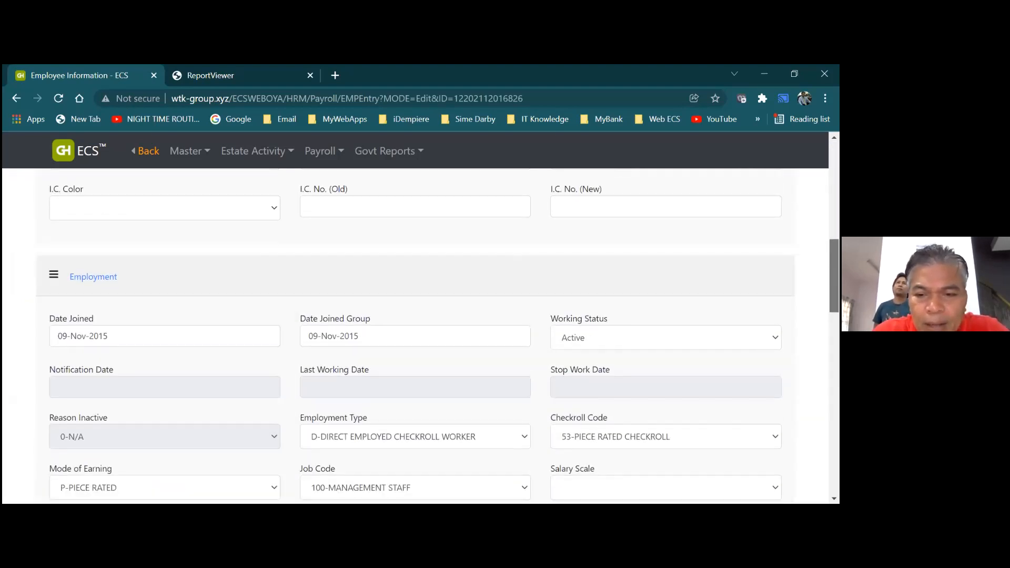
scroll(421, 337, up, 4)
scroll(421, 337, up, 1)
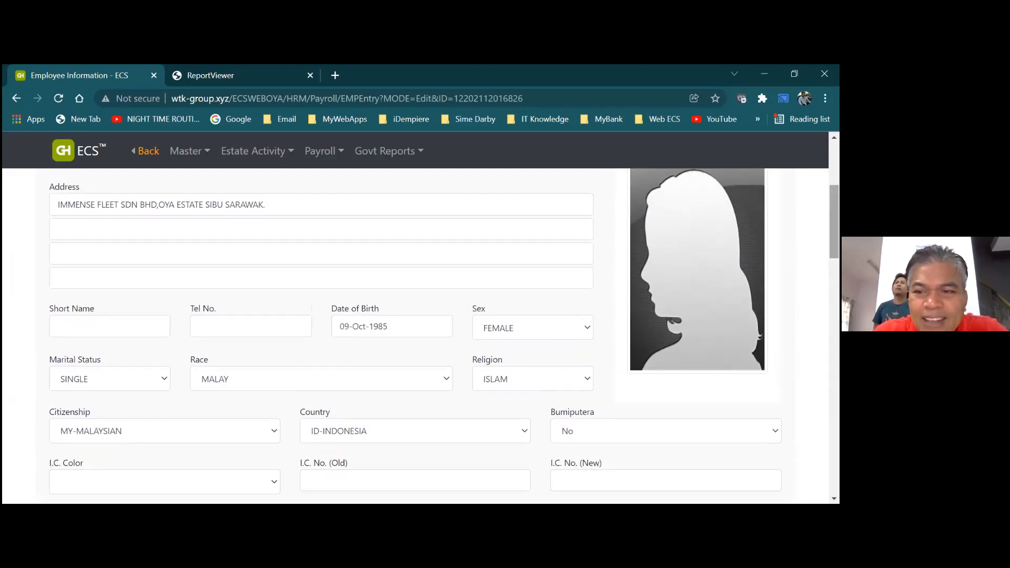
scroll(421, 337, down, 1)
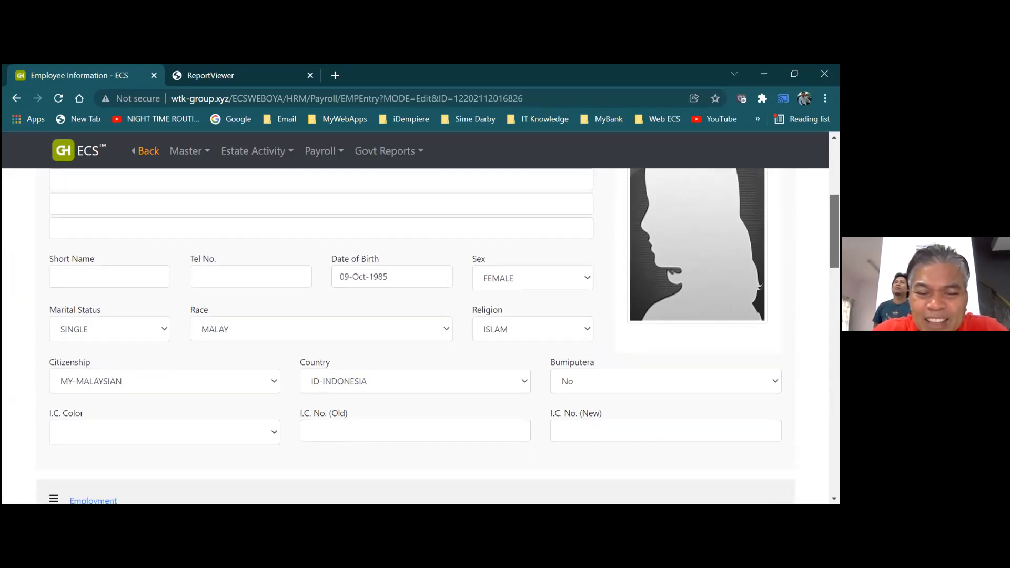
scroll(421, 337, down, 1)
scroll(421, 337, down, 3)
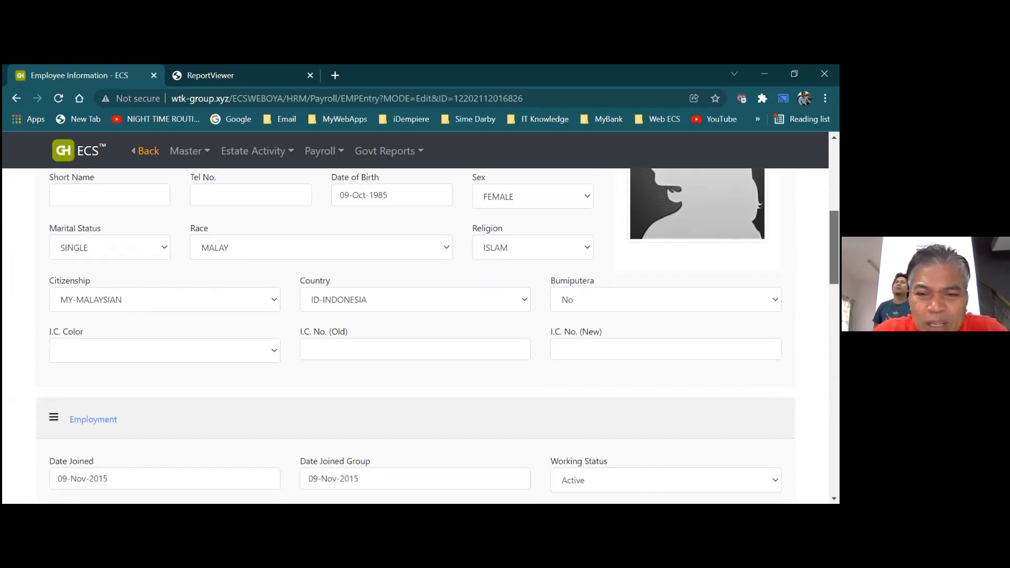
scroll(421, 337, down, 1)
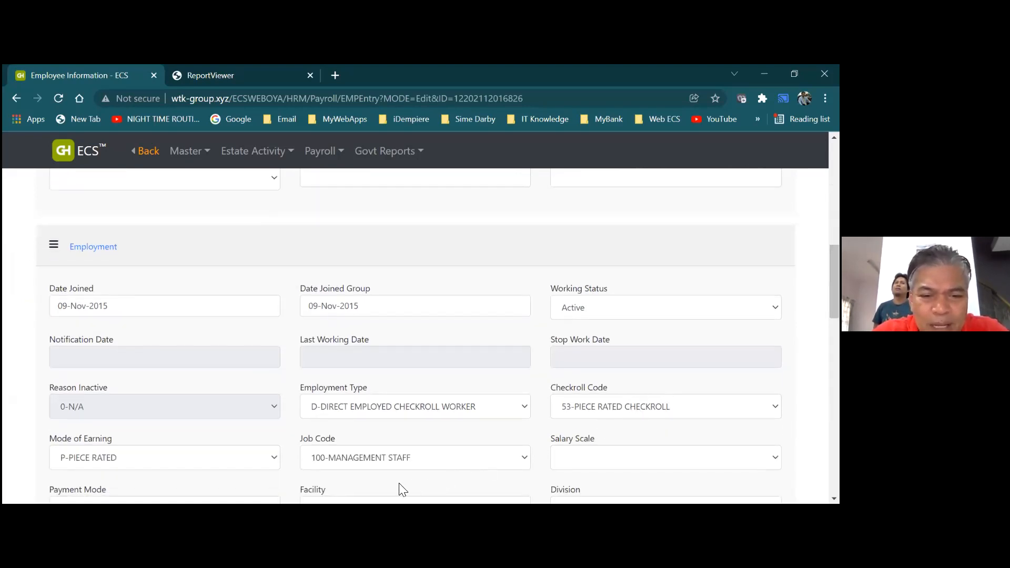
Change the Job Code to 500-PIECE RATED WORKERS, keeping Mode of Earning as P-PIECE RATED
click(528, 462)
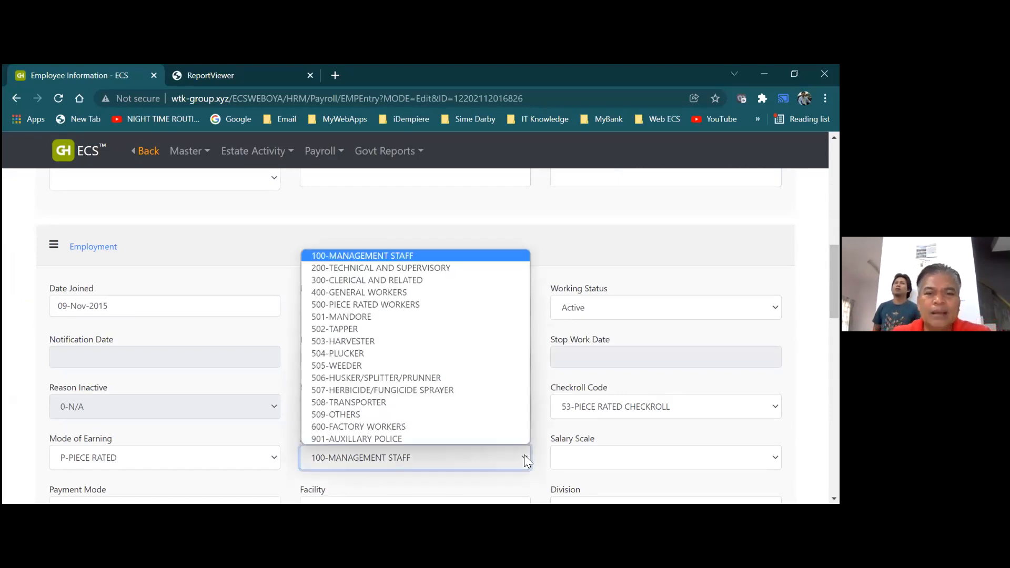
click(439, 308)
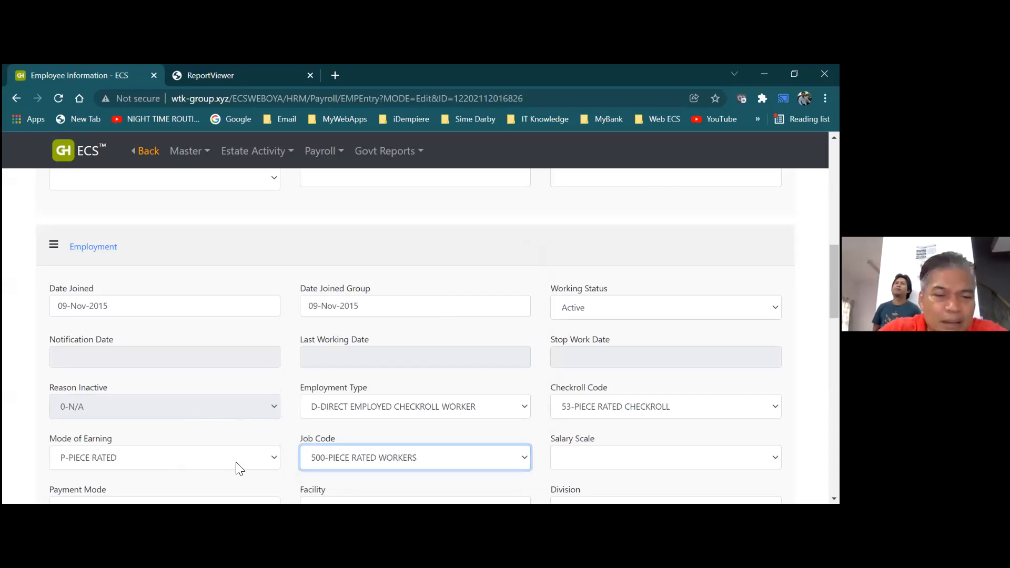
click(275, 461)
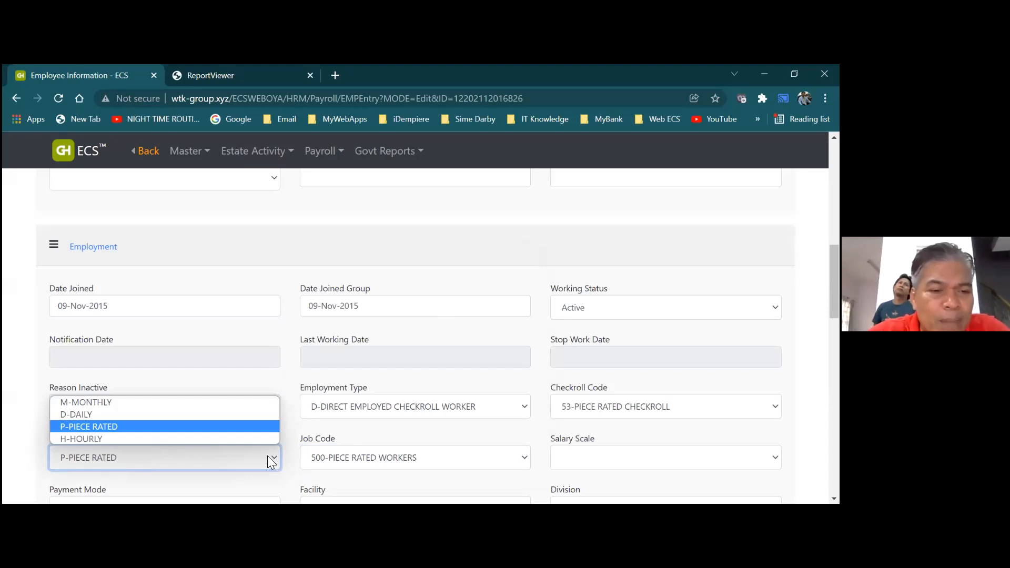
click(231, 424)
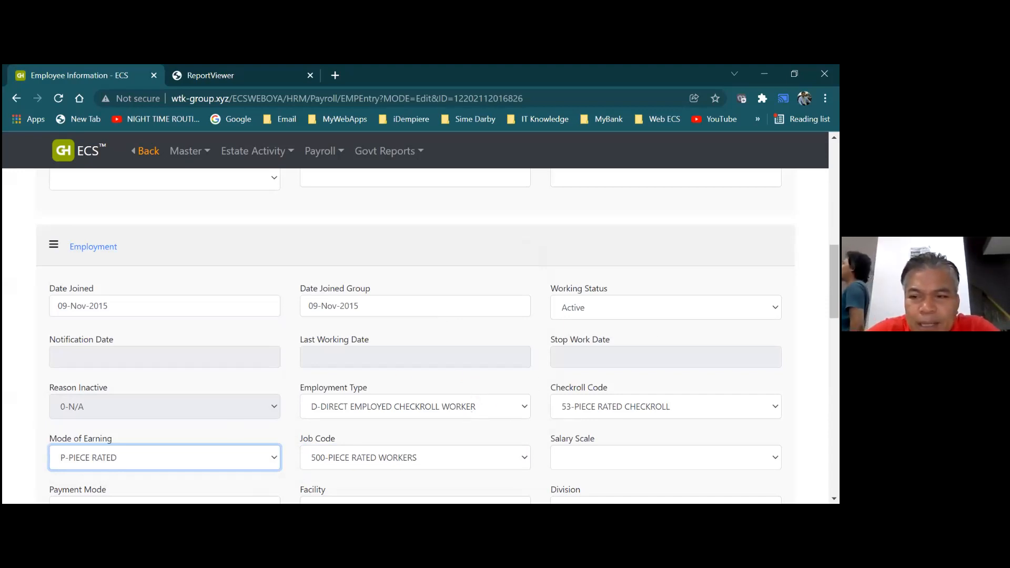
drag(834, 282, 834, 178)
Try saving, dismiss the missing IC No warning, and set Citizenship to ID-INDONESIAN
click(45, 271)
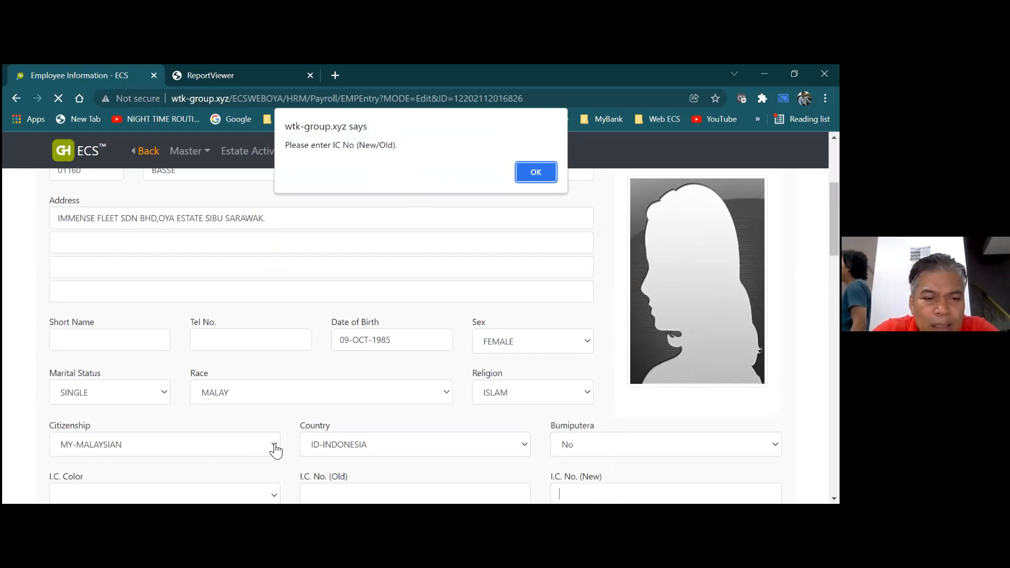
click(535, 172)
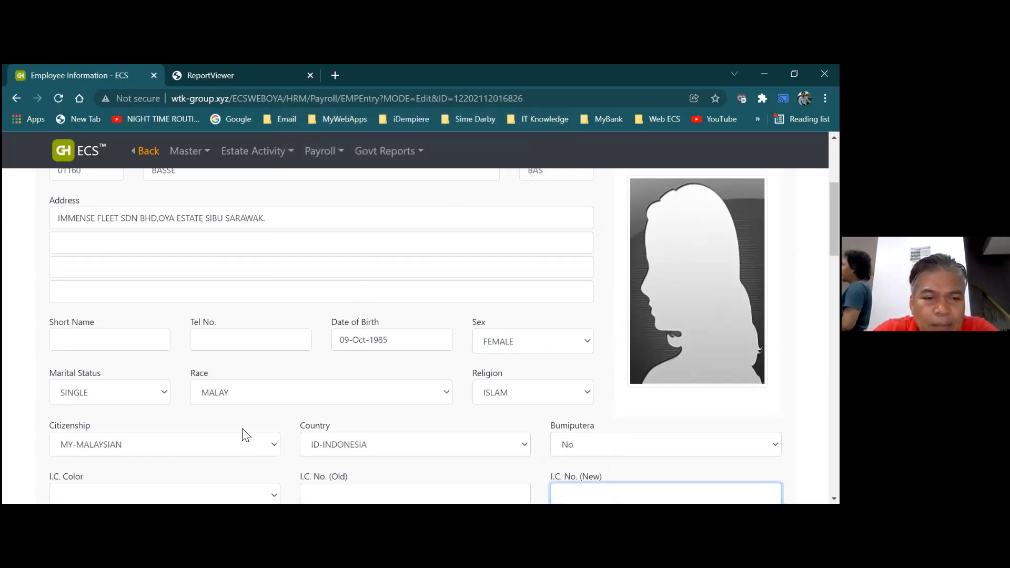
click(243, 443)
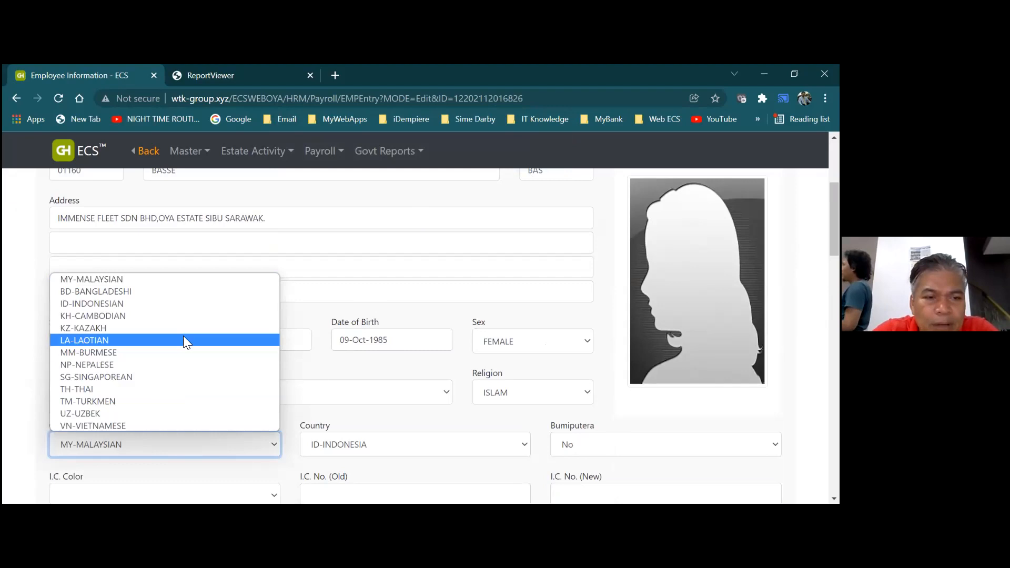
click(180, 305)
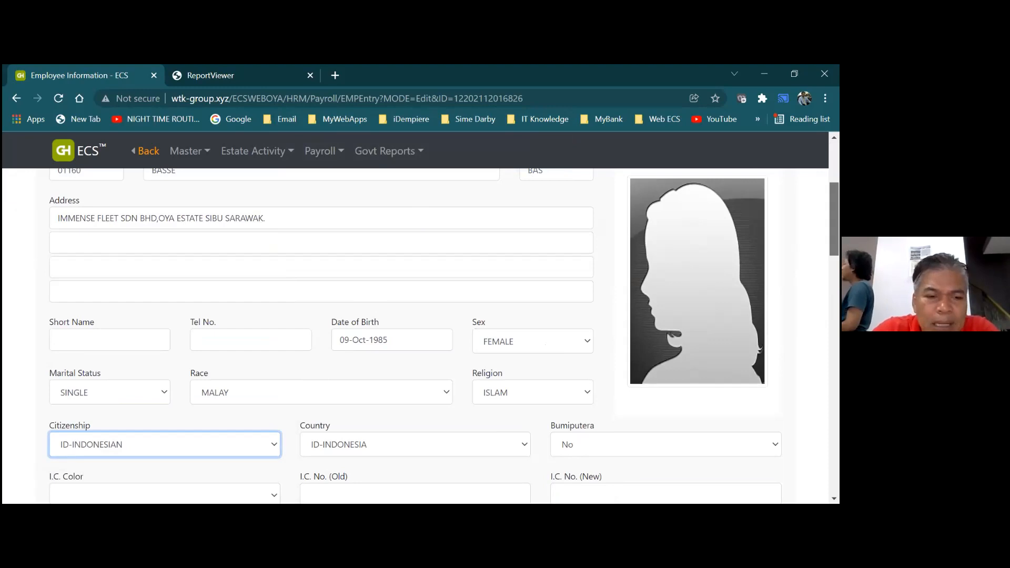
Set the employee's EPF indicator to N-NOT PAYING EPF
scroll(421, 336, down, 3)
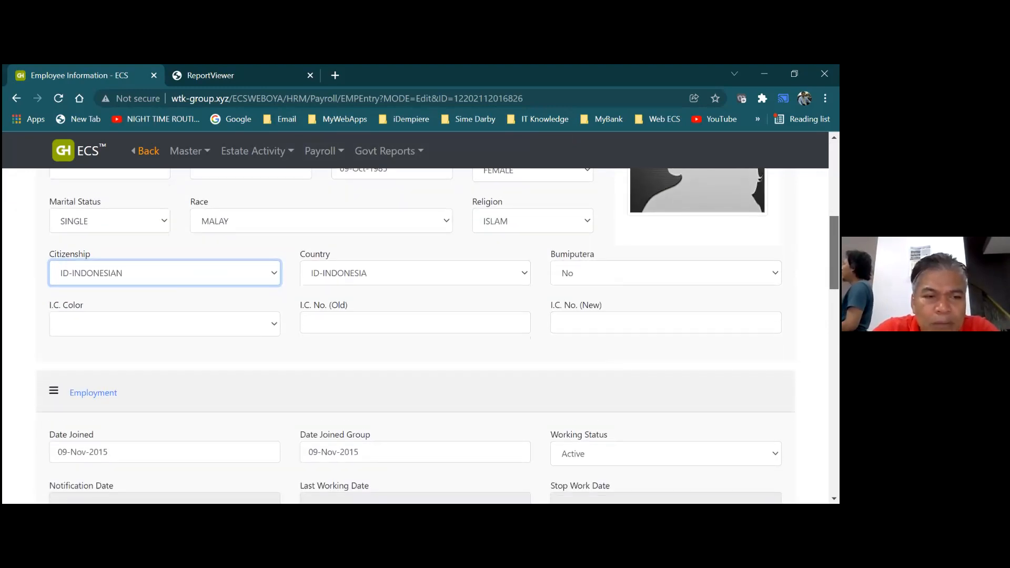
scroll(421, 337, down, 2)
scroll(421, 336, down, 6)
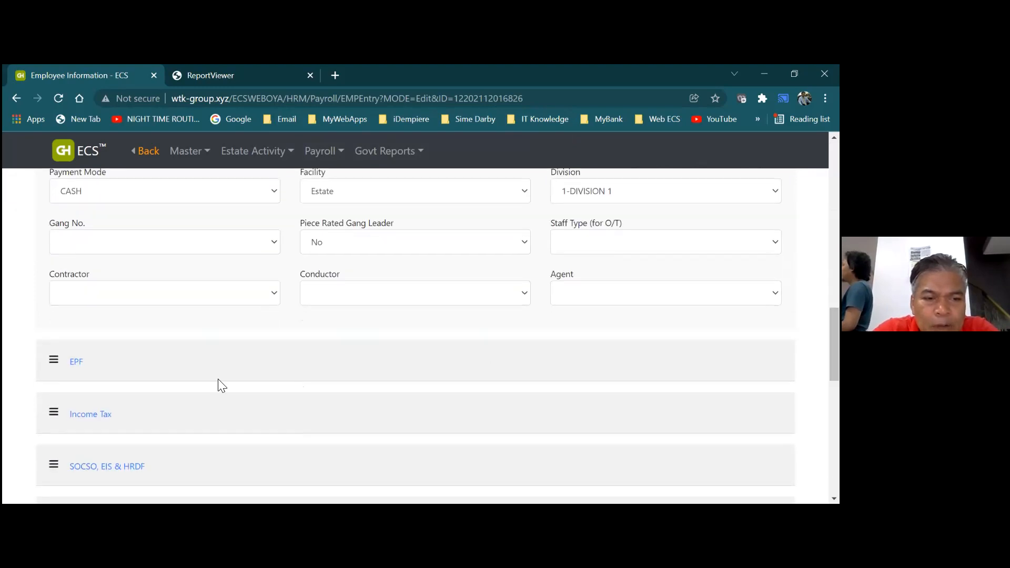
click(75, 364)
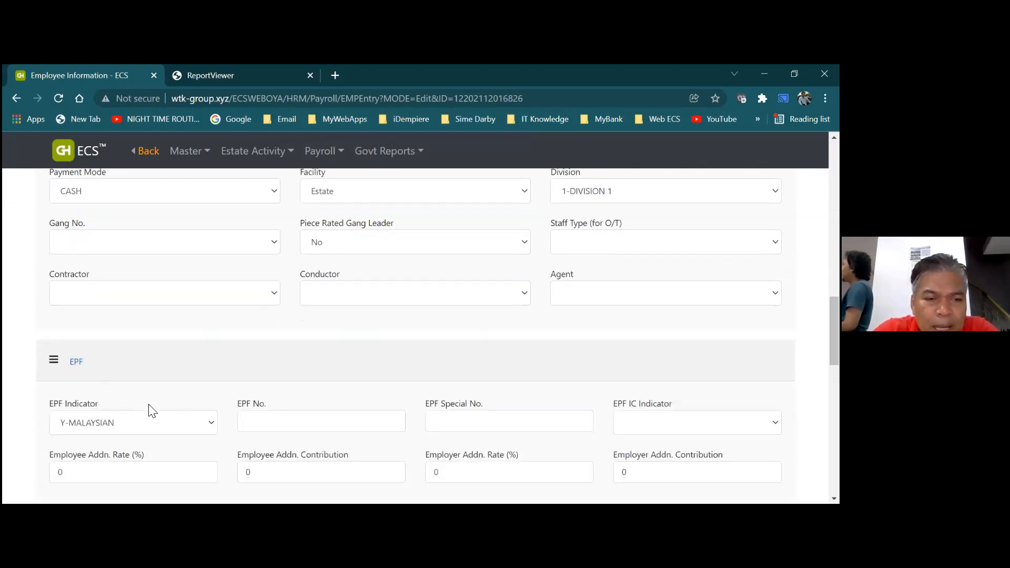
click(212, 426)
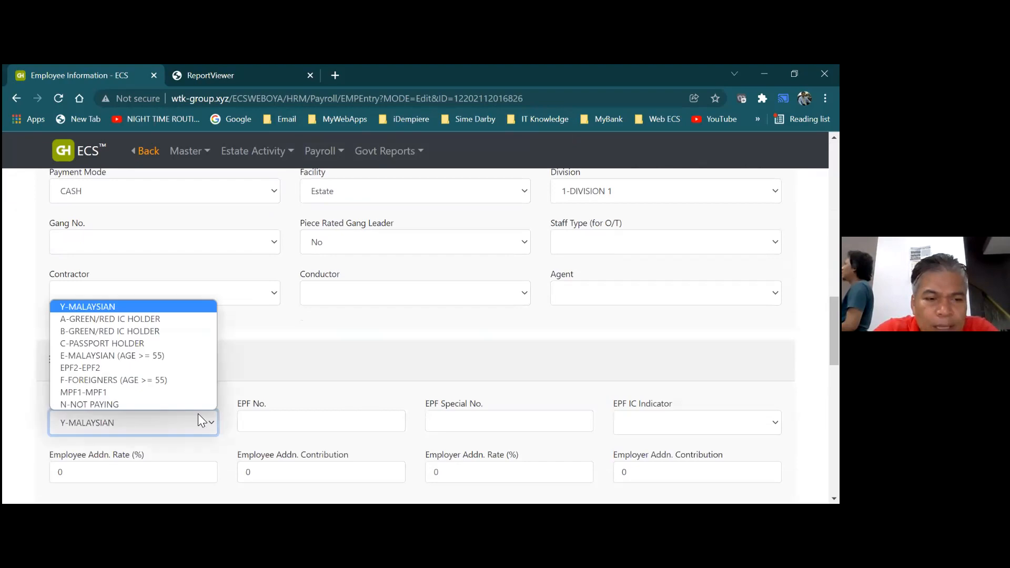
click(197, 405)
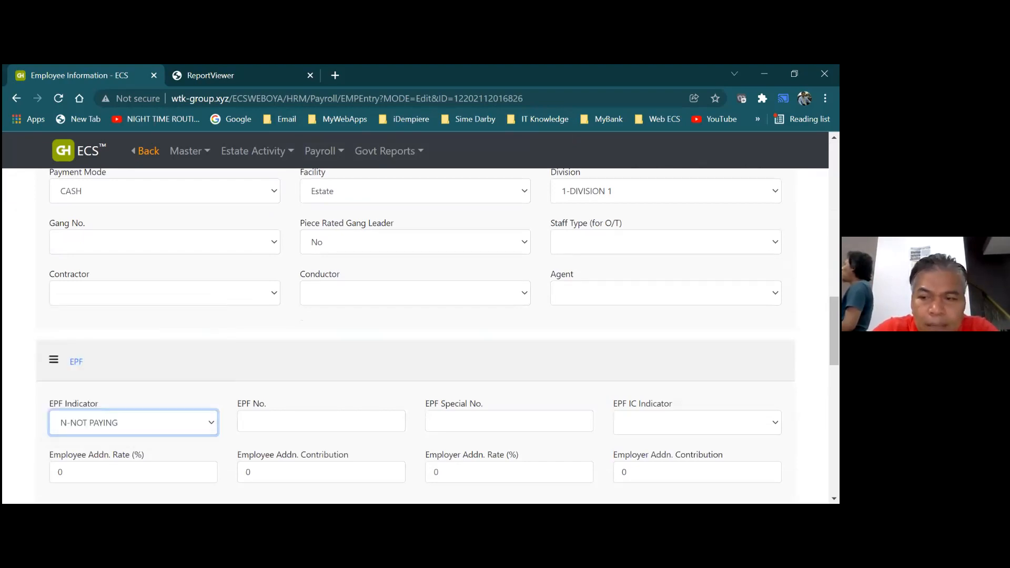
Under Foreign Workers details, enter the passport number with expiry date 31-Jan-2022
scroll(416, 337, down, 3)
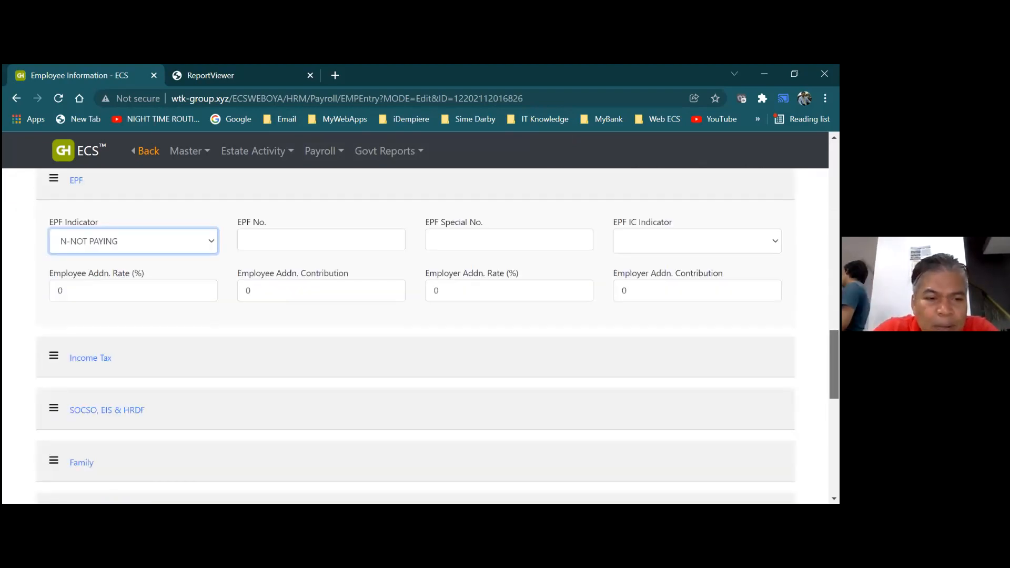
scroll(416, 337, down, 2)
scroll(416, 337, down, 1)
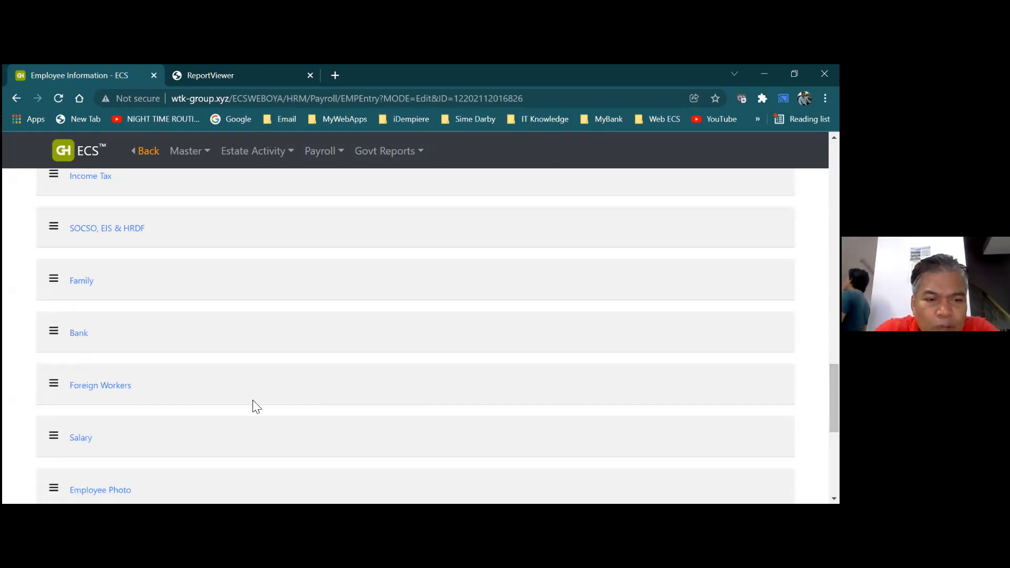
click(123, 393)
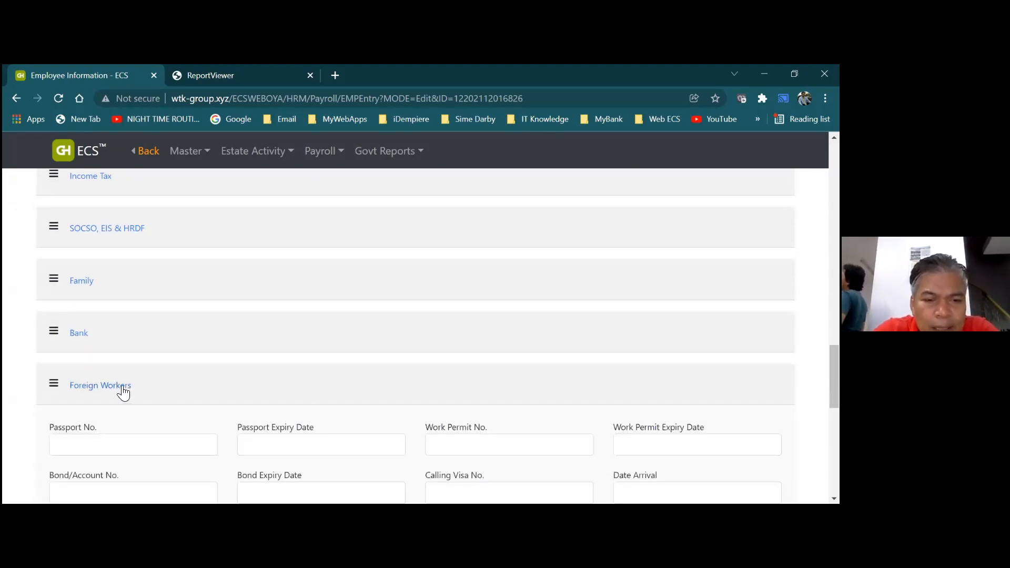
click(115, 445)
text(123456)
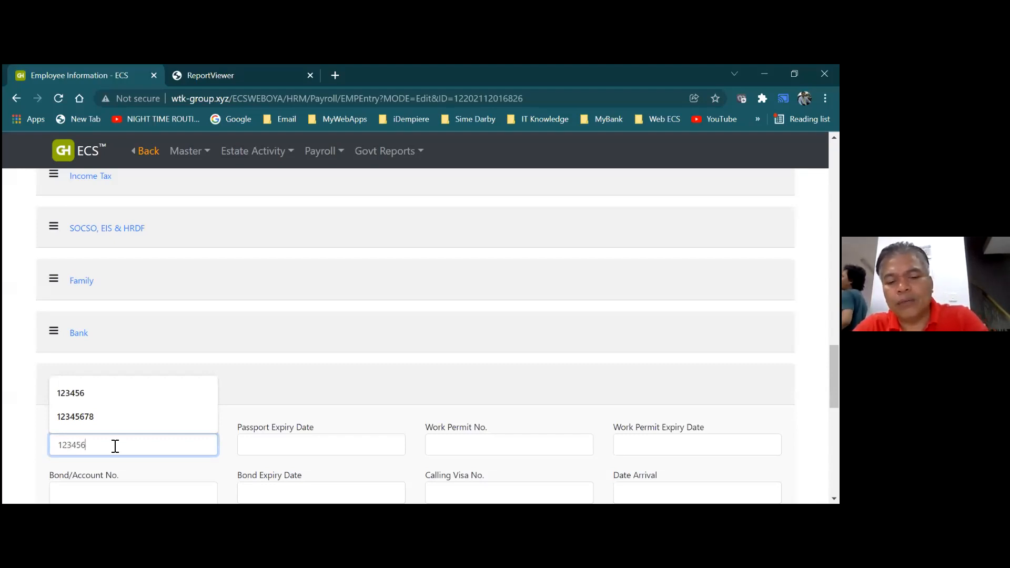
text(7889)
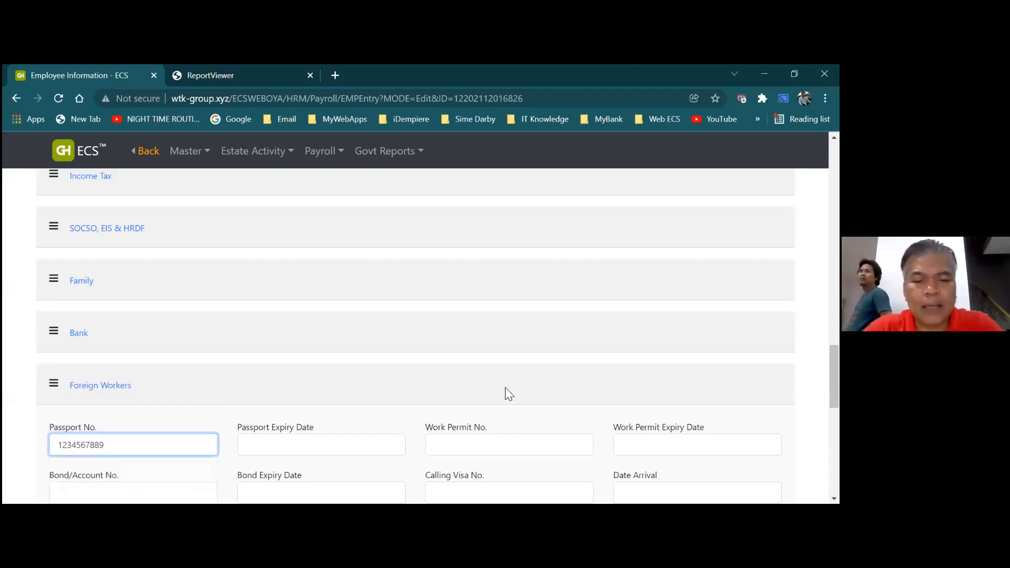
click(396, 442)
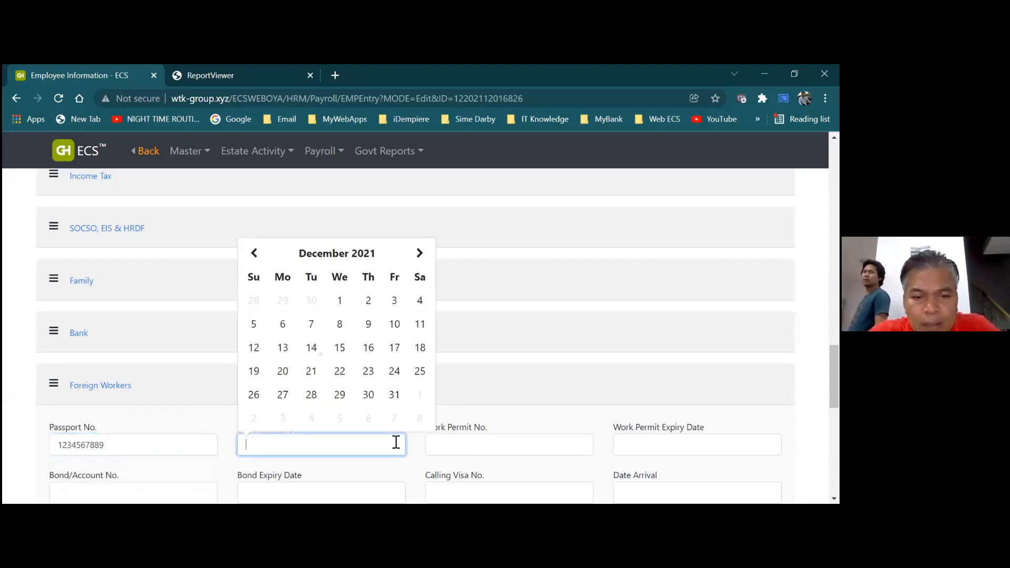
click(420, 255)
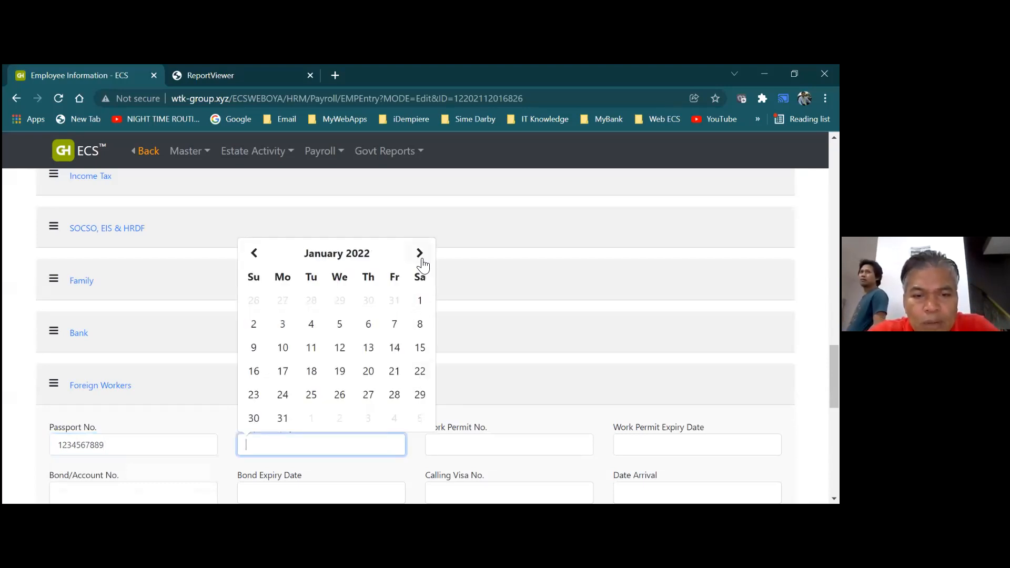
click(285, 419)
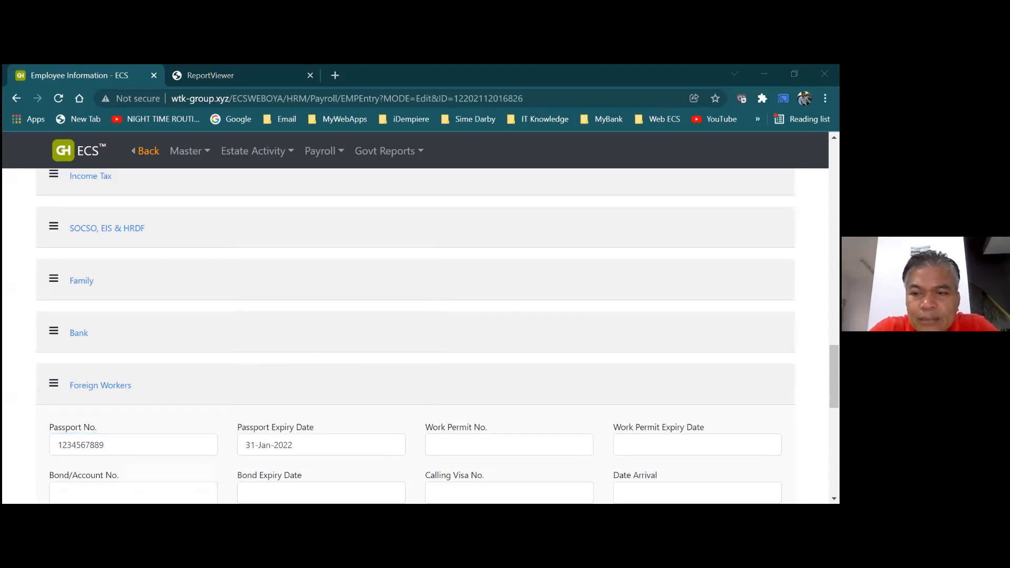
Save the updated employee record and dismiss the saved confirmation
scroll(416, 337, up, 15)
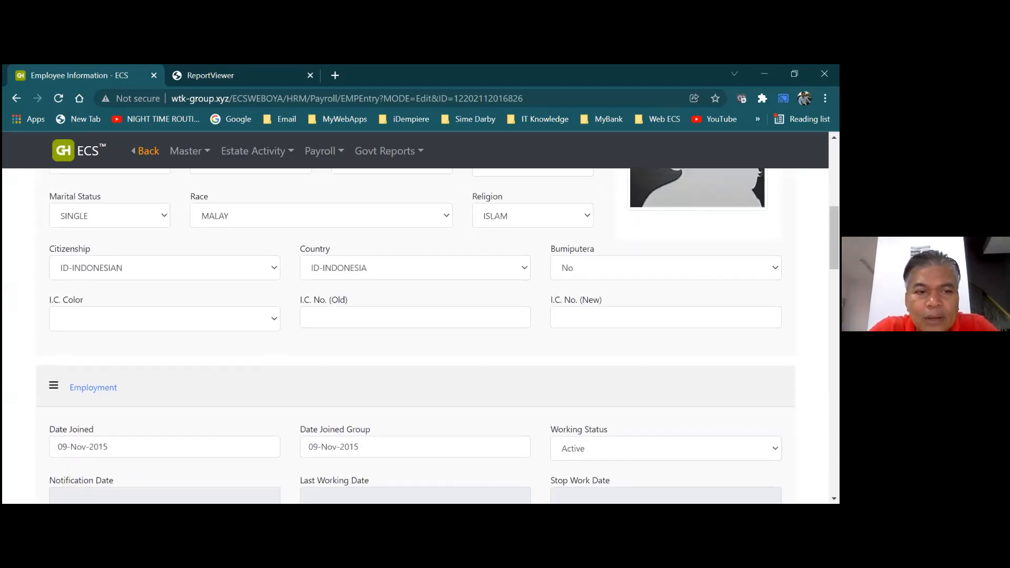
scroll(416, 337, up, 4)
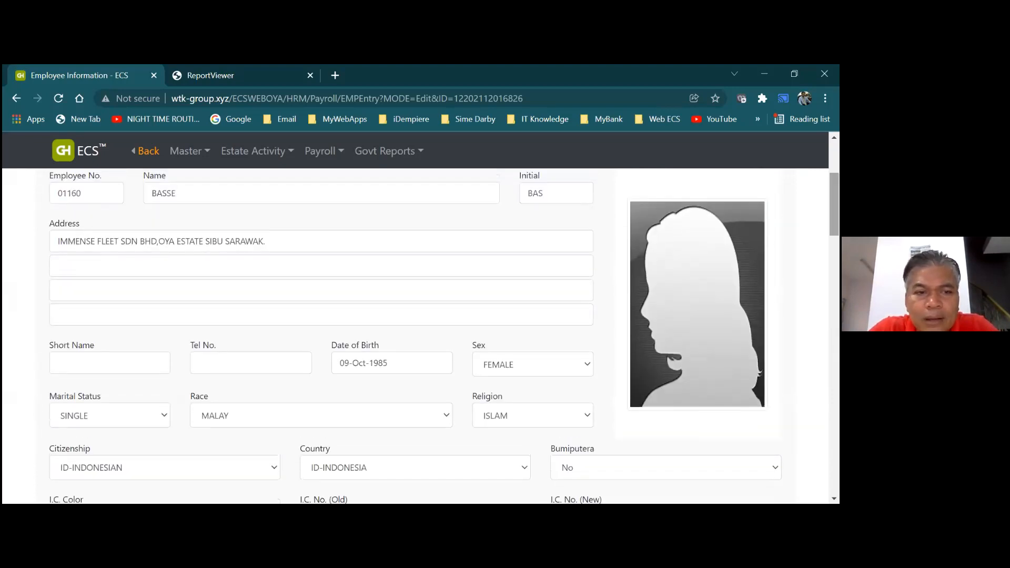
scroll(161, 280, up, 4)
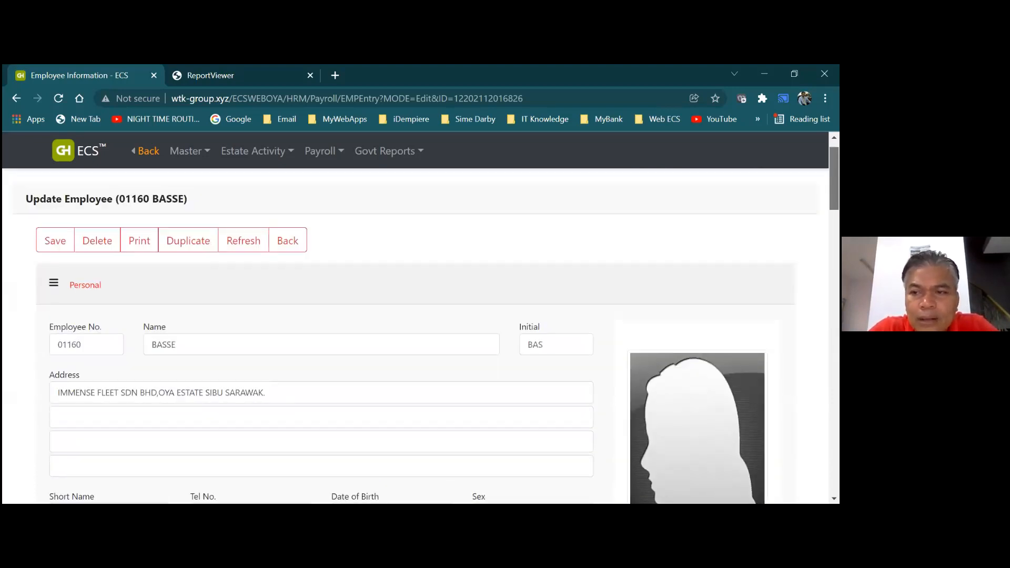
click(61, 272)
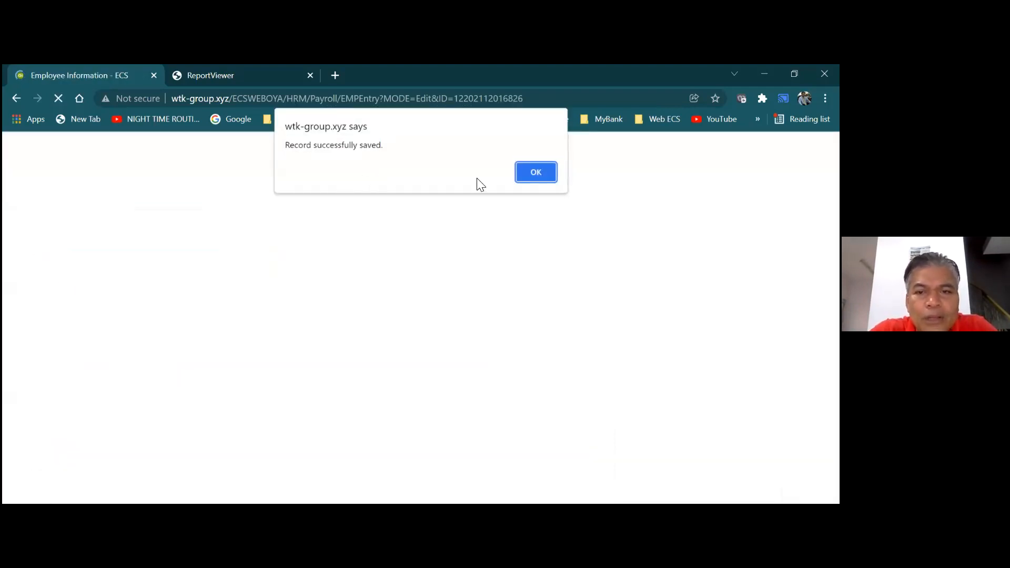
click(536, 171)
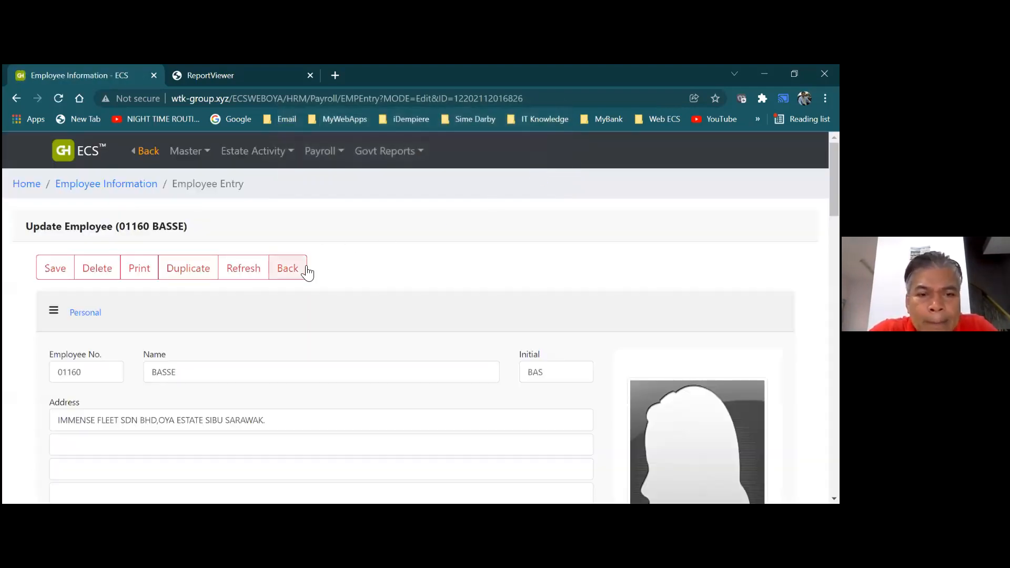
Leave the employee record for the Employee Information list, then return to the dashboard
click(289, 269)
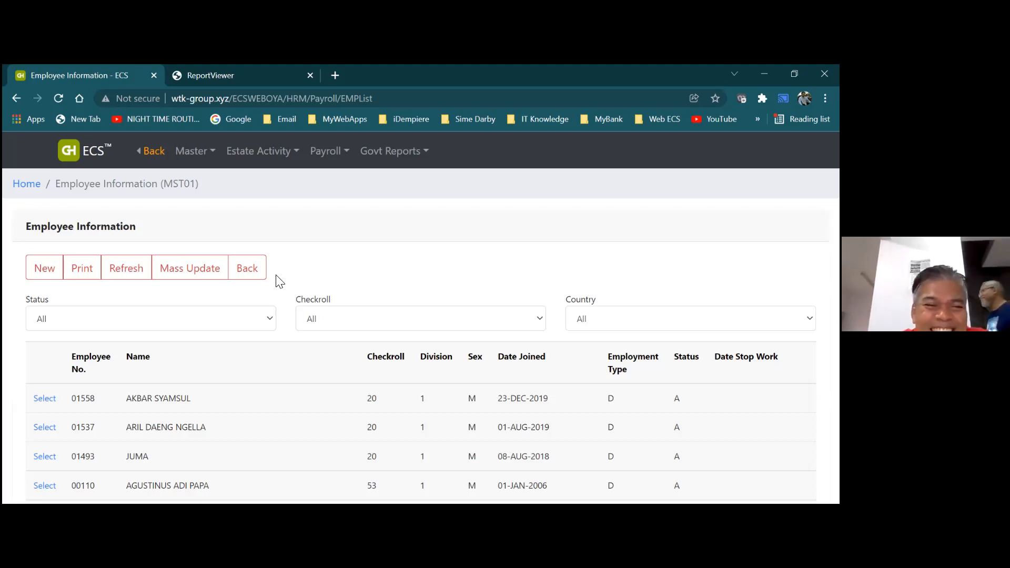
click(259, 280)
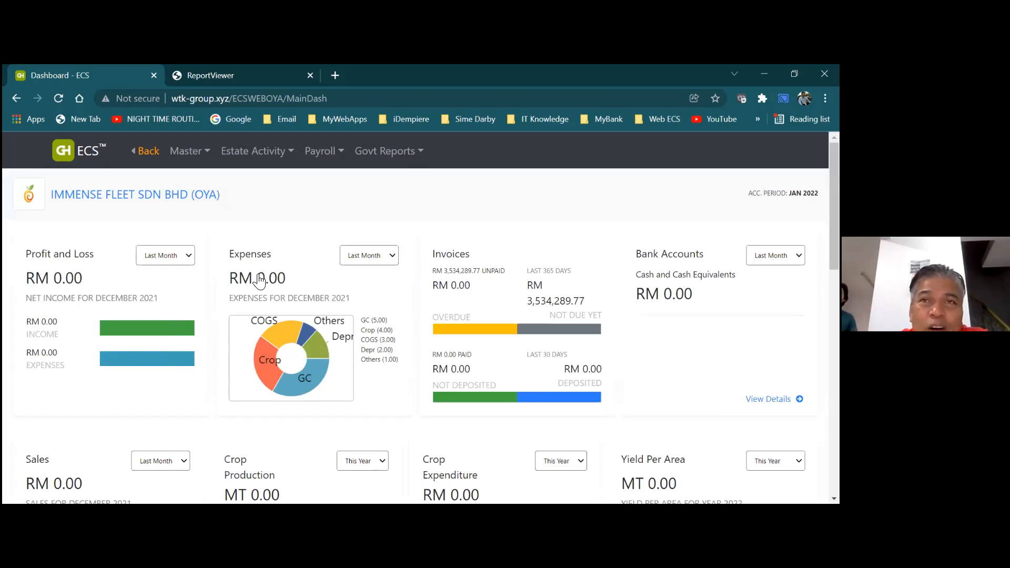
Open Estate Activity and go to the Oil Palm Harvester Reception (03P) list
click(242, 166)
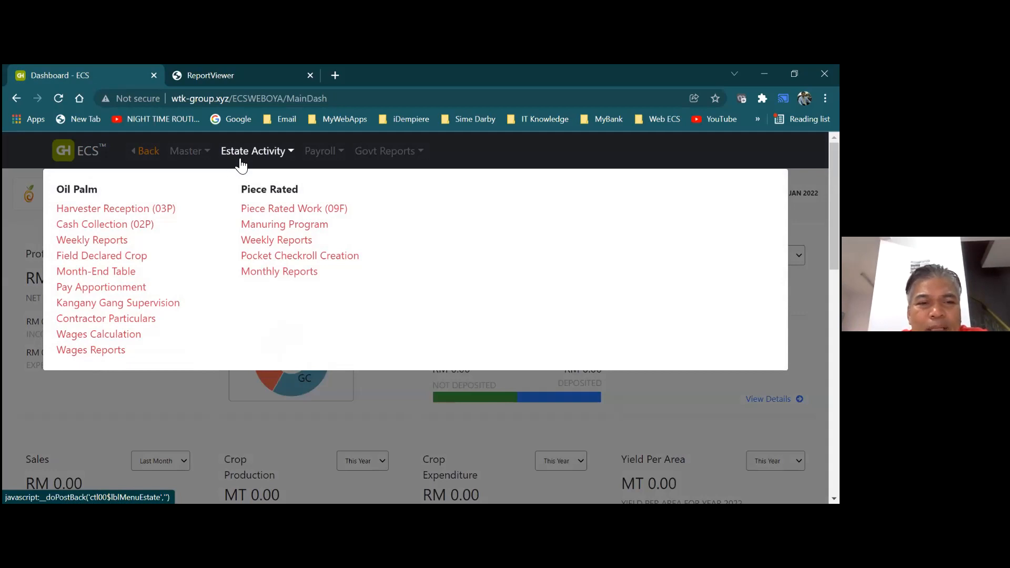
click(167, 211)
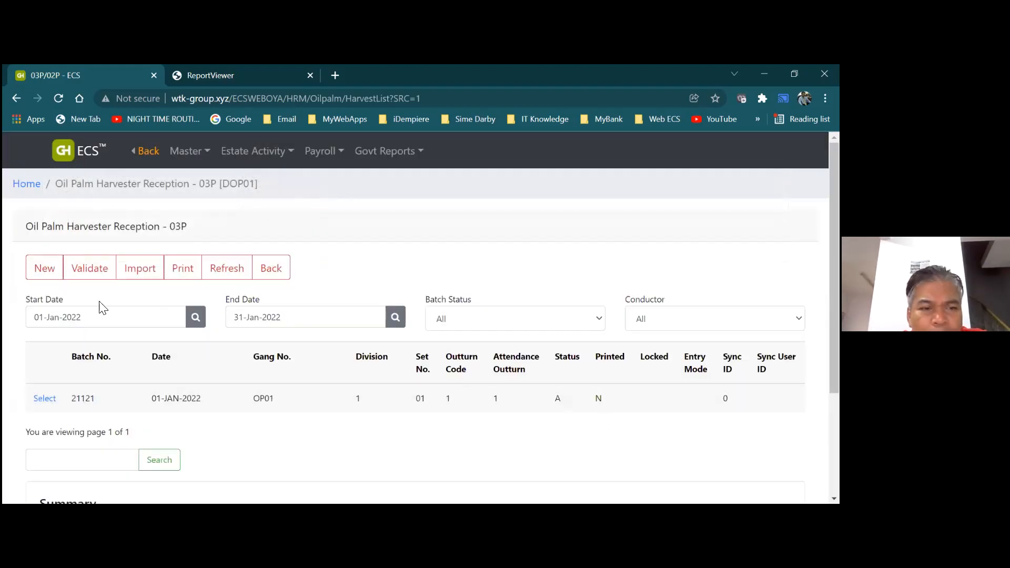
Start a new Oil Palm Harvester Reception (03P) batch entry
click(45, 269)
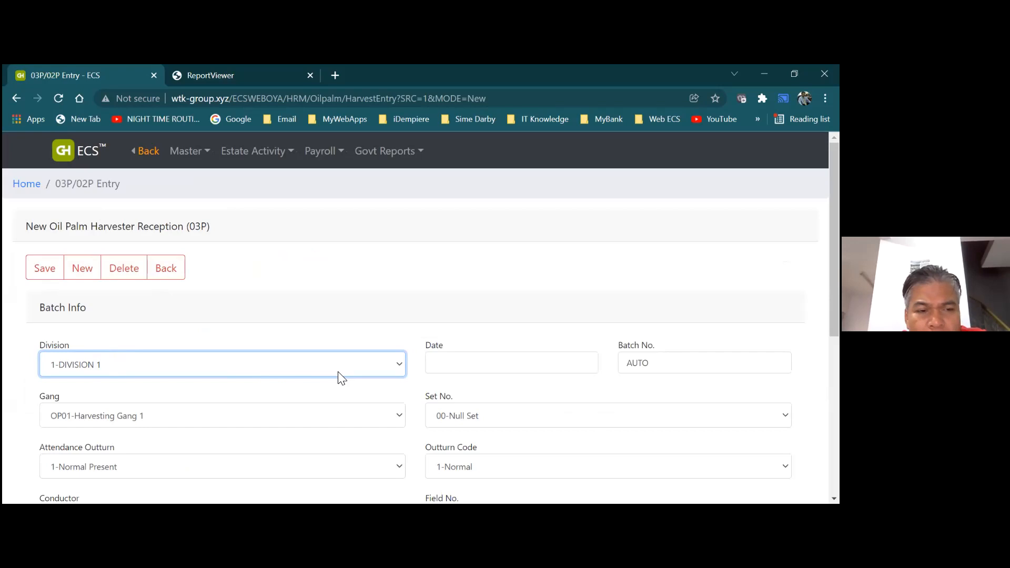
click(402, 363)
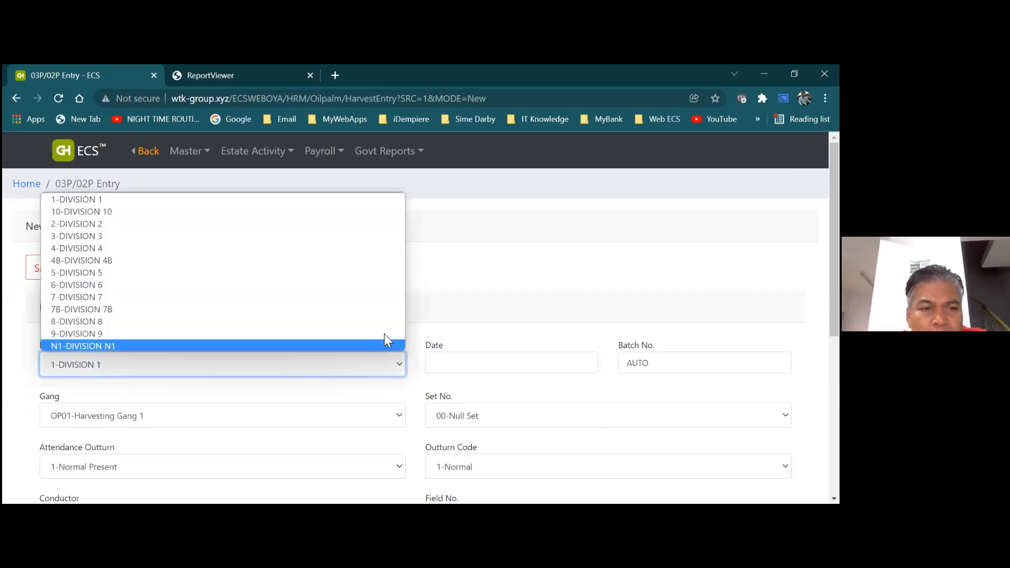
Fill the batch with Division 1-DIVISION 1, date 02-Jan-2022, gang OP01 and set 01
click(345, 199)
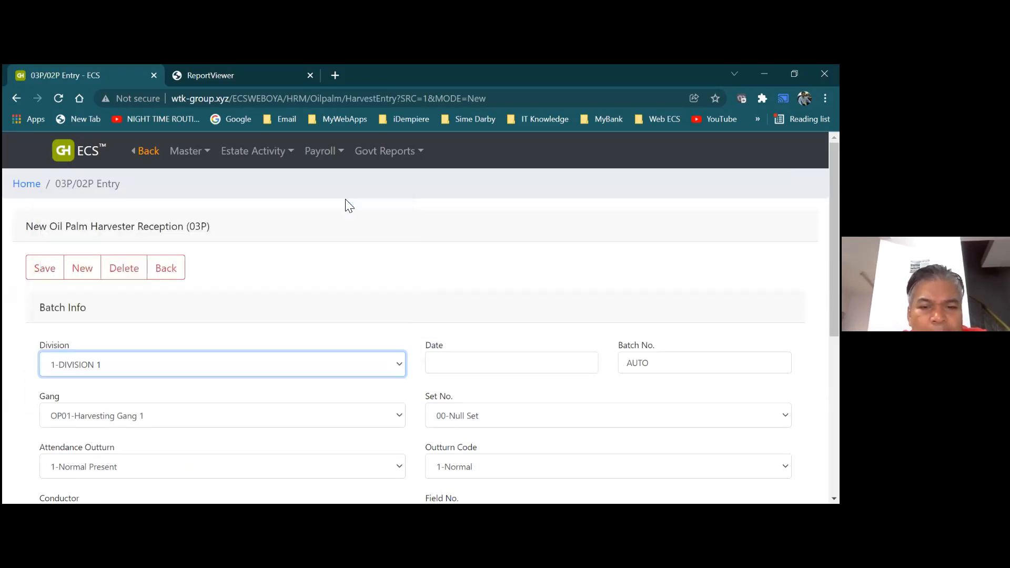
click(484, 372)
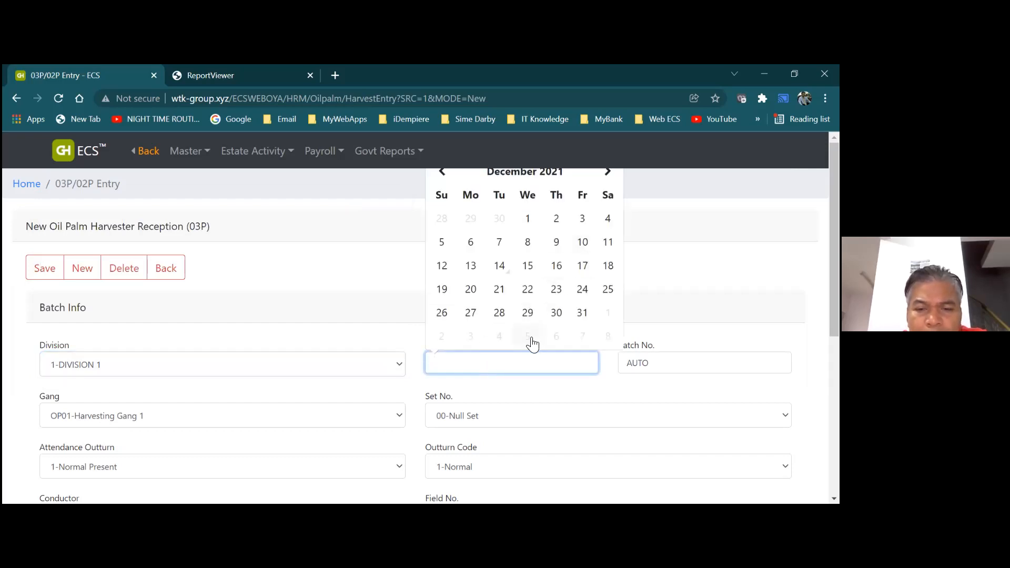
click(608, 174)
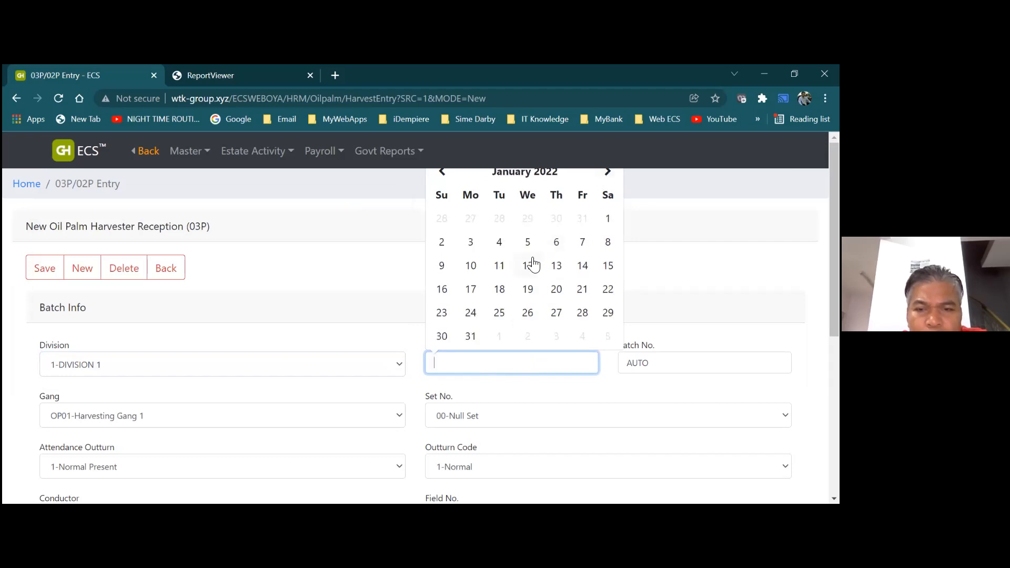
click(443, 243)
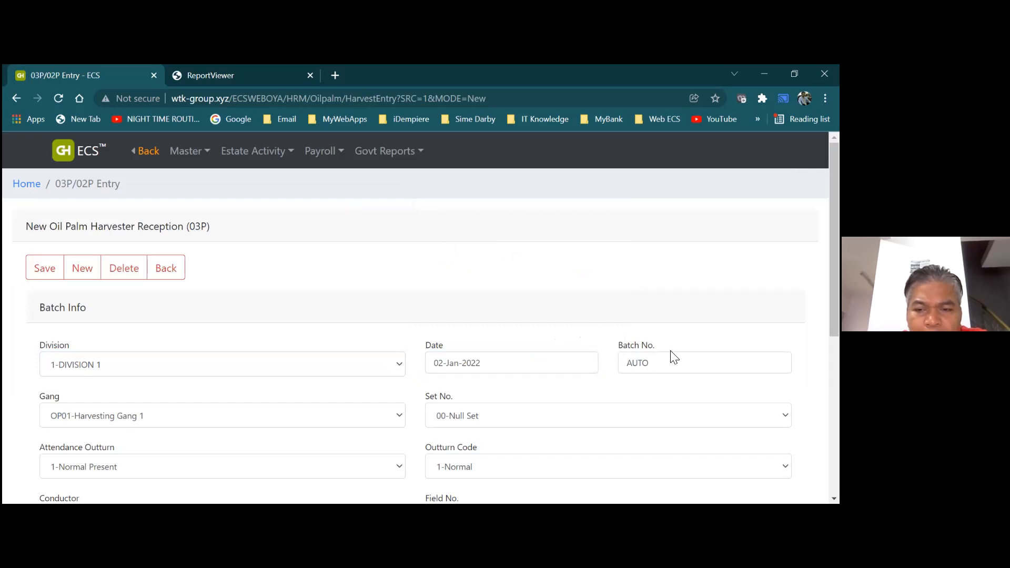
click(256, 416)
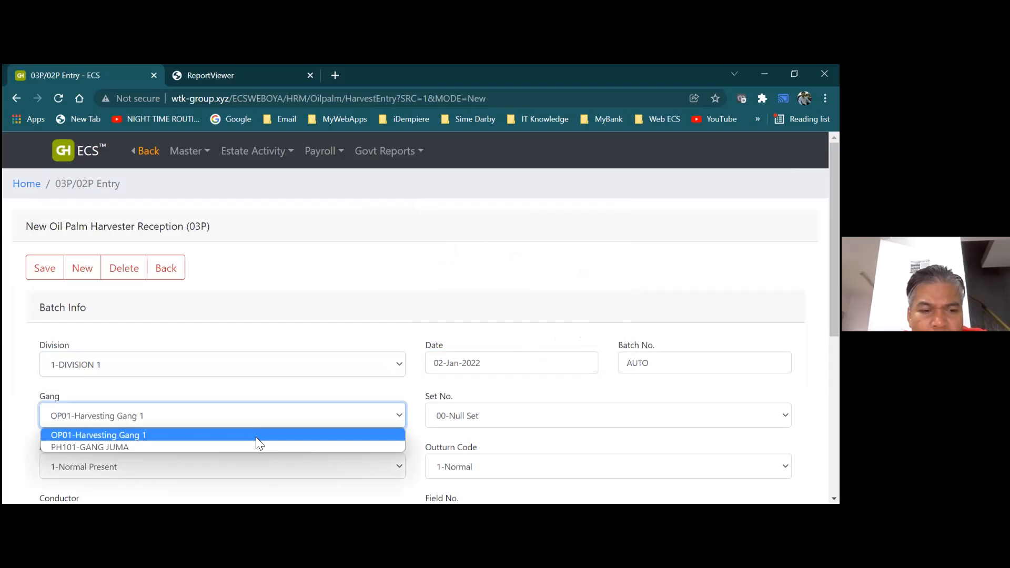
click(258, 437)
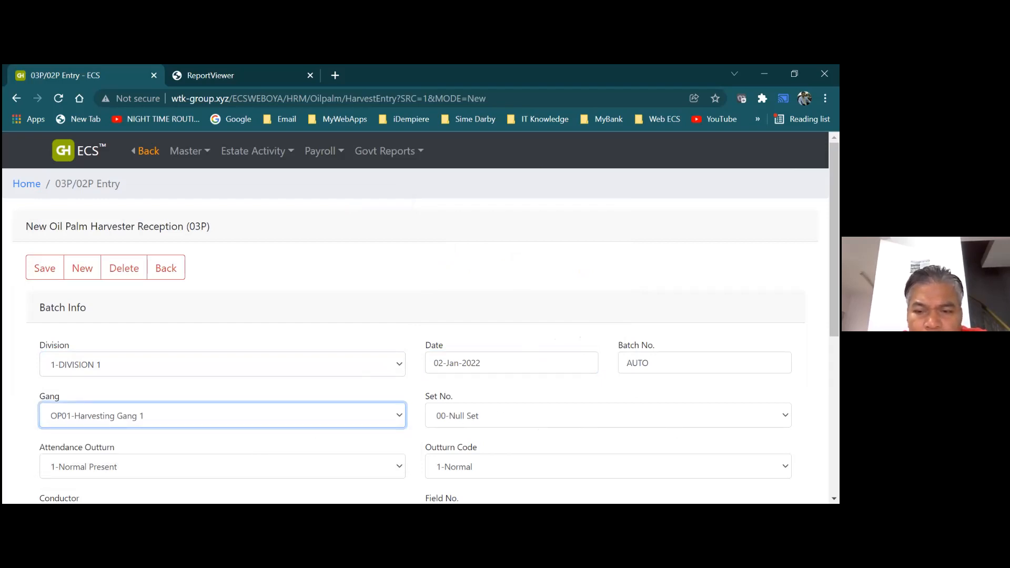
click(608, 416)
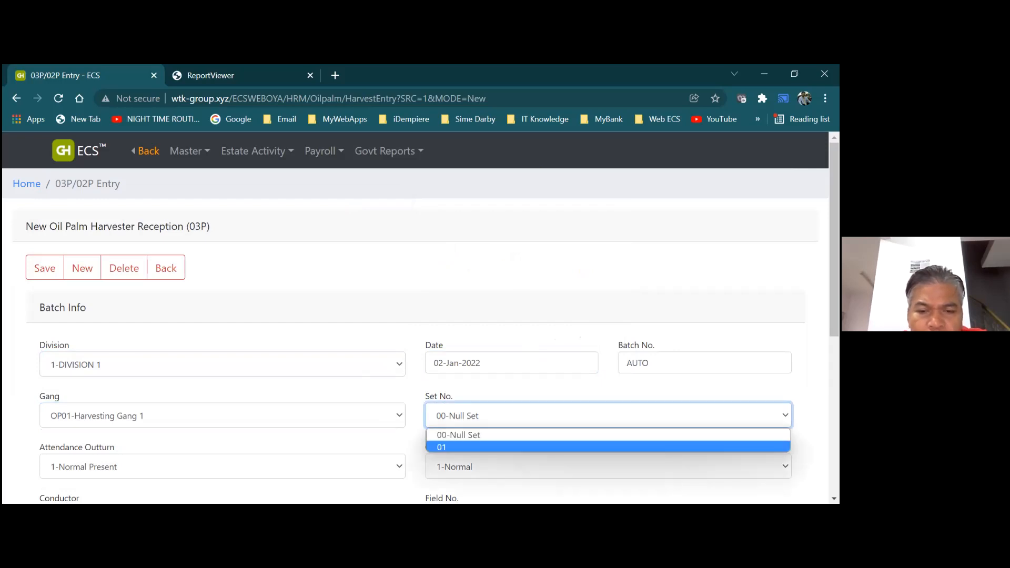
click(610, 447)
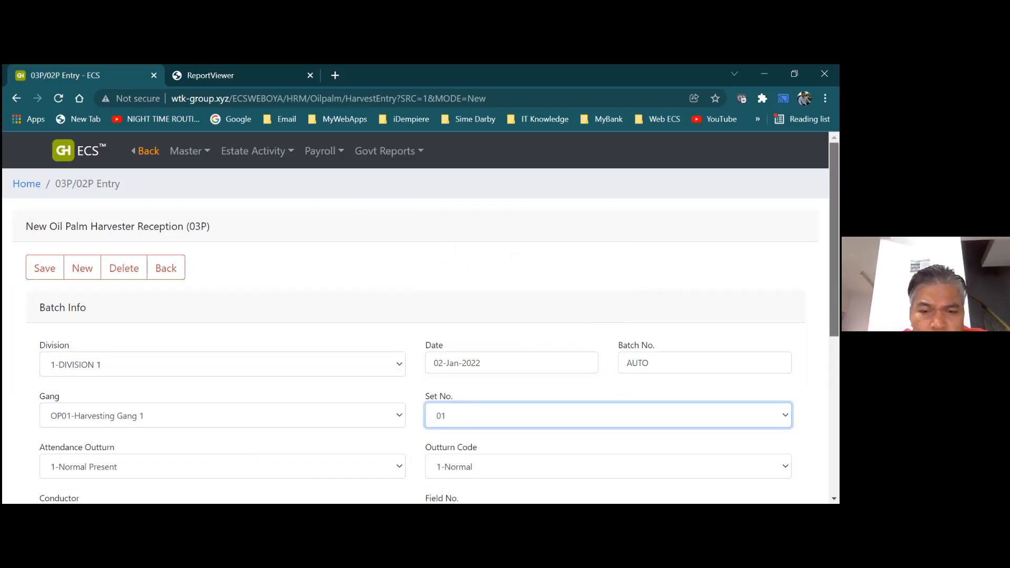
Save the new harvester reception batch
scroll(834, 252, down, 1)
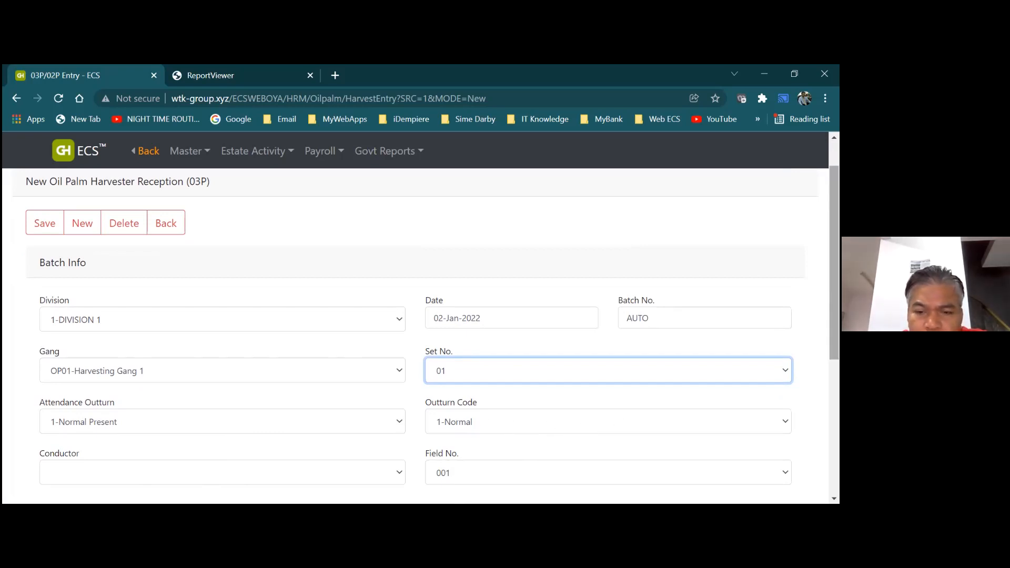
scroll(421, 326, down, 1)
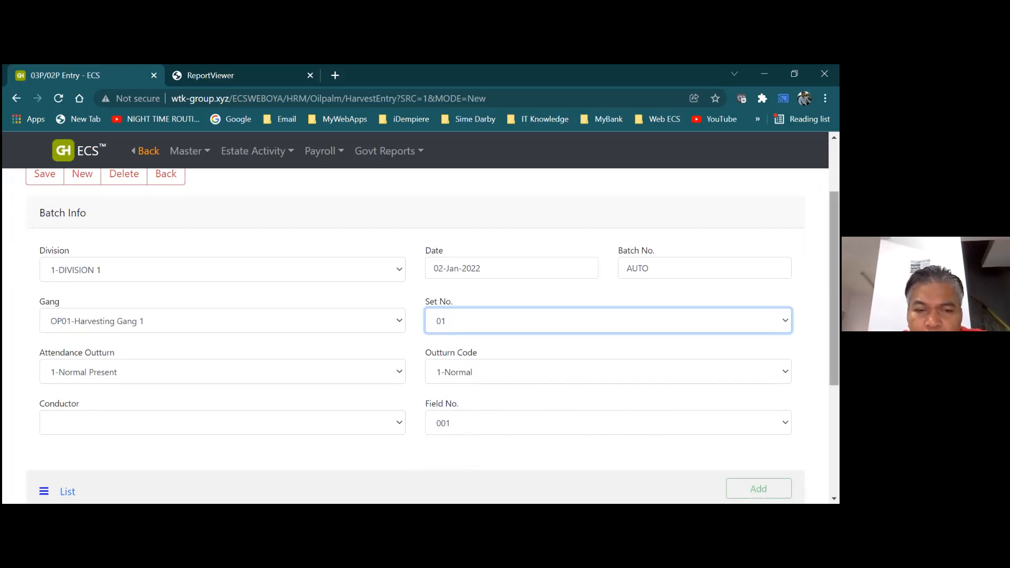
scroll(479, 392, up, 2)
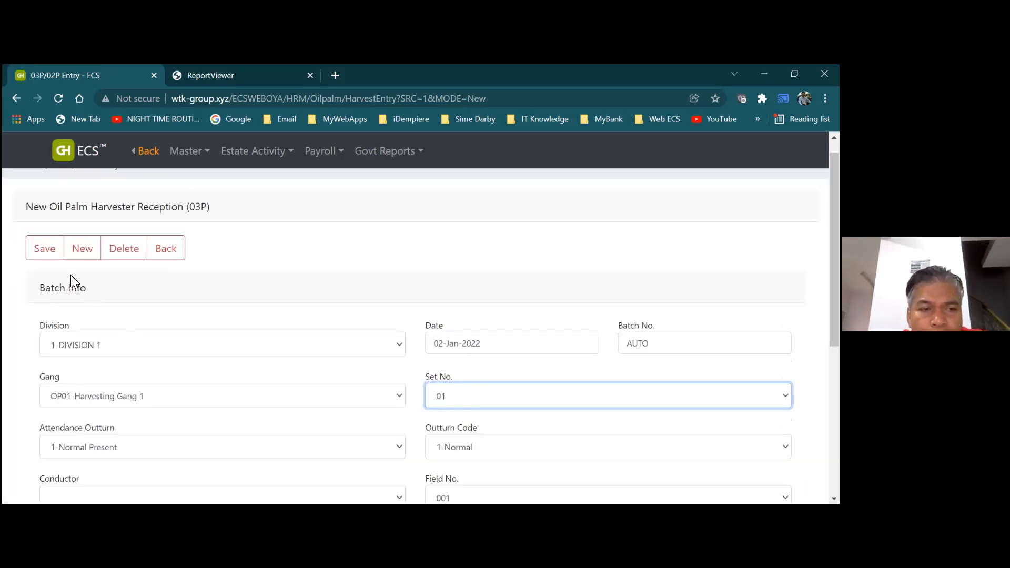
click(49, 252)
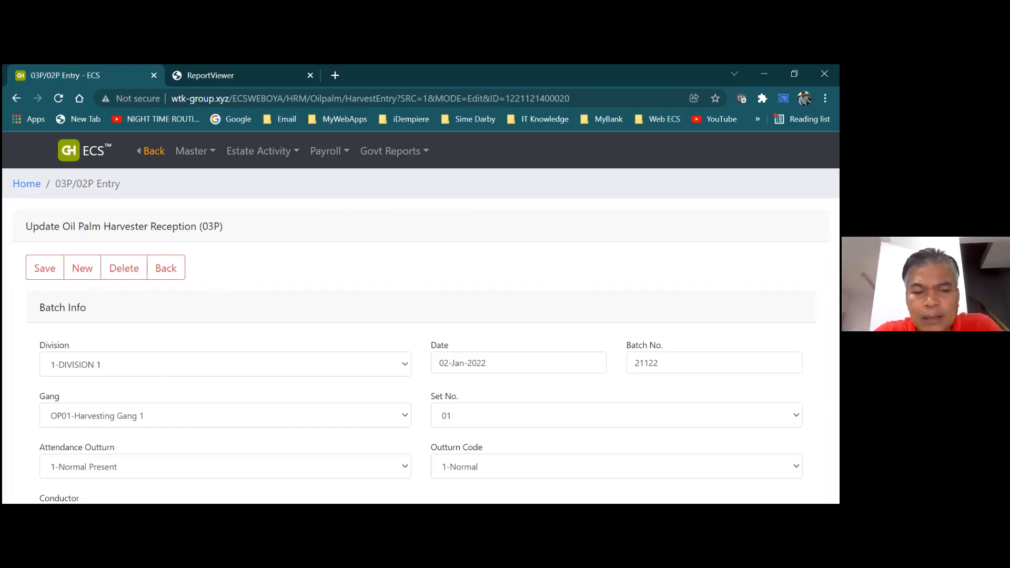
Scroll to batch 21122's harvester list and select the first field 001 line
scroll(421, 337, down, 5)
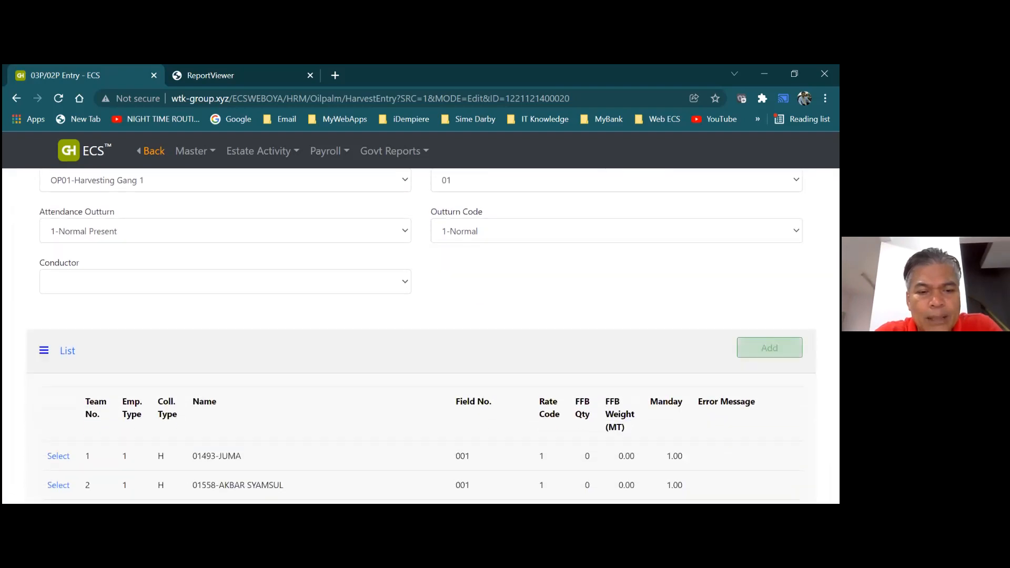
scroll(421, 337, down, 1)
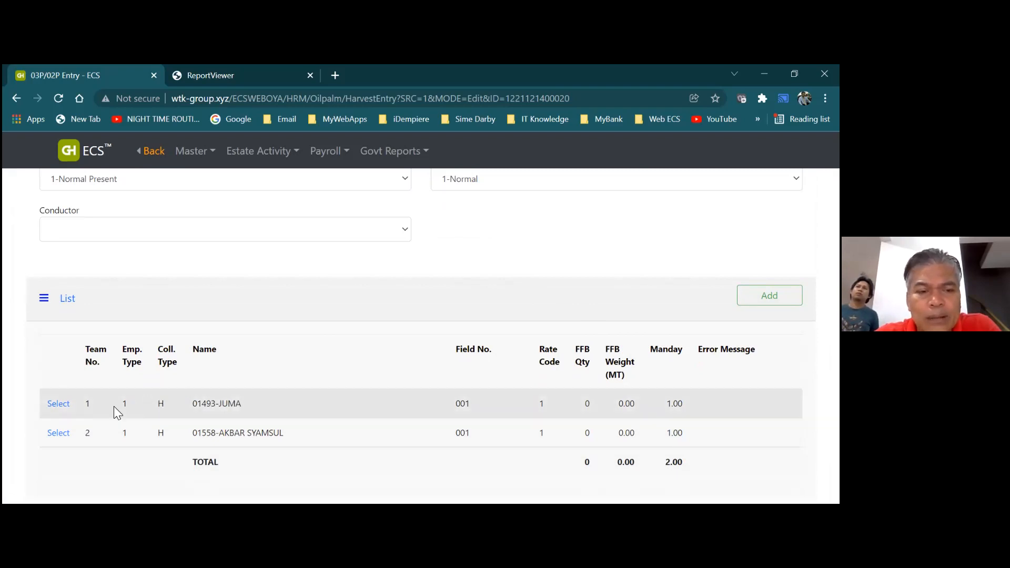
click(69, 406)
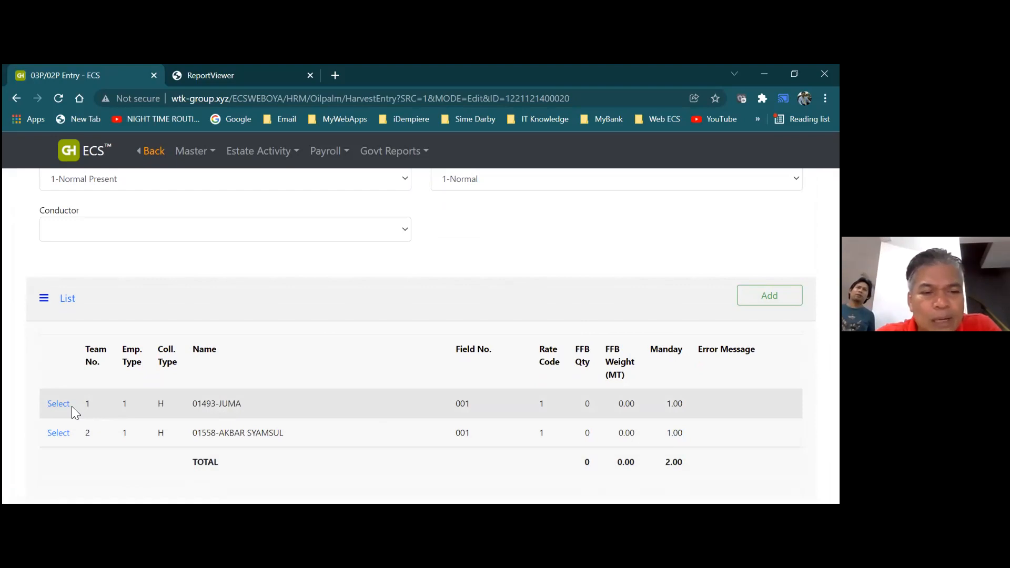
Set team 1's harvester line to FFB quantity 120 and manday 0.25, then save it
click(61, 408)
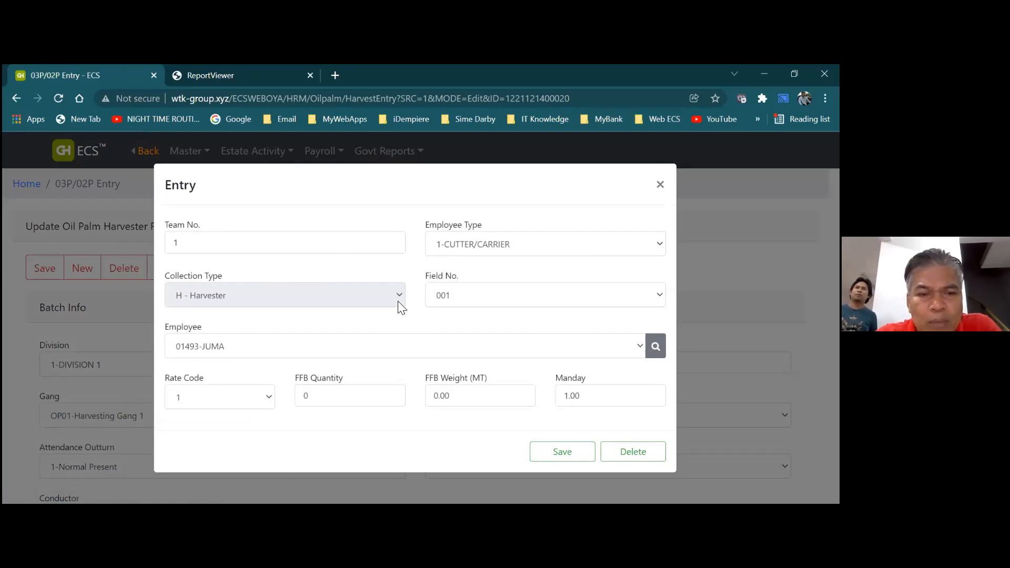
click(337, 401)
key(BackSpace)
text(1)
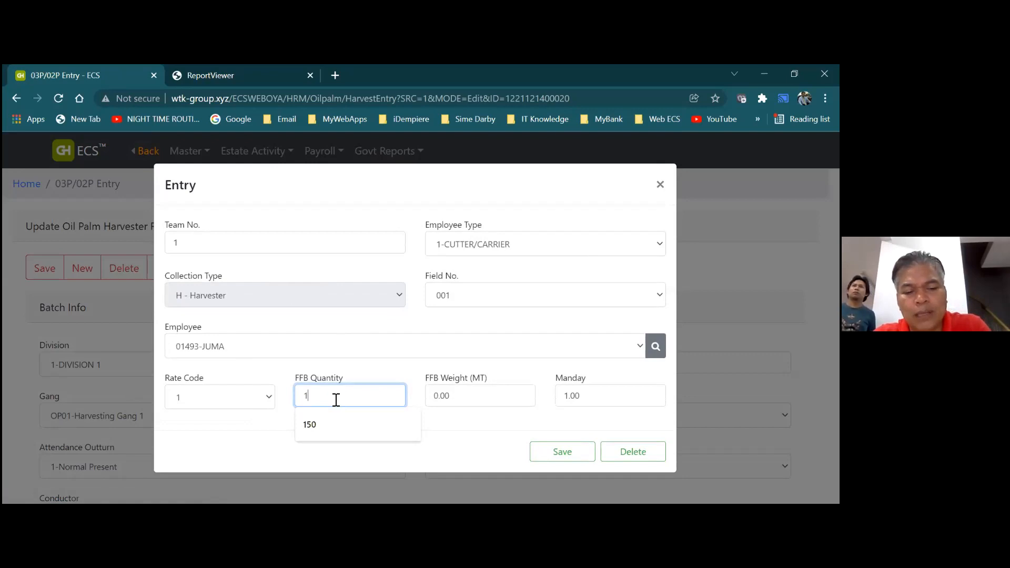
text(20)
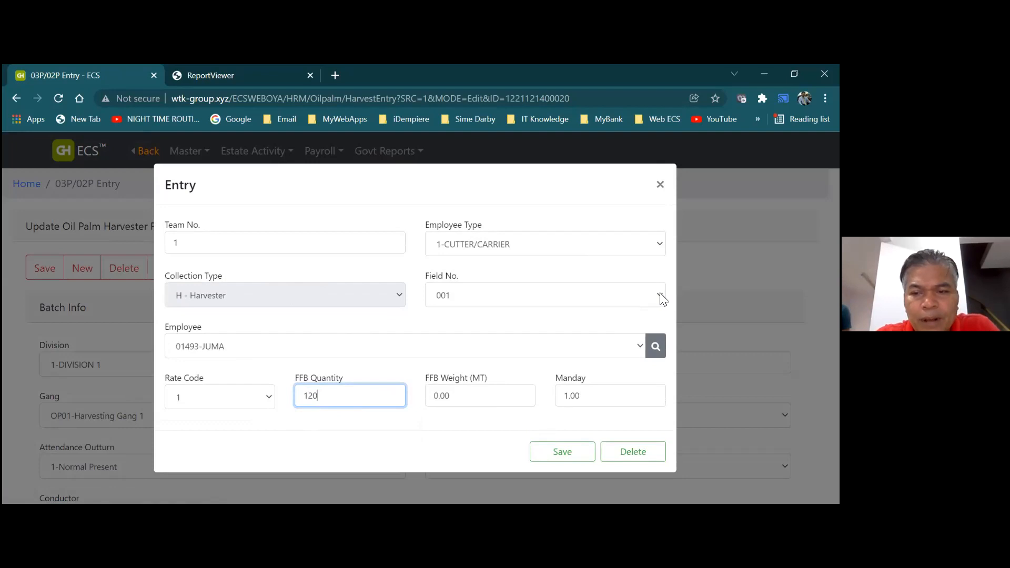
click(587, 398)
key(BackSpace)
key(BackSpace)
key(BackSpace)
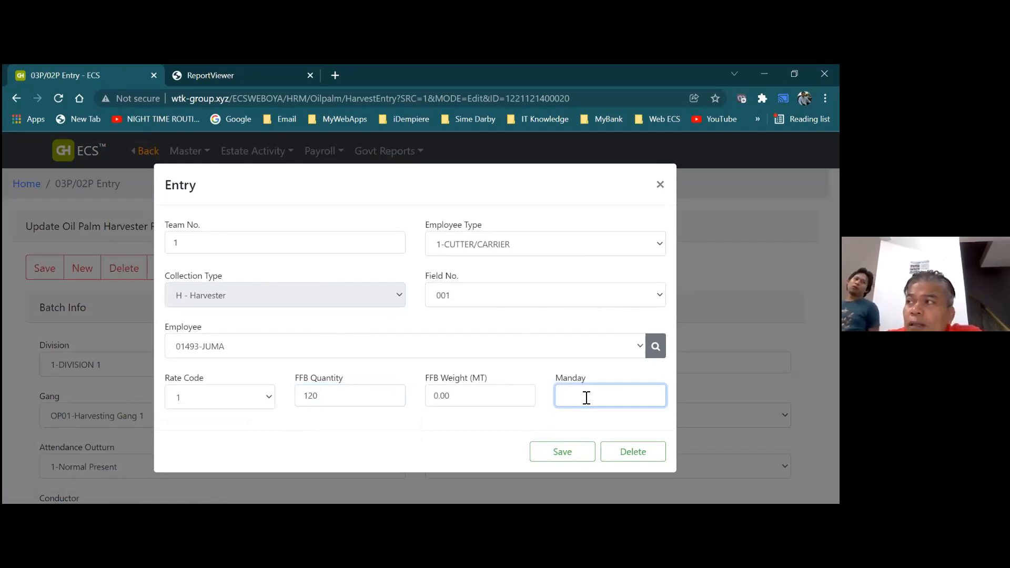
text(0.25)
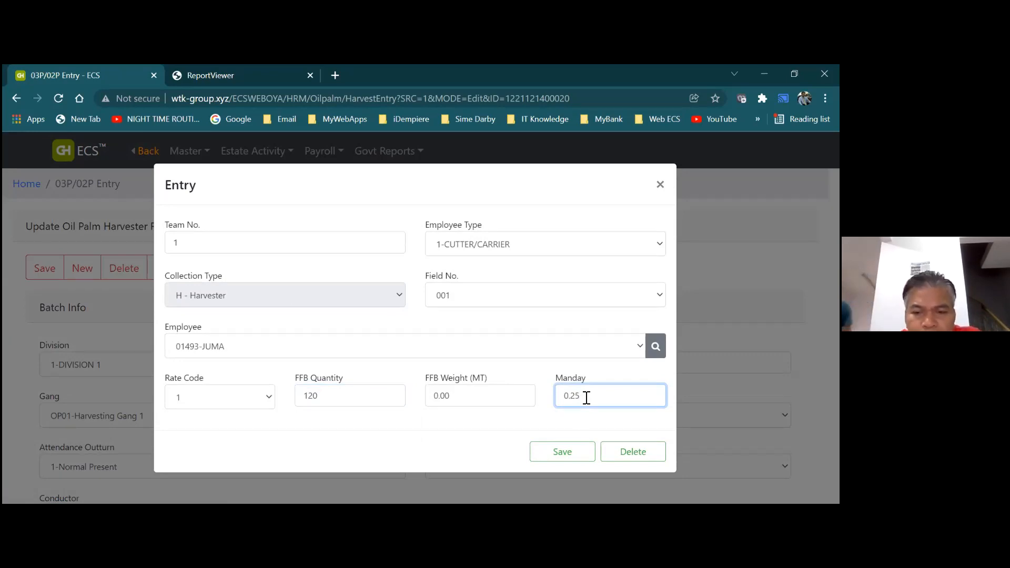
click(564, 453)
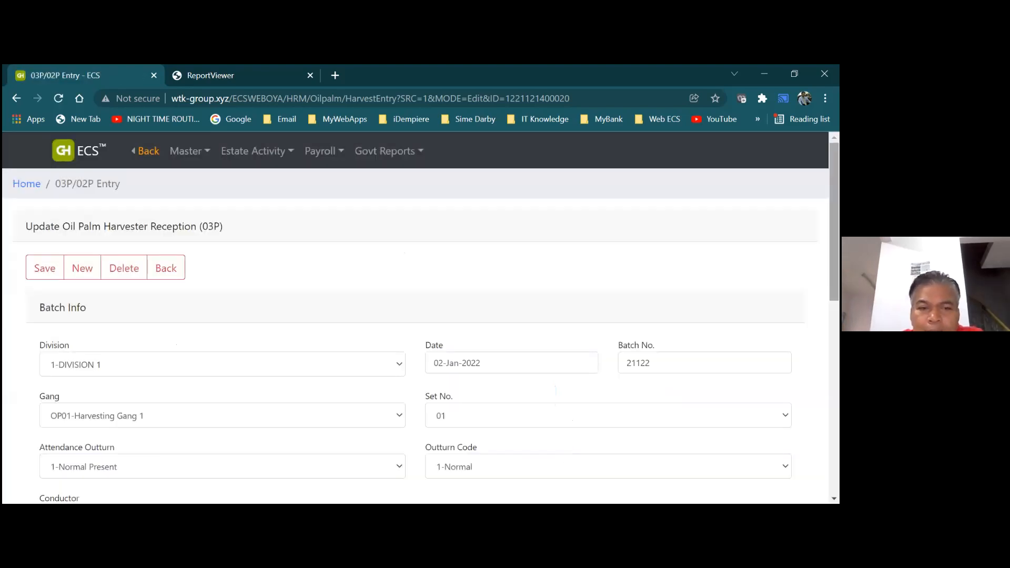
Save batch 21122, dismiss the confirmation, and scroll down to the harvester list
scroll(416, 336, down, 1)
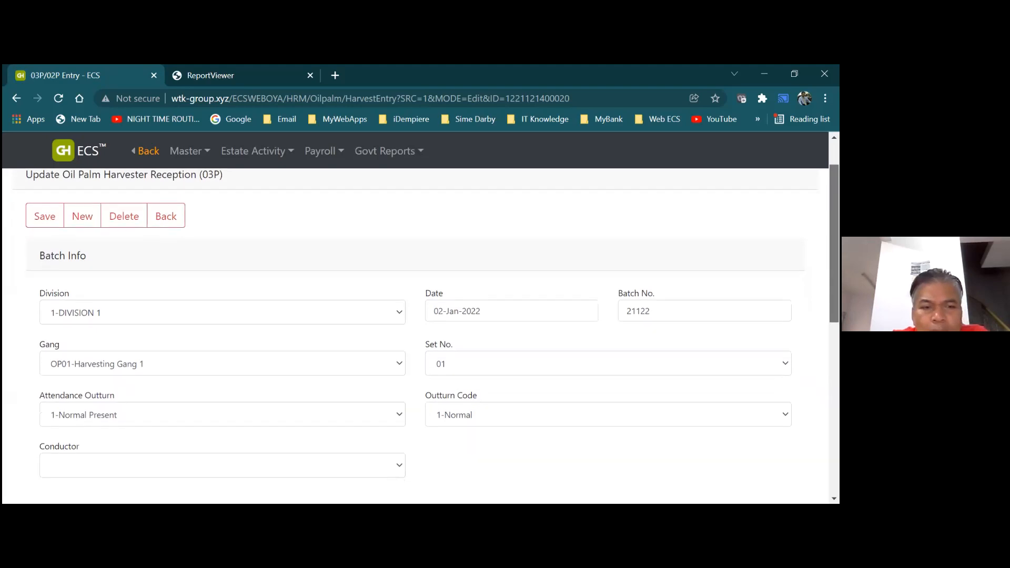
scroll(416, 337, up, 1)
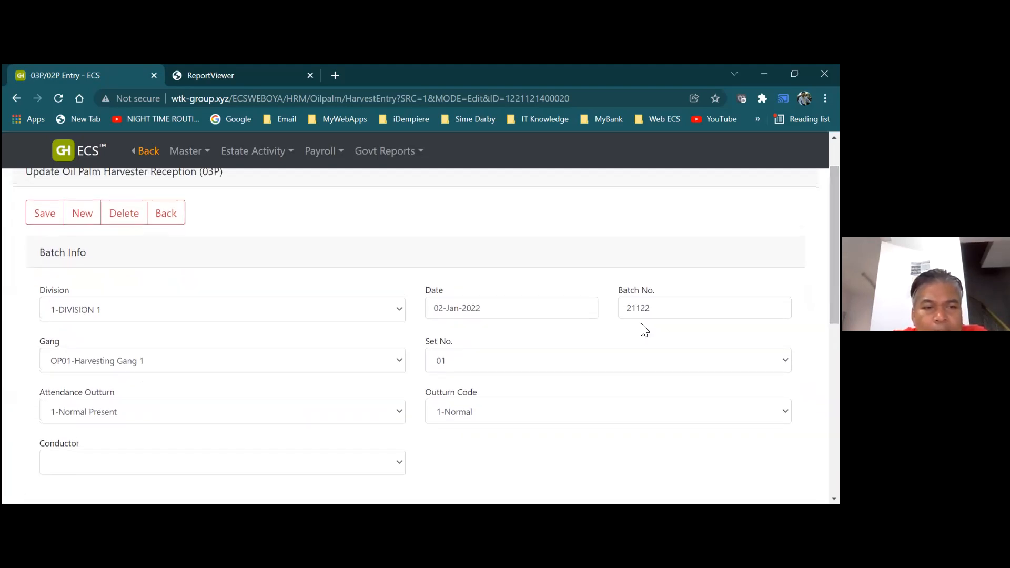
click(50, 222)
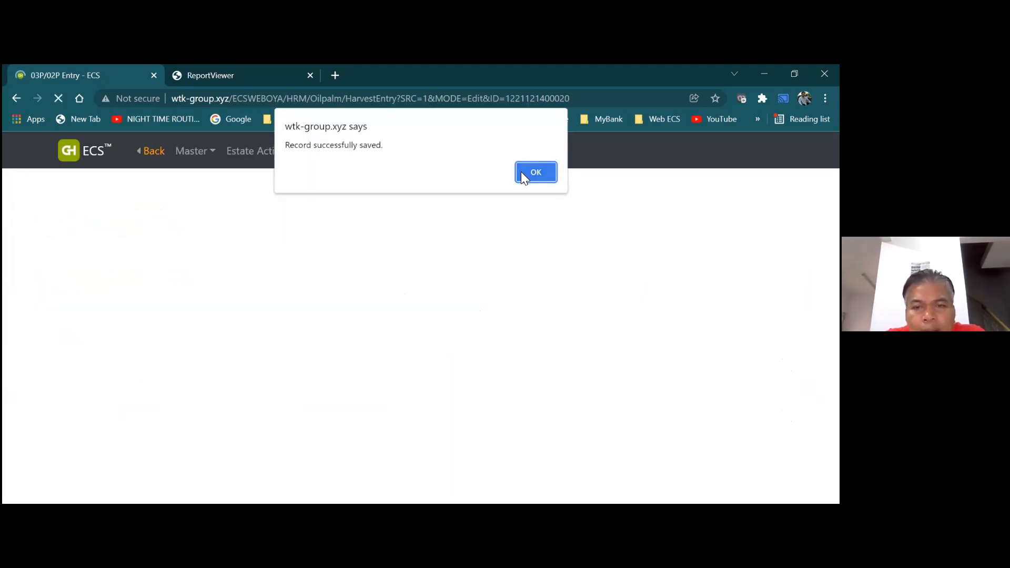
click(523, 176)
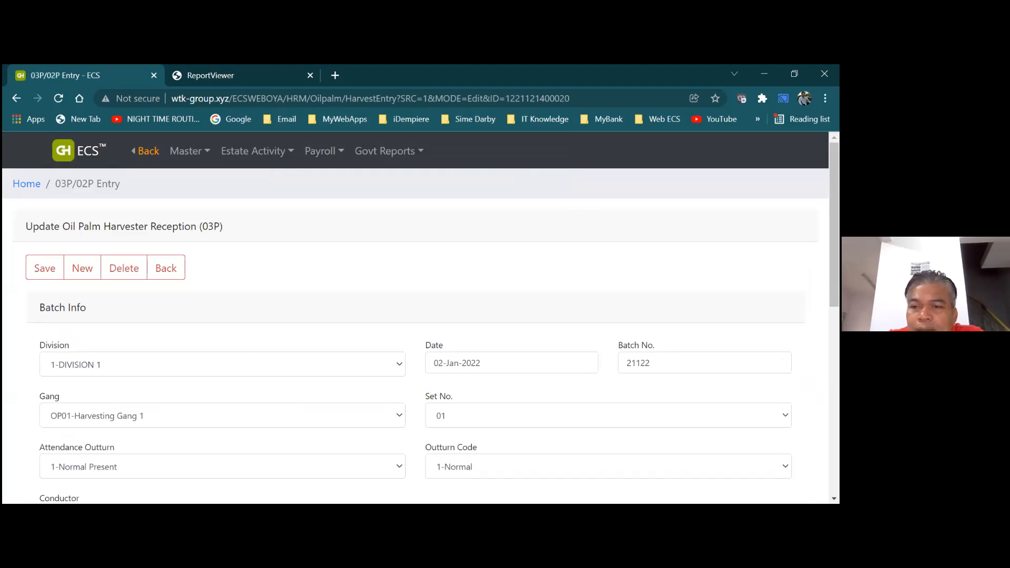
scroll(421, 337, down, 2)
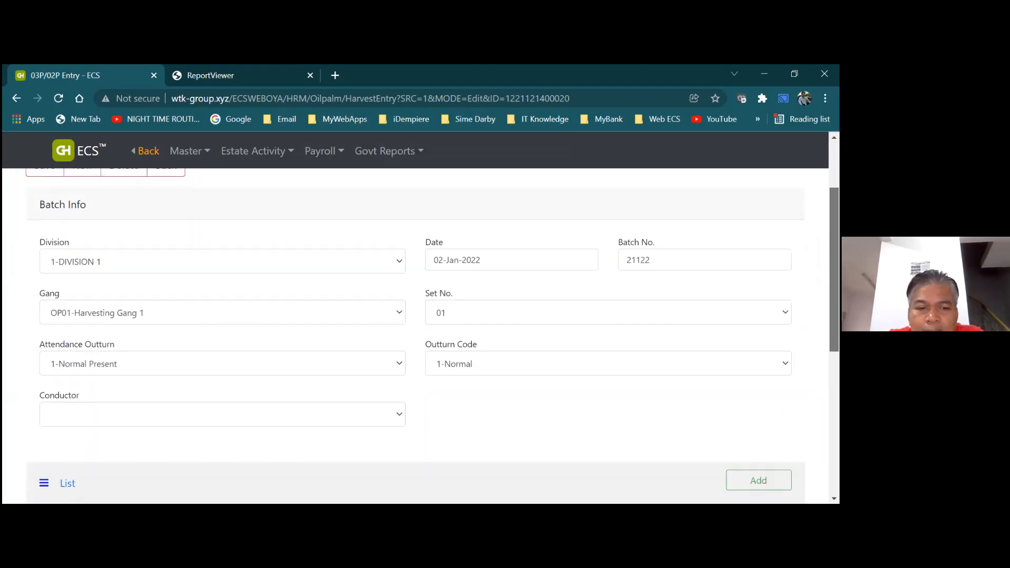
drag(834, 269, 835, 299)
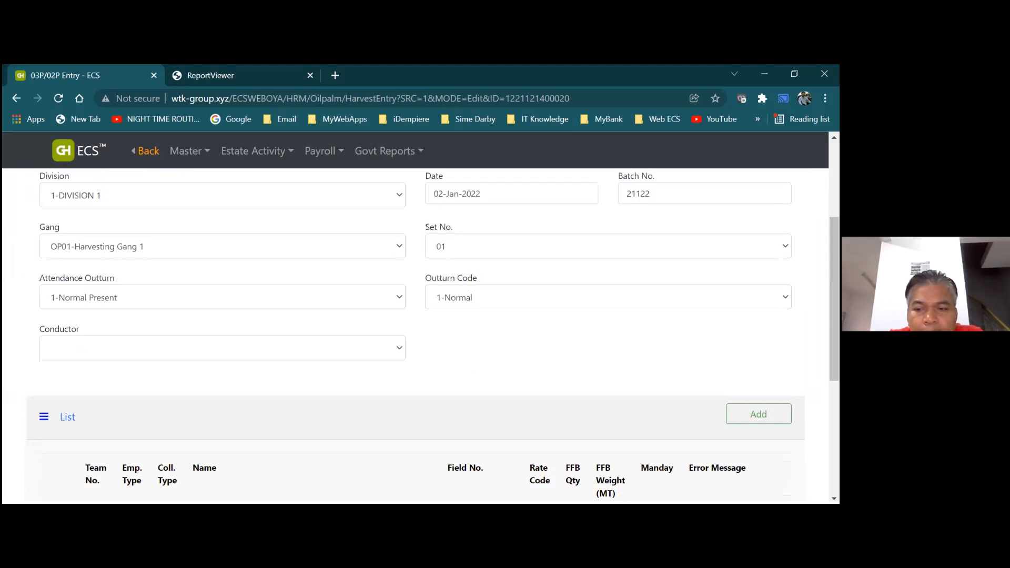
Add a team 3 line on field 002 to batch 21122 with 50 FFB and 0.25 manday
click(759, 414)
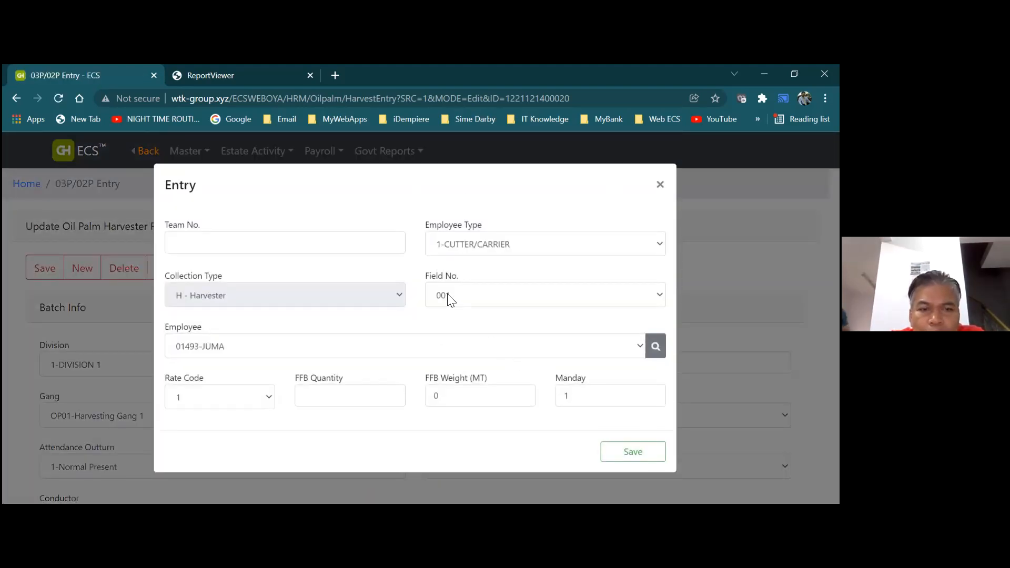
click(370, 248)
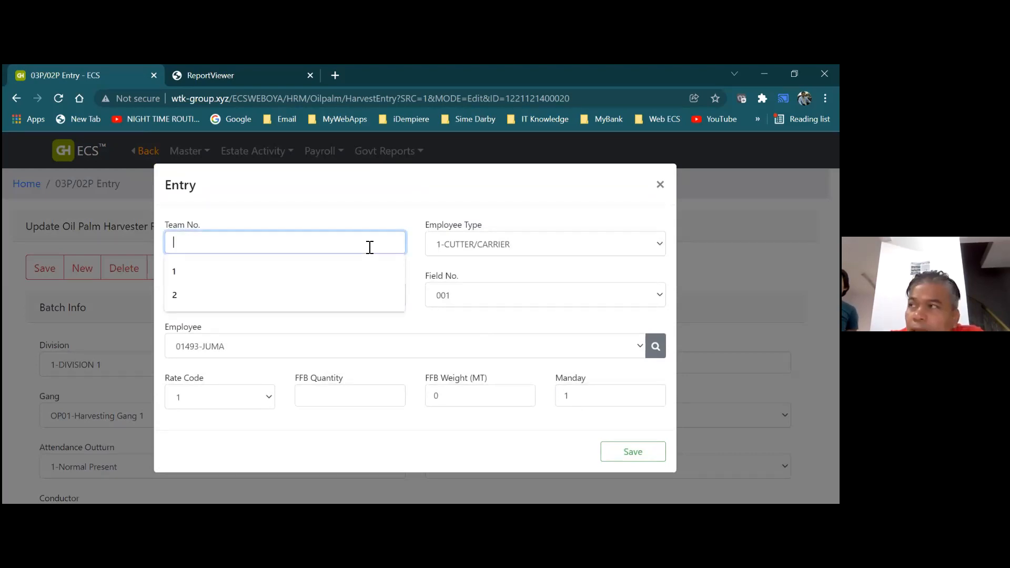
text(3)
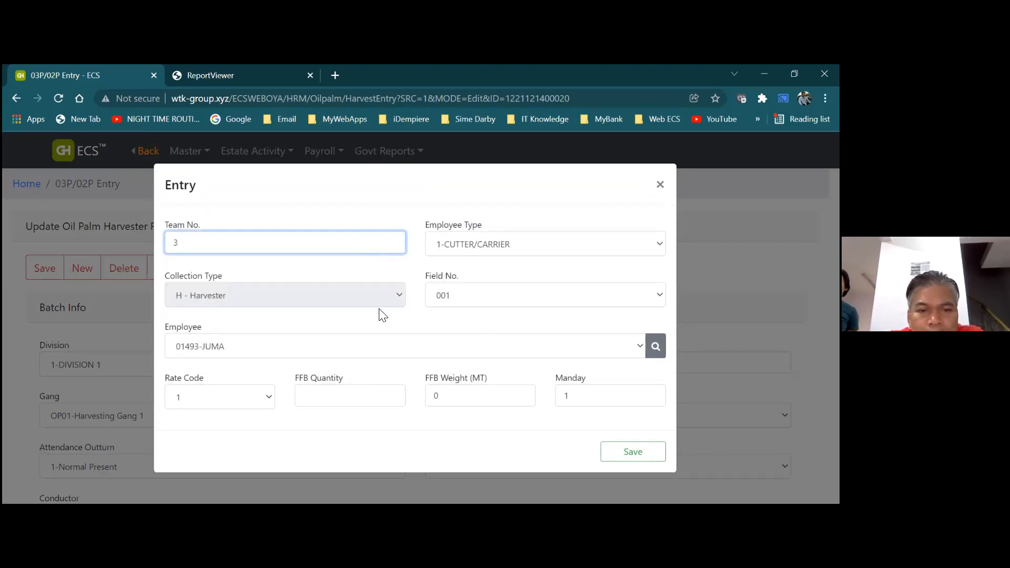
click(509, 297)
click(475, 326)
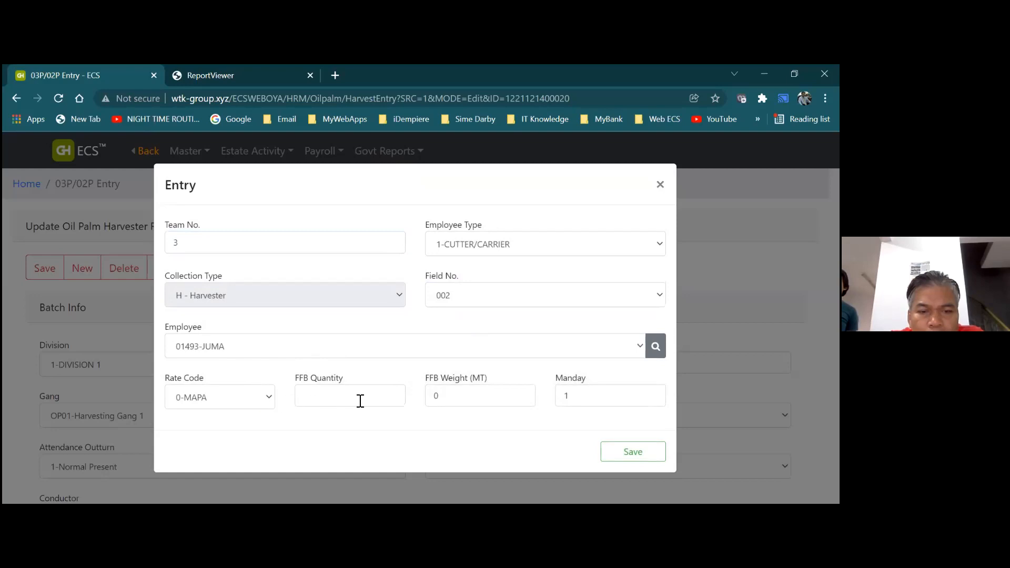
click(383, 401)
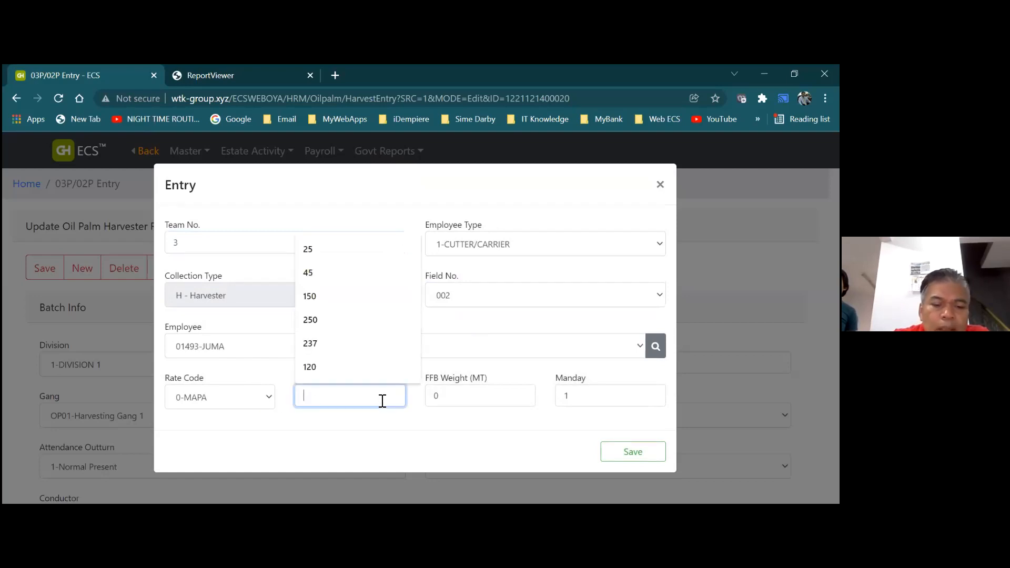
text(50)
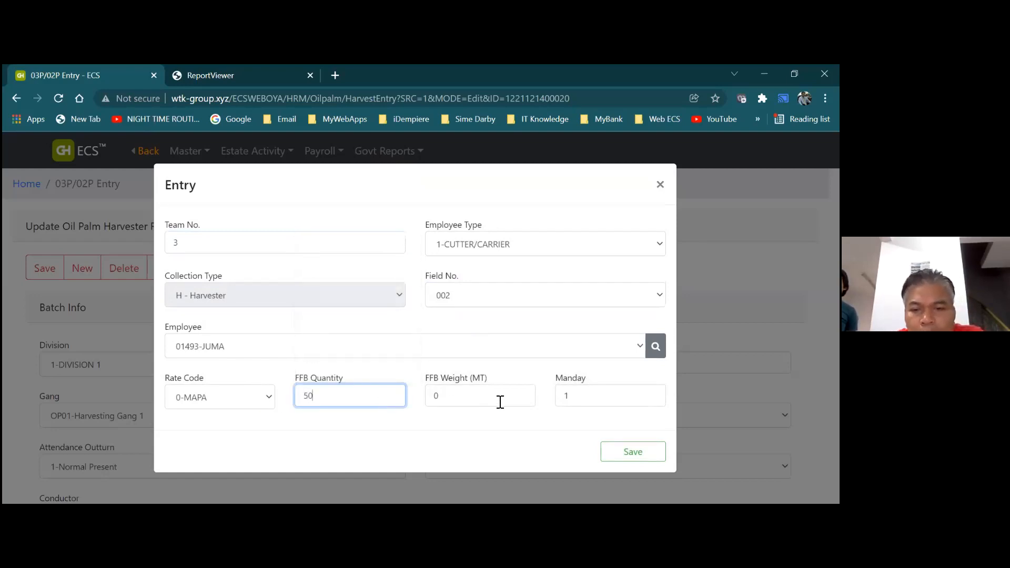
click(575, 397)
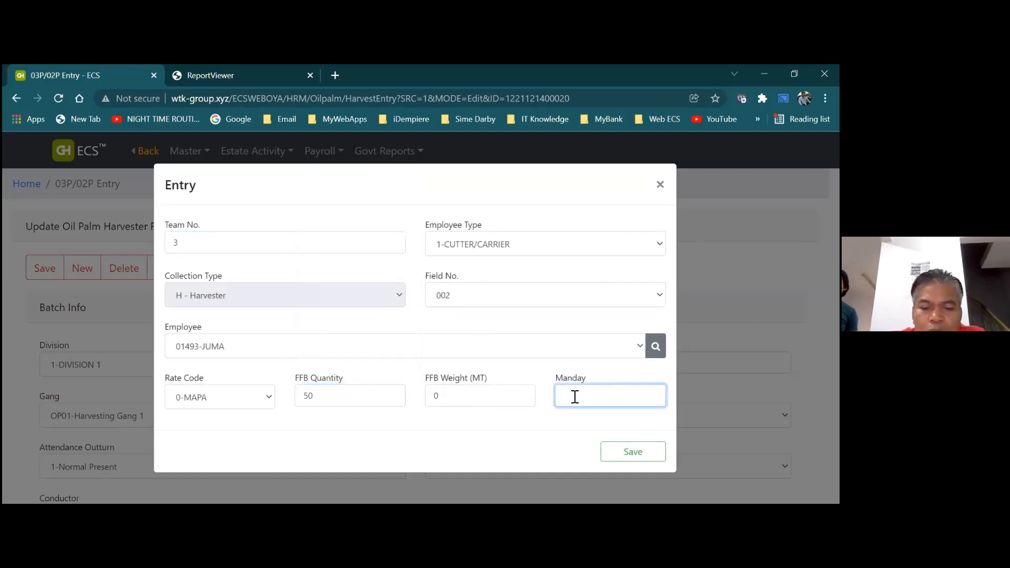
text(0.25)
click(631, 453)
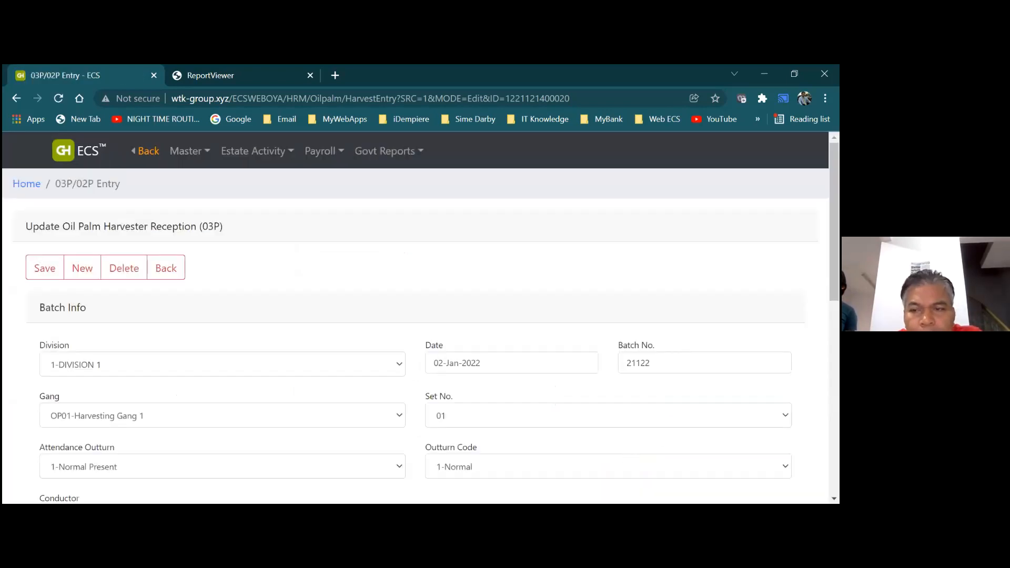
Scroll the harvester reception page to the List showing the field 001 and 002 rows
scroll(421, 336, down, 4)
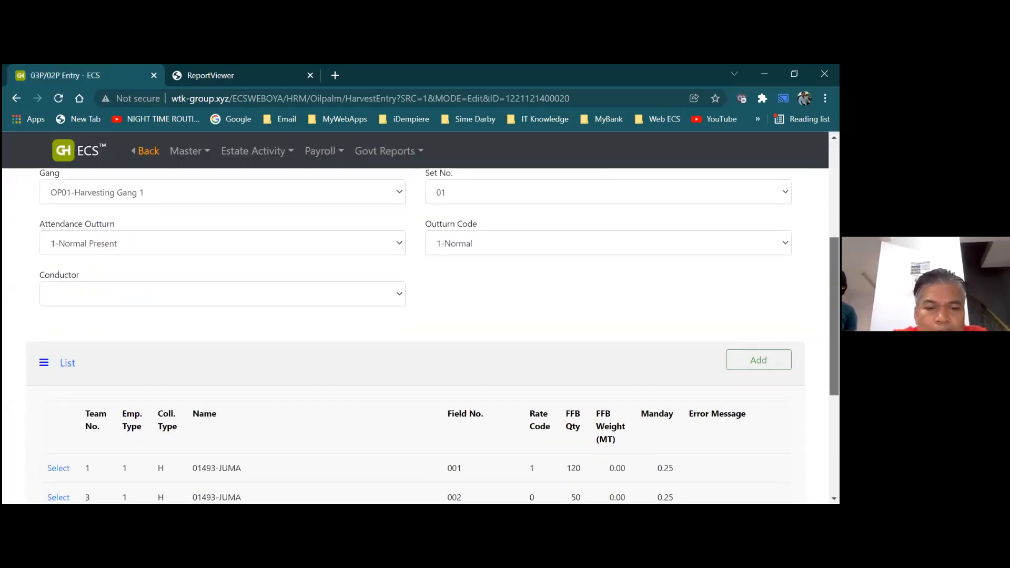
scroll(421, 337, down, 1)
scroll(421, 337, up, 3)
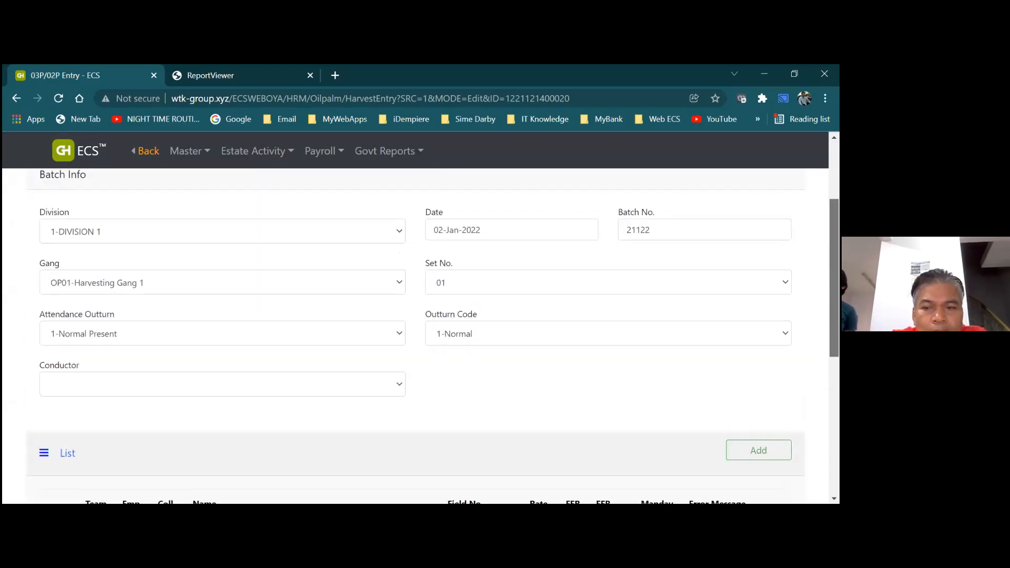
scroll(421, 337, up, 1)
scroll(421, 337, down, 1)
scroll(446, 488, down, 2)
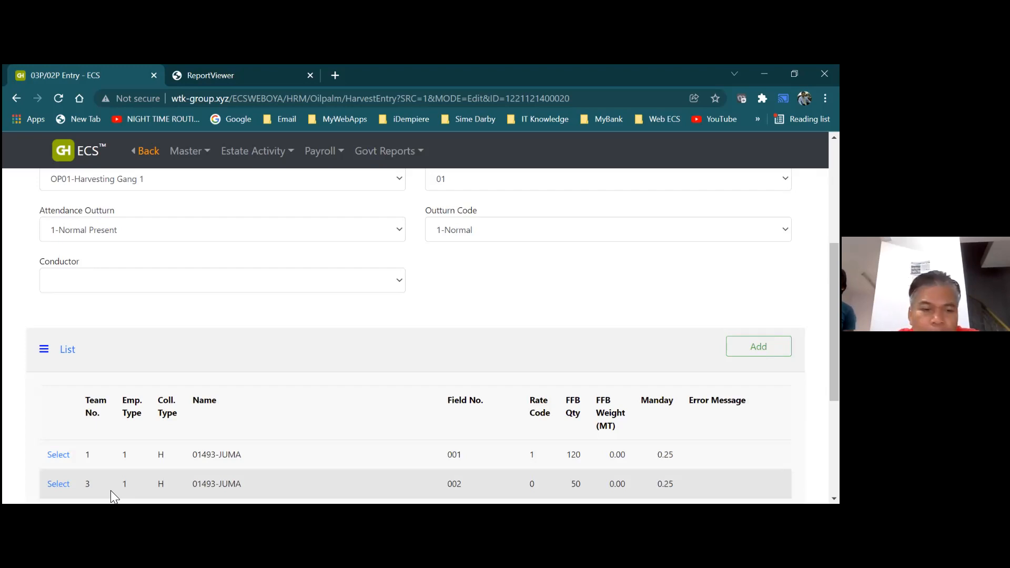
click(58, 485)
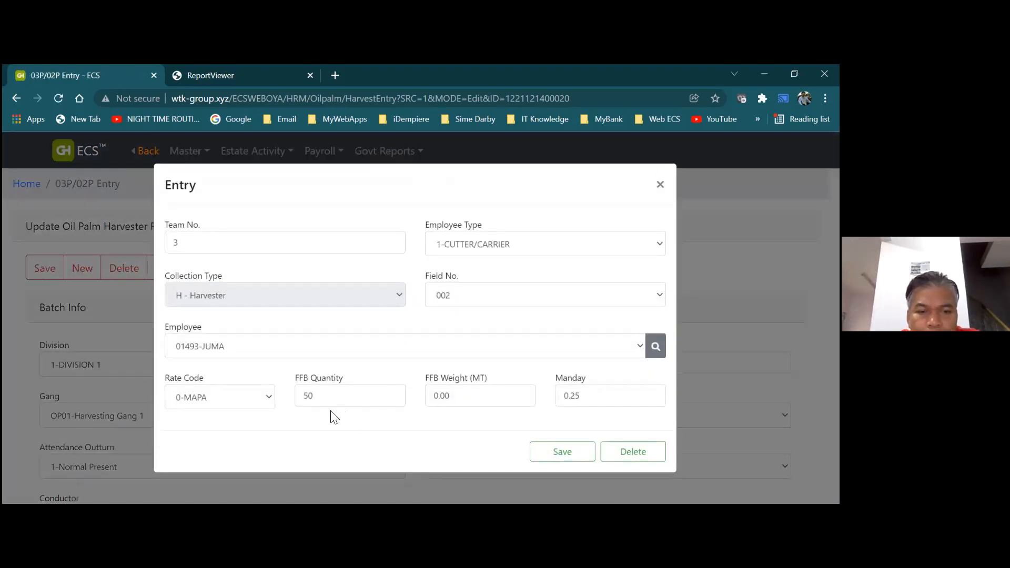
click(270, 398)
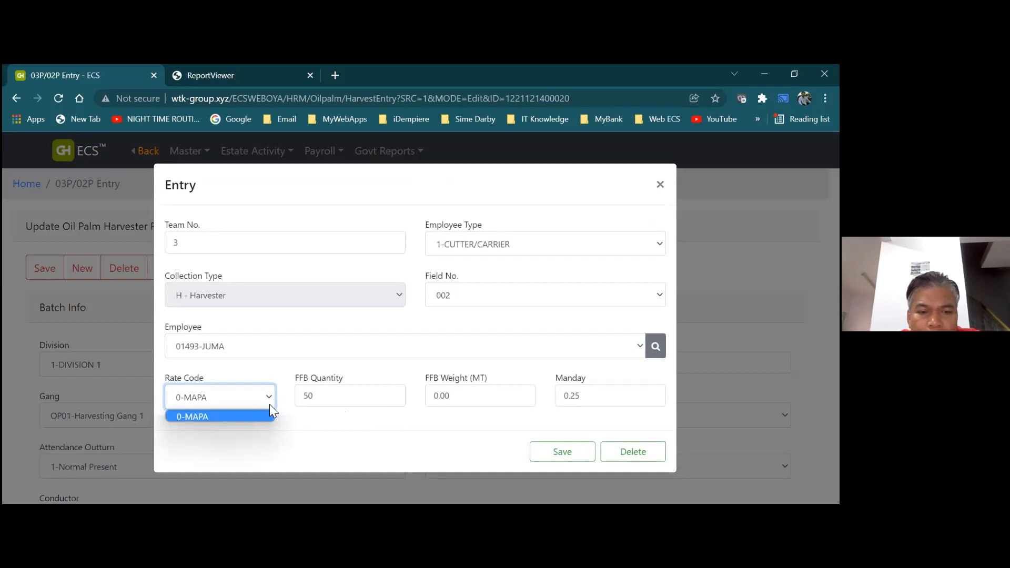
click(393, 344)
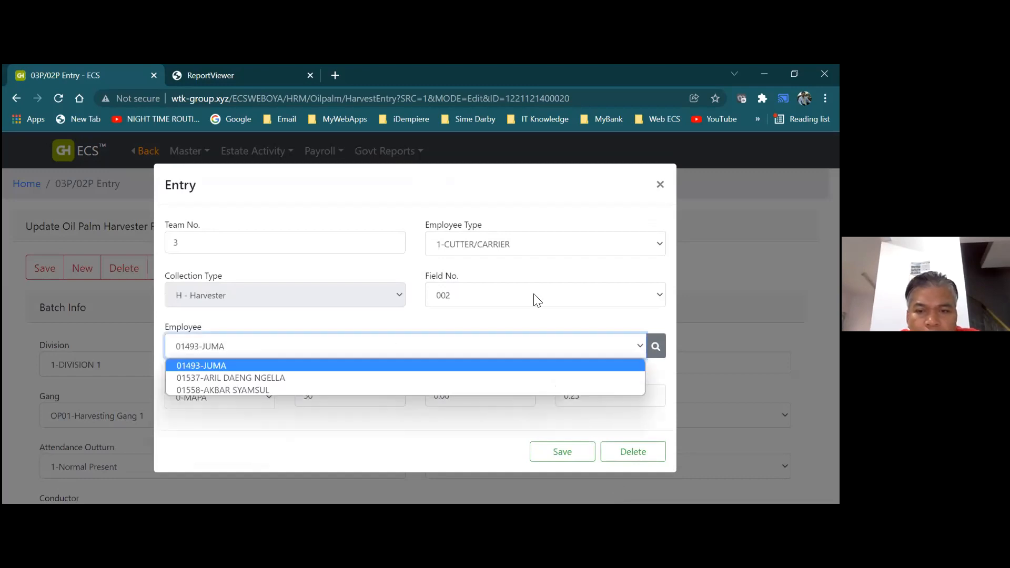
click(536, 300)
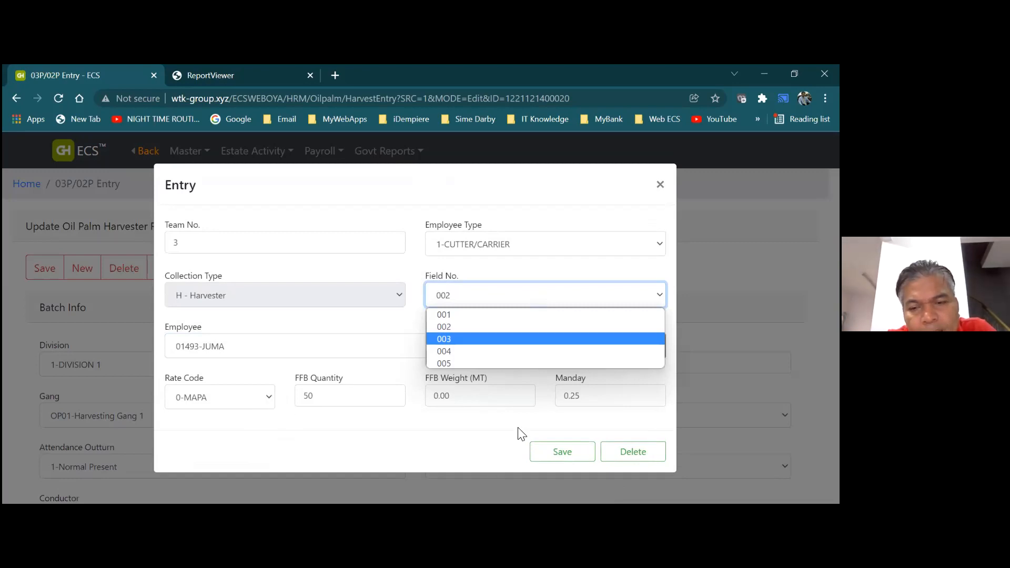
click(594, 421)
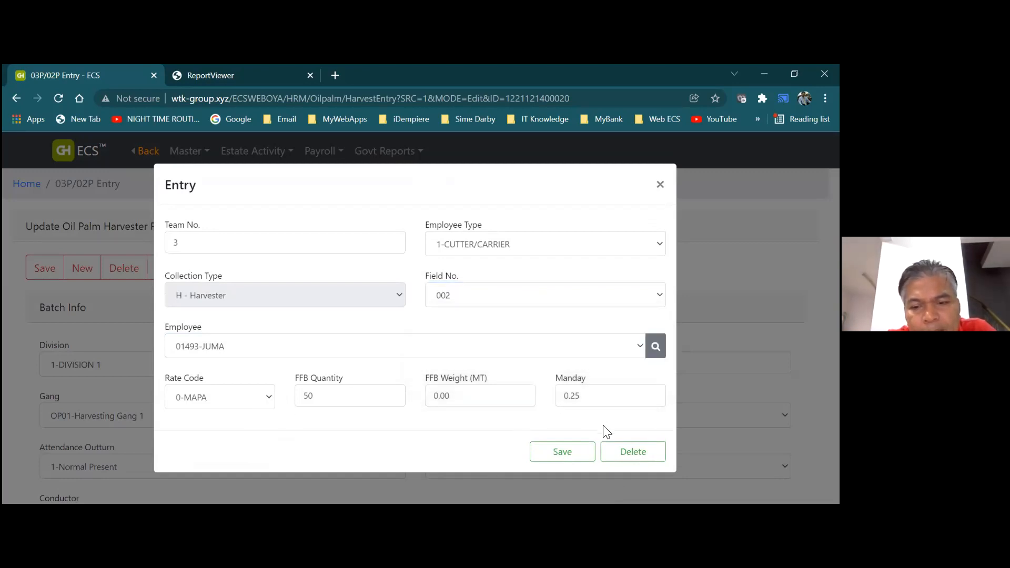
click(661, 187)
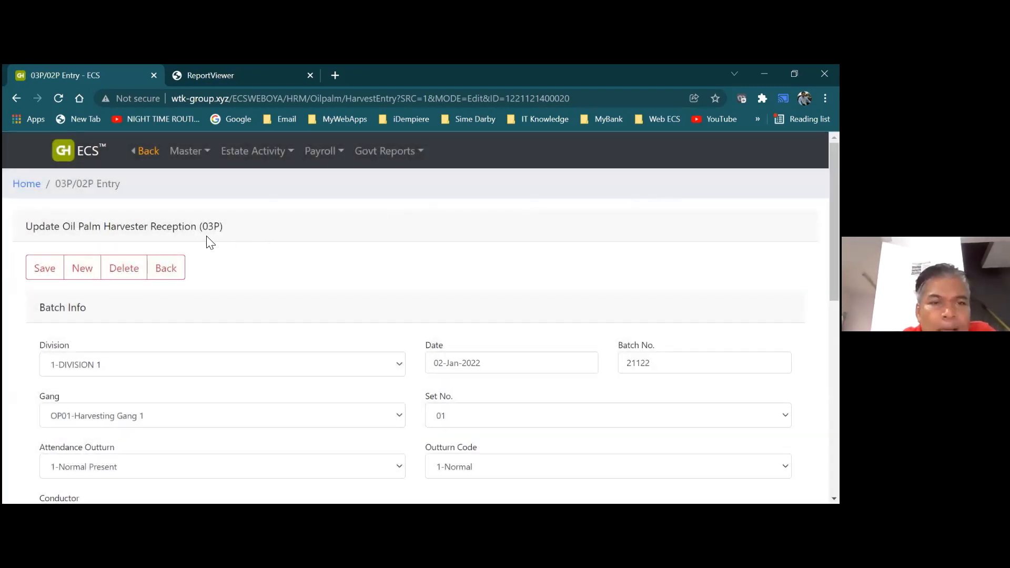
Select field 002 from Master > Field and view its Field Info before returning to its form
click(186, 151)
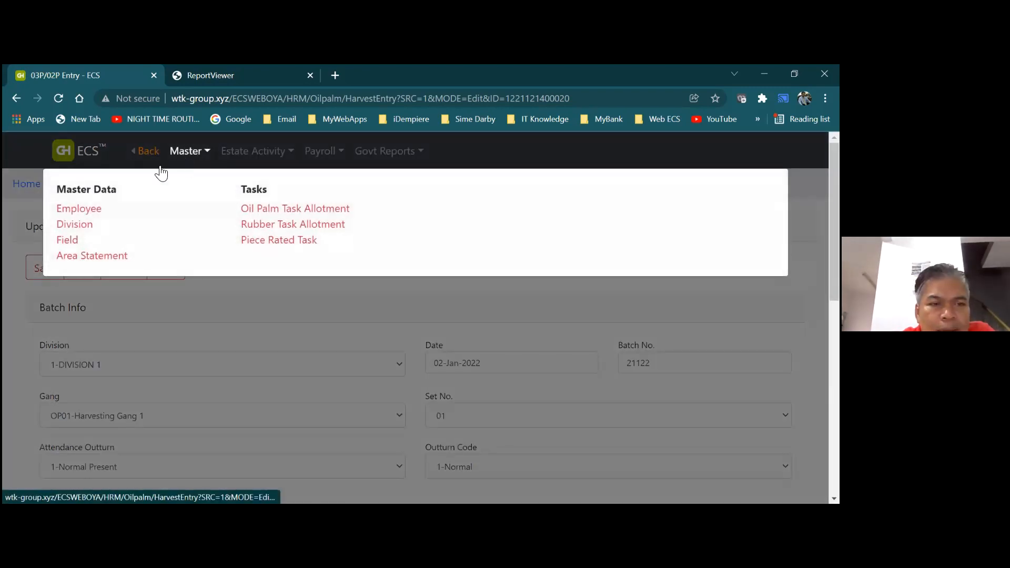
click(68, 240)
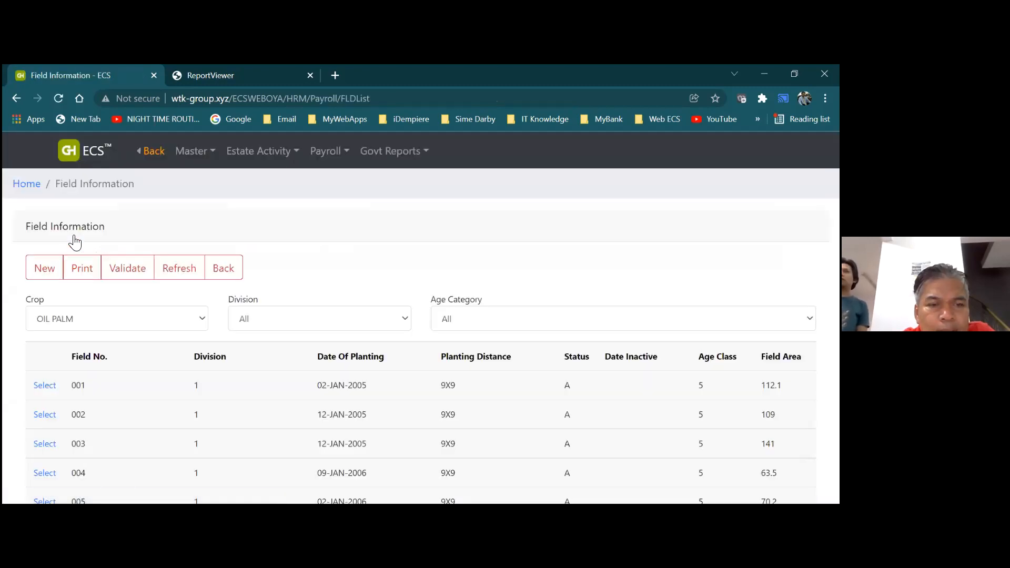
click(47, 417)
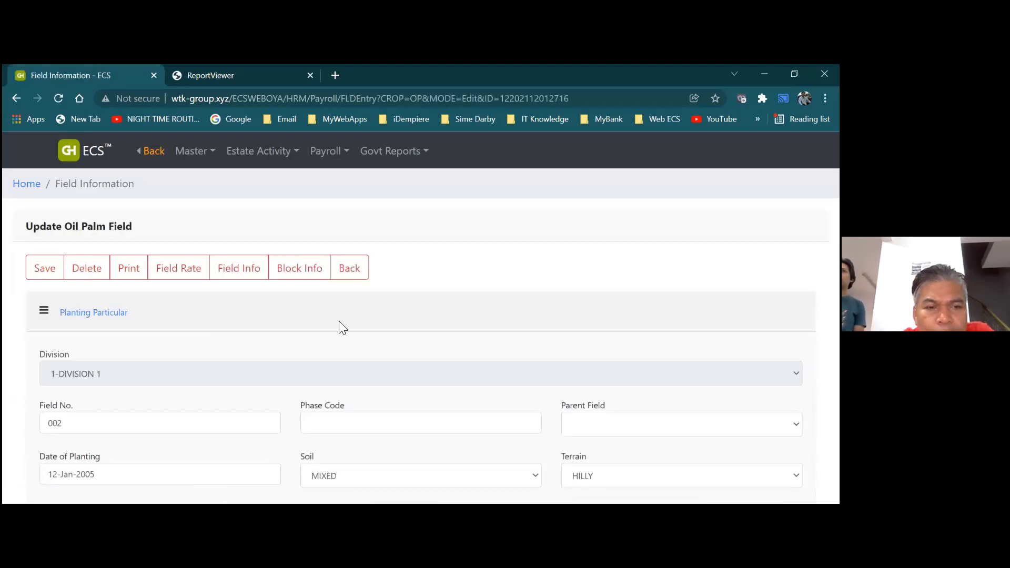
click(245, 273)
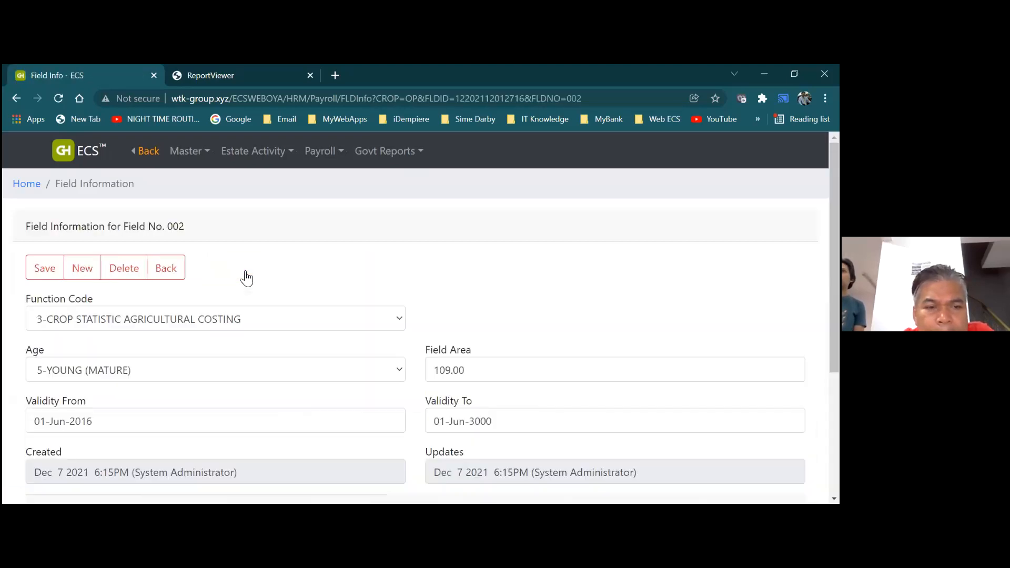
click(169, 273)
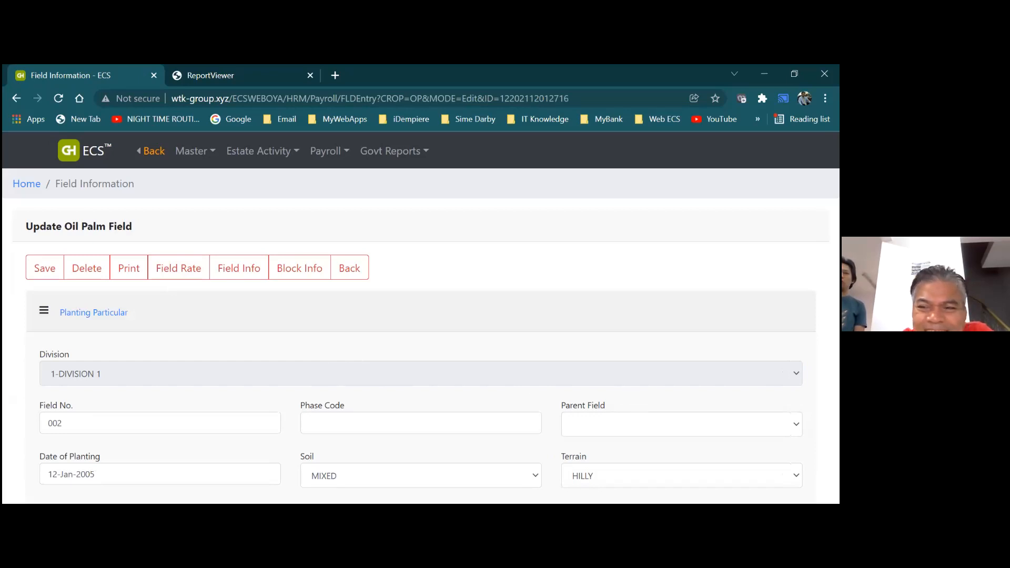
Review field 002's Update Oil Palm Field form and open its Field Rate list
scroll(421, 337, down, 3)
scroll(421, 337, down, 2)
scroll(421, 337, down, 4)
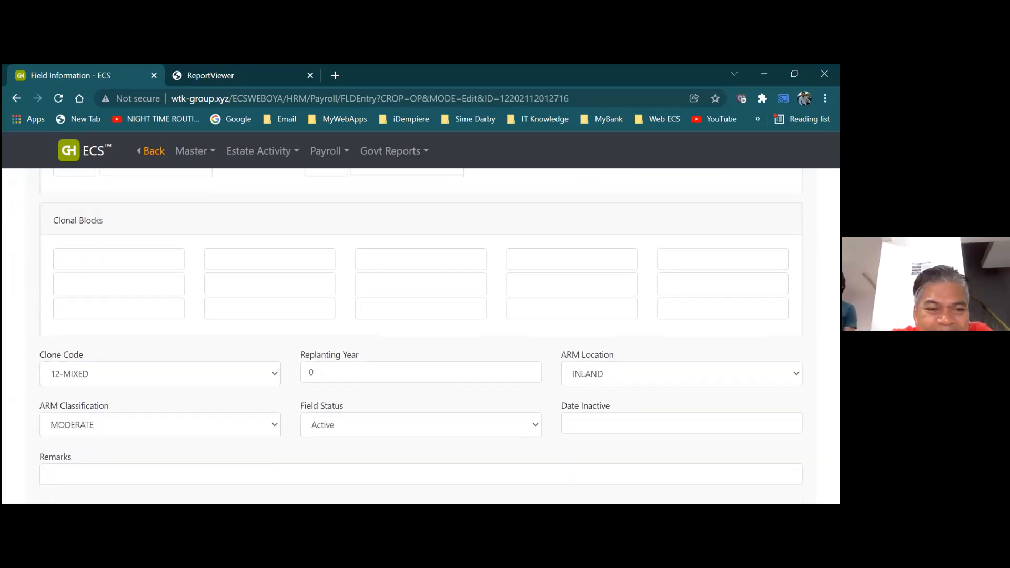
scroll(421, 337, down, 1)
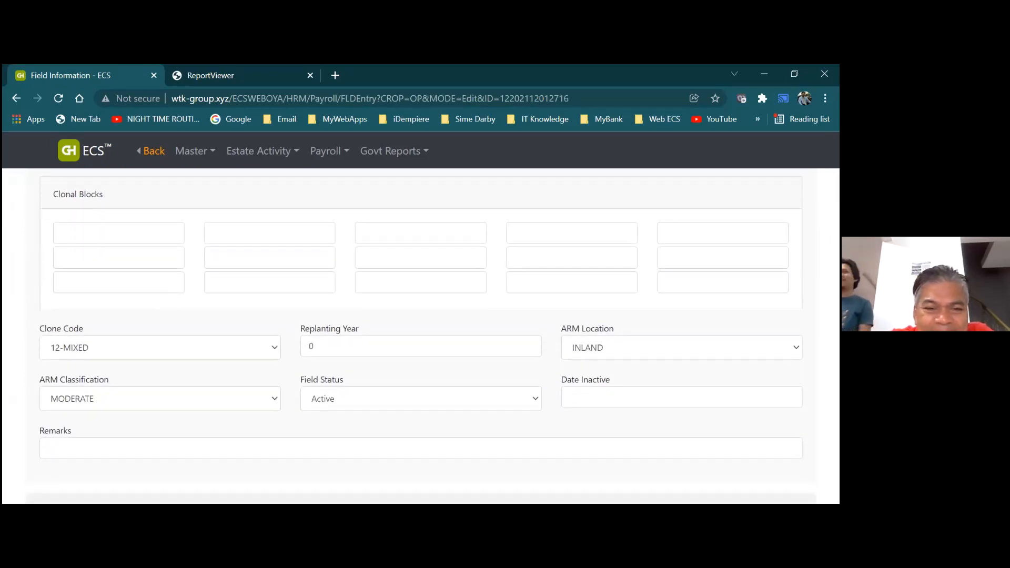
scroll(421, 336, down, 2)
scroll(421, 336, down, 3)
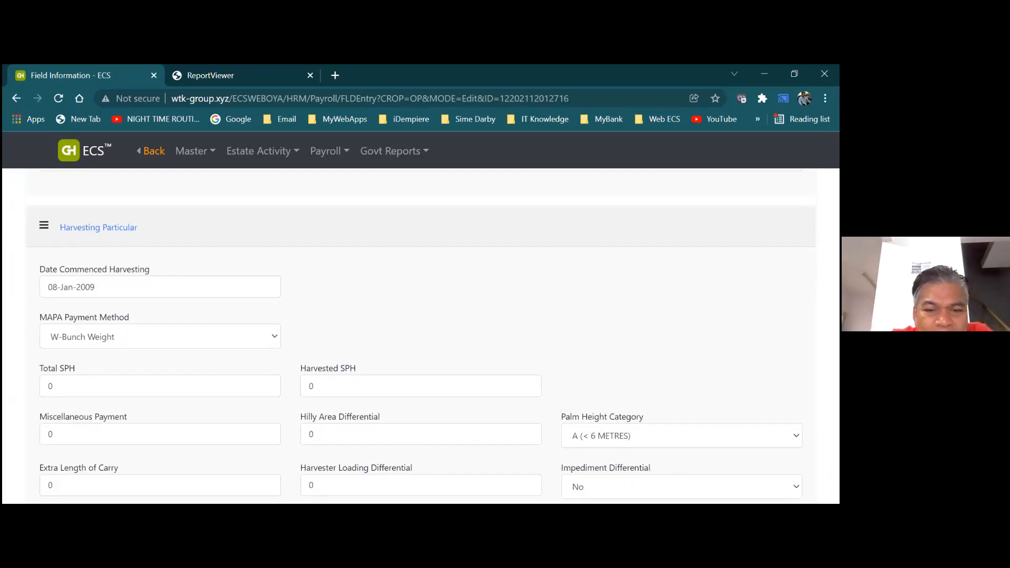
scroll(421, 337, down, 3)
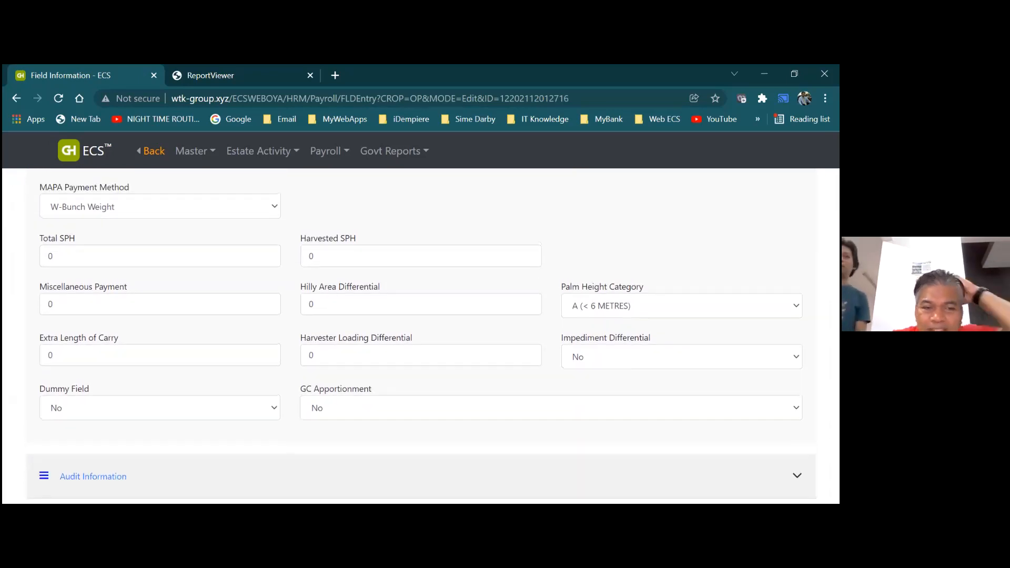
scroll(421, 337, up, 3)
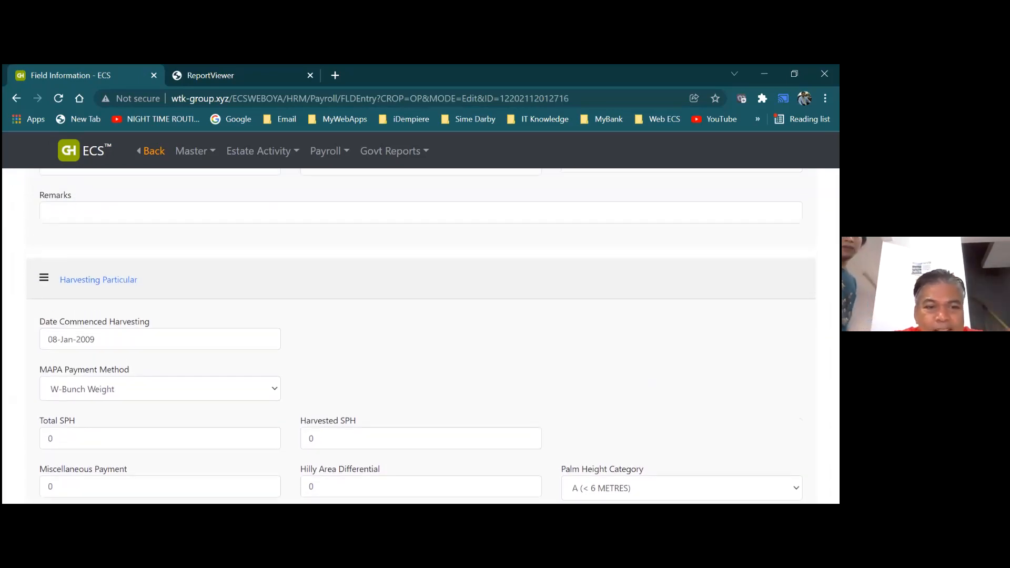
scroll(421, 337, up, 8)
scroll(421, 337, up, 6)
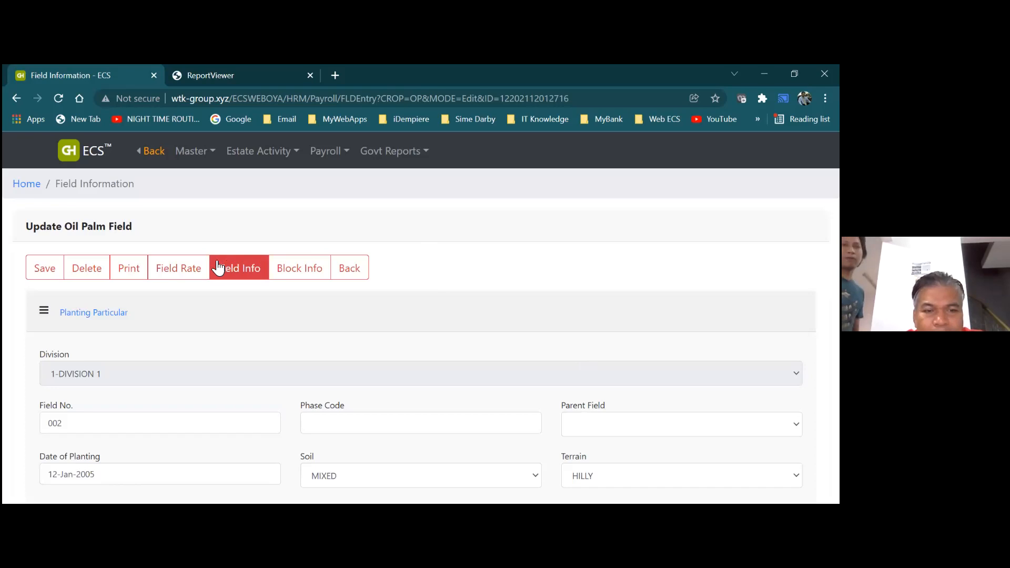
click(199, 271)
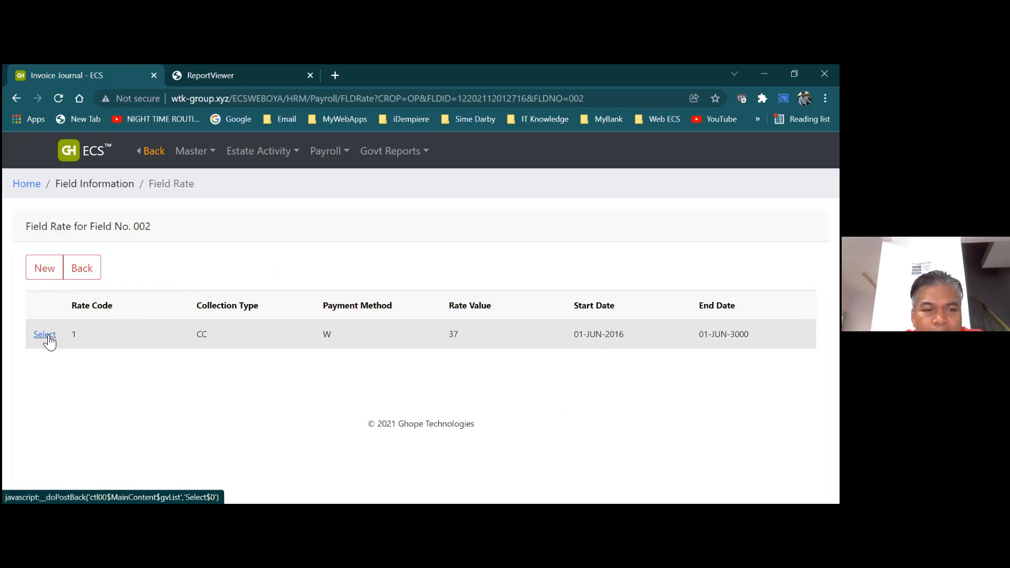
click(45, 272)
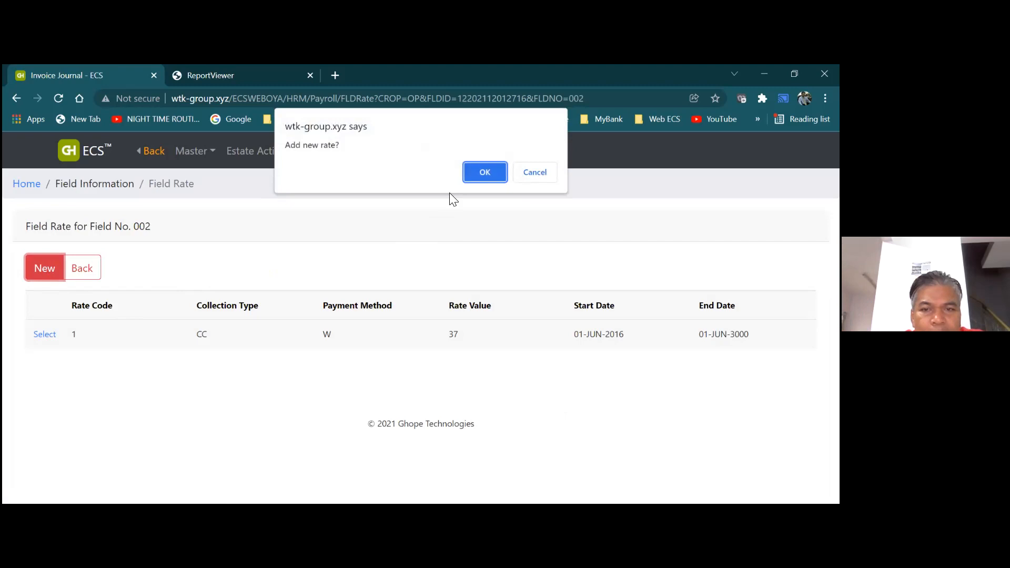
click(483, 172)
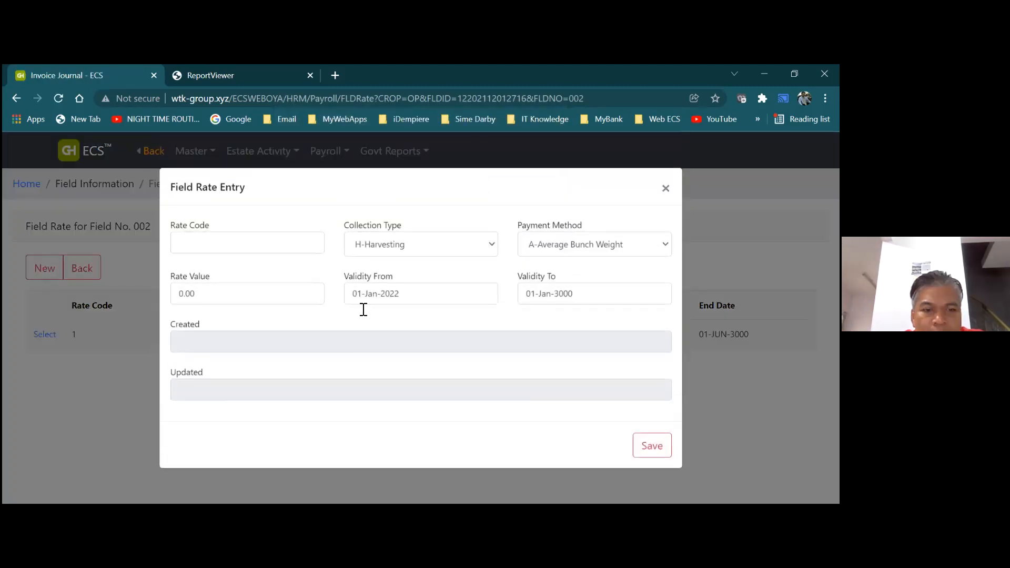
click(288, 243)
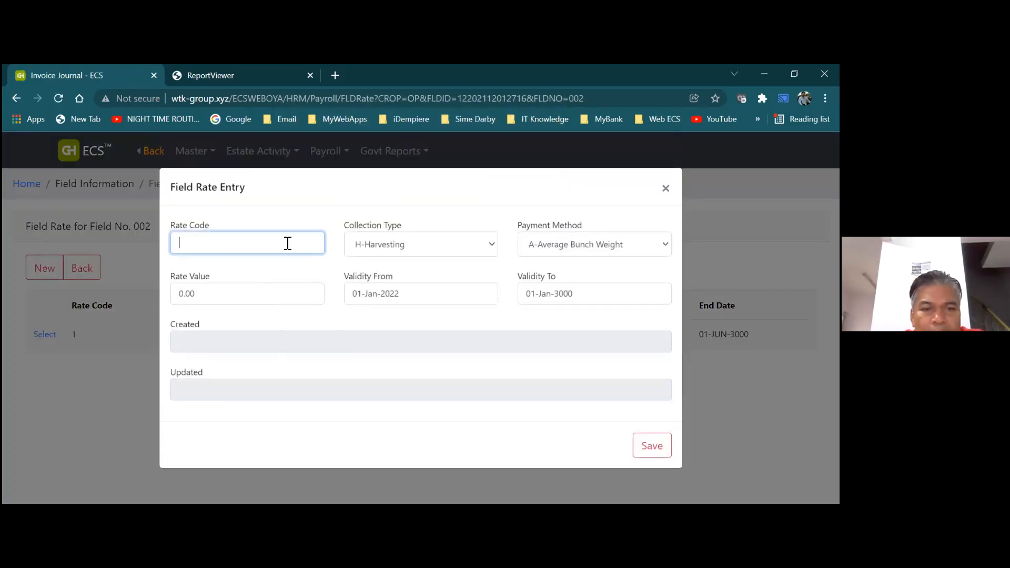
click(665, 194)
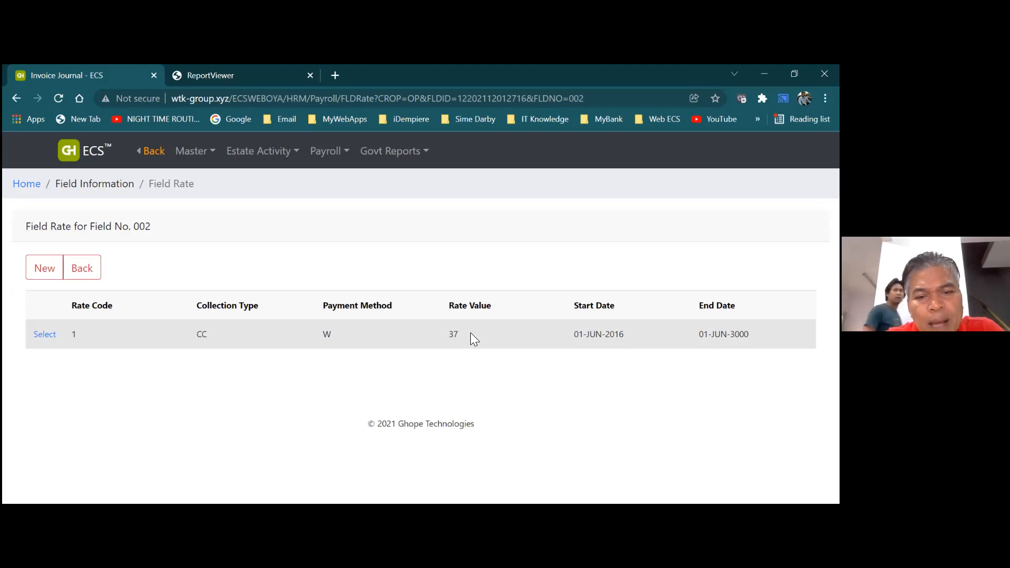
click(52, 276)
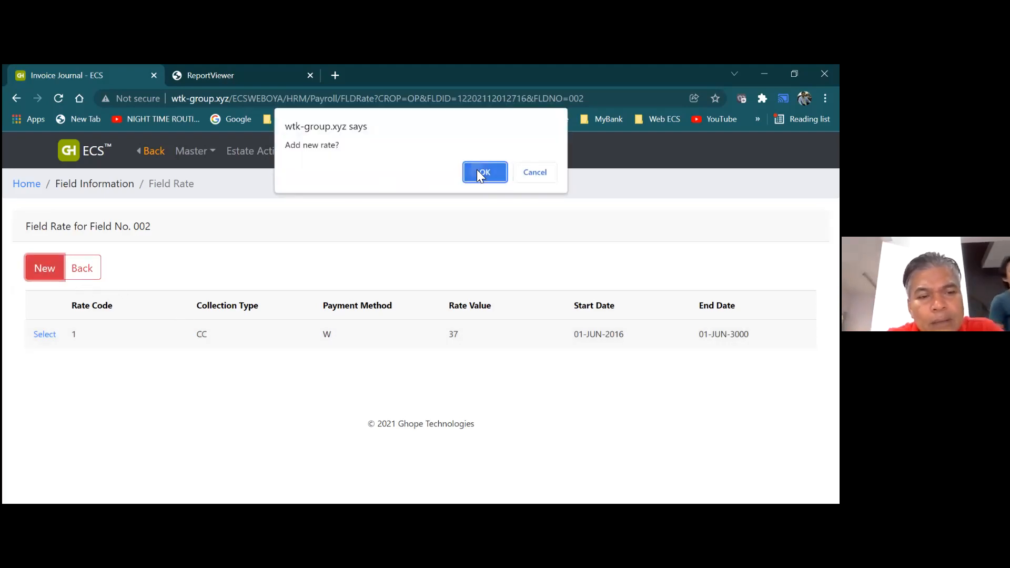
Save a new rate code 1 worth 37 for field 002, valid 01-Jan-2022 to 01-Jan-3000
click(481, 173)
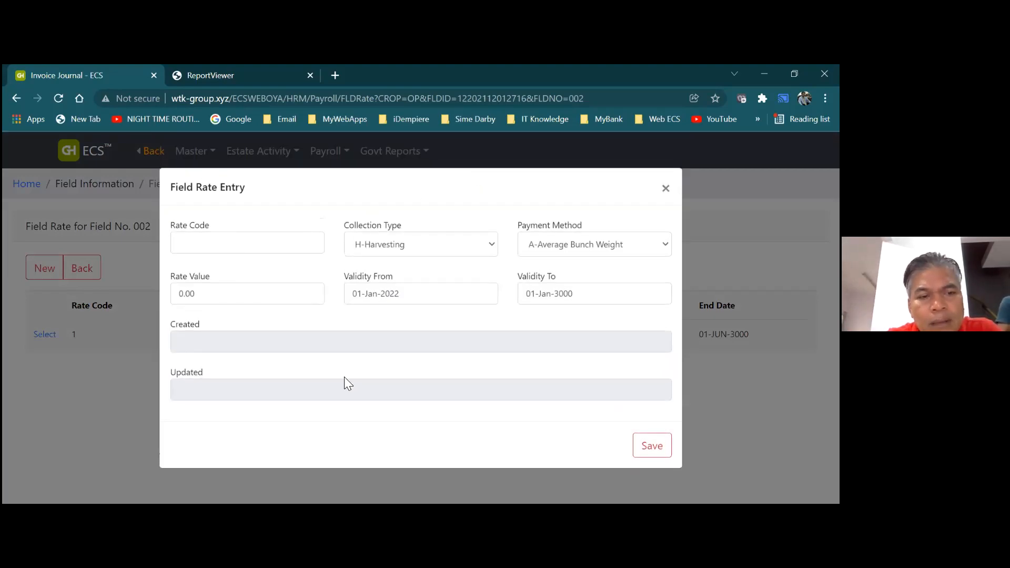
click(290, 243)
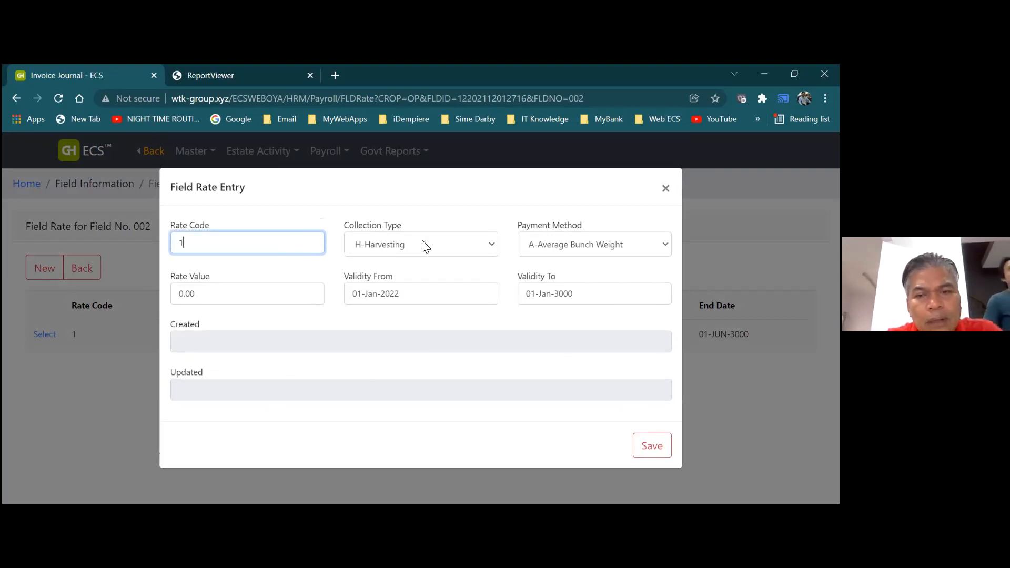
click(284, 294)
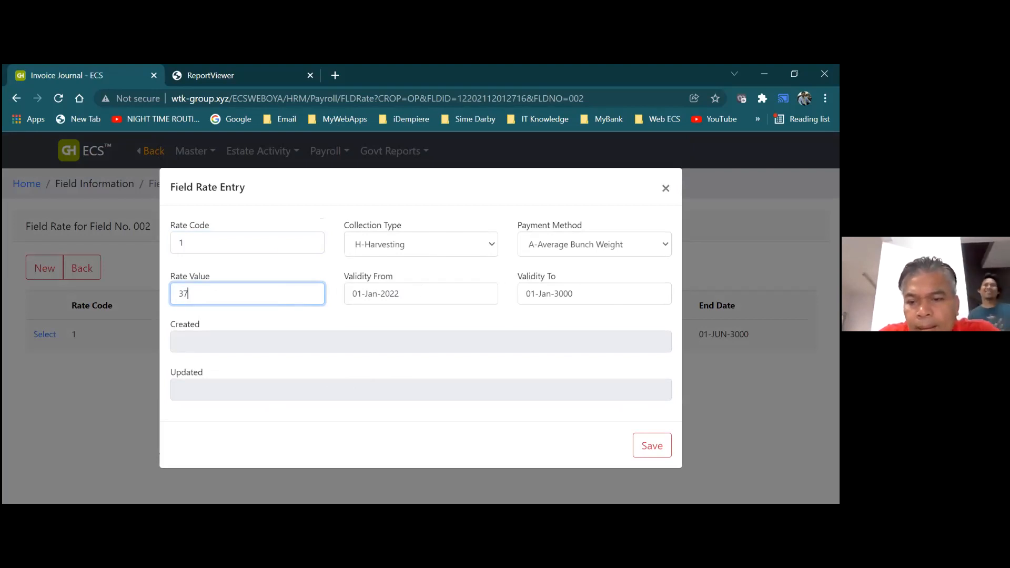
click(652, 446)
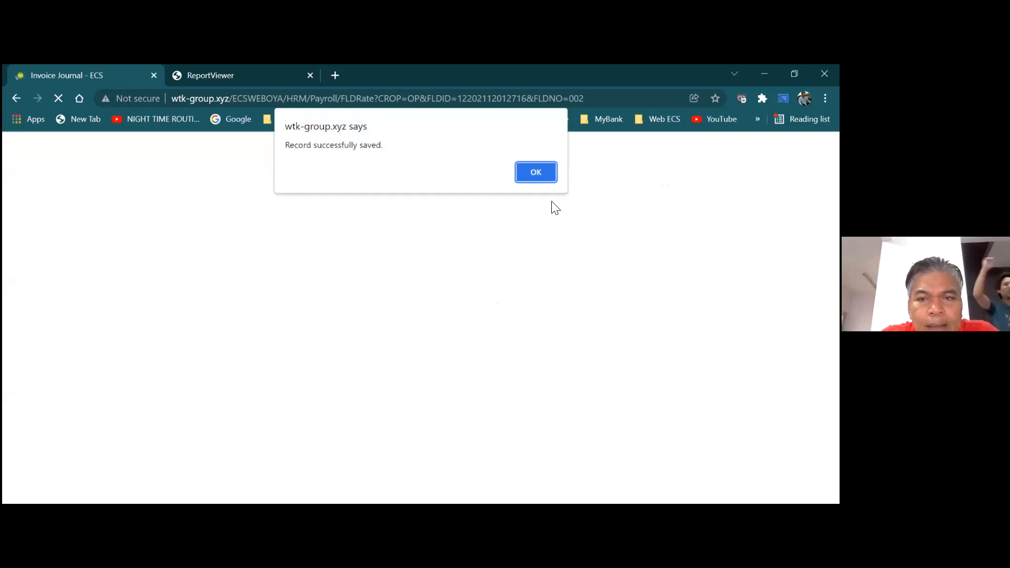
click(537, 171)
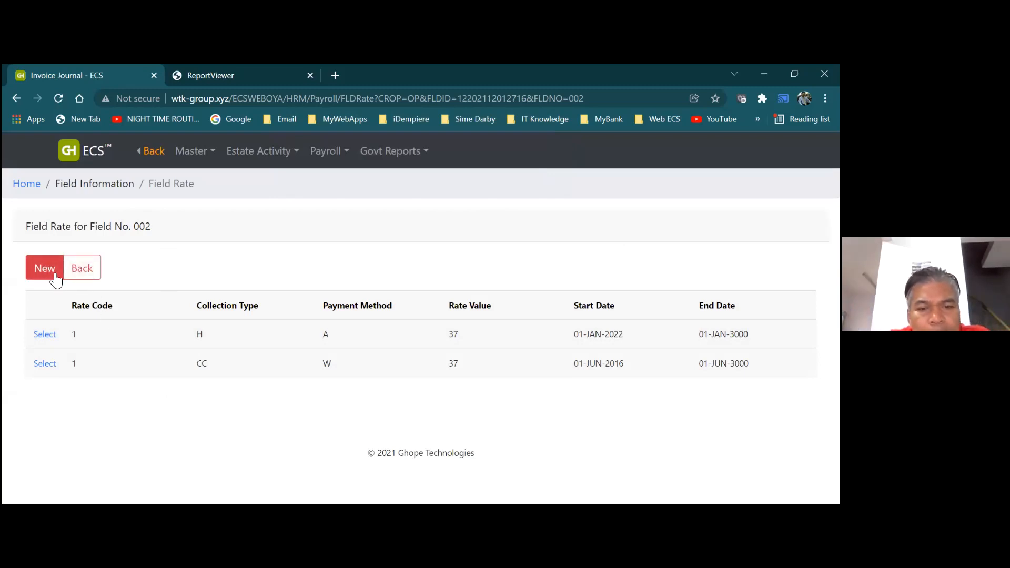
Return to field 002's details, fix the invalid replanting year to 2035, and save
click(84, 273)
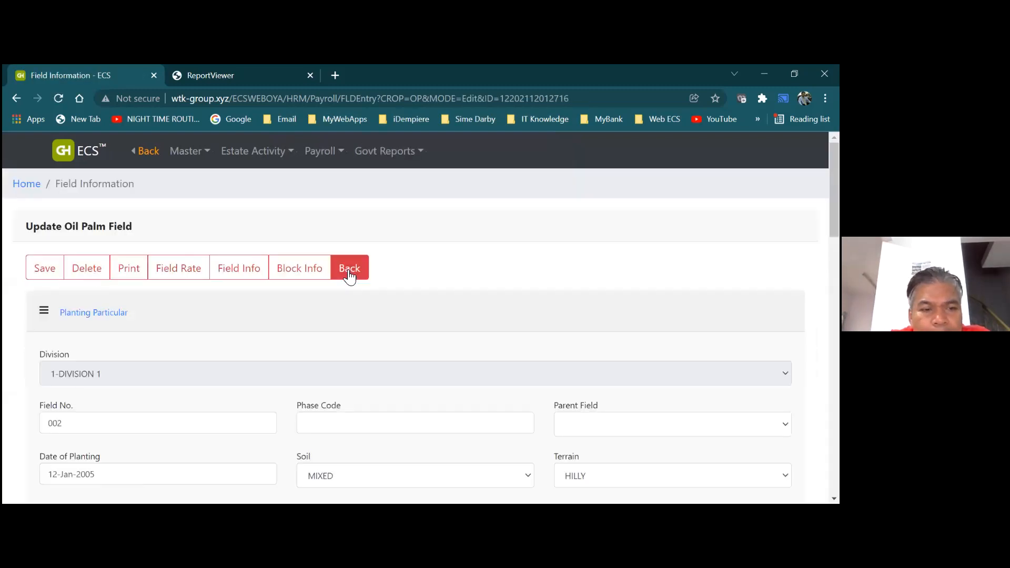
click(65, 272)
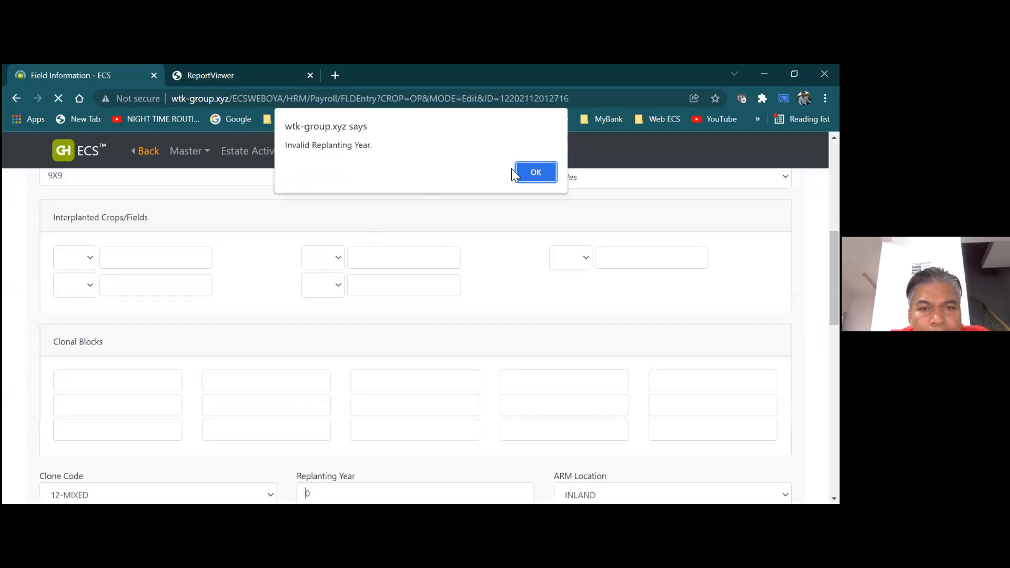
click(527, 175)
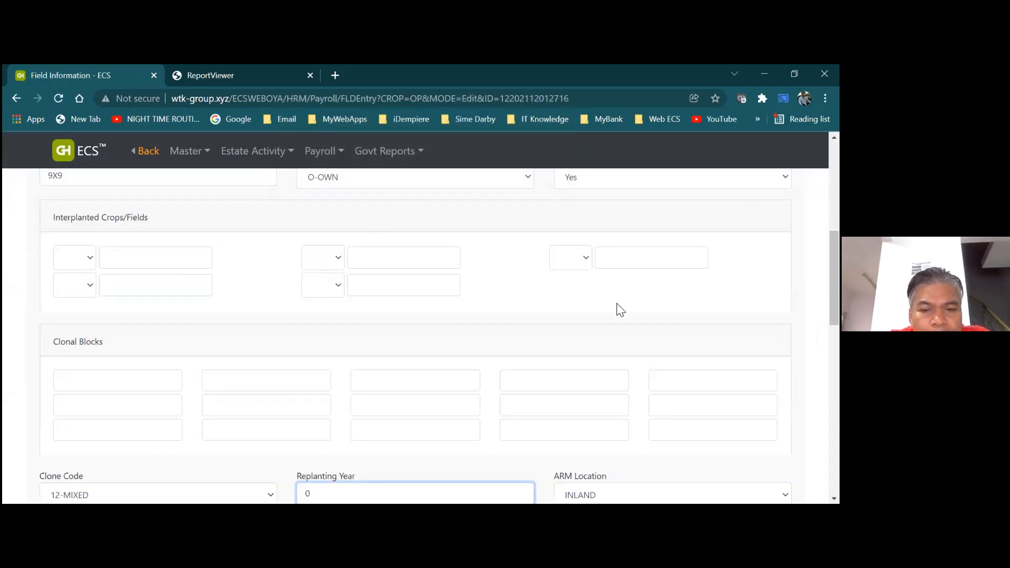
key(Delete)
text(2)
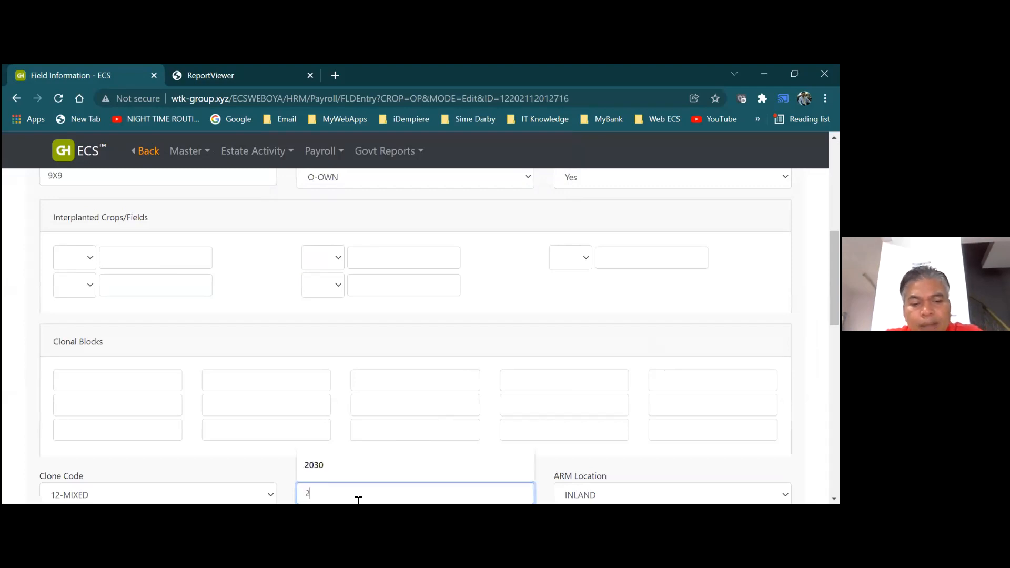
text(03)
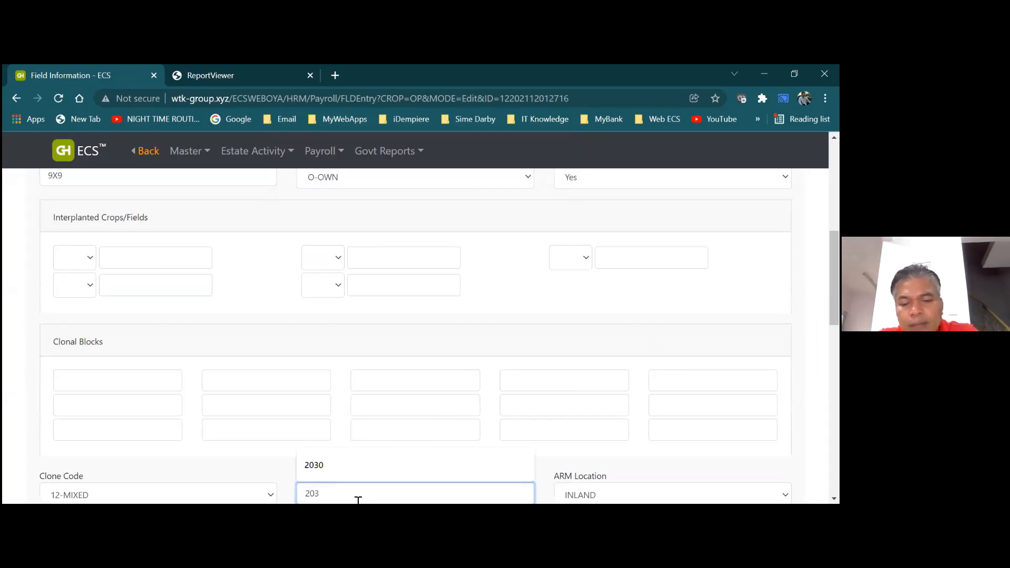
text(5)
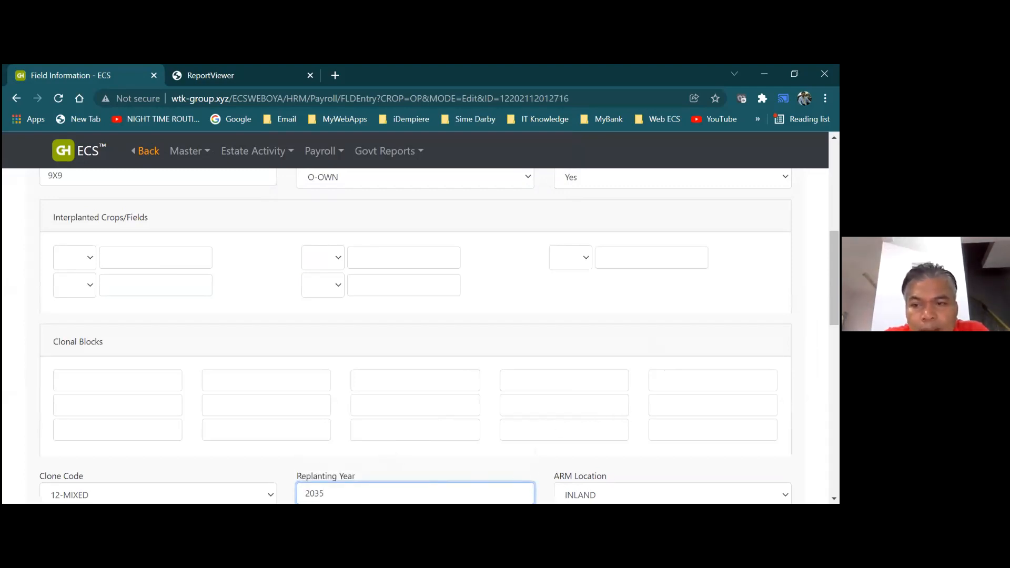
drag(835, 278, 835, 212)
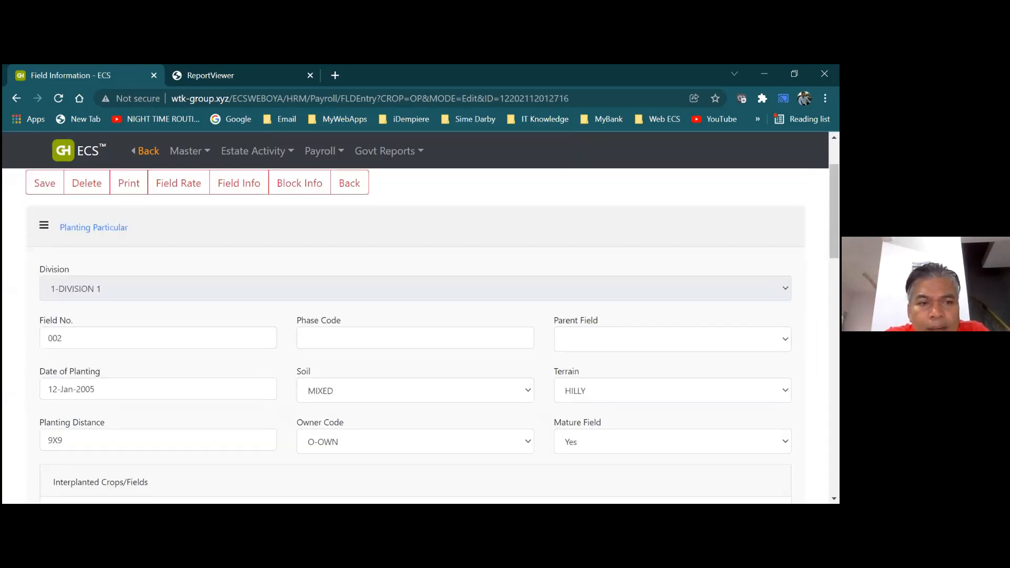
click(44, 187)
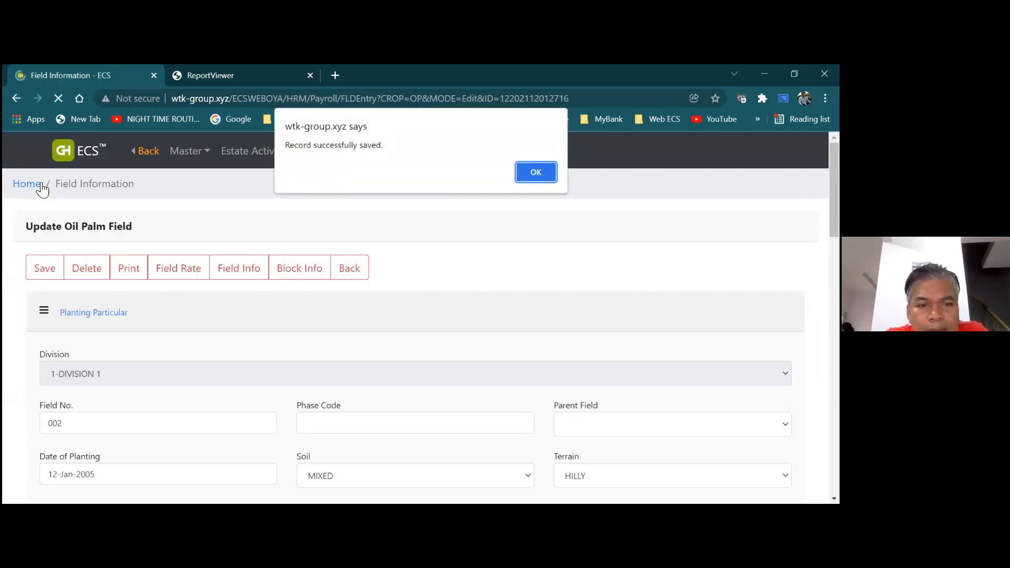
click(529, 174)
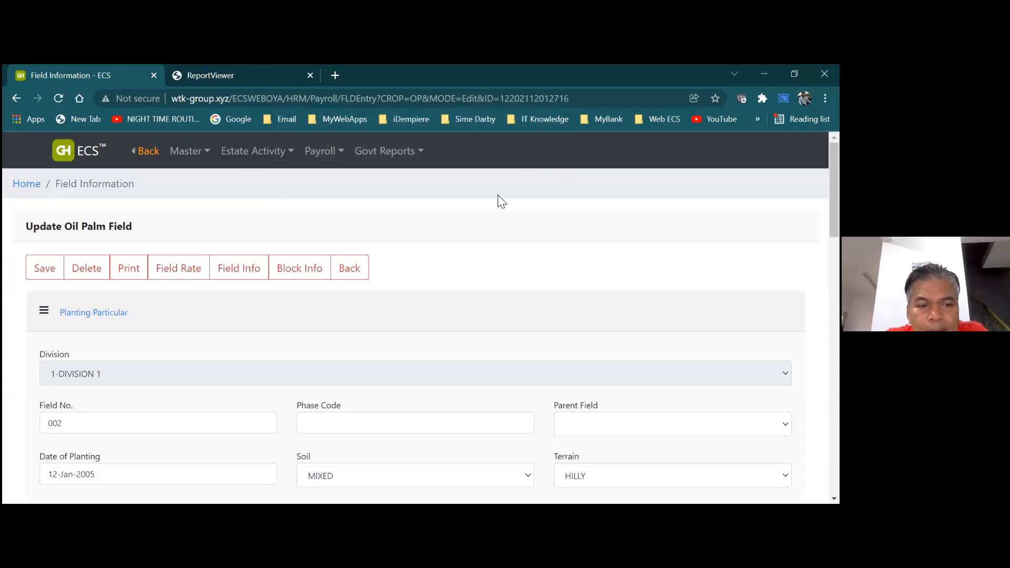
Go back to the field list and open field 003's Field Rate list
click(356, 282)
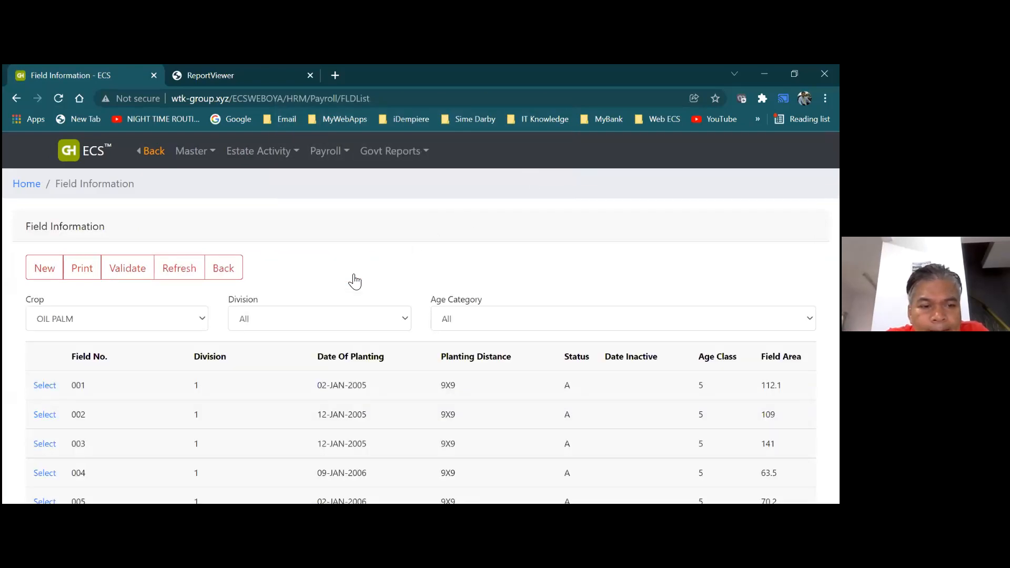
click(47, 445)
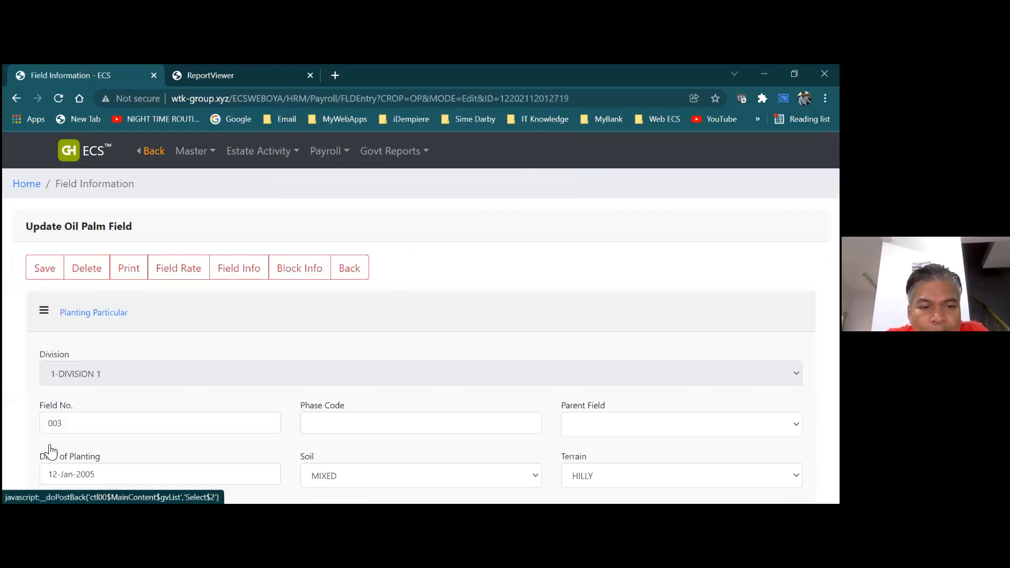
click(191, 276)
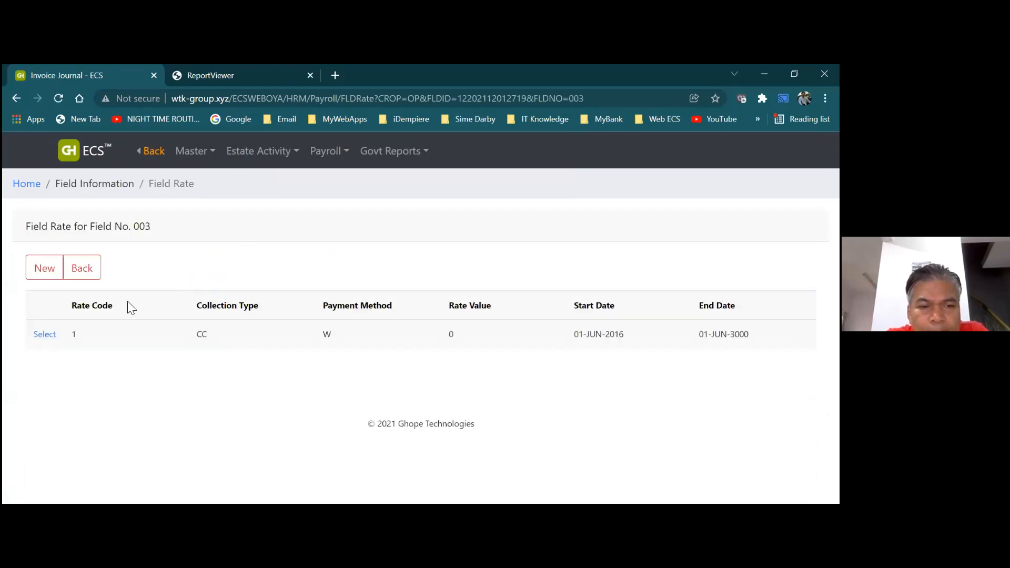
Save a new rate code 1 worth 37 for field 003, then return to its details
click(49, 271)
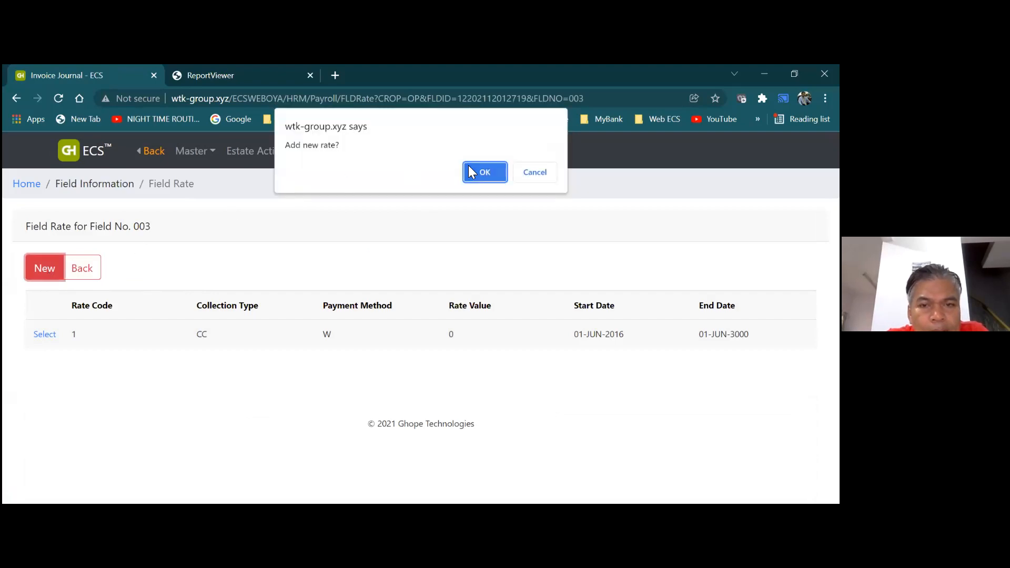
click(469, 167)
click(263, 241)
text(1)
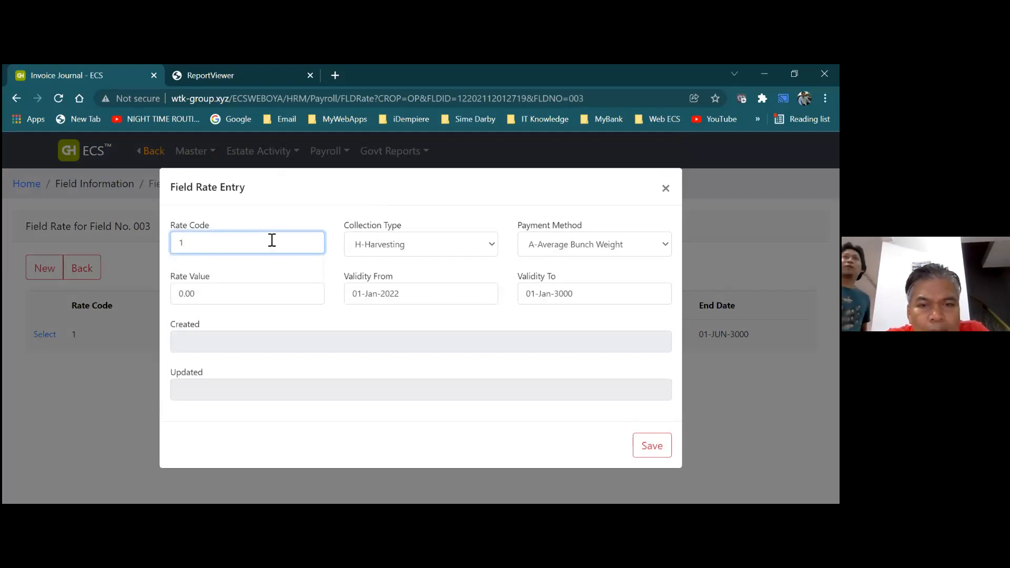
click(279, 294)
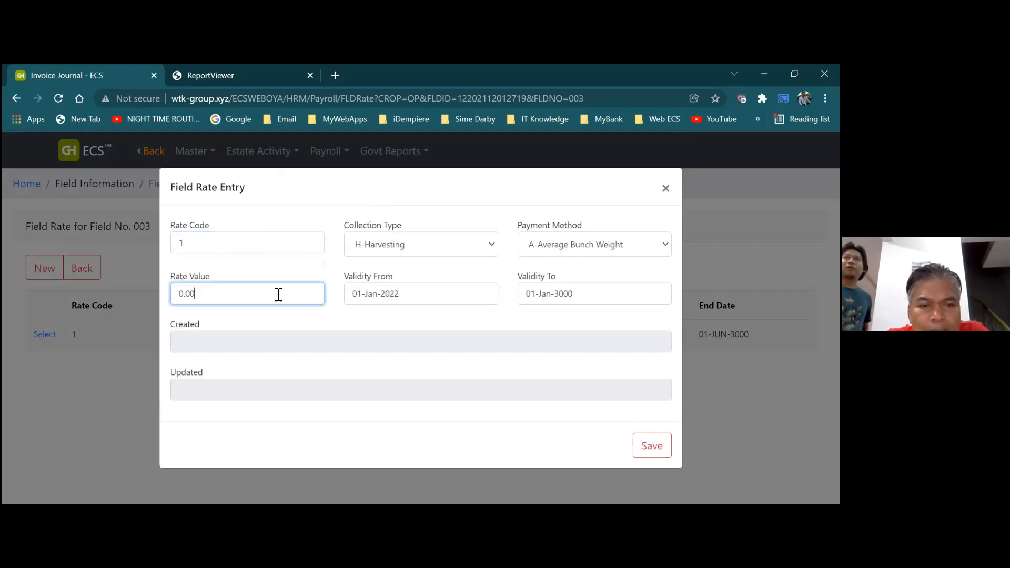
text(37)
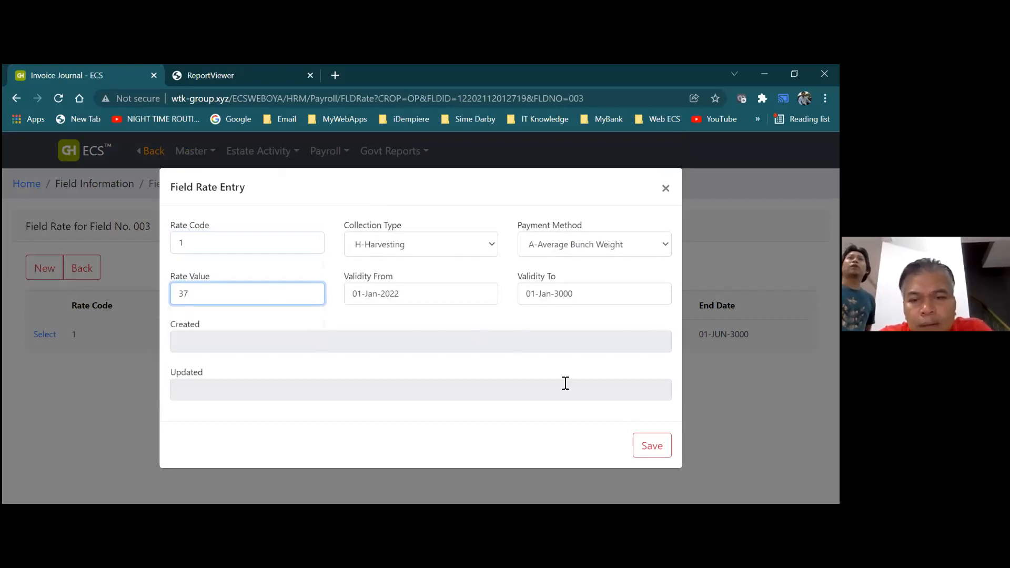
click(649, 447)
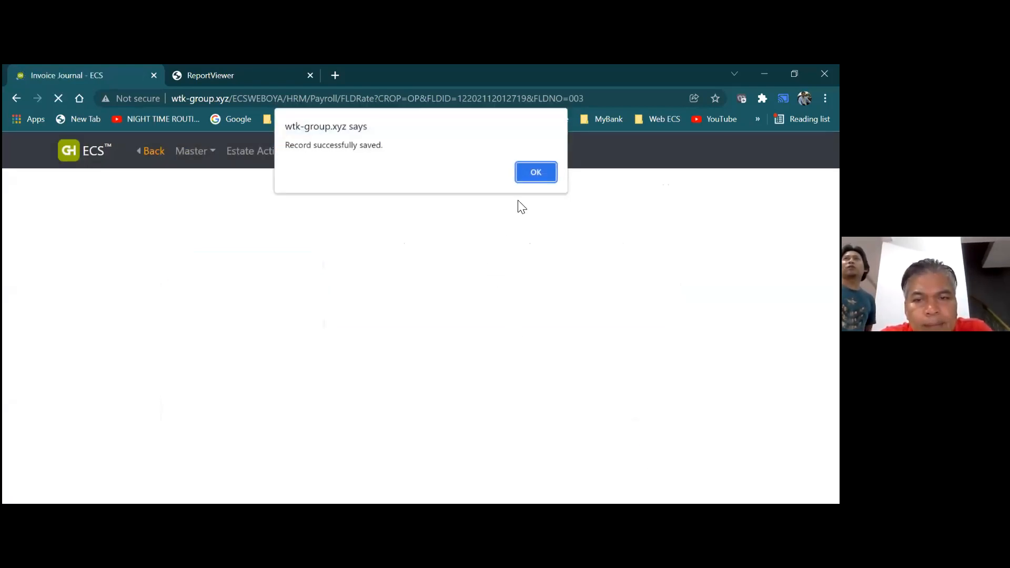
click(527, 179)
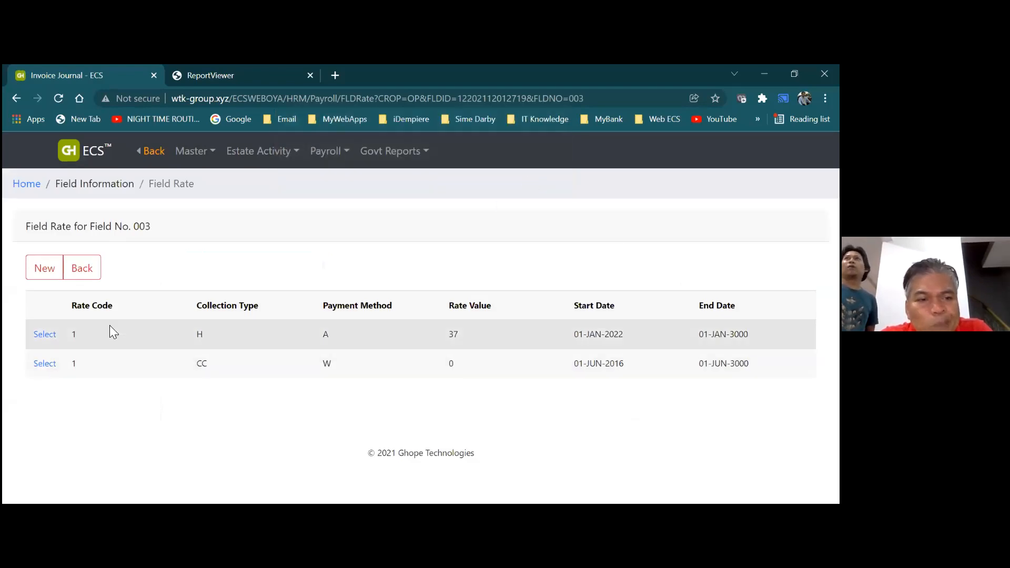
click(78, 272)
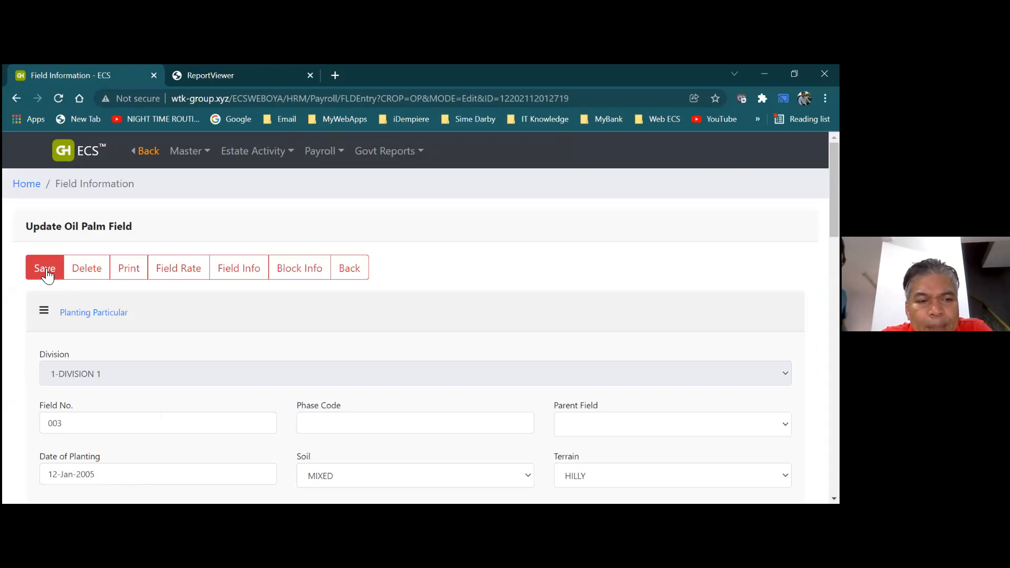
Correct field 003's invalid replanting year to 2035 and save the record
click(45, 269)
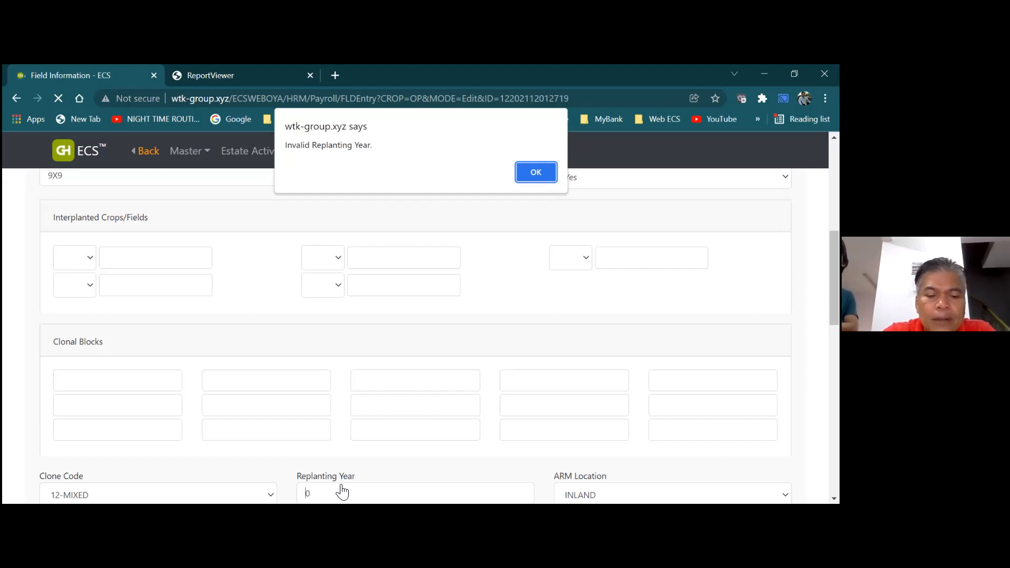
click(537, 174)
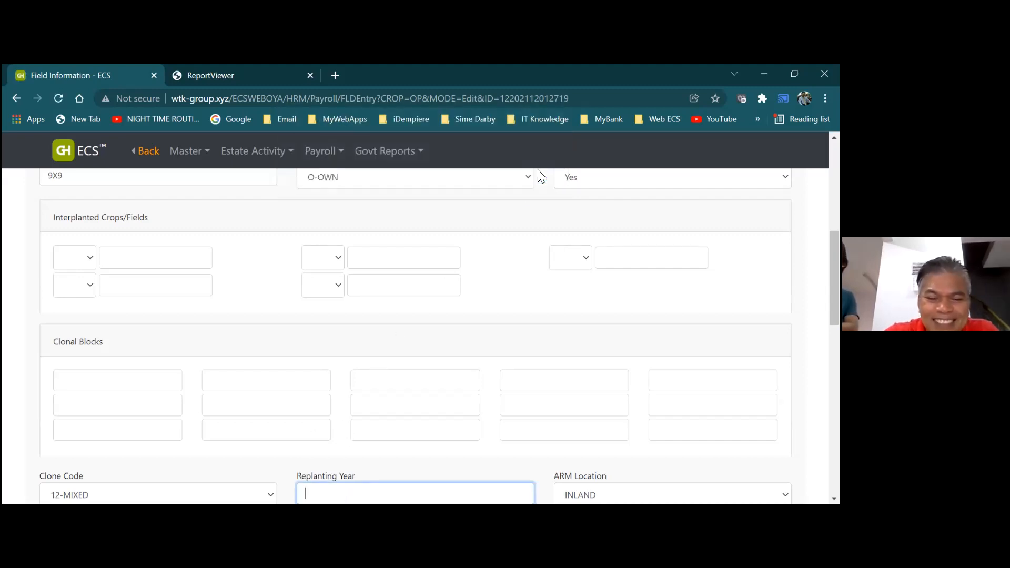
text(2035)
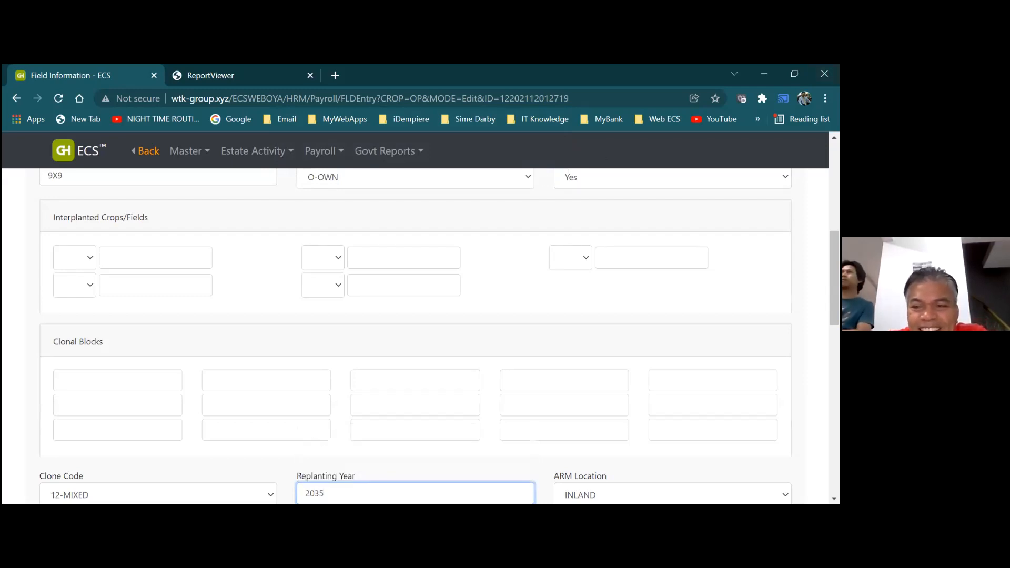
scroll(303, 228, up, 5)
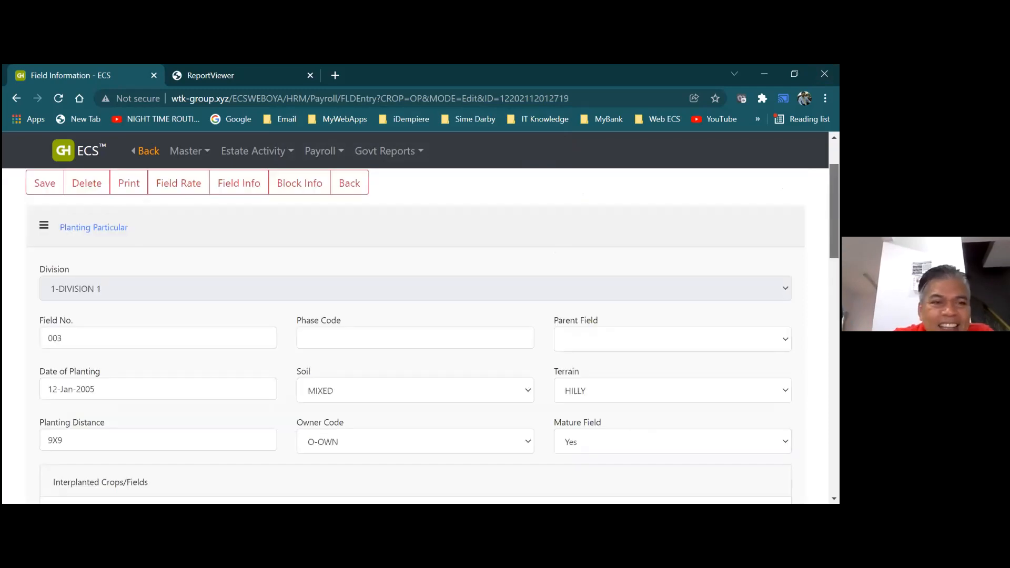
click(50, 186)
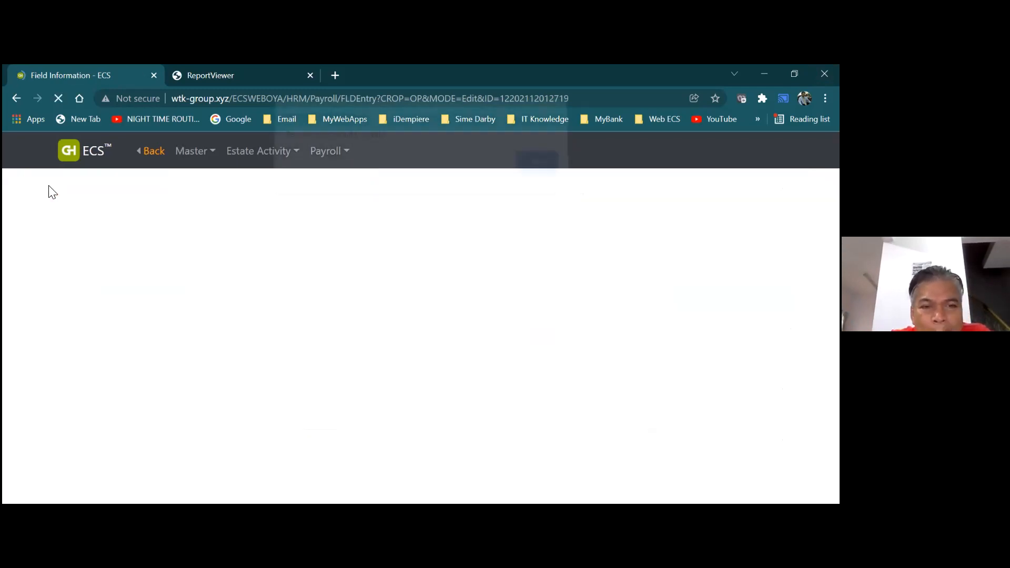
click(525, 175)
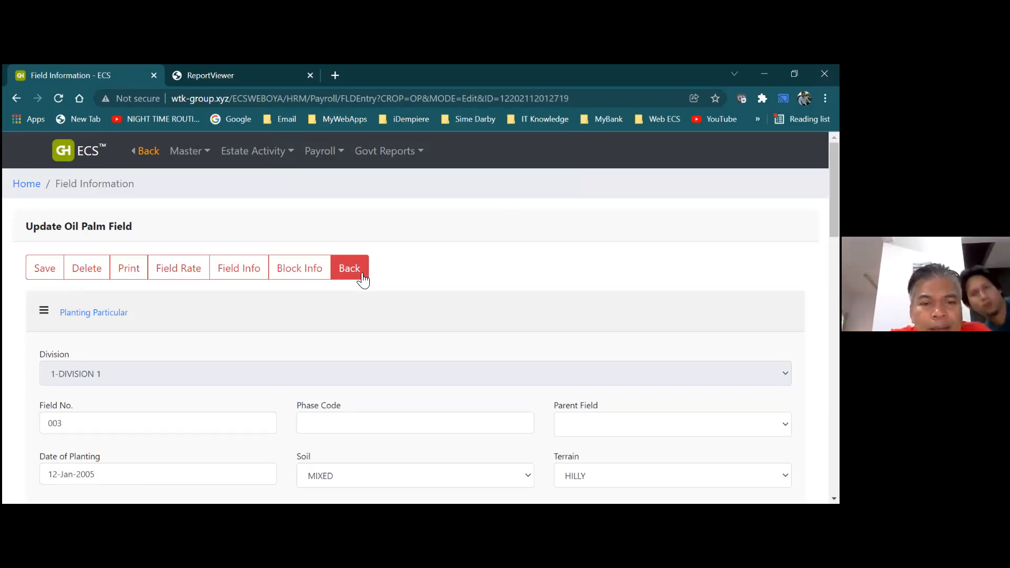
Return to the dashboard and open batch 21122 from Harvester Reception (03P)
click(363, 280)
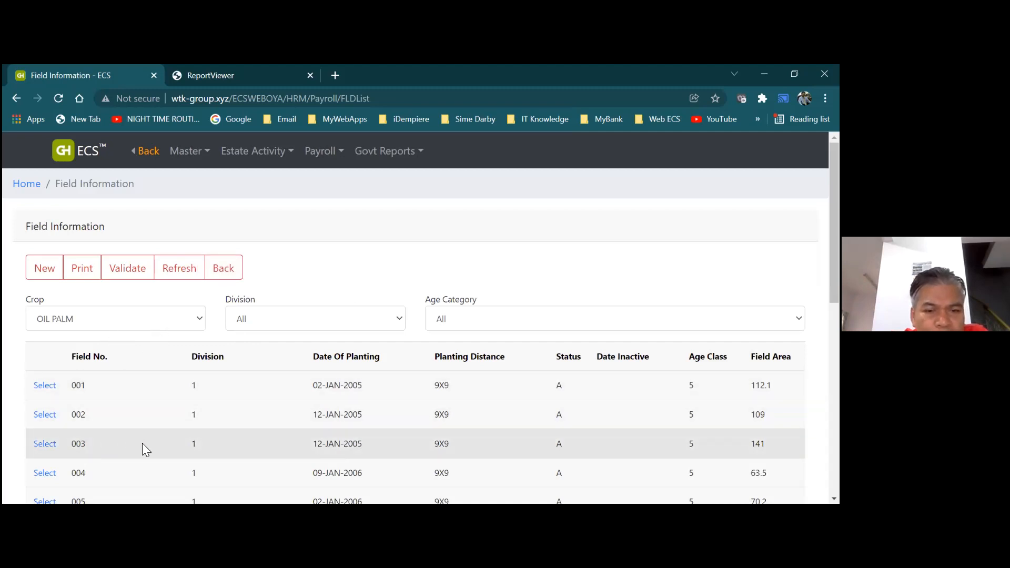
click(224, 268)
mouse_move(205, 170)
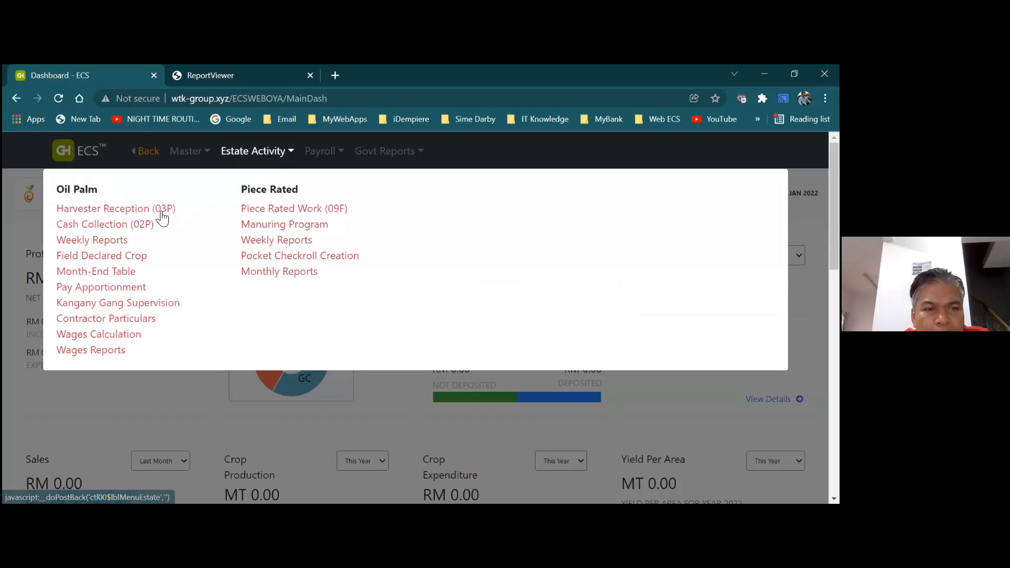
click(162, 211)
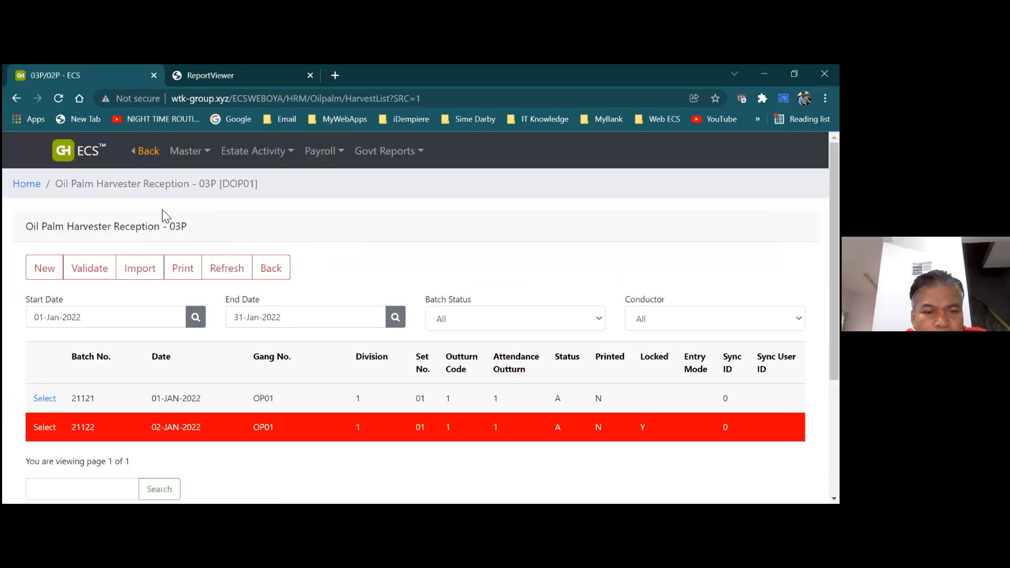
click(51, 429)
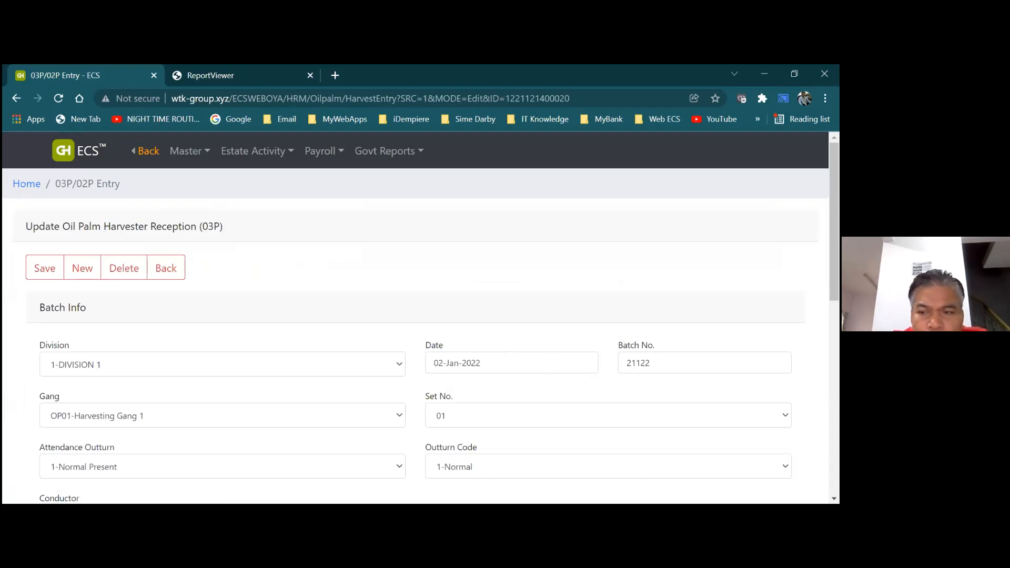
Switch batch 21122's field 002 line to rate code 1 and save it
drag(835, 221, 834, 345)
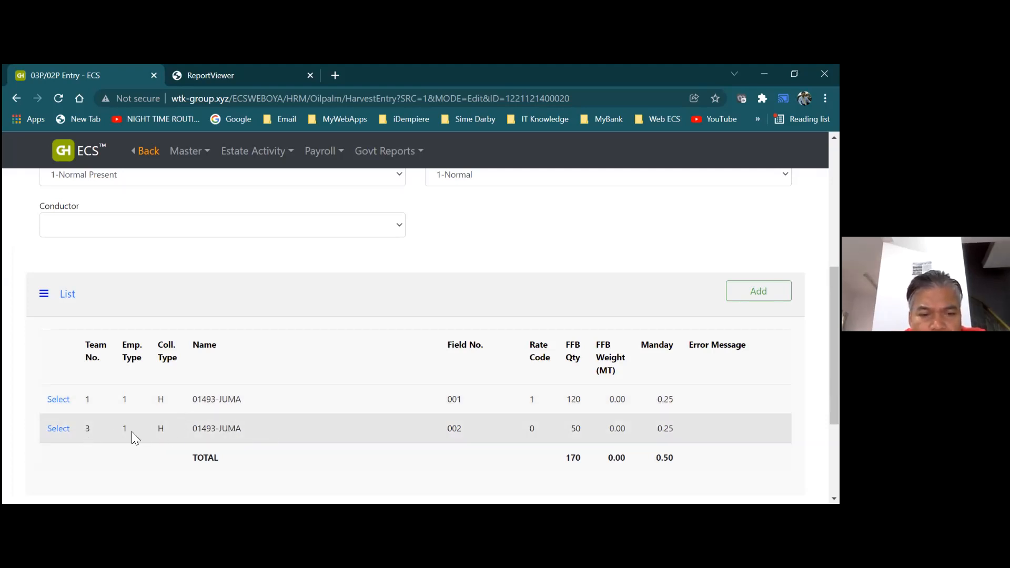
click(58, 429)
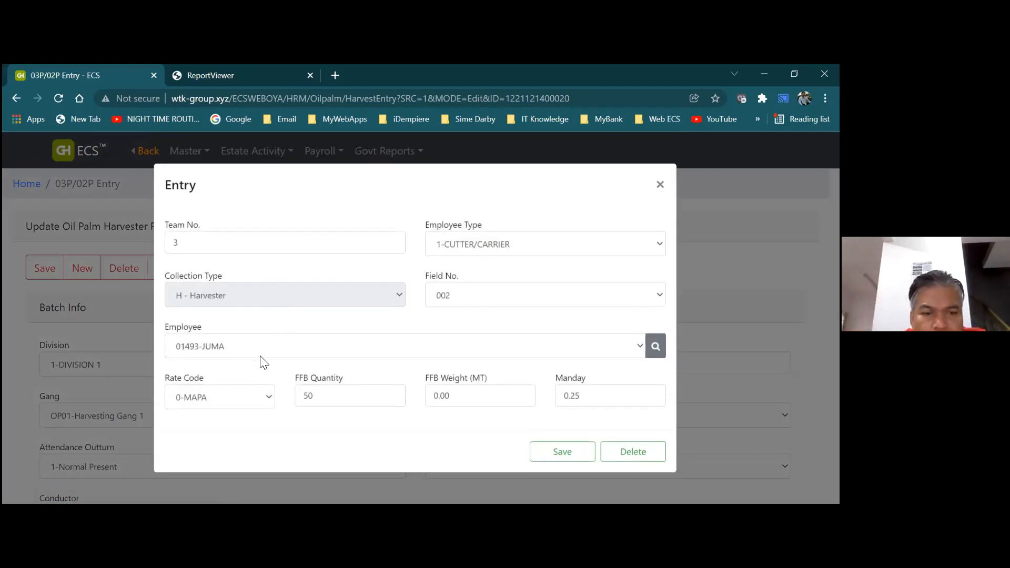
click(270, 403)
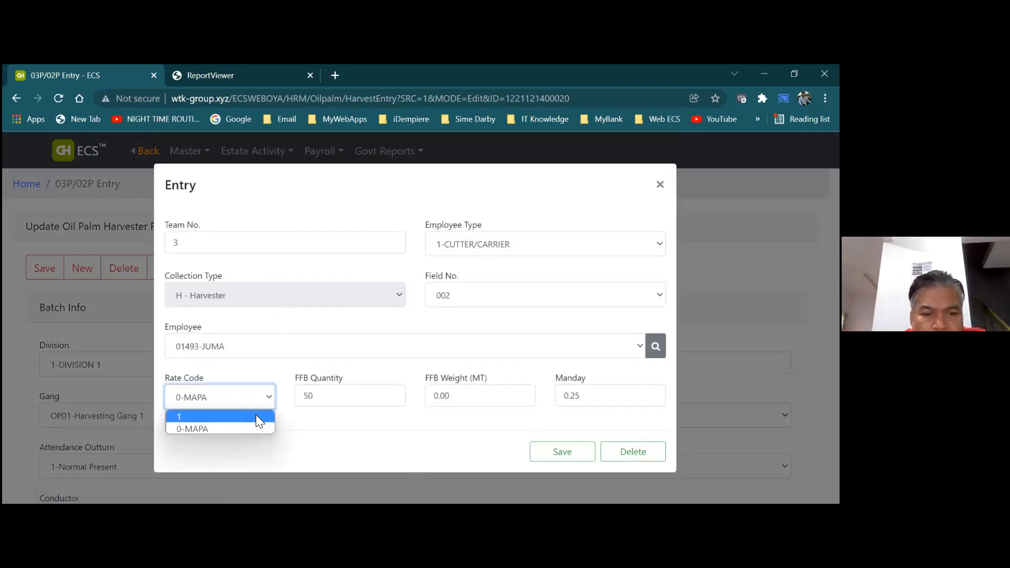
click(255, 416)
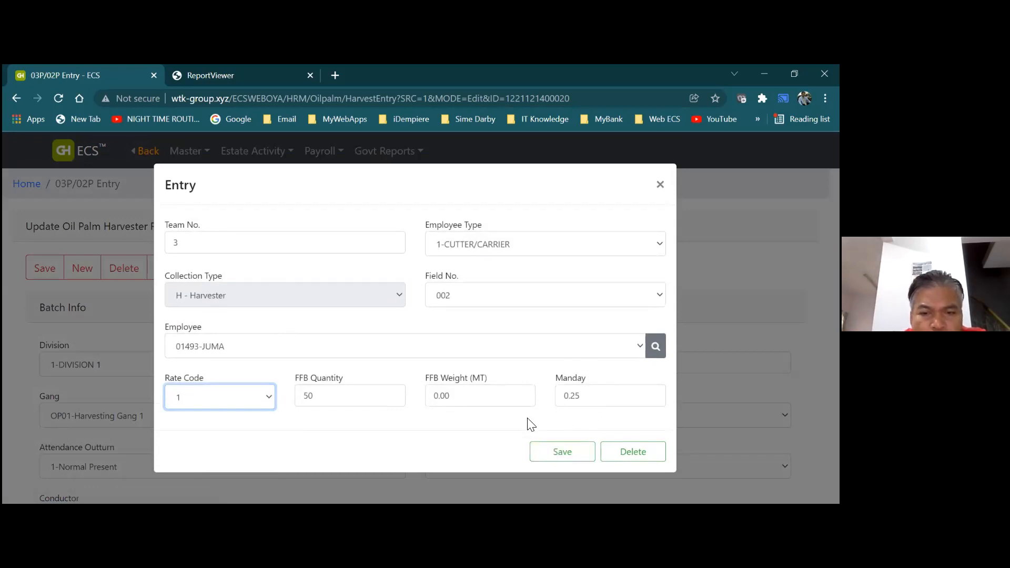
click(565, 451)
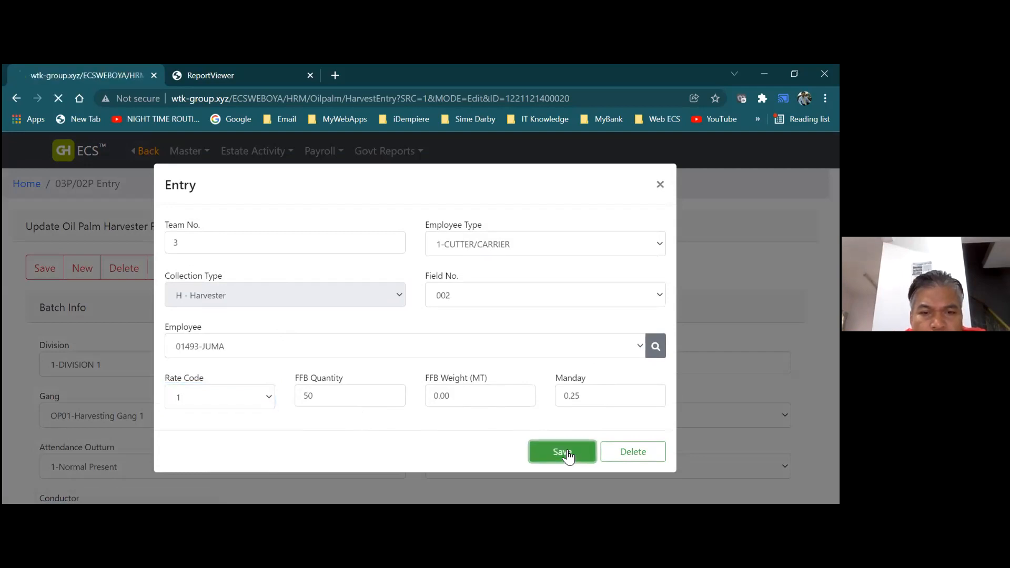
drag(835, 231, 835, 341)
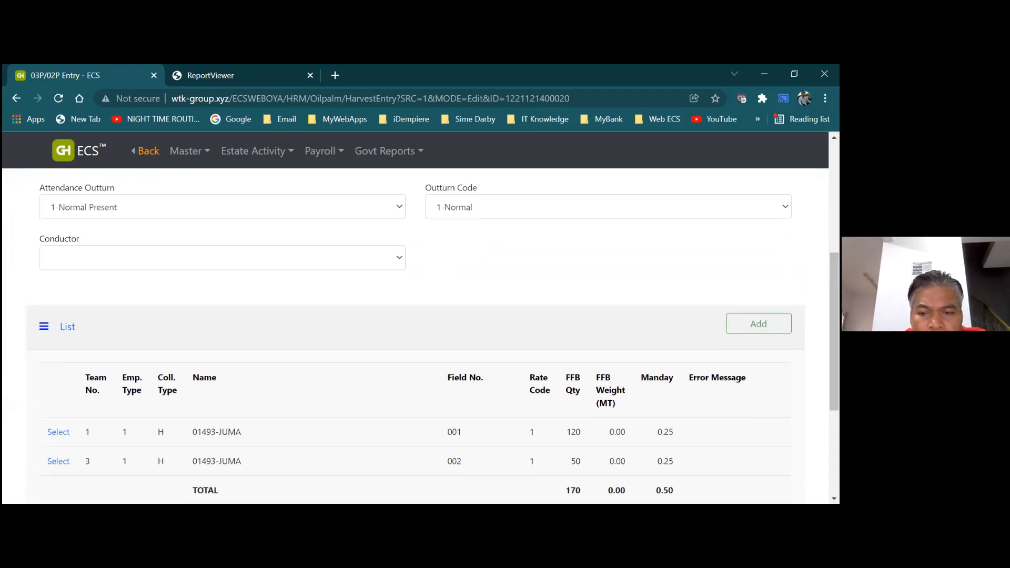
Add a team 2 line on field 003 with 75 FFB and 0.5 manday, then save batch 21122
click(759, 324)
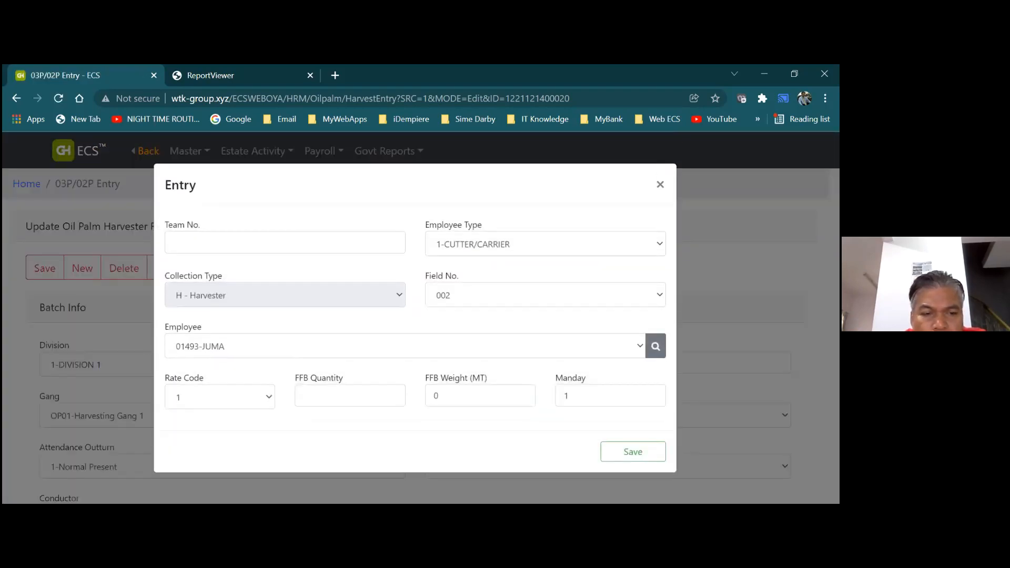
click(314, 248)
text(2)
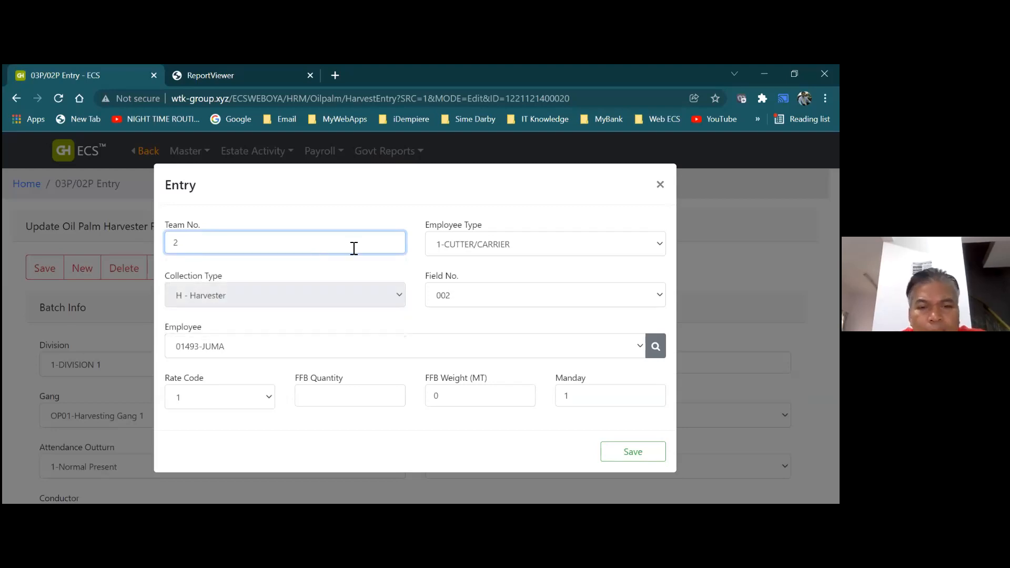
click(470, 297)
click(467, 340)
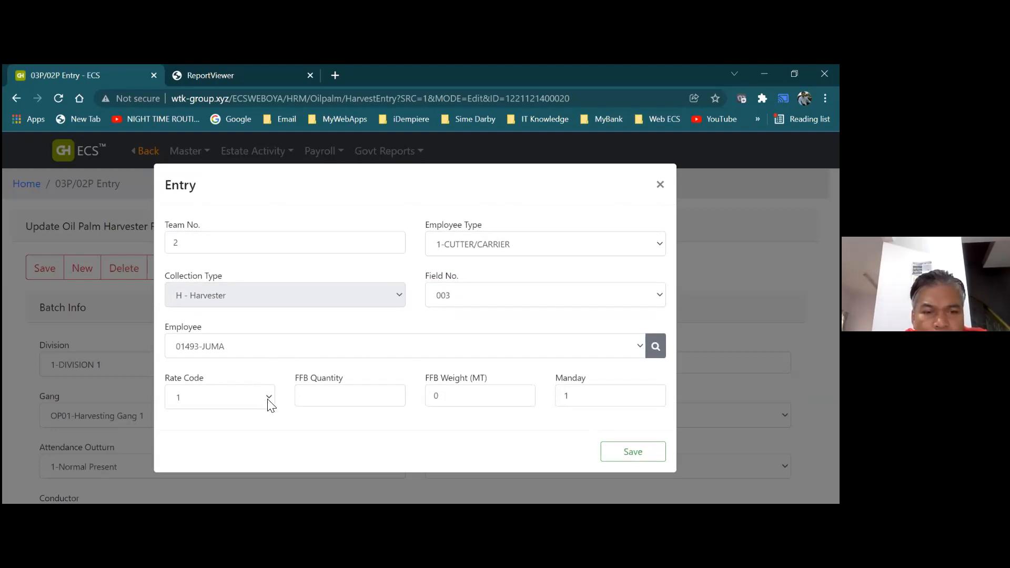
click(374, 402)
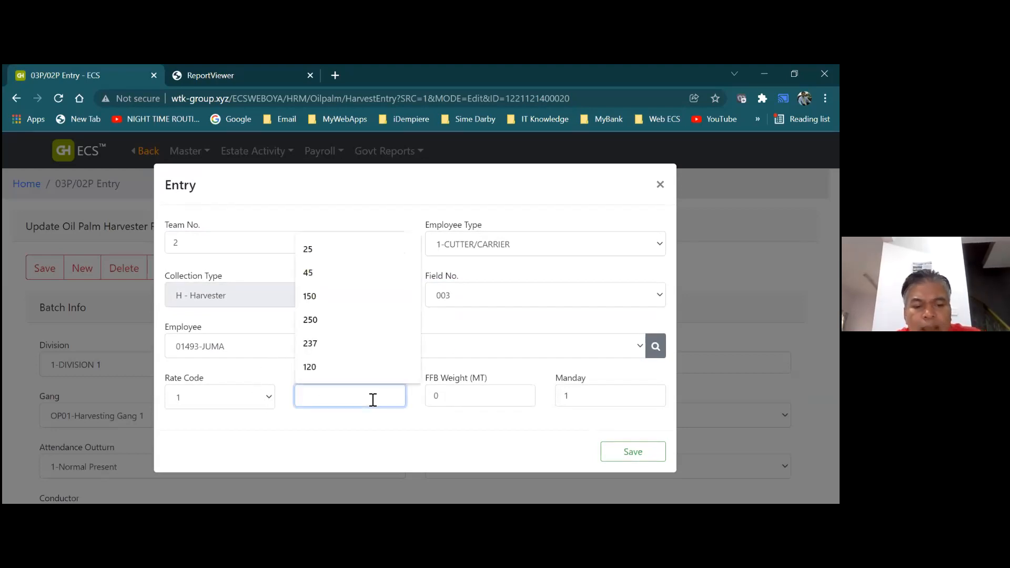
text(75)
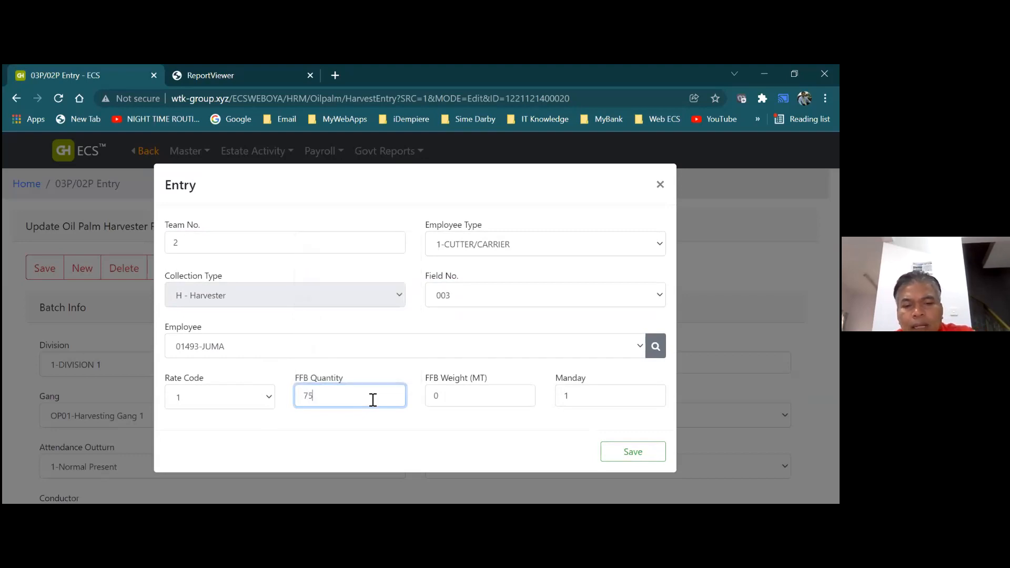
click(570, 395)
key(BackSpace)
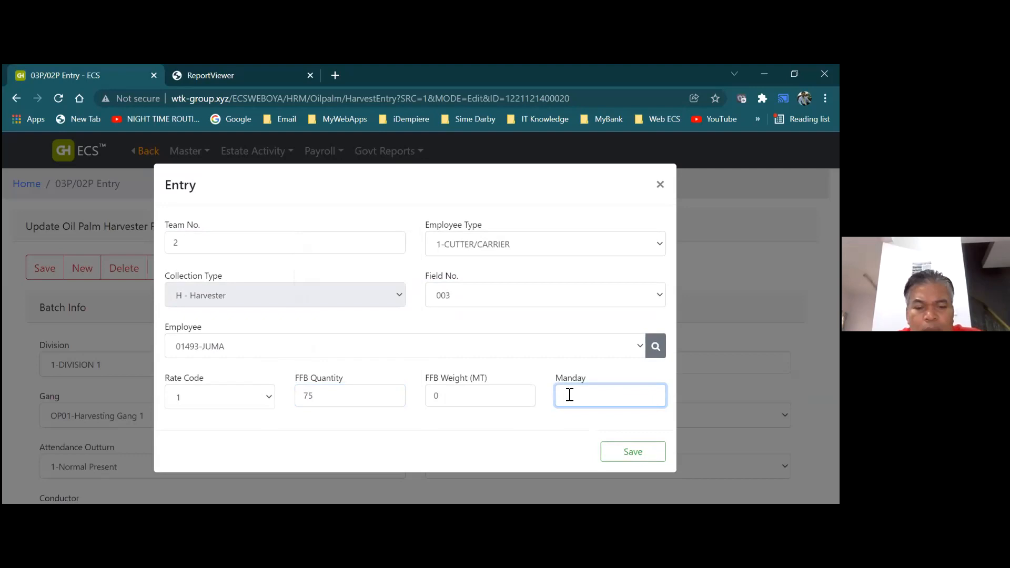
text(0.5)
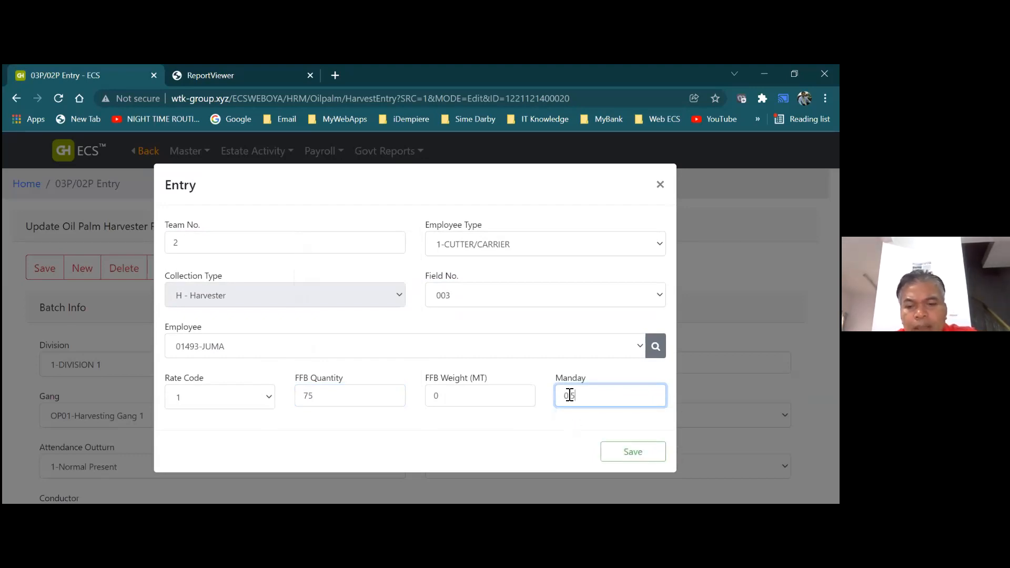
click(611, 454)
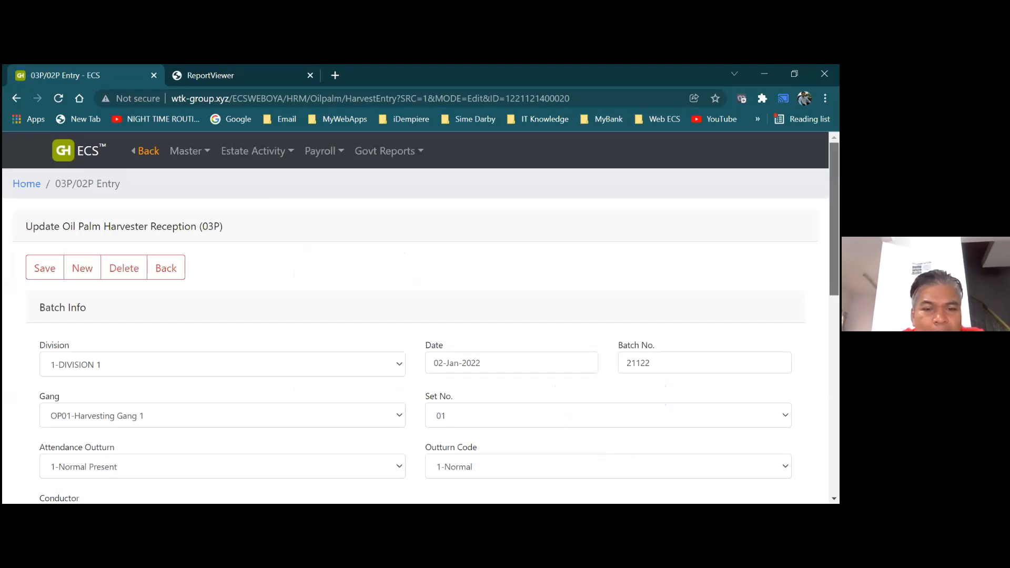
scroll(323, 300, down, 2)
click(55, 188)
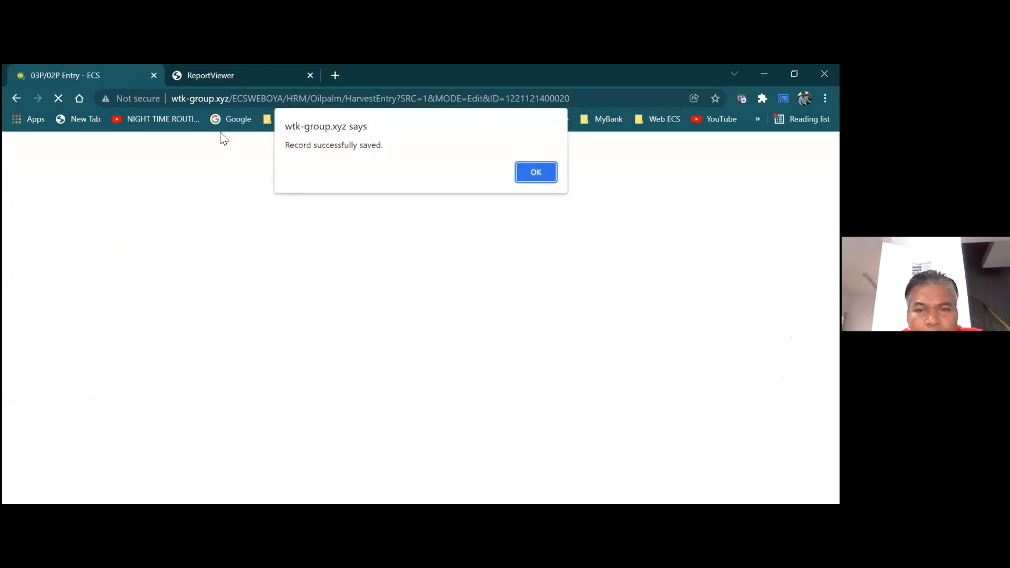
Confirm the batch 21122 save and check the List shows fields 001, 003, 002 totalling 245 FFB
click(529, 172)
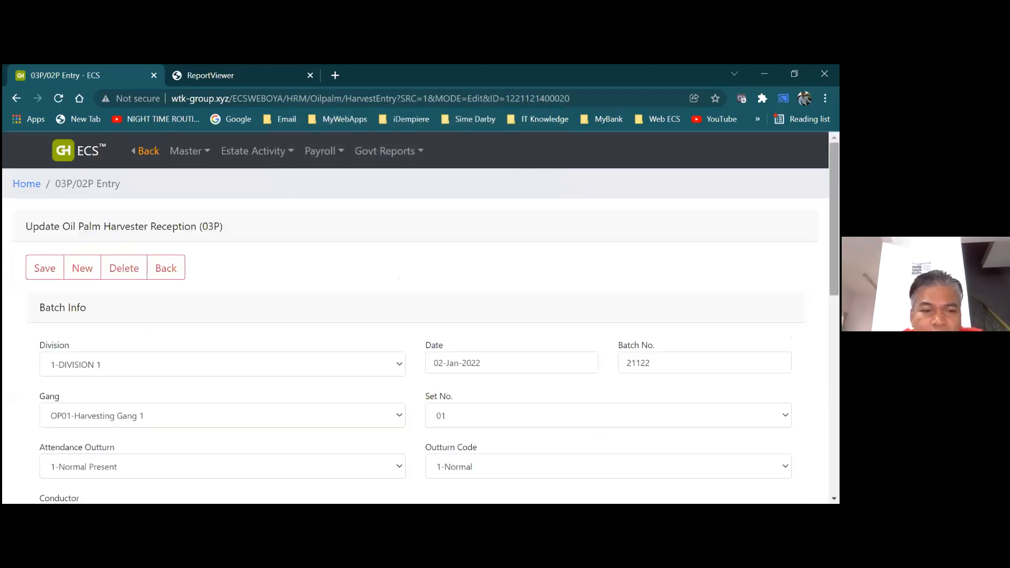
scroll(421, 337, down, 6)
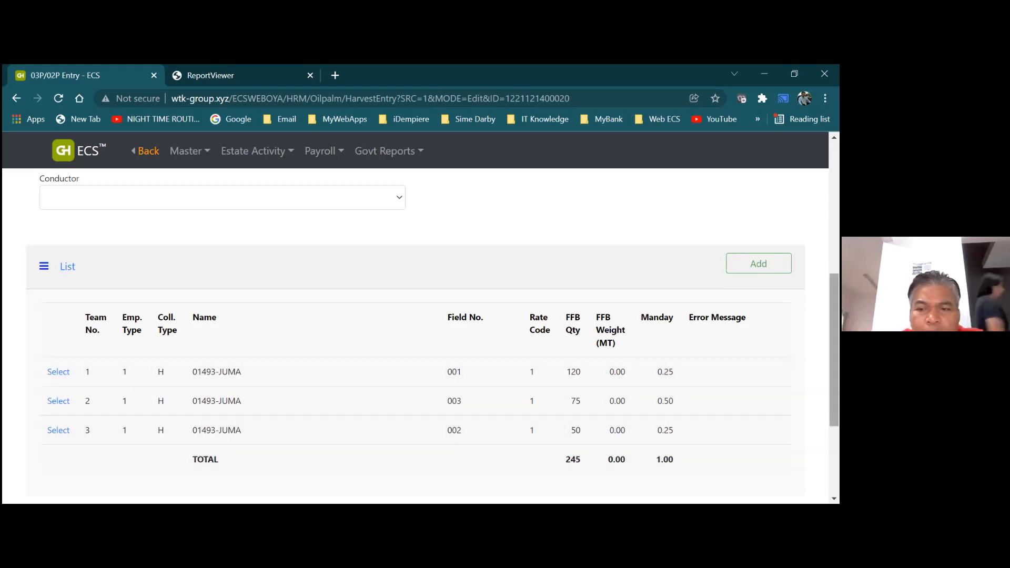
scroll(416, 337, up, 5)
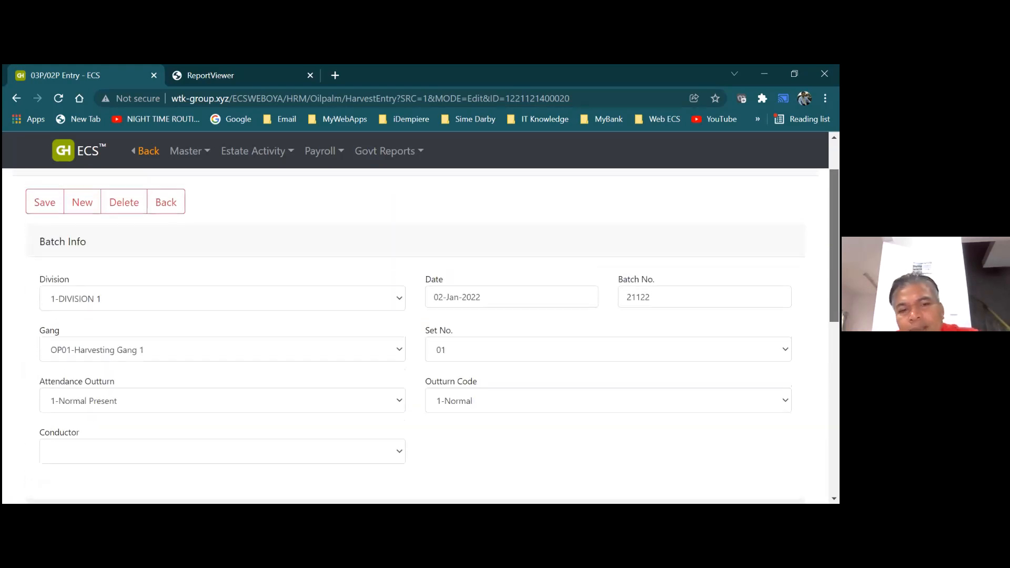
scroll(416, 337, up, 1)
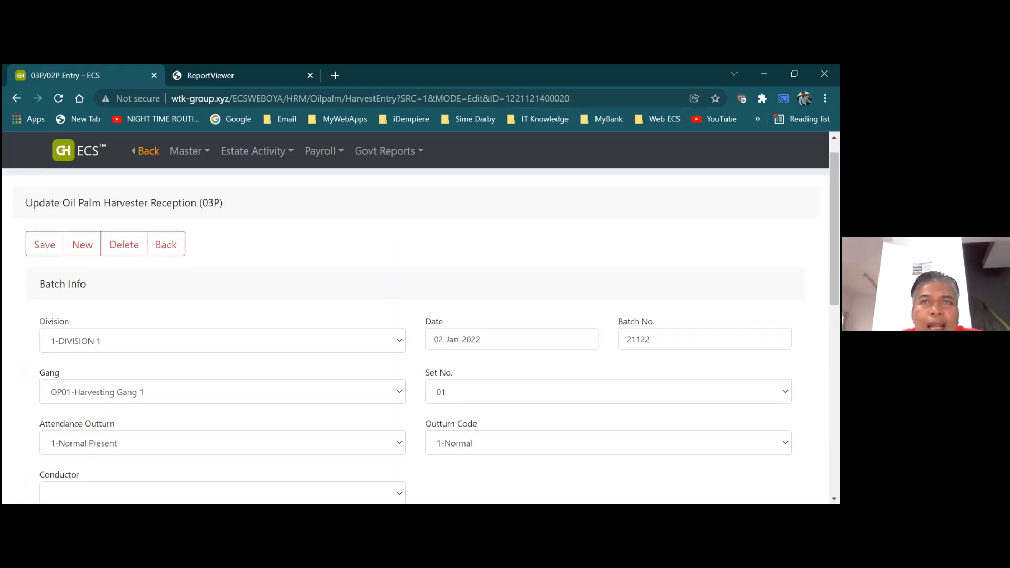
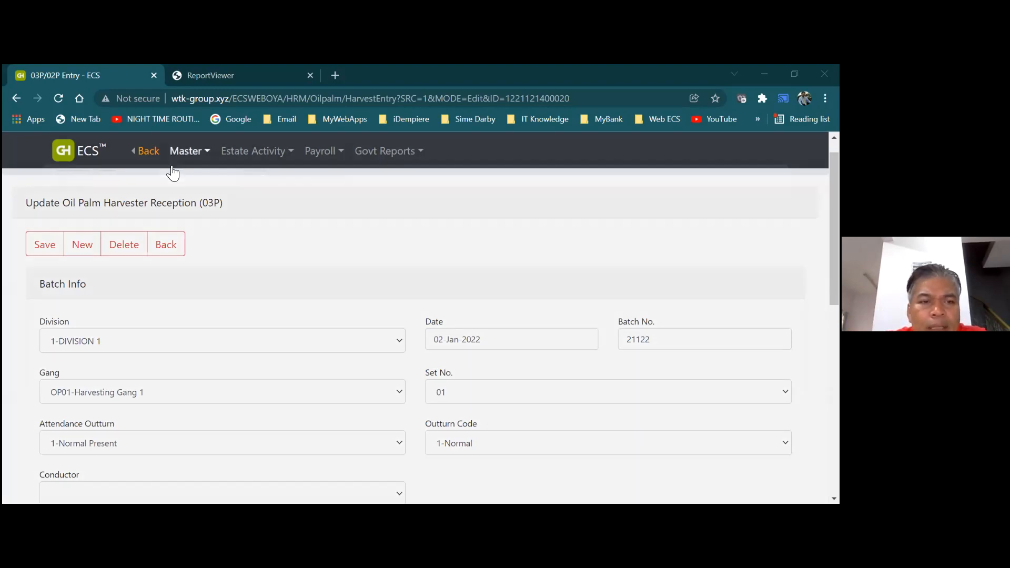
Go back to the dashboard and open the Oil Palm Task Allotment (TA01) list from Operations > Master
click(150, 157)
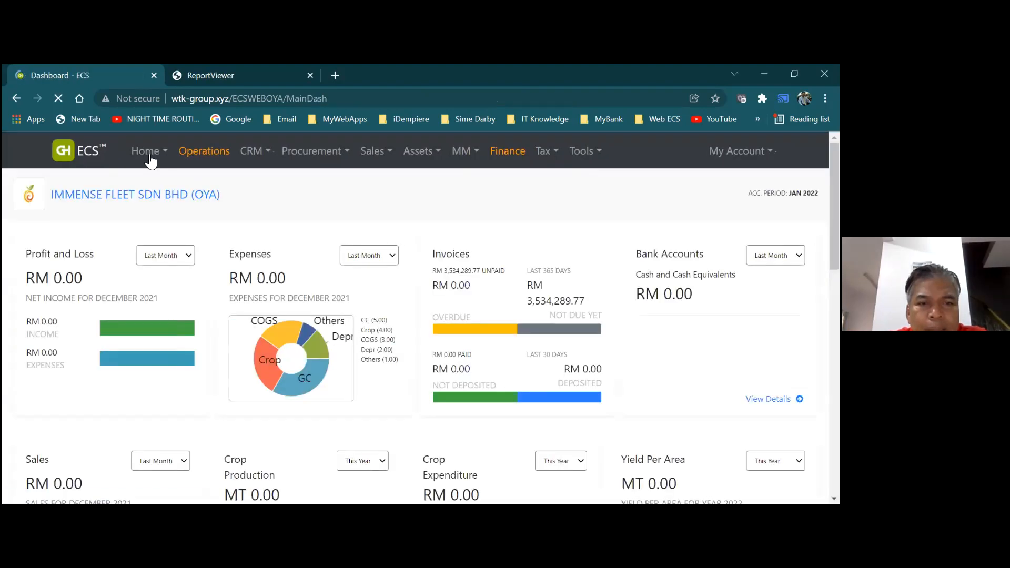
click(314, 165)
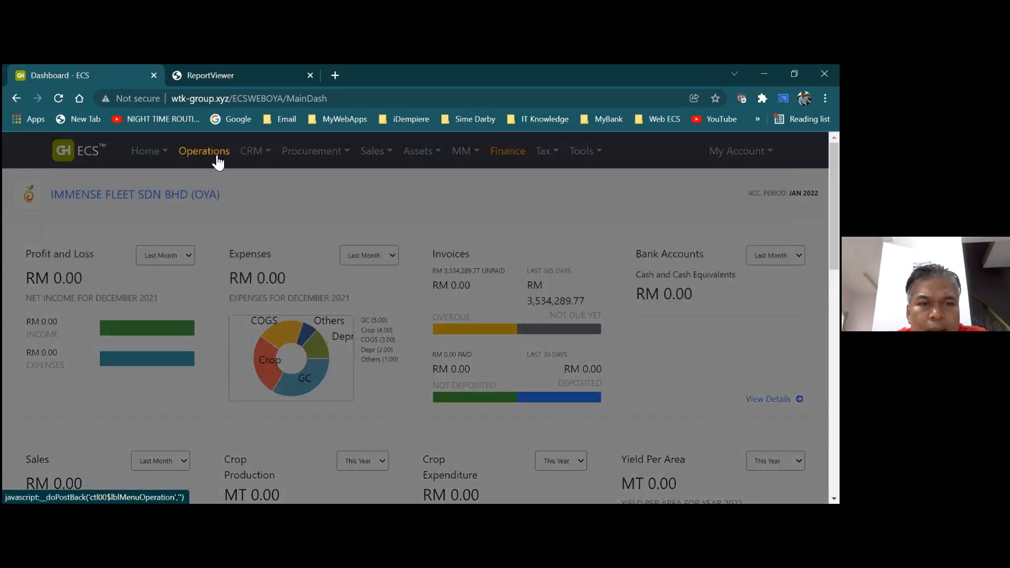
click(217, 158)
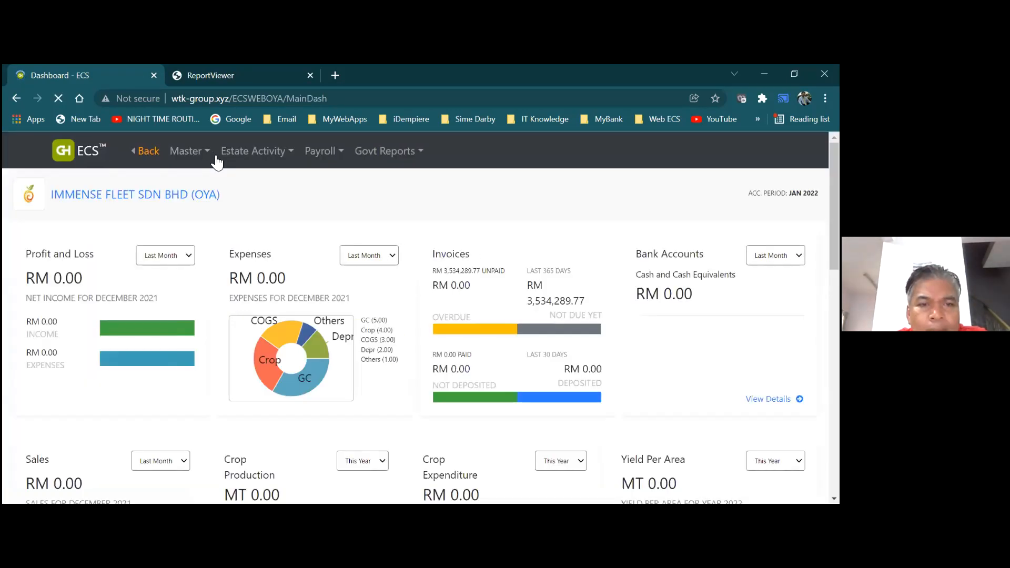
mouse_move(245, 159)
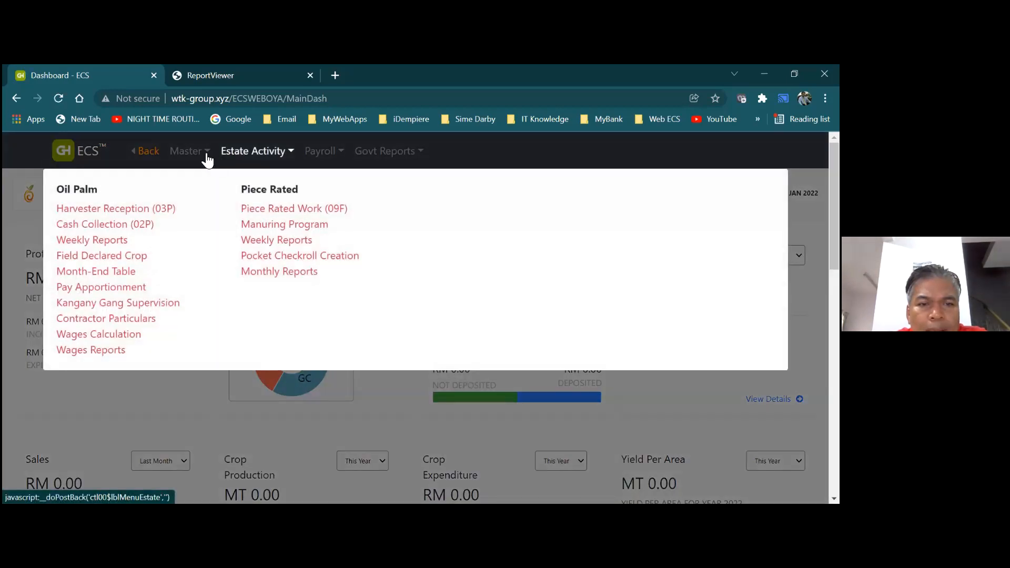
mouse_move(188, 151)
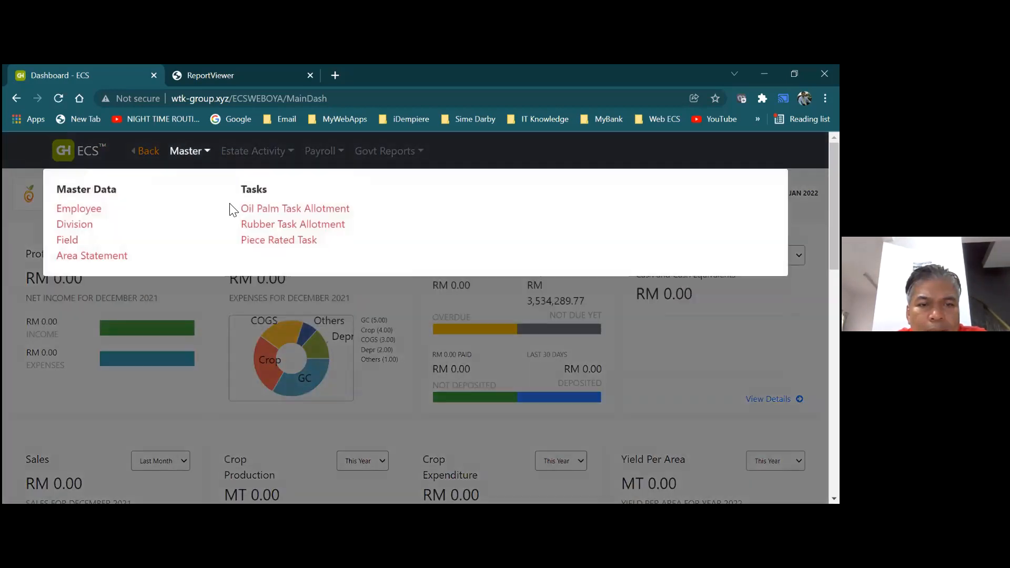
click(253, 210)
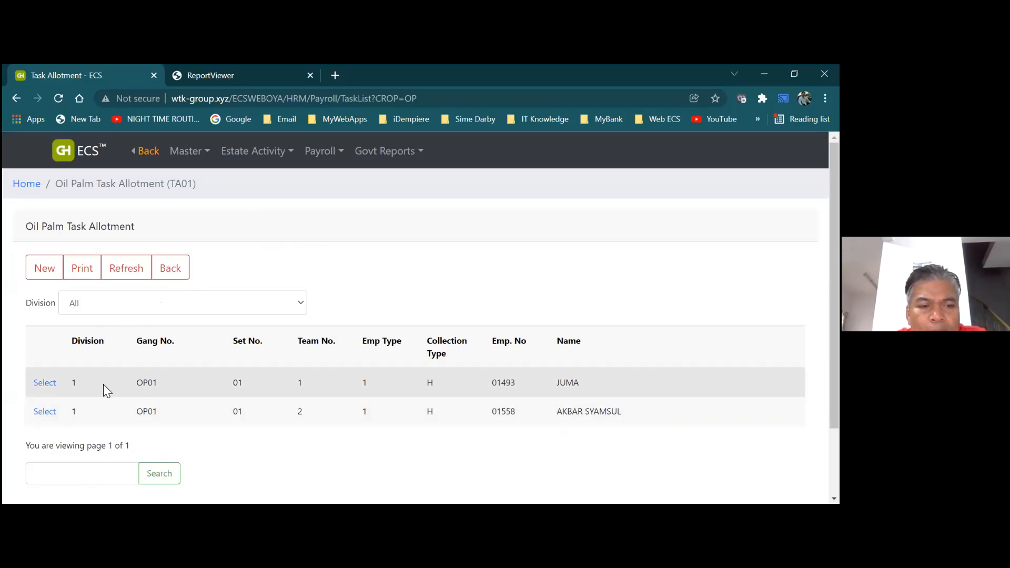
Create a gang OP01 allotment with Set No. 01, Team No. 3 and the middle employee choice, and save it
click(54, 276)
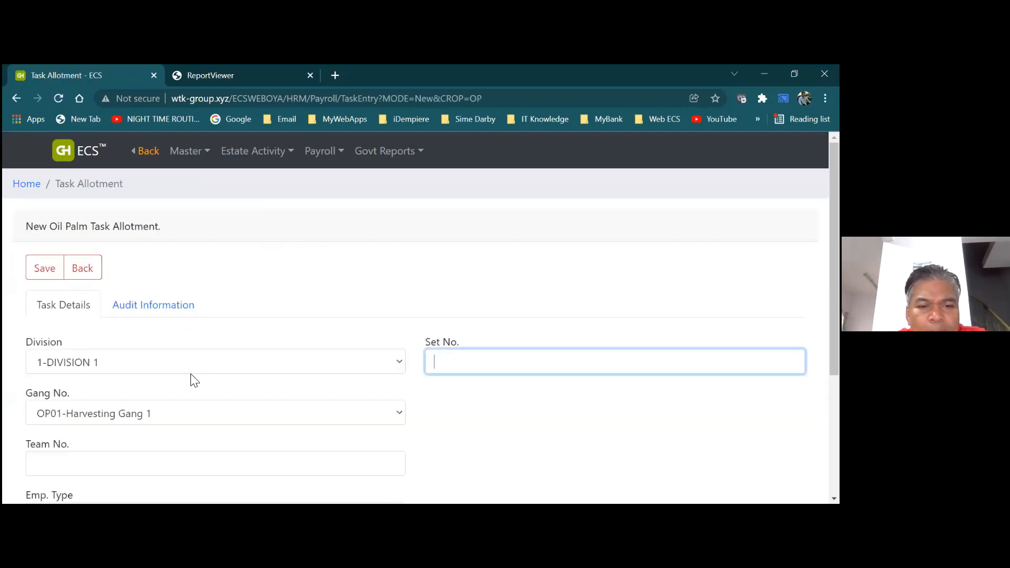
text(01)
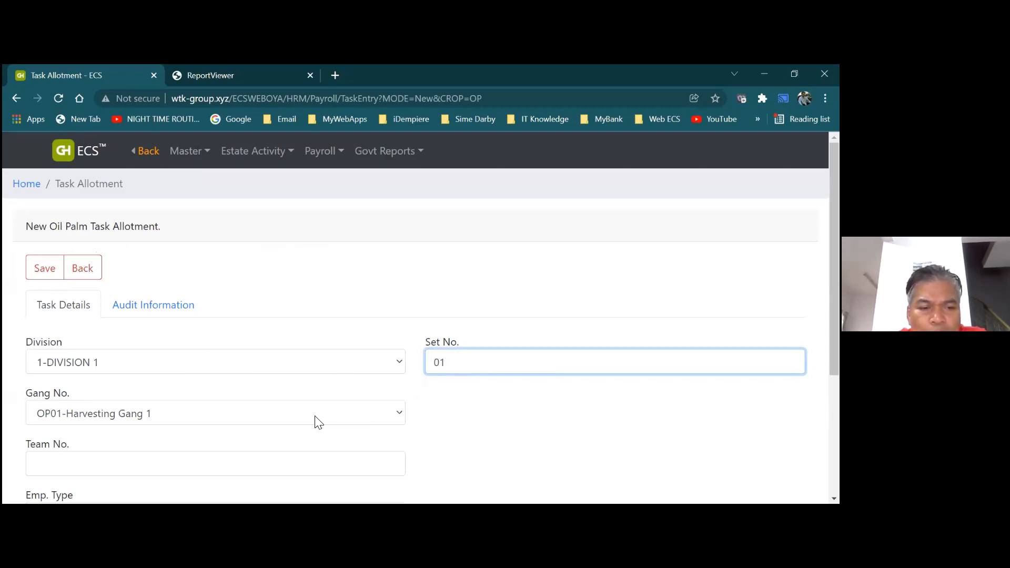
click(368, 458)
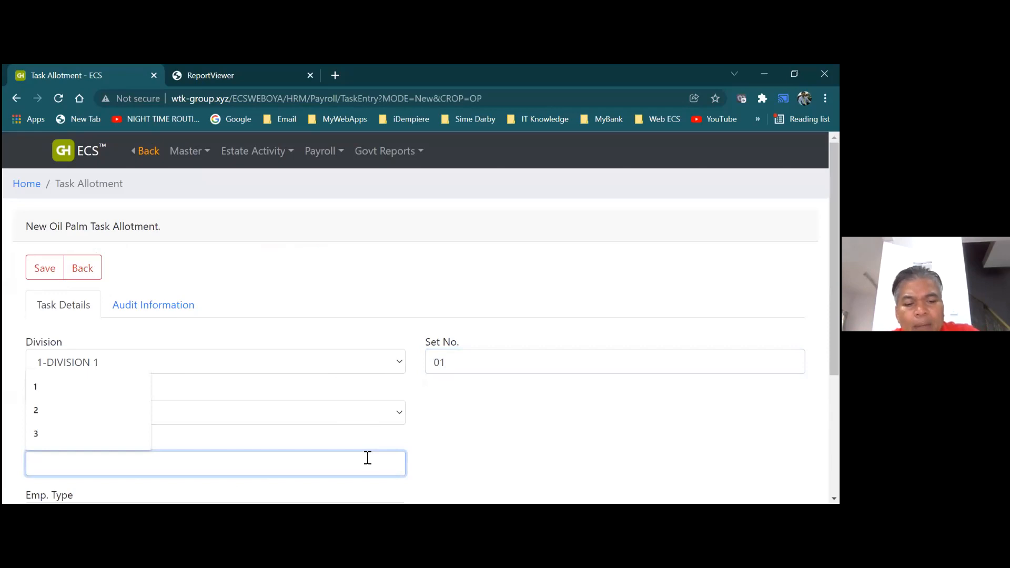
text(3)
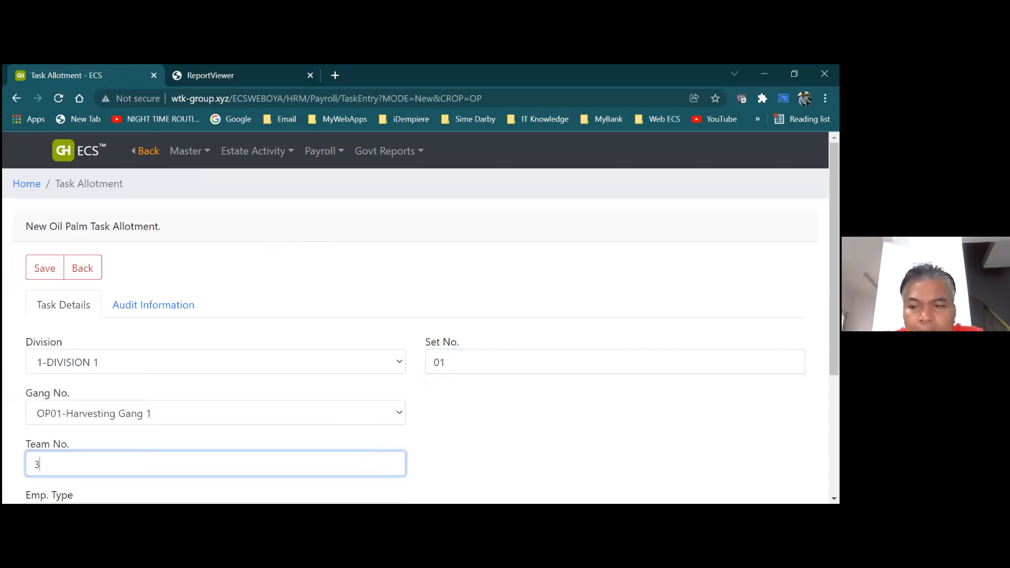
scroll(421, 337, down, 3)
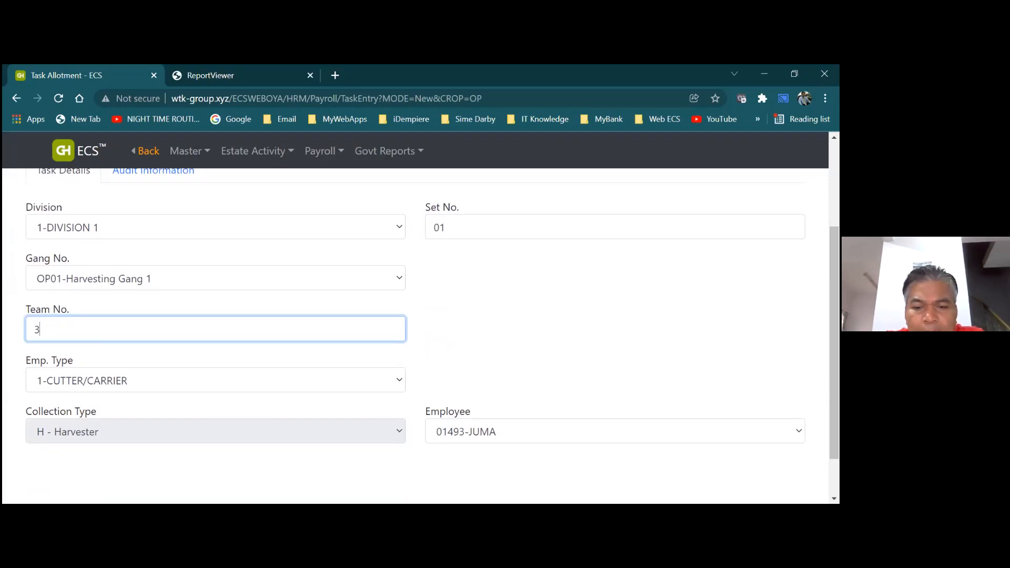
click(614, 431)
key(Down)
key(Down)
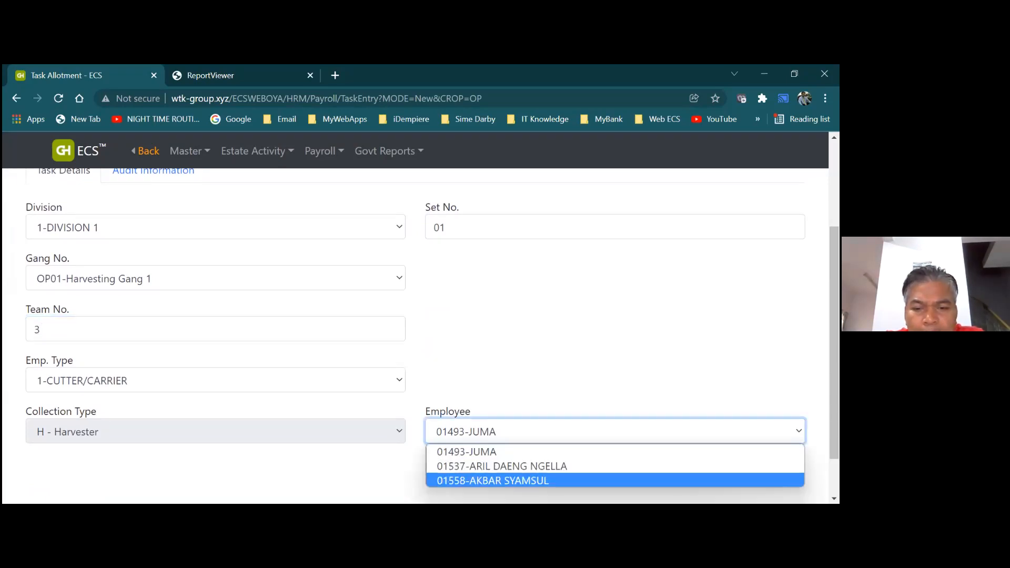
key(Up)
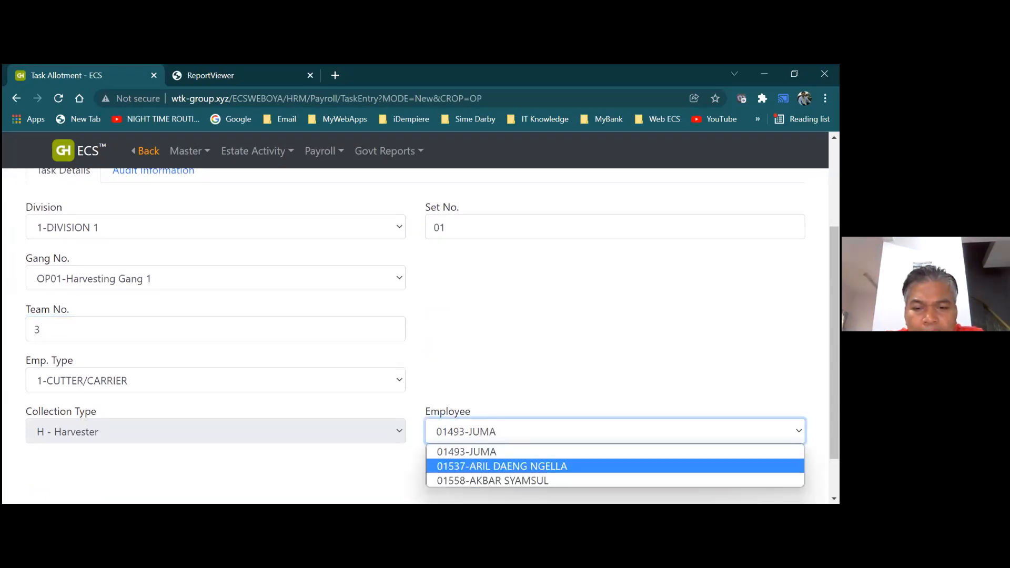
key(Return)
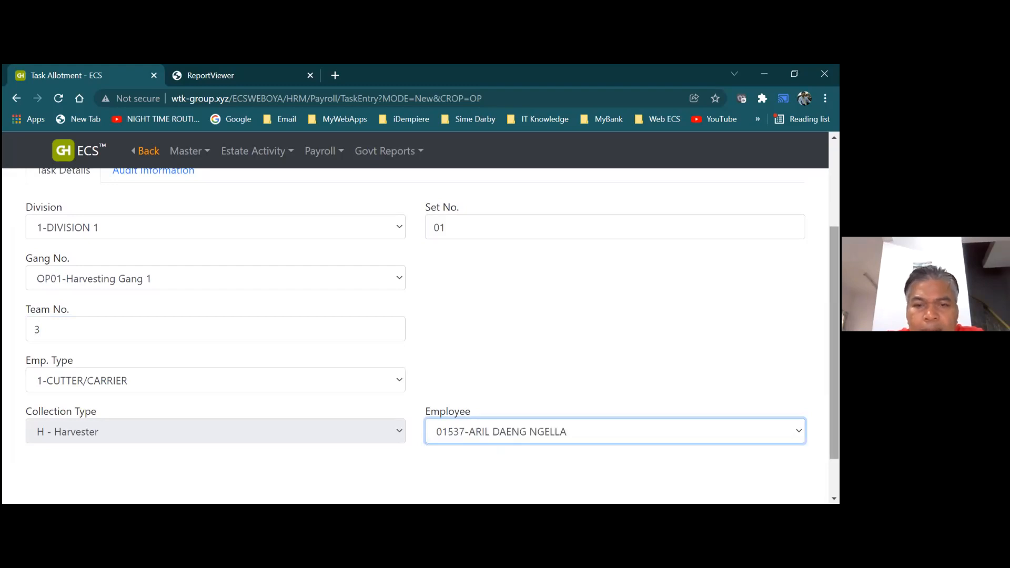
scroll(199, 362, up, 2)
click(32, 236)
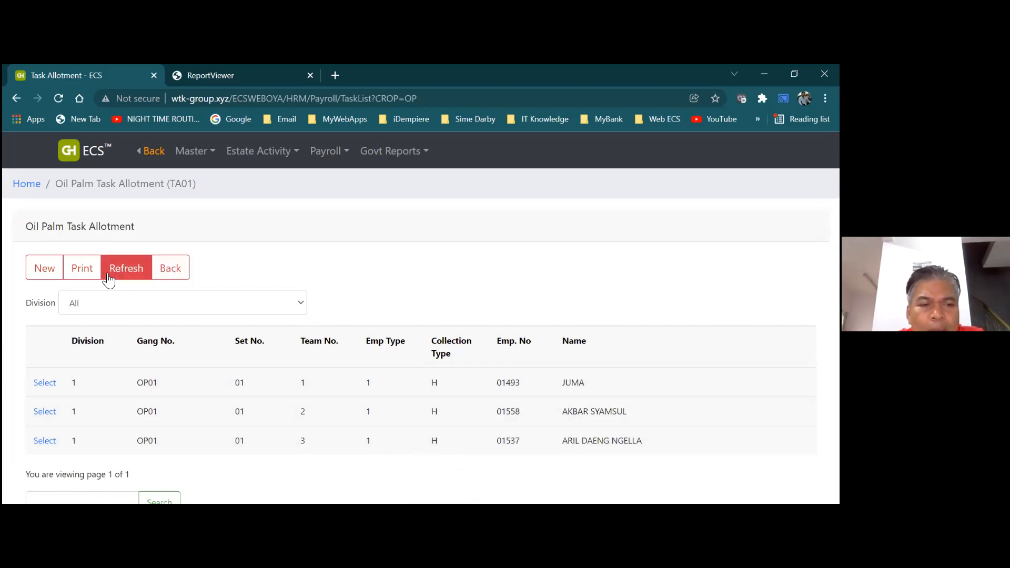
click(83, 269)
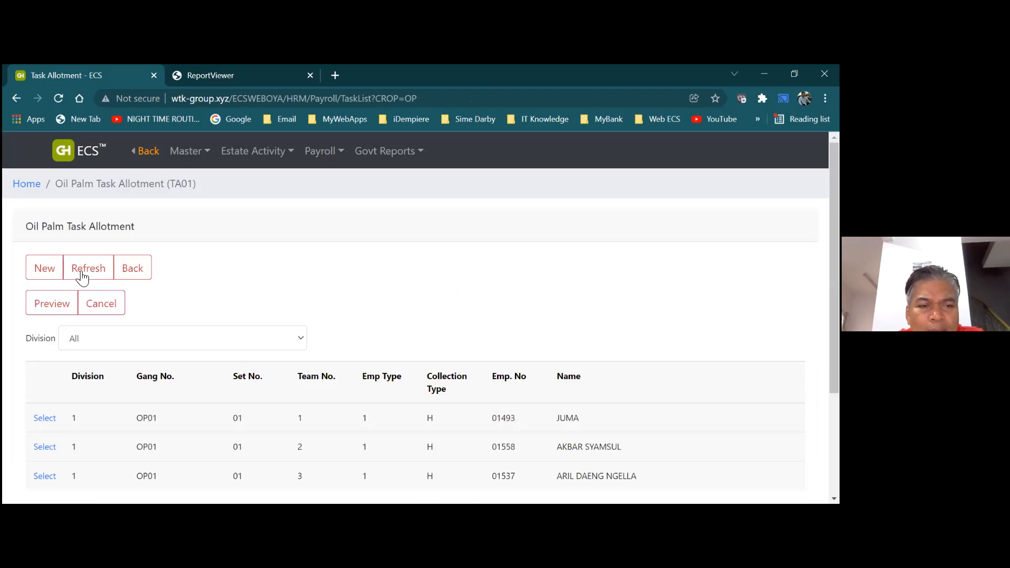
Preview the Harvesters Daily Reception Form for gang OP01 set 01, then return to the allotment list
click(60, 304)
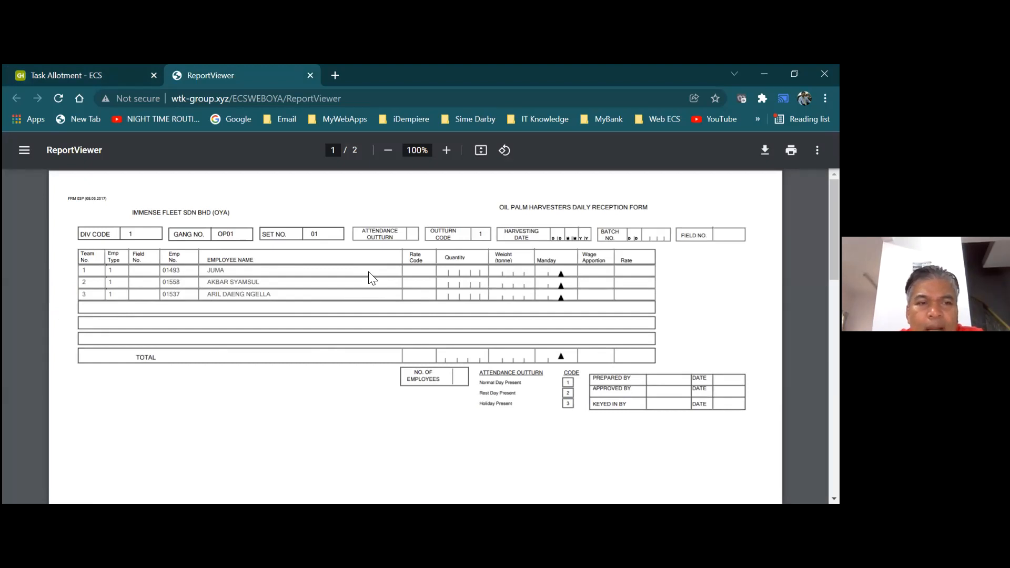
click(118, 79)
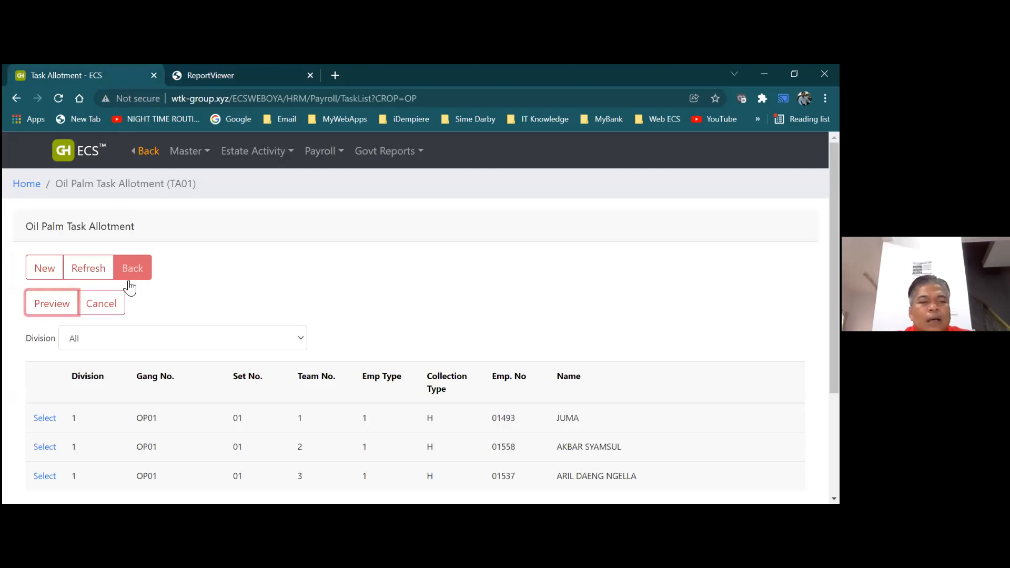
click(101, 304)
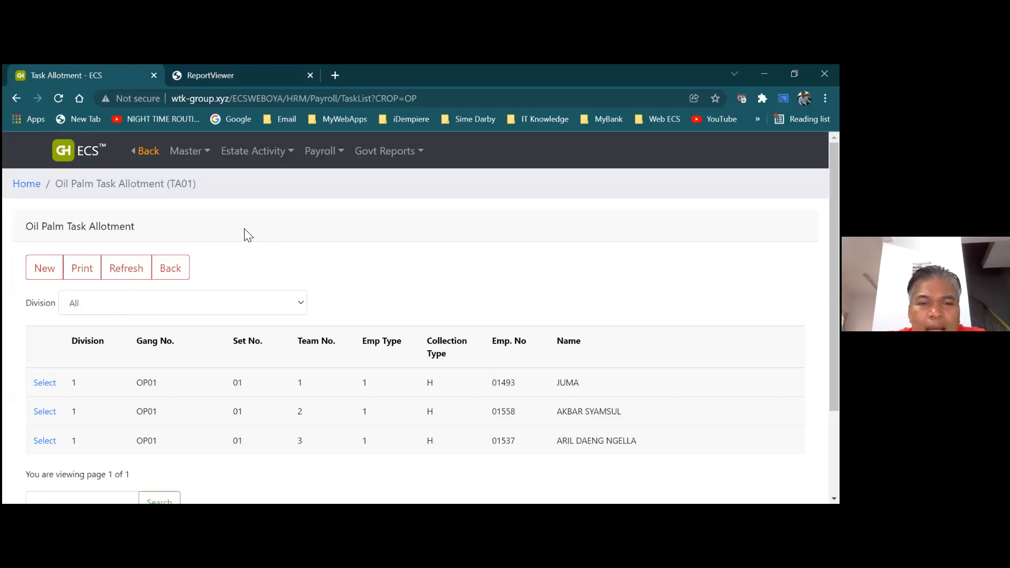
Open the Cash Collection (02P) list for 01–31 Jan 2022 from the Estate Activity menu
click(268, 151)
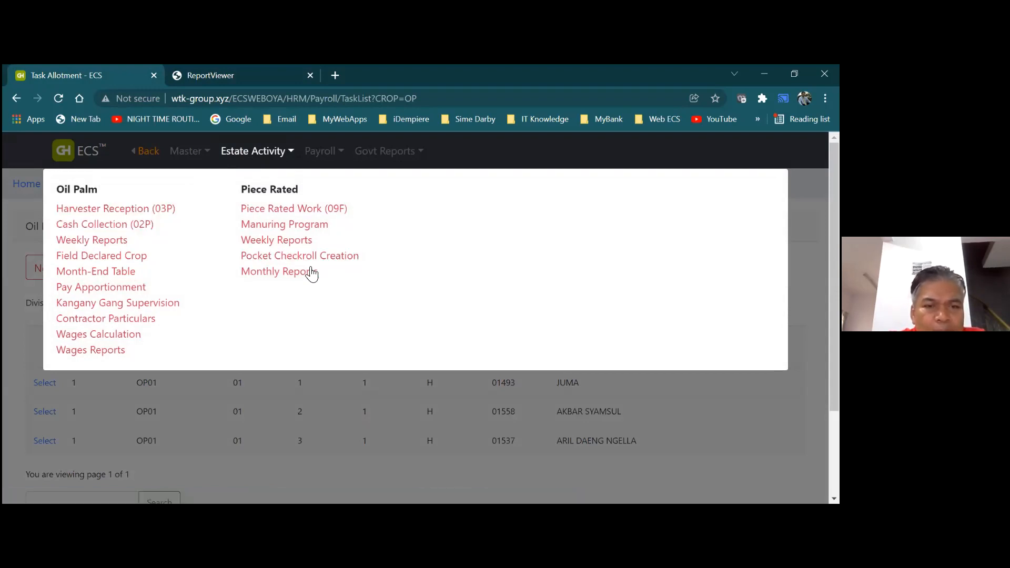
click(138, 226)
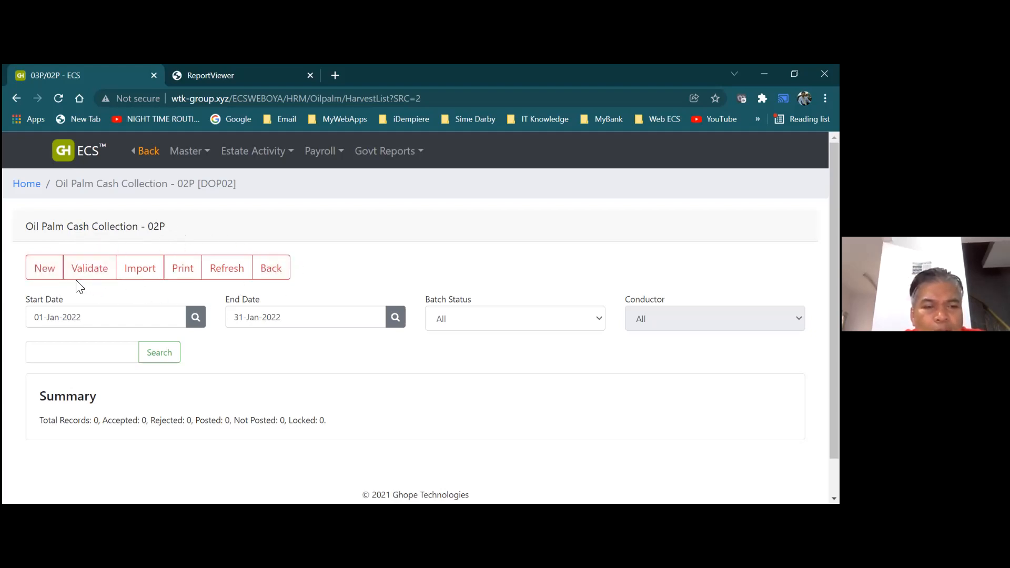
Create a new cash collection batch dated 31-Jan-2022 and save it as batch 21121
click(47, 270)
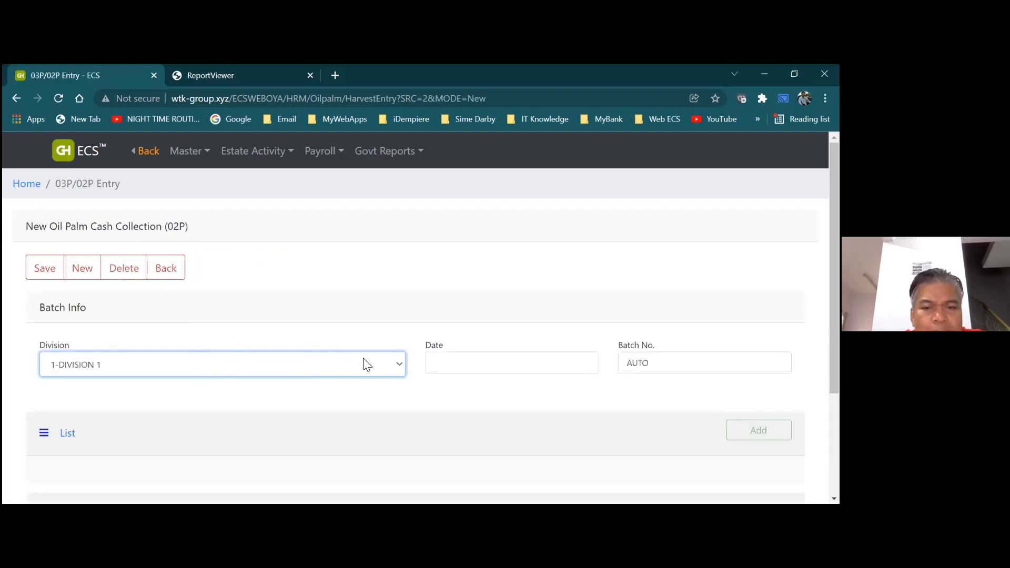
click(442, 360)
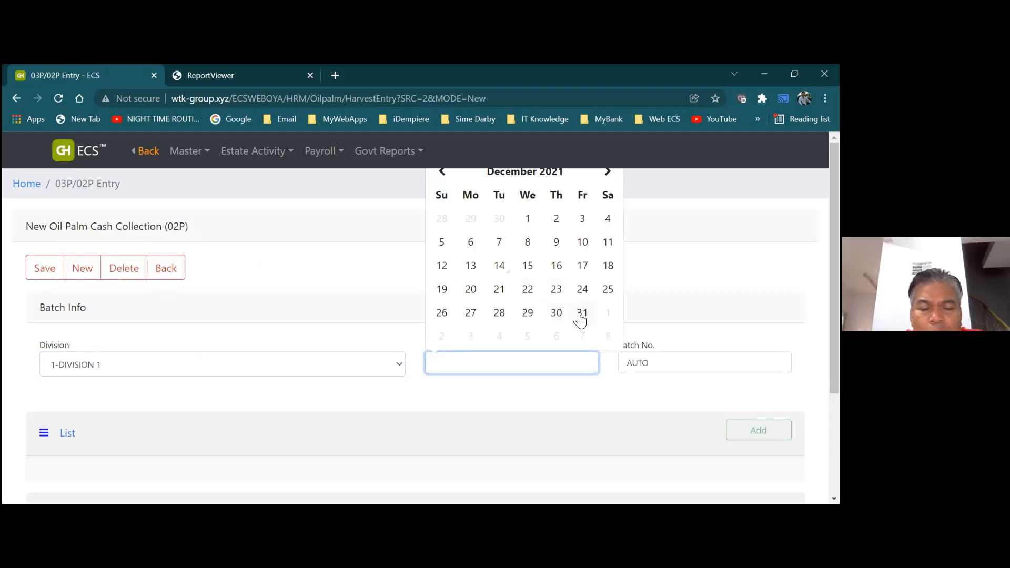
click(607, 174)
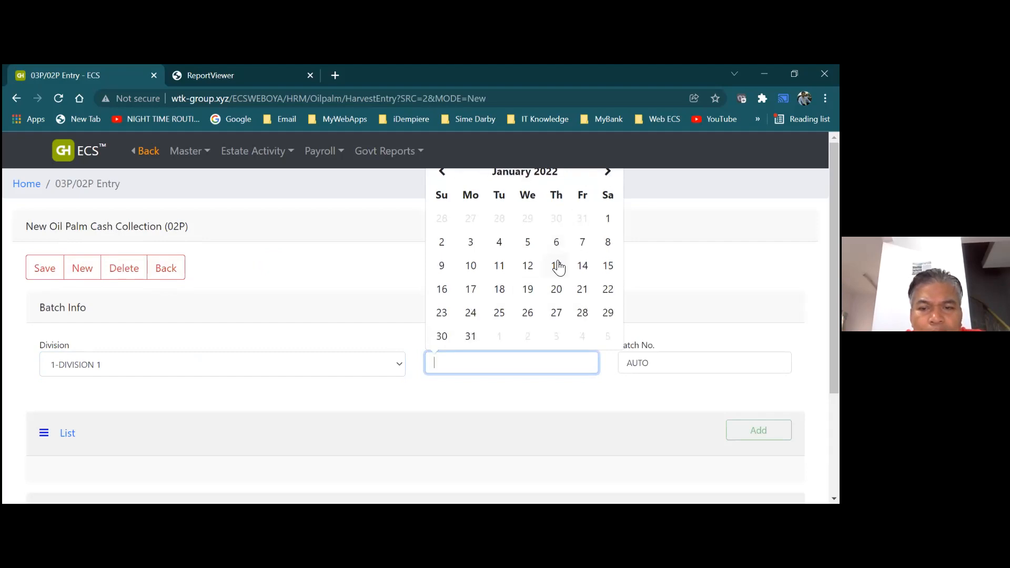
click(470, 340)
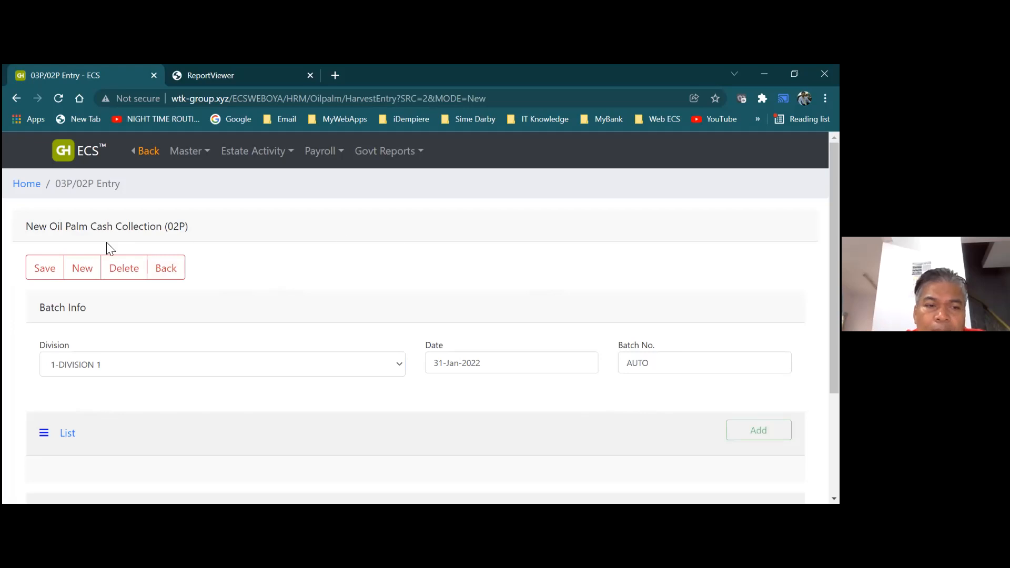
click(44, 268)
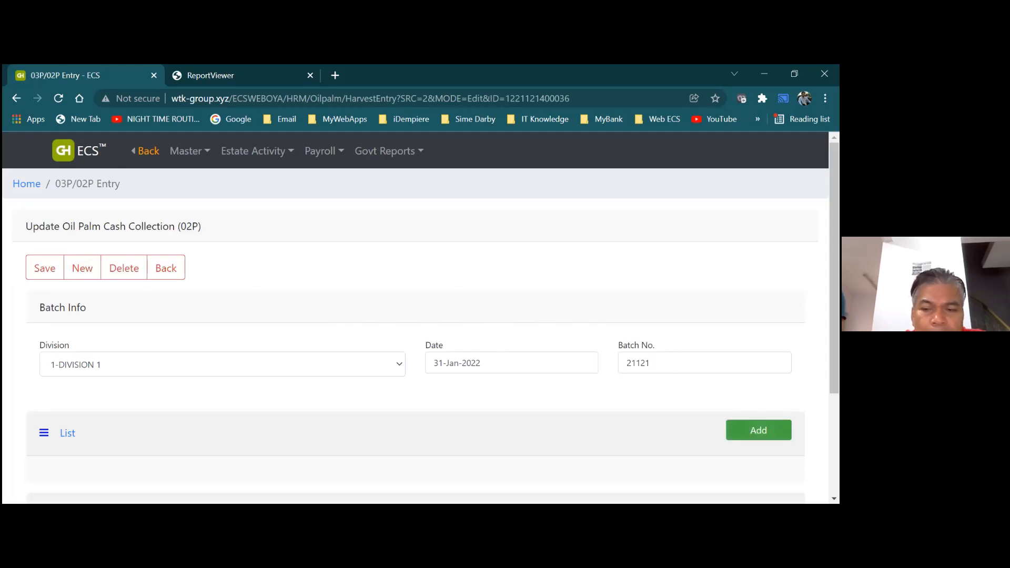
Try adding a collection entry, find the contractor list empty, close the entry and return to the dashboard
click(759, 431)
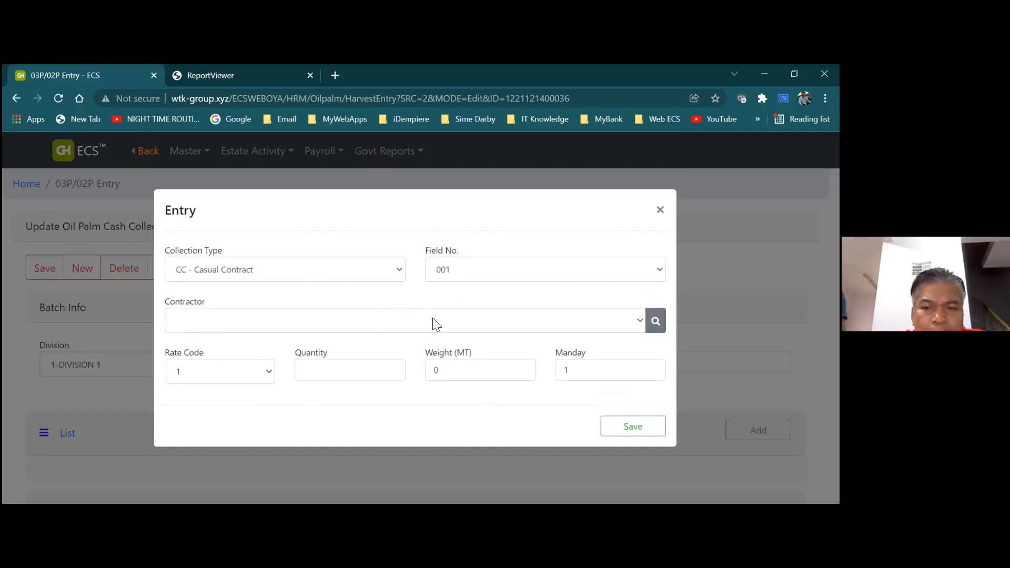
click(642, 324)
click(608, 322)
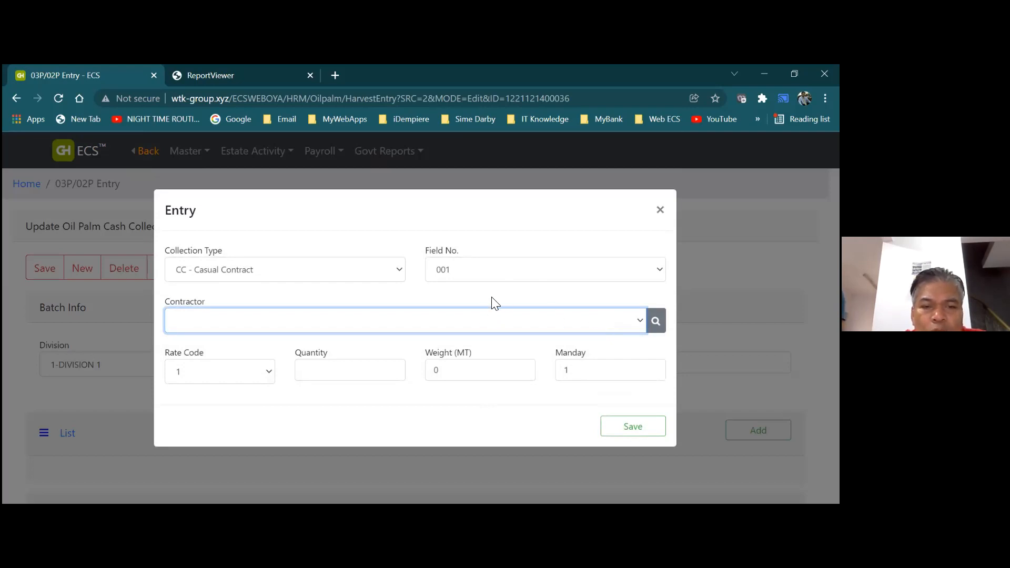
click(660, 211)
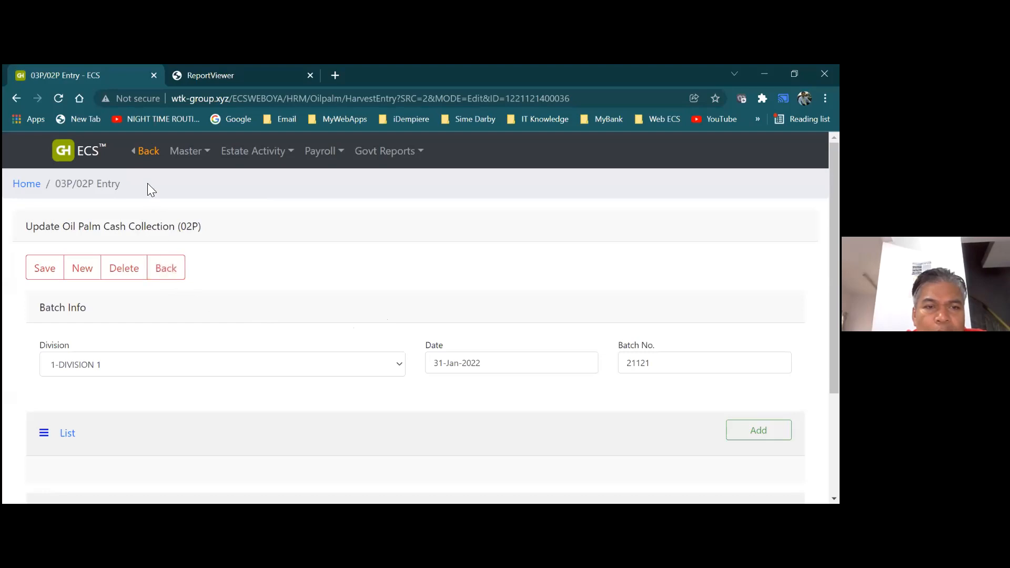
click(148, 152)
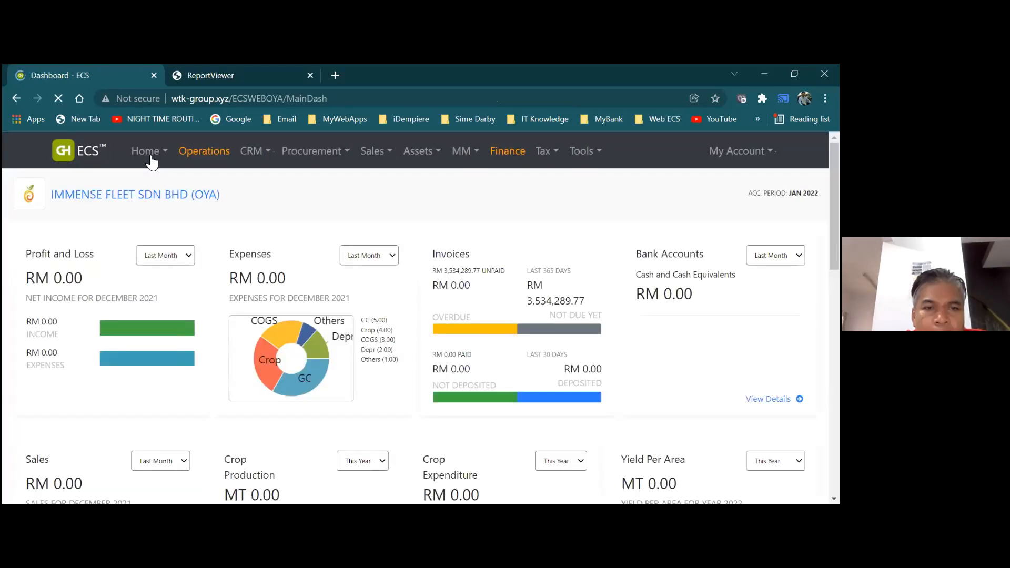
Open the Business Partner list under CRM Master Data and scroll through its 283 records
click(252, 158)
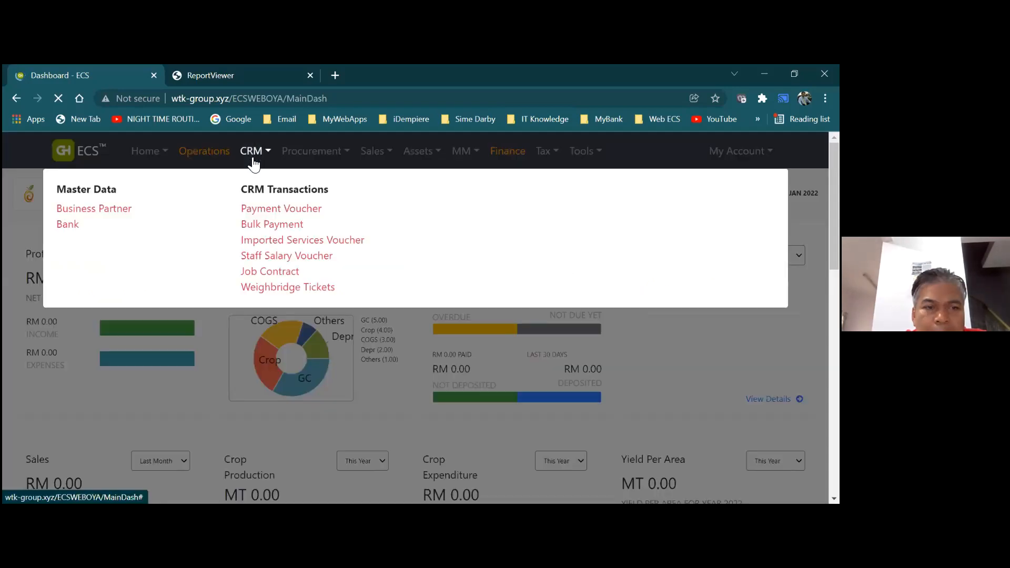
click(125, 216)
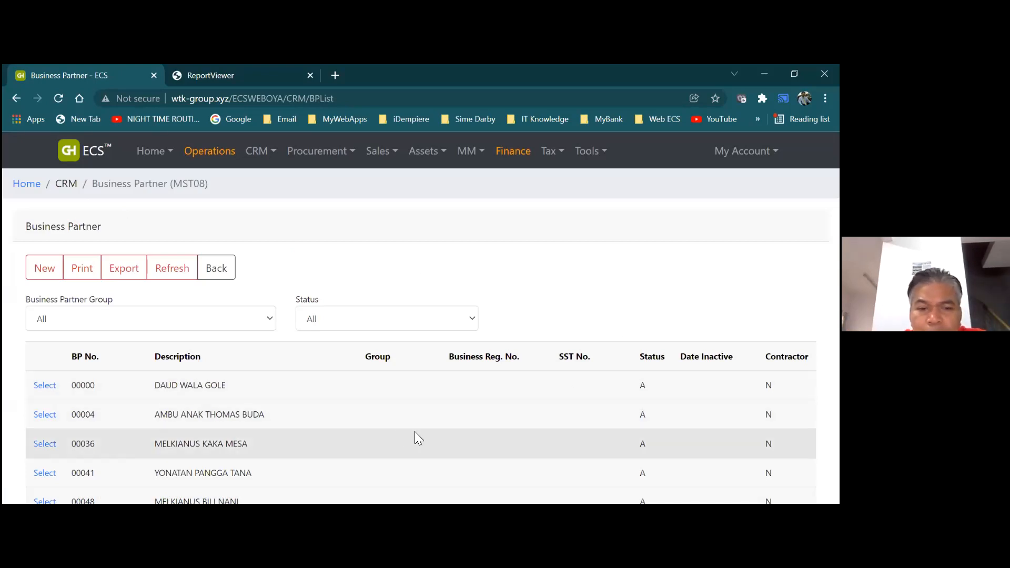
scroll(383, 404, down, 3)
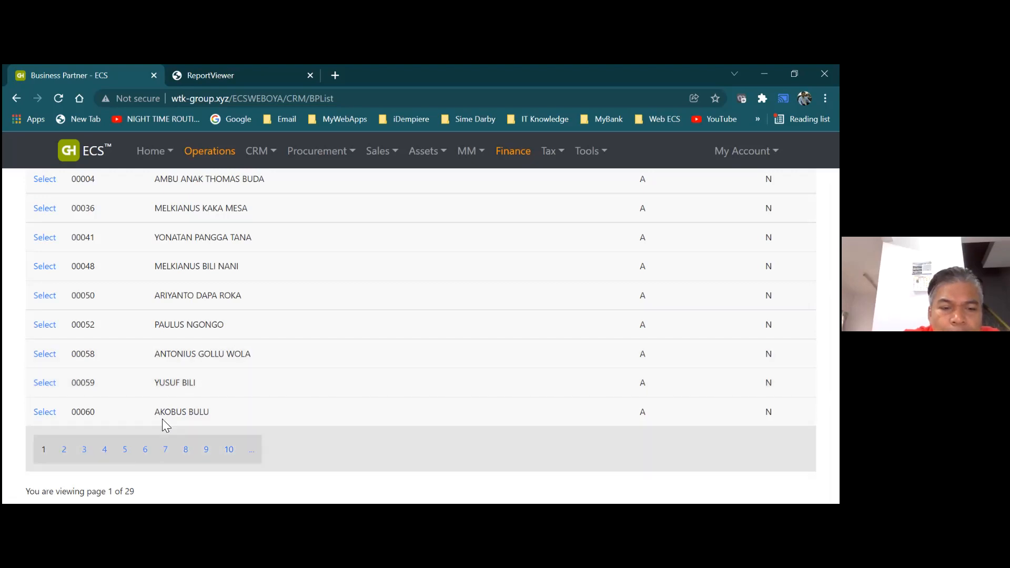
scroll(630, 383, down, 2)
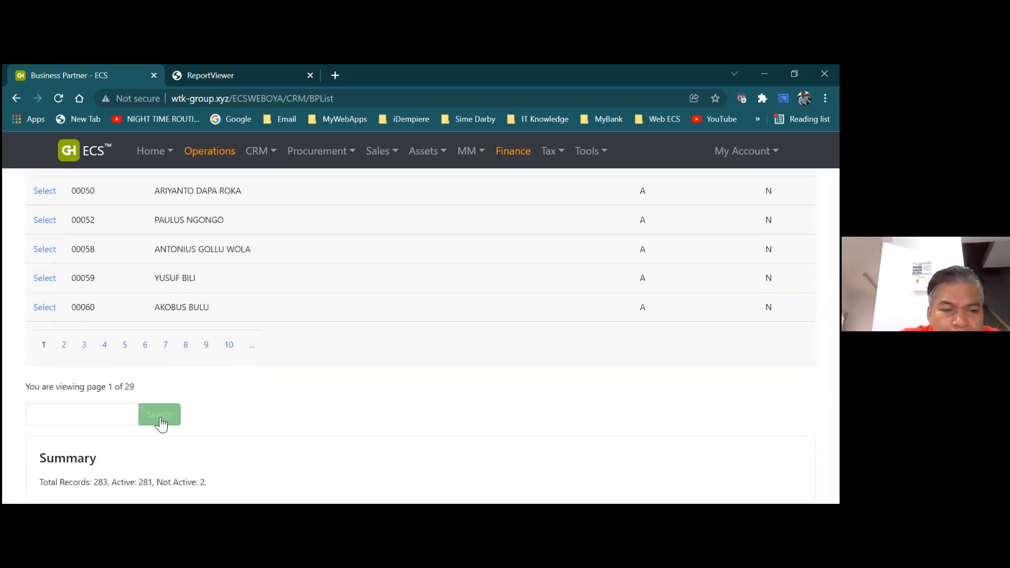
Start a partner search with 'turnwa' and delete the mistyped text
click(126, 414)
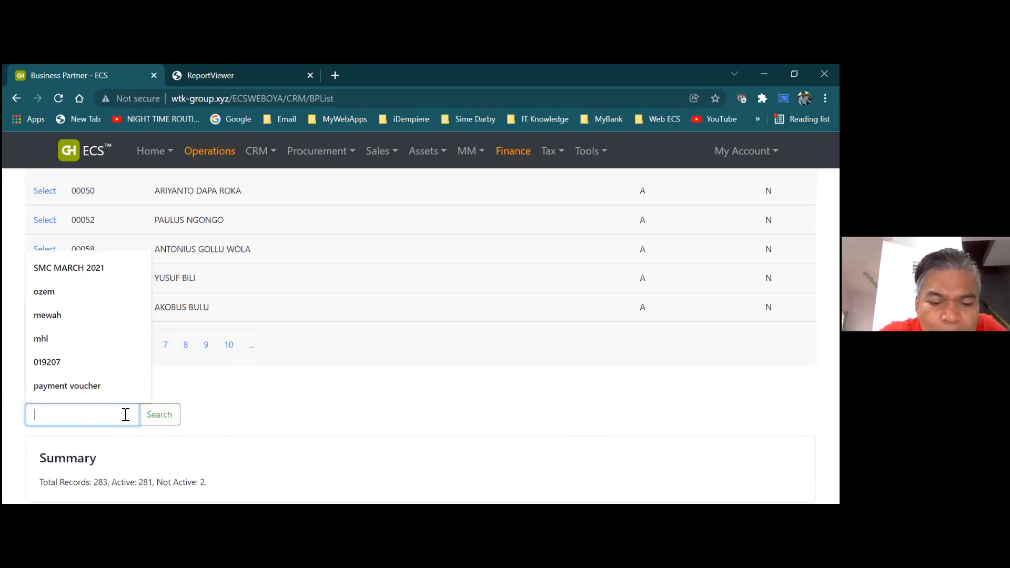
text(turnwa)
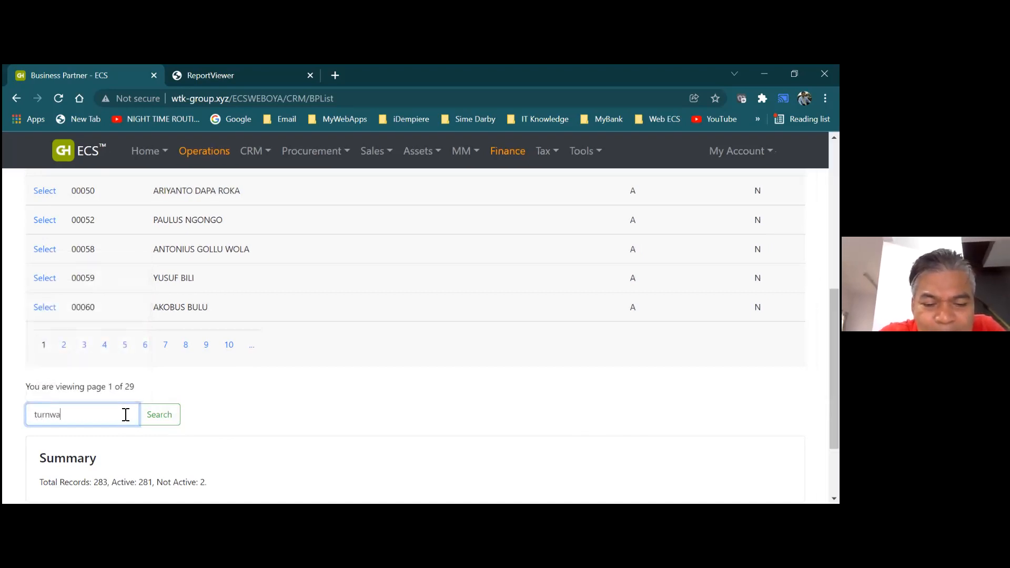
key(BackSpace)
key(BackSpace)
key(BackSpace)
key(BackSpace)
key(BackSpace)
key(BackSpace)
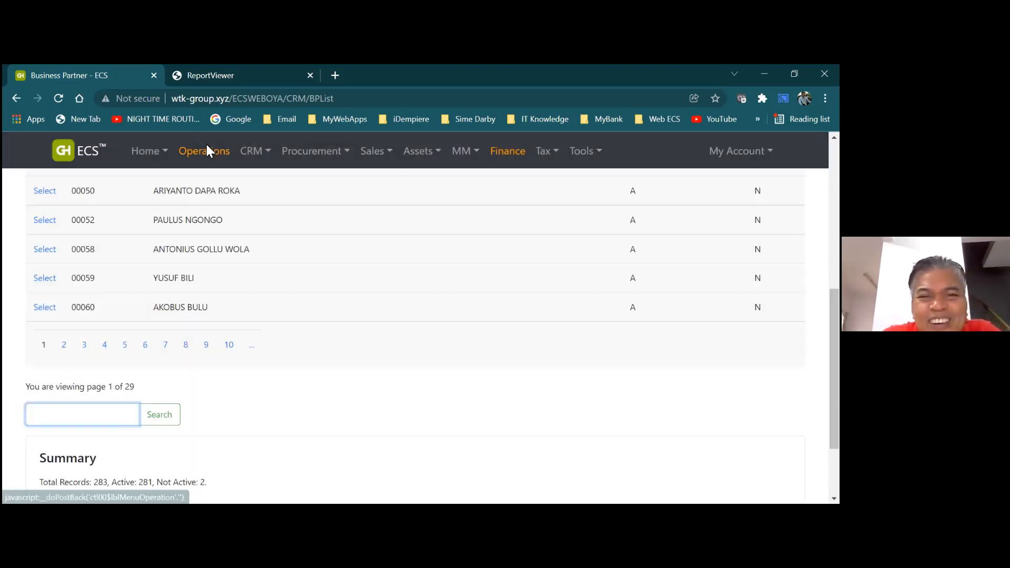
click(206, 145)
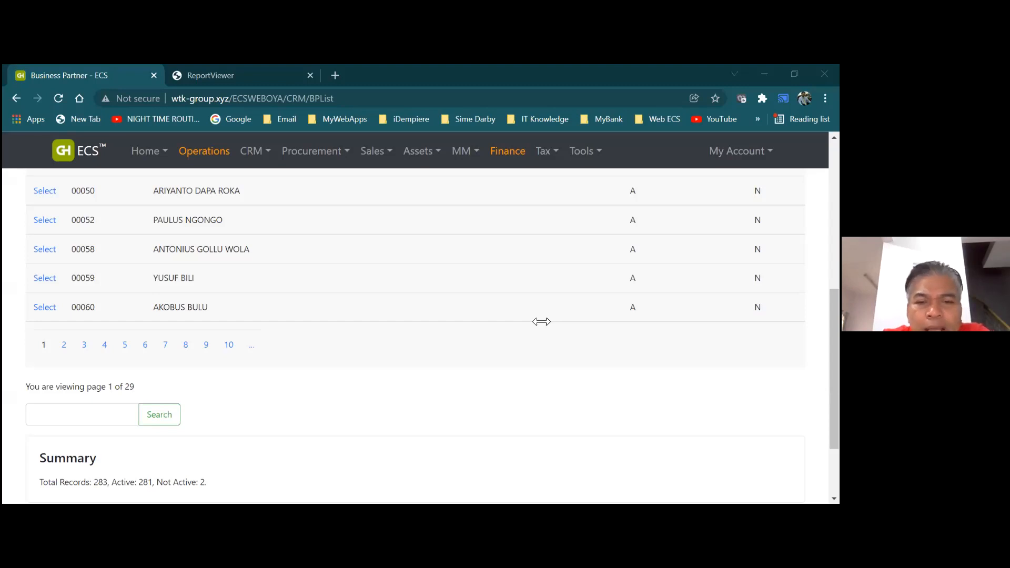
Search the partners for 'soon', narrowing the list to records 00012 and CONT-0001
click(90, 419)
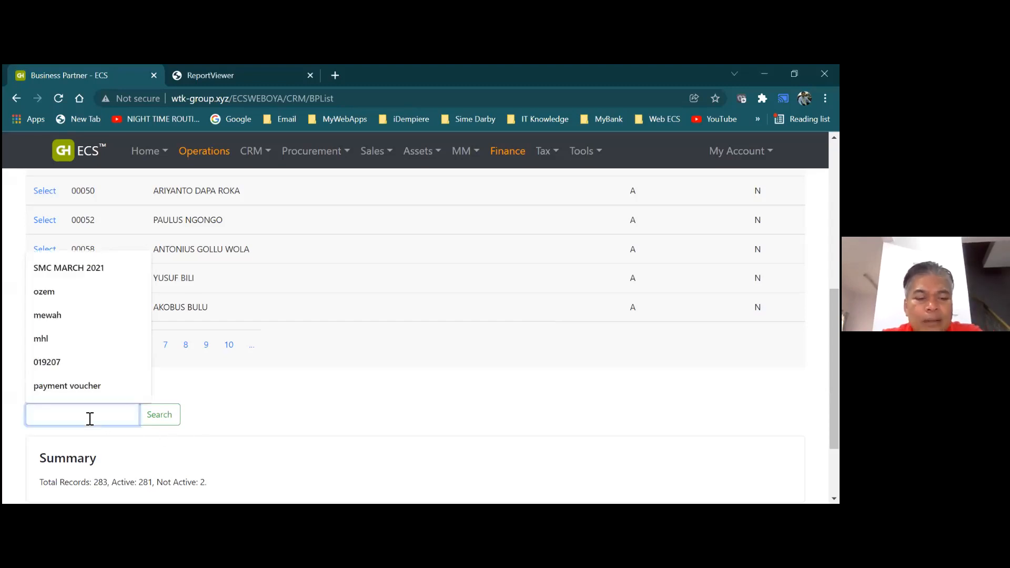
text(soon we)
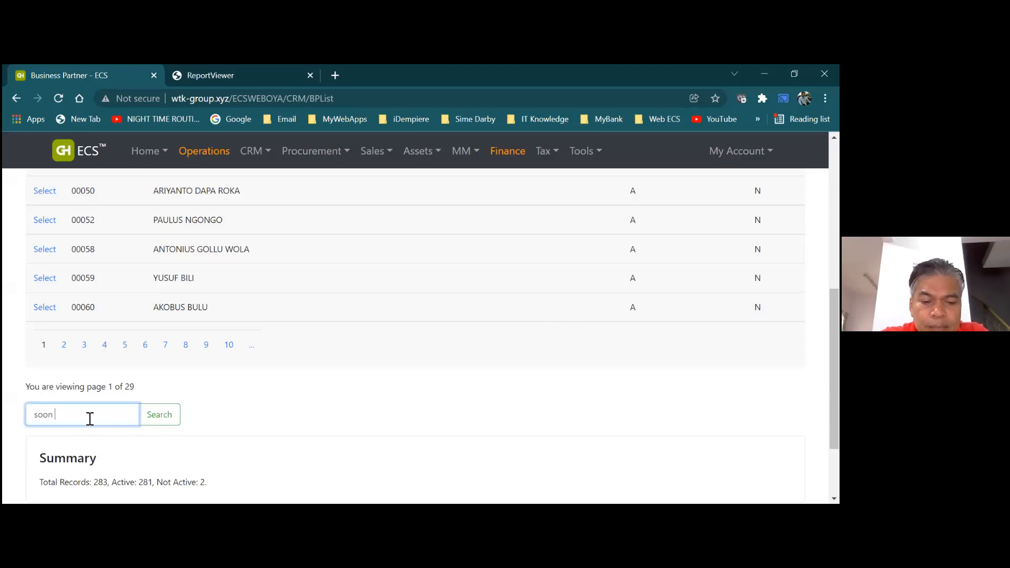
key(BackSpace)
key(BackSpace)
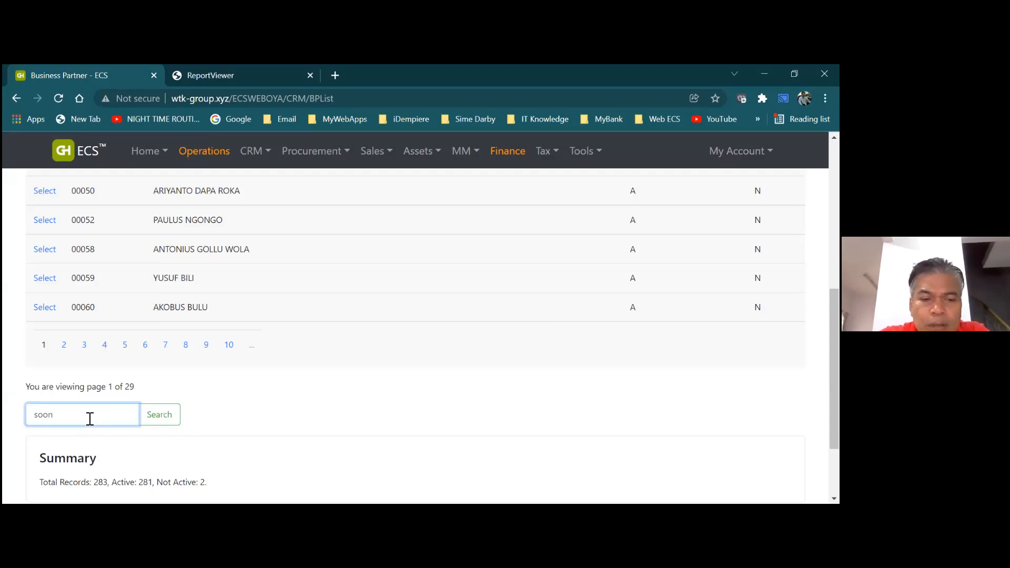
click(159, 421)
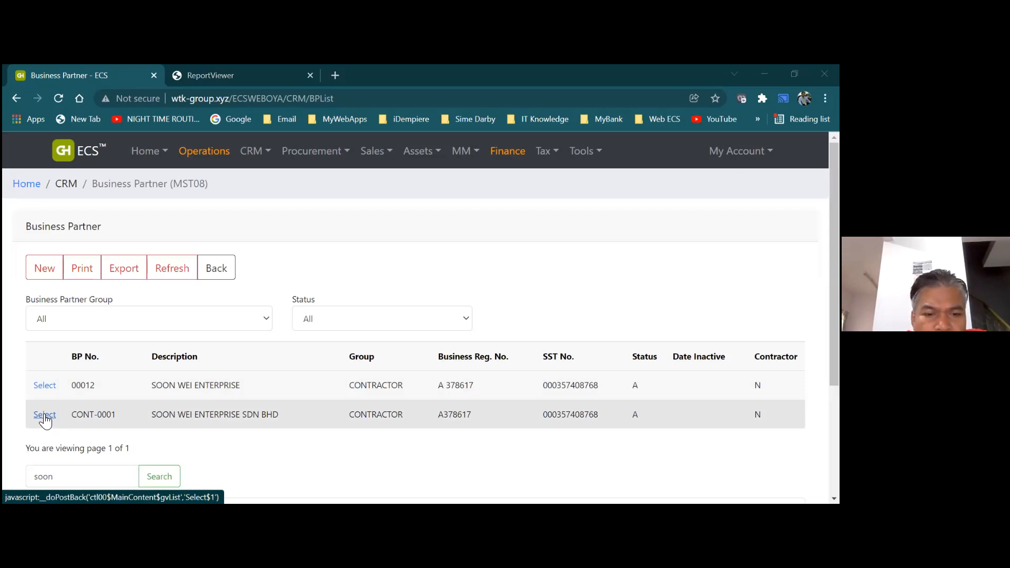
Open SOON WEI ENTERPRISE record 00012 for editing and scroll through its details
click(45, 387)
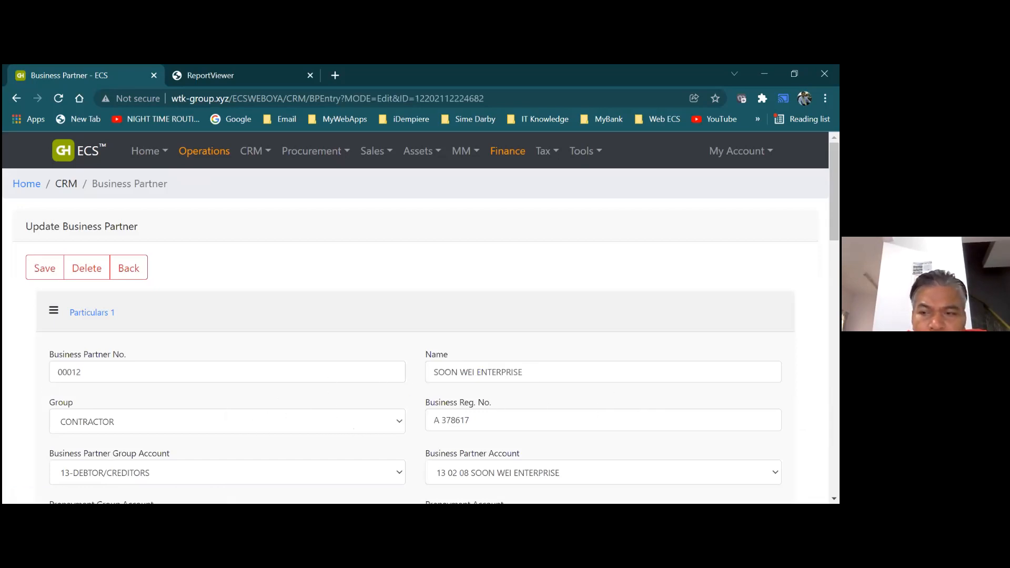
scroll(416, 332, down, 3)
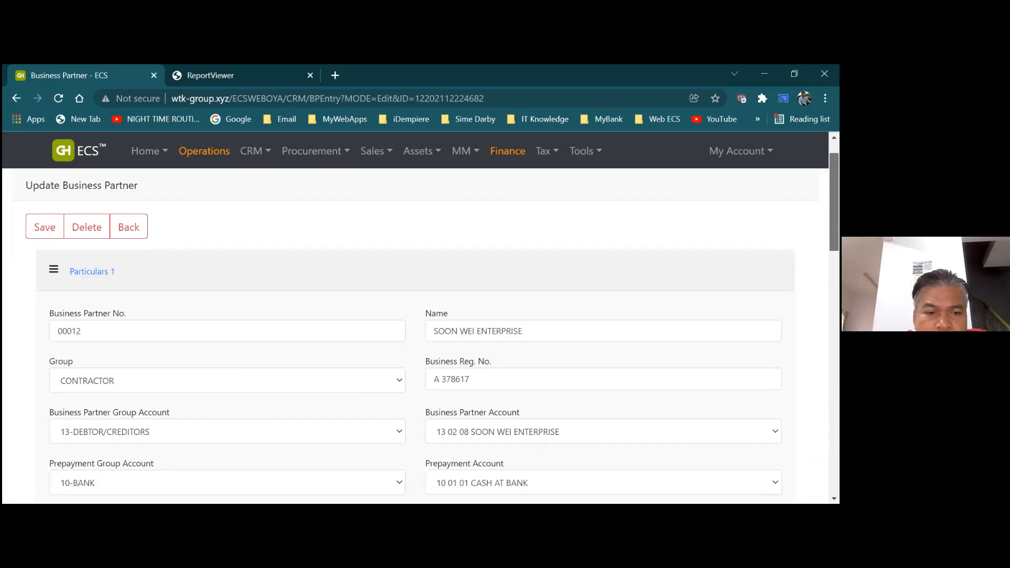
scroll(416, 337, down, 5)
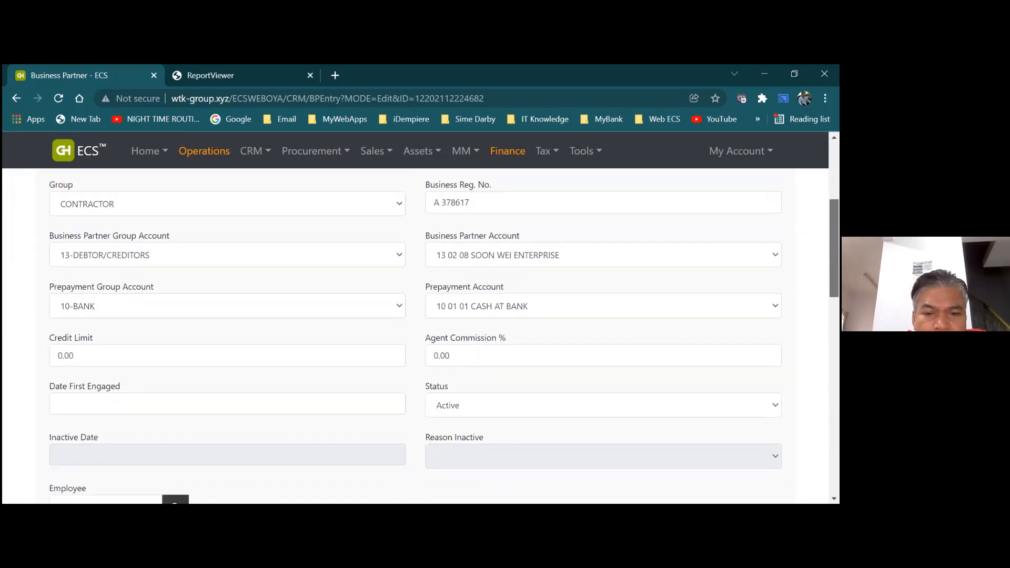
scroll(416, 337, down, 3)
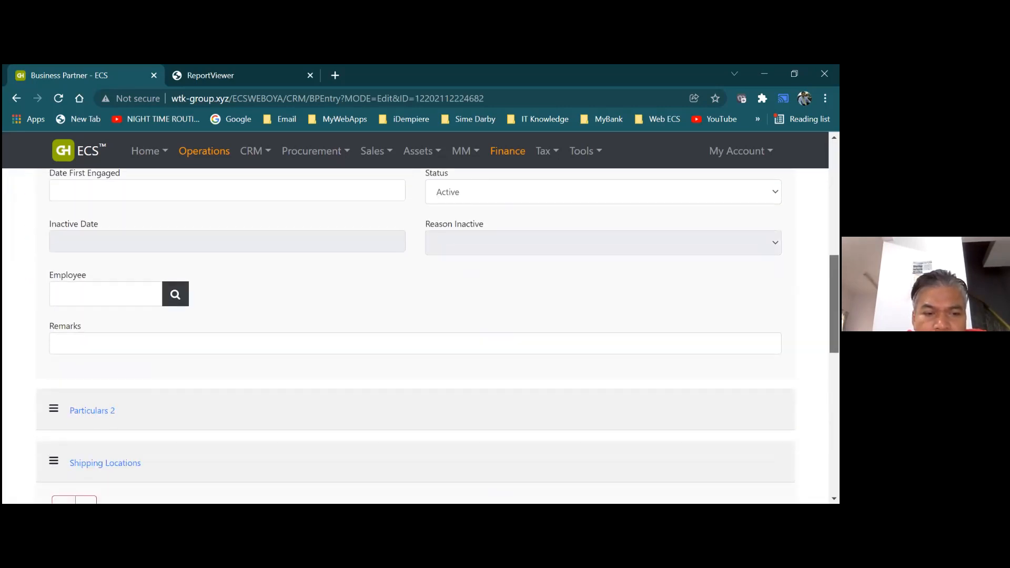
scroll(416, 337, up, 2)
scroll(416, 332, up, 10)
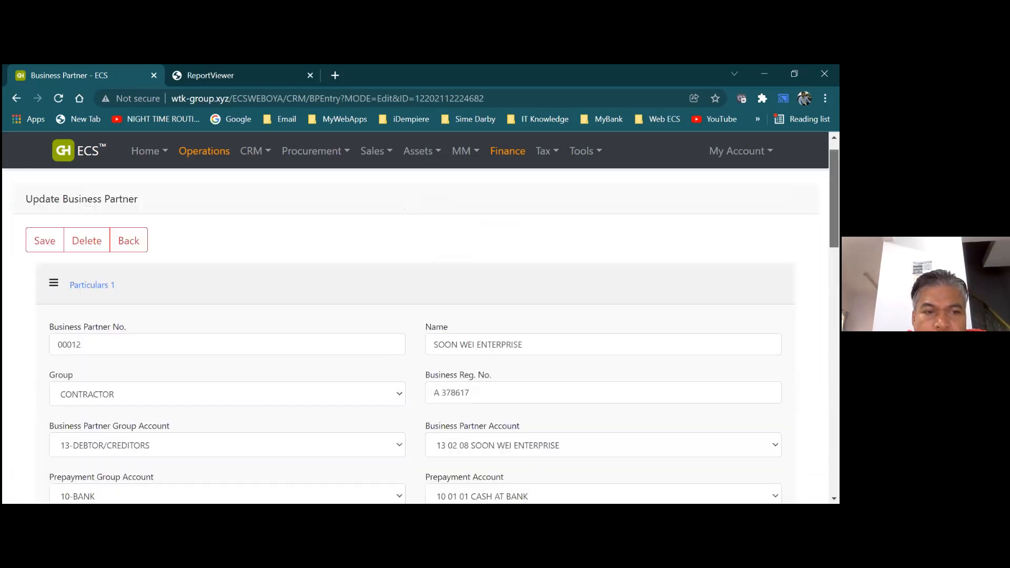
Try saving record 00012 and dismiss the invalid SST verified date warning
click(36, 260)
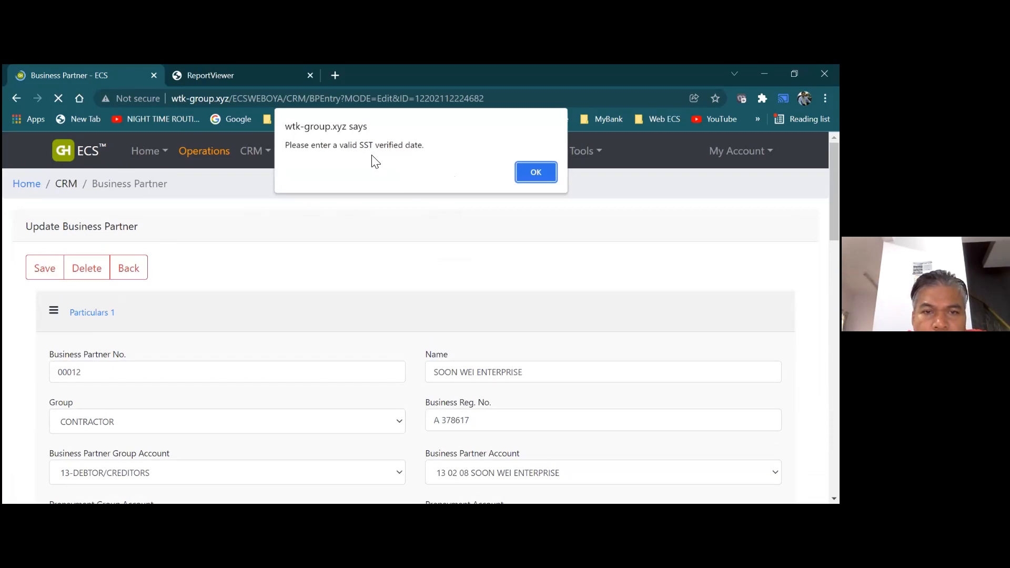
click(532, 177)
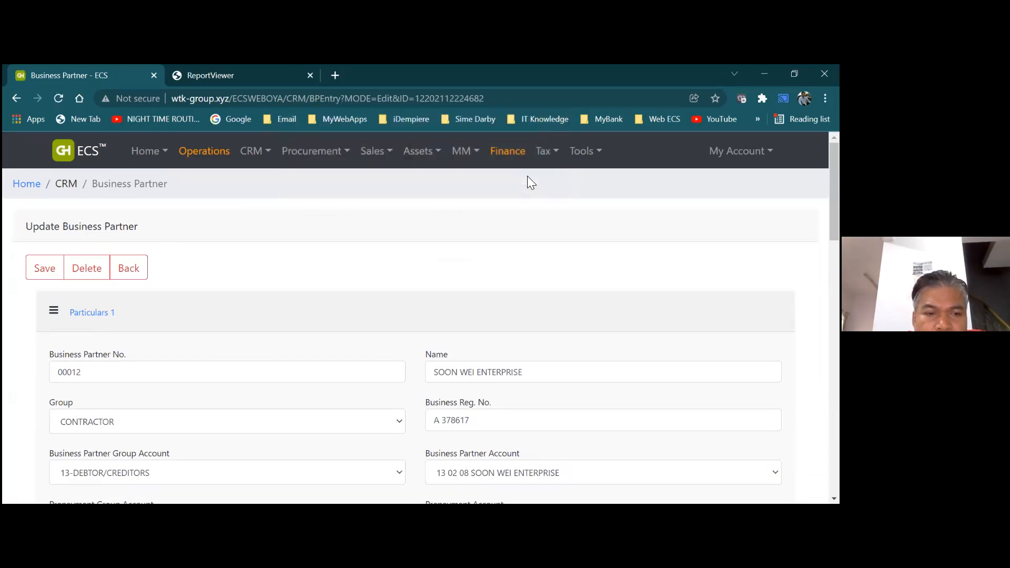
drag(835, 191, 835, 445)
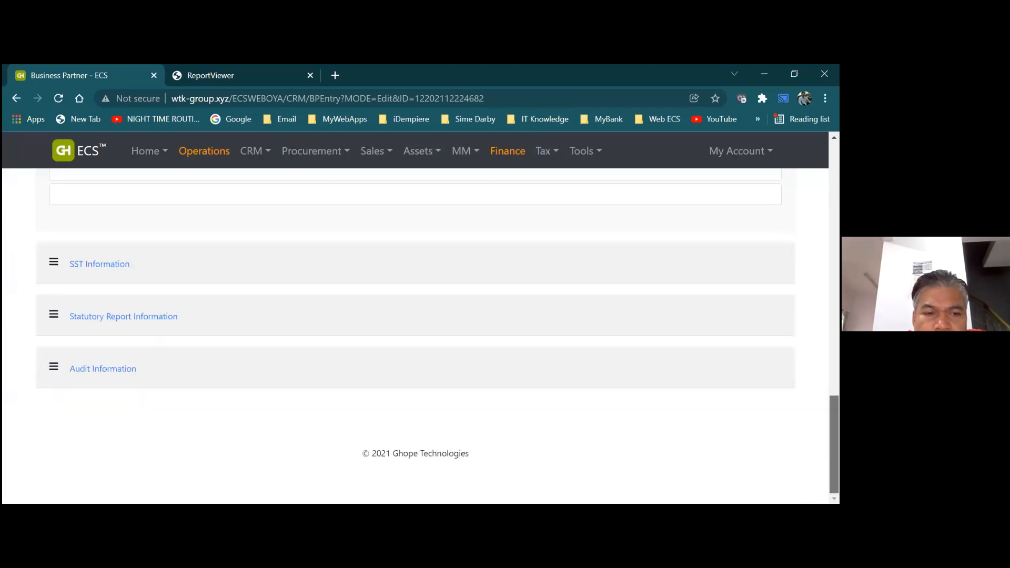
click(92, 266)
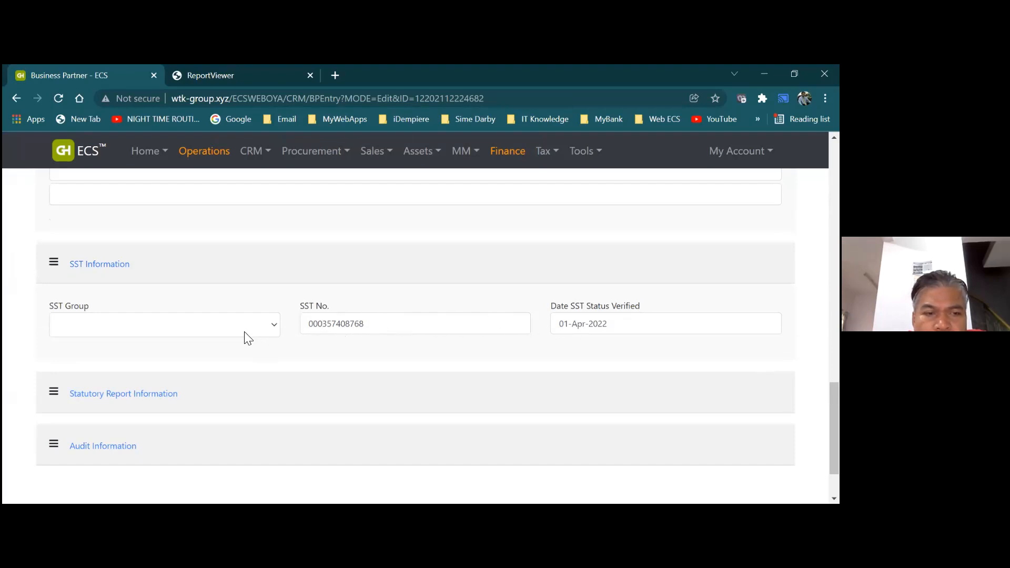
Clear partner 00012's SST No. and Date SST Status Verified, then save and confirm the success message
click(369, 324)
drag(369, 324, 273, 329)
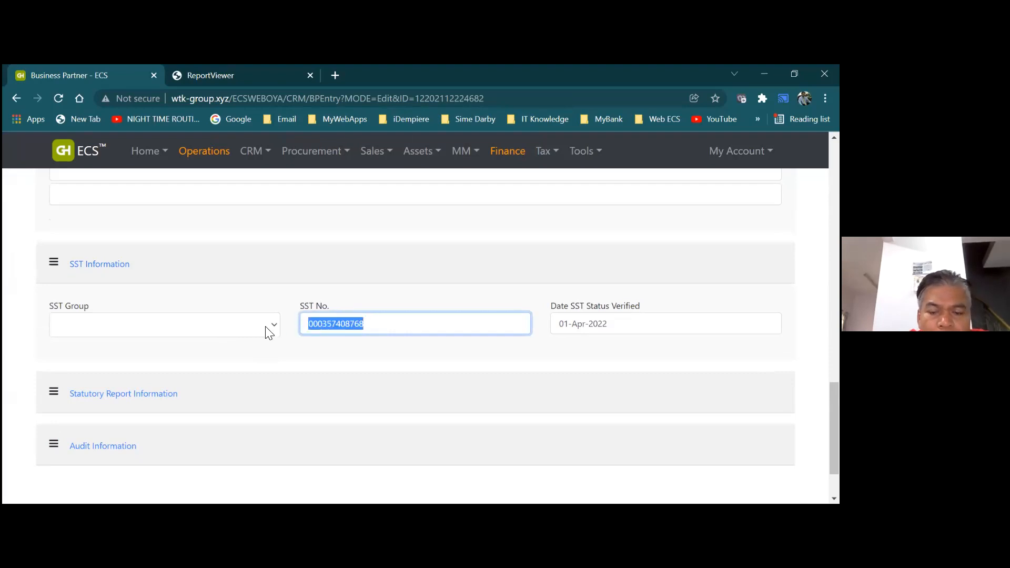
key(BackSpace)
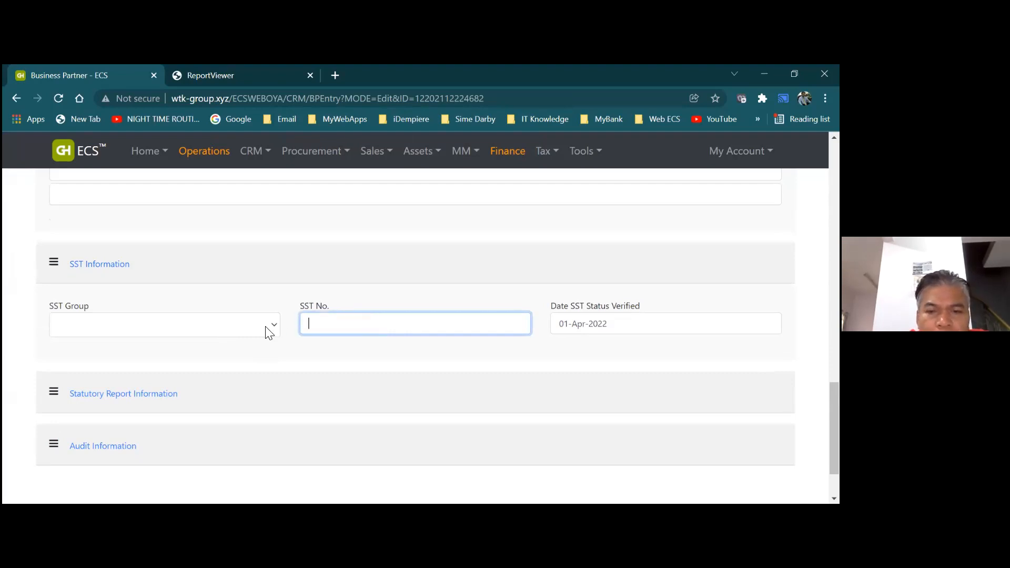
click(617, 323)
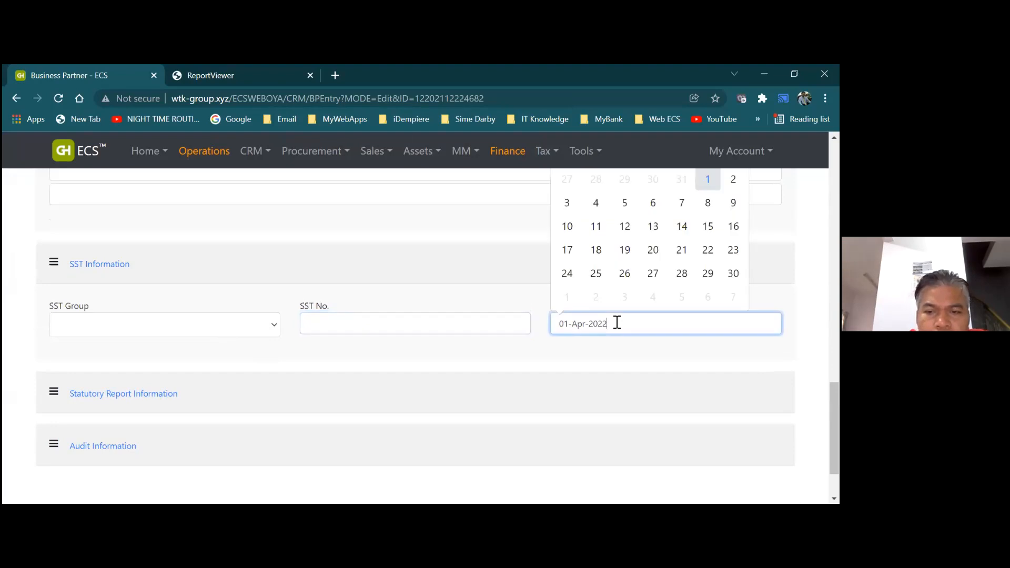
drag(617, 323, 509, 321)
key(BackSpace)
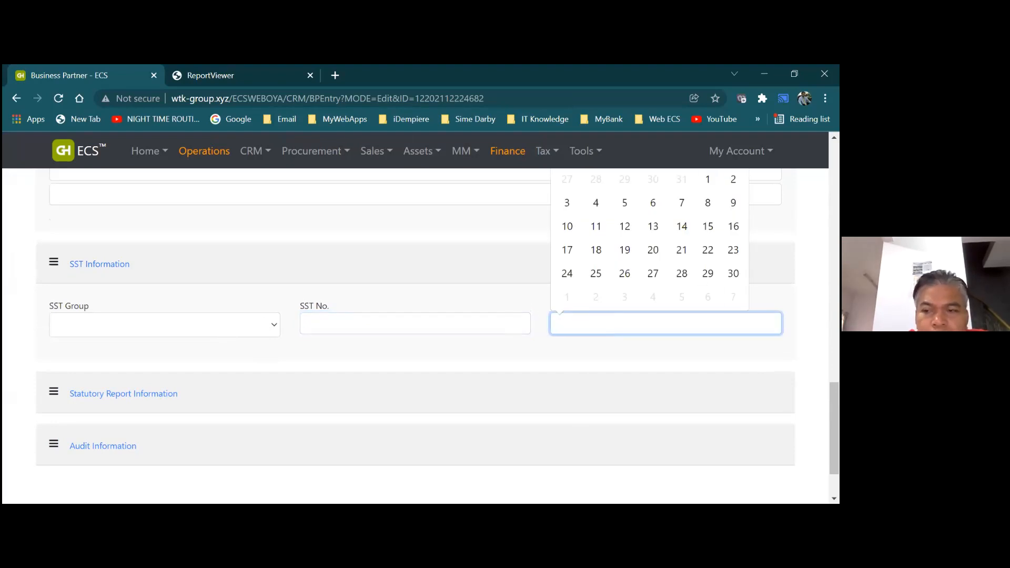
drag(834, 429, 834, 185)
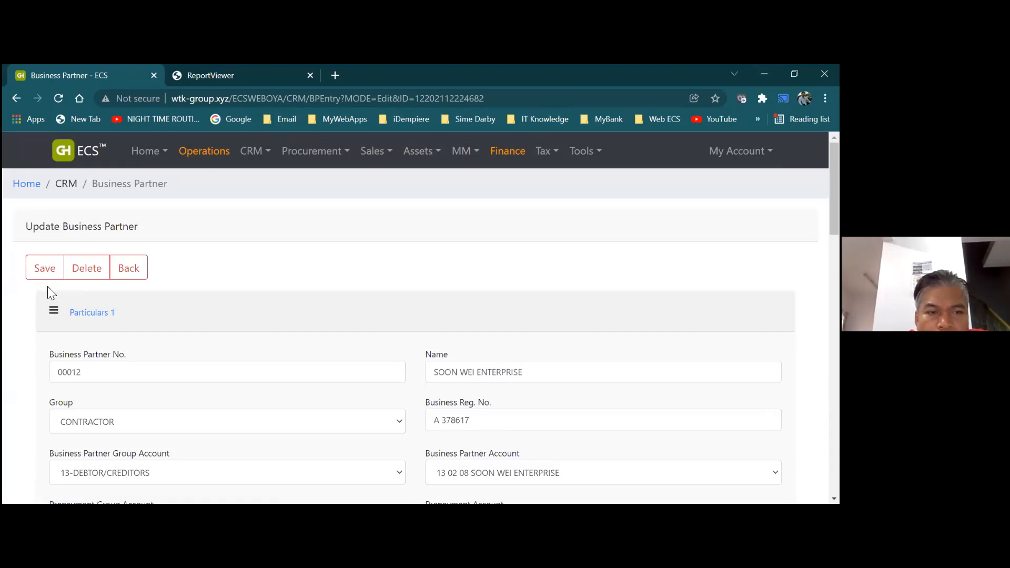
click(46, 269)
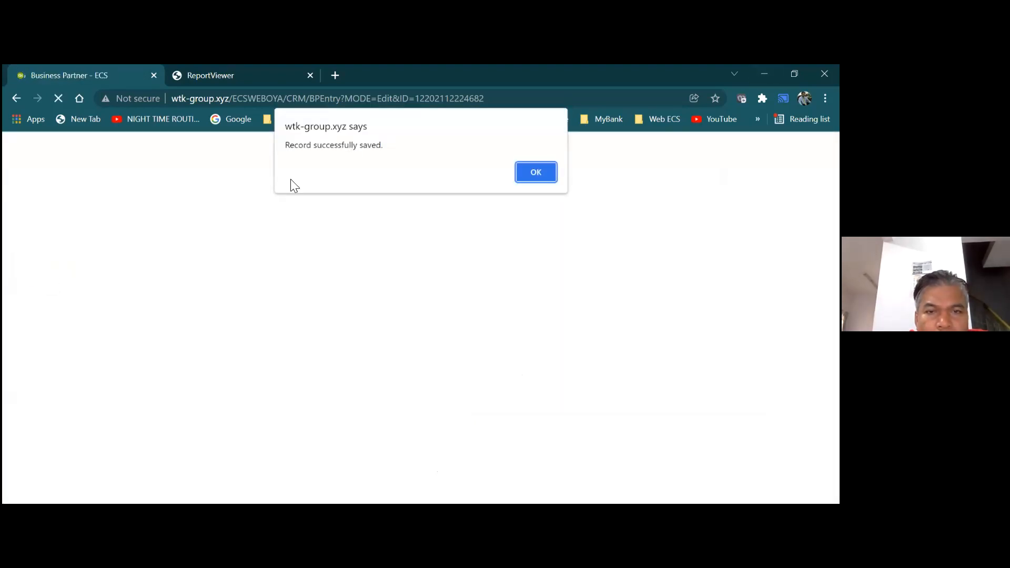
click(535, 171)
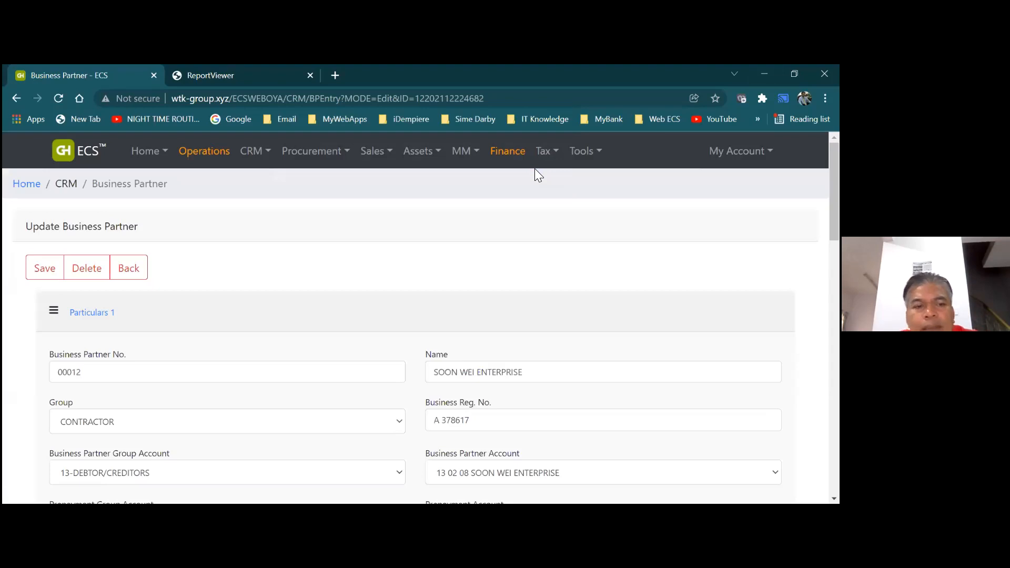
Re-run the 'soon' partner search to confirm 00012 has no SST number, then return to the dashboard
click(132, 269)
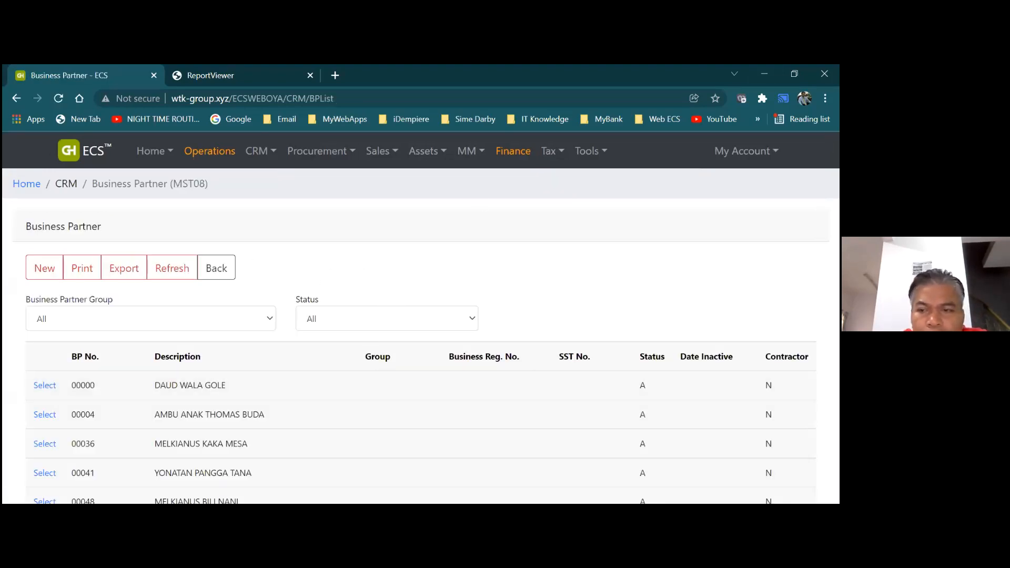
scroll(441, 245, down, 7)
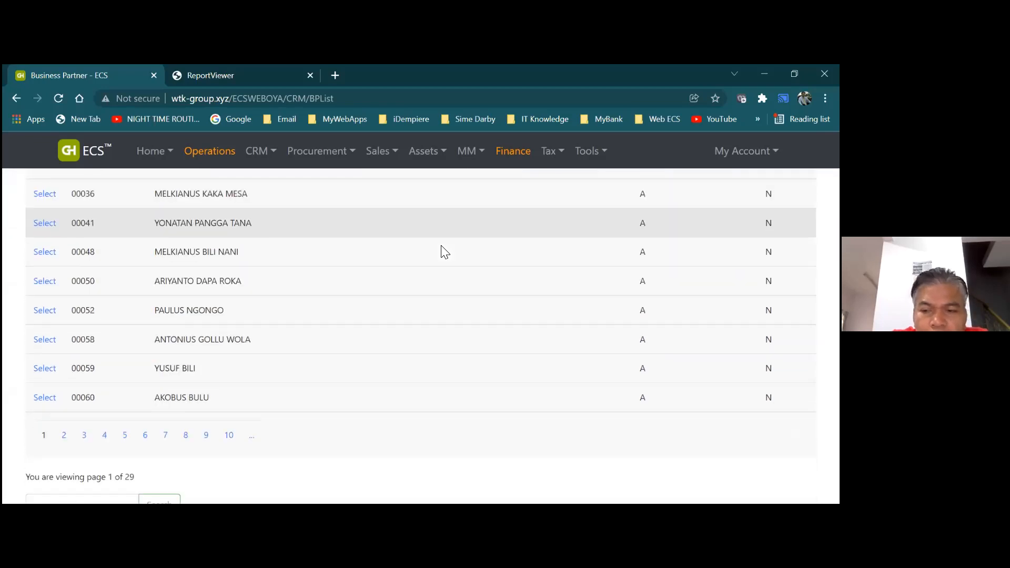
click(71, 318)
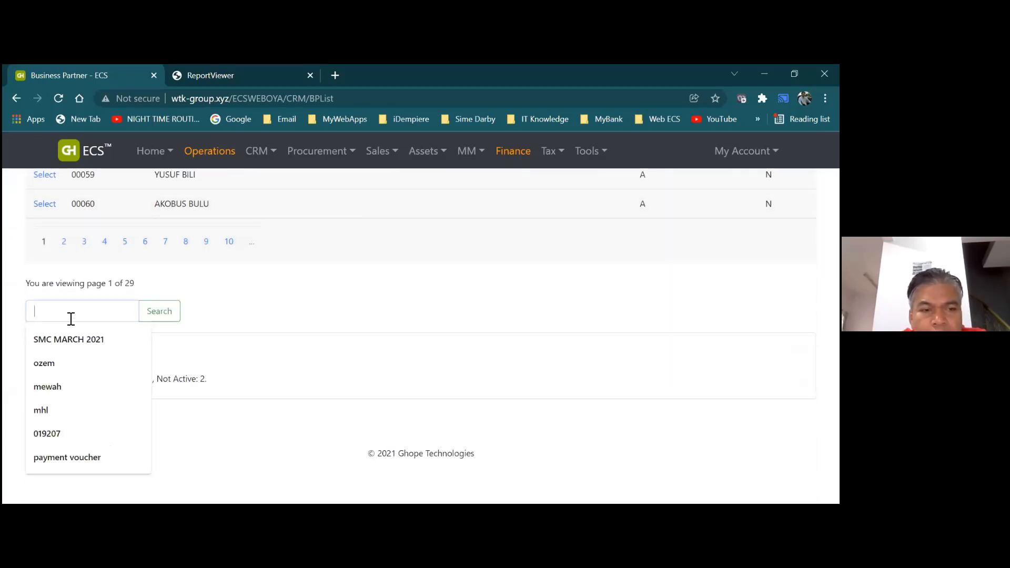
text(soon)
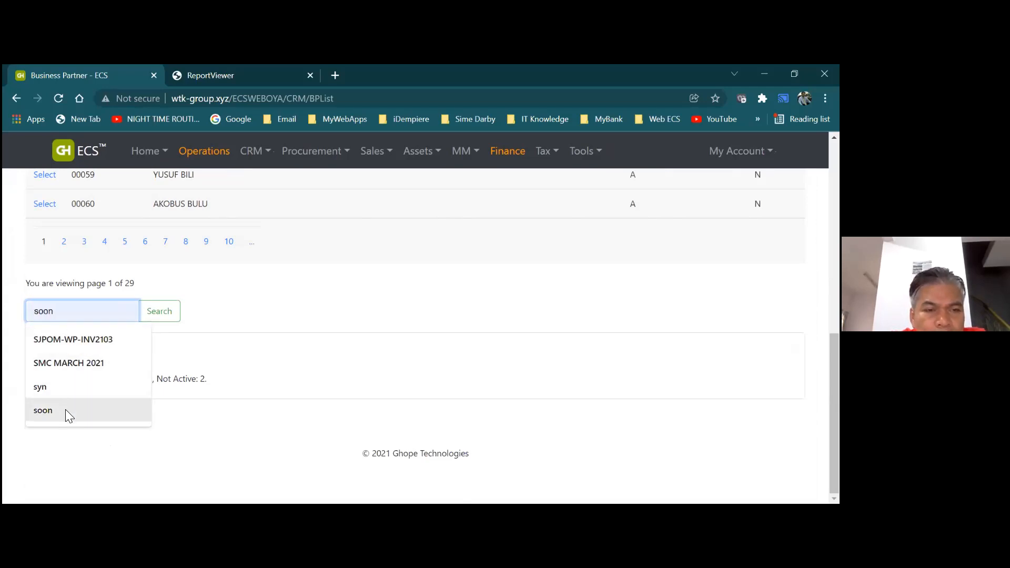
click(65, 410)
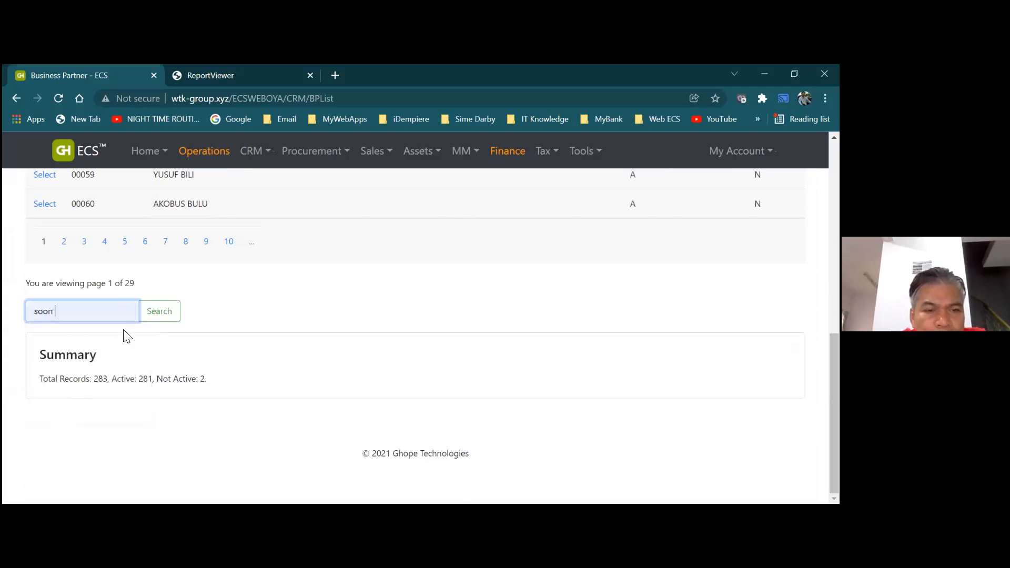
click(159, 313)
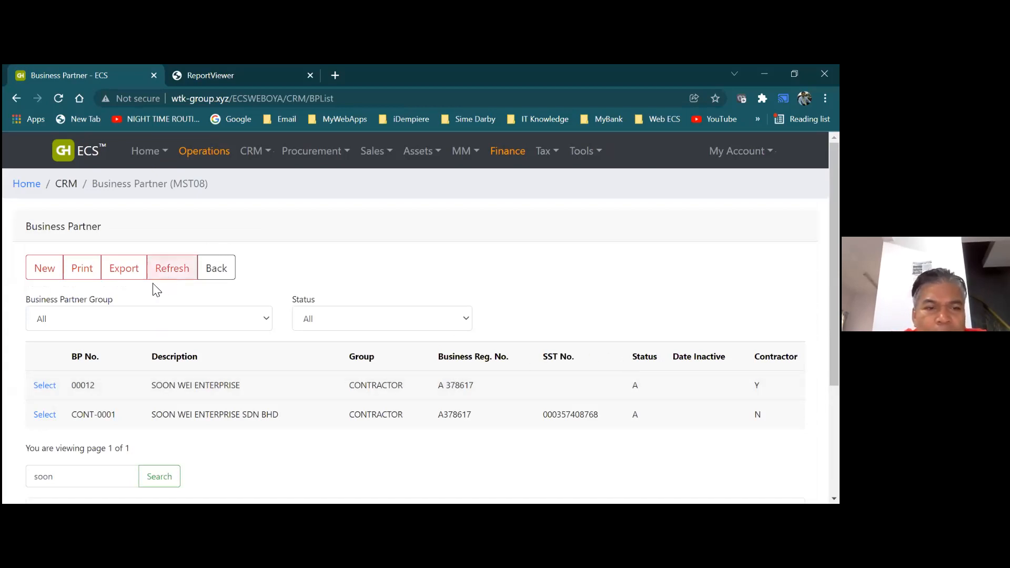
click(211, 271)
click(212, 158)
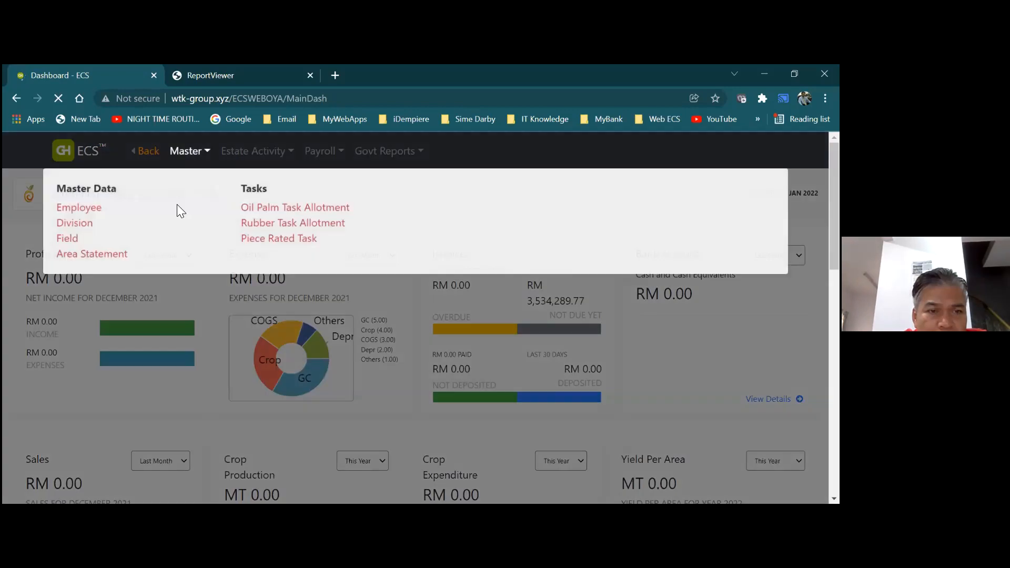
Select batch 21121 in the Oil Palm Cash Collection (02P) list and add a new entry
mouse_move(225, 154)
click(147, 225)
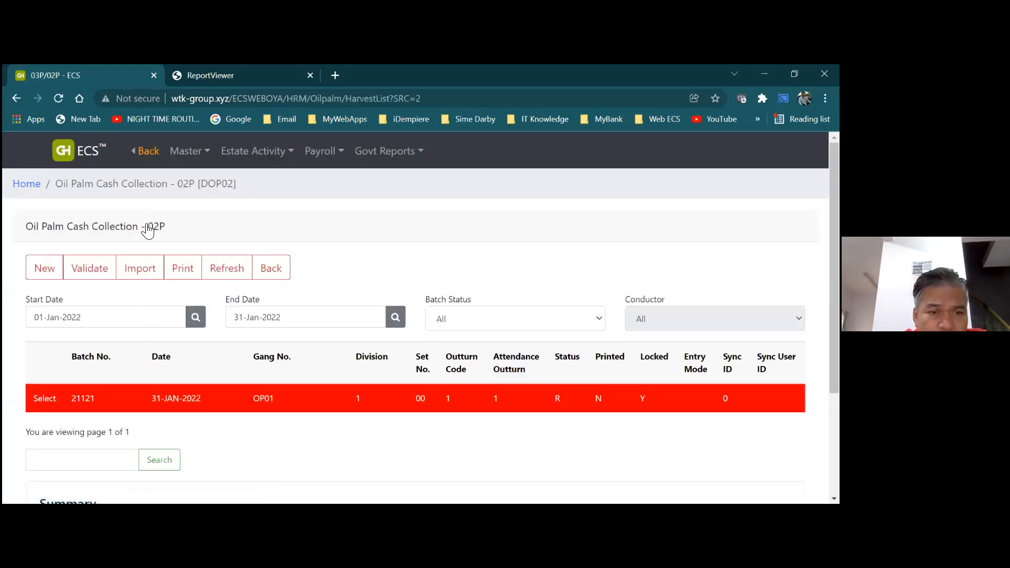
click(44, 400)
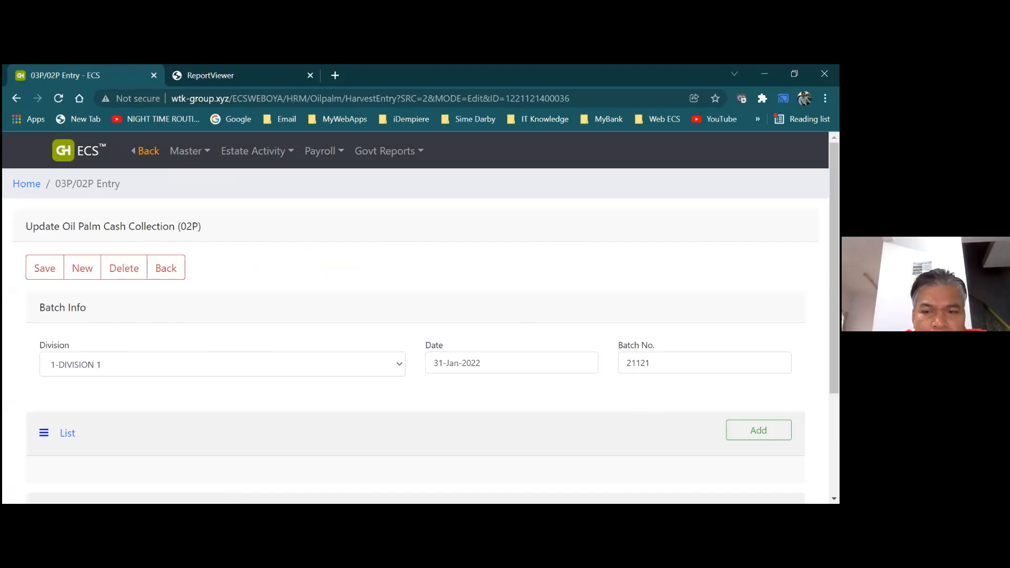
click(759, 430)
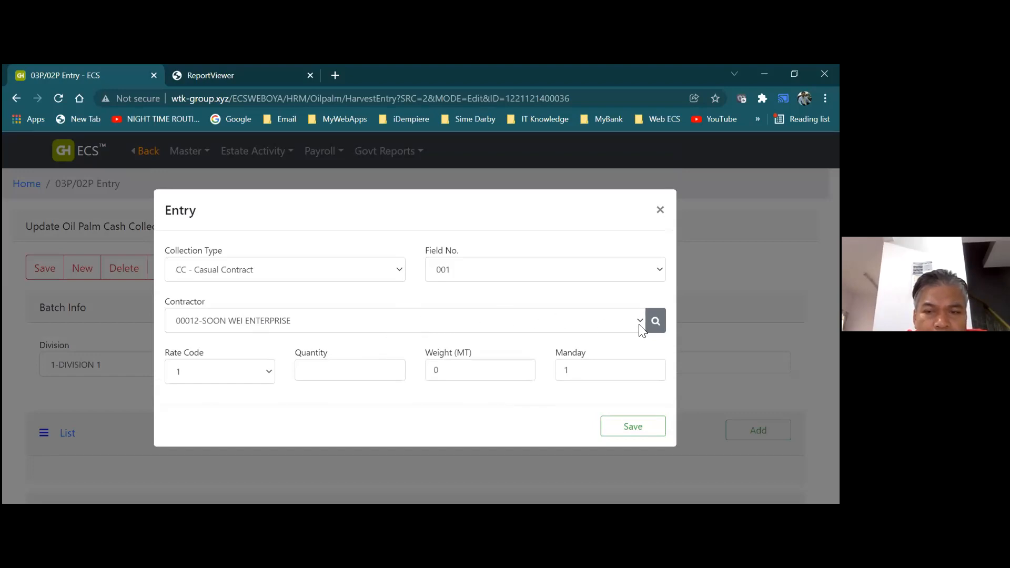
Save a line for contractor 00012-SOON WEI ENTERPRISE with quantity 2500 and 30 mandays
click(566, 330)
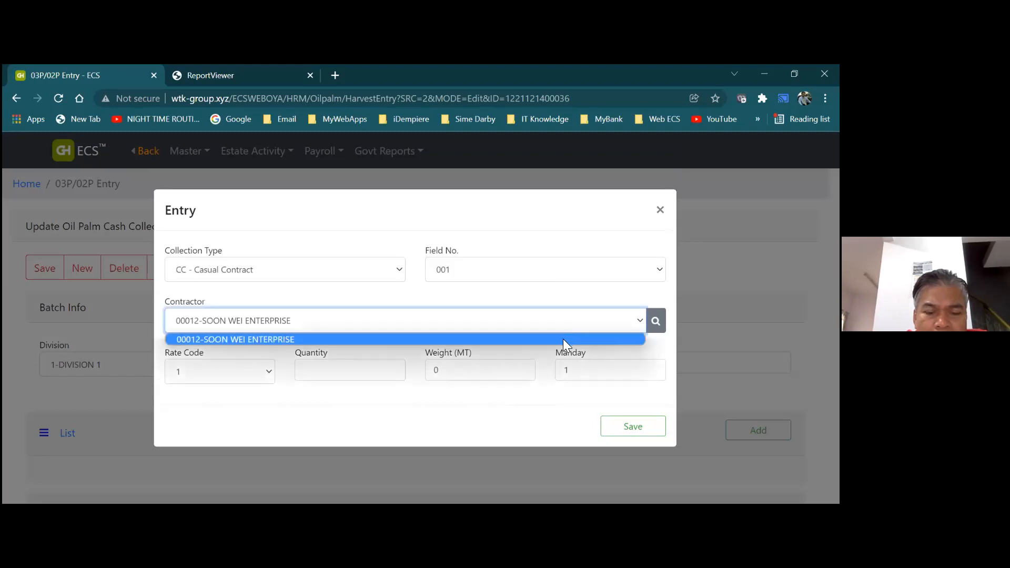
click(563, 339)
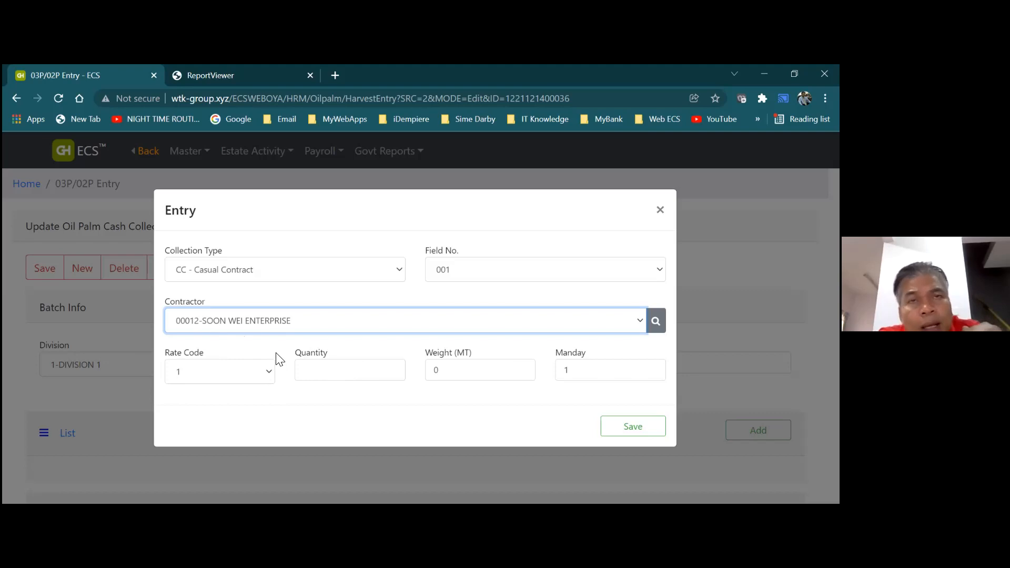
click(335, 370)
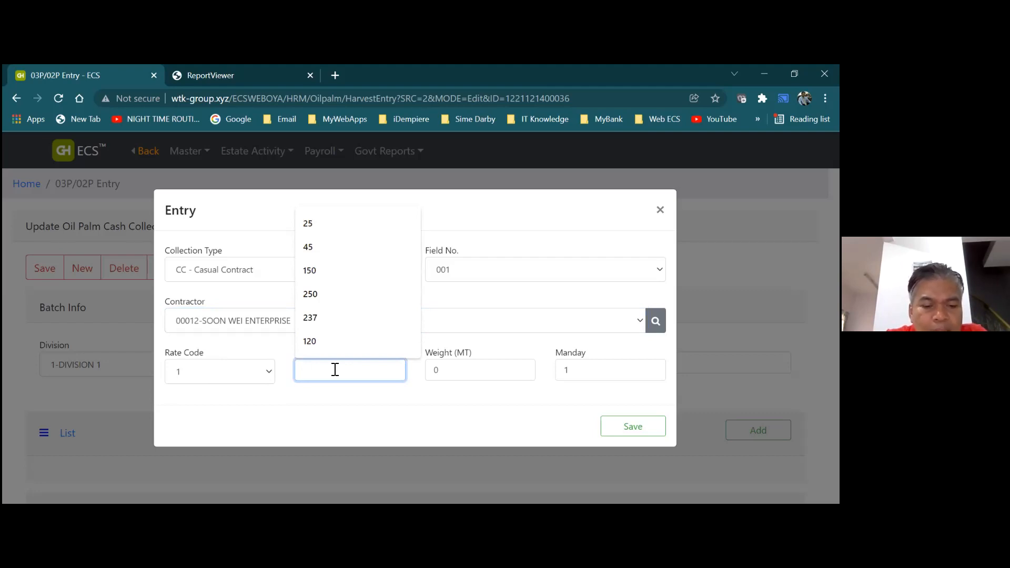
text(2500)
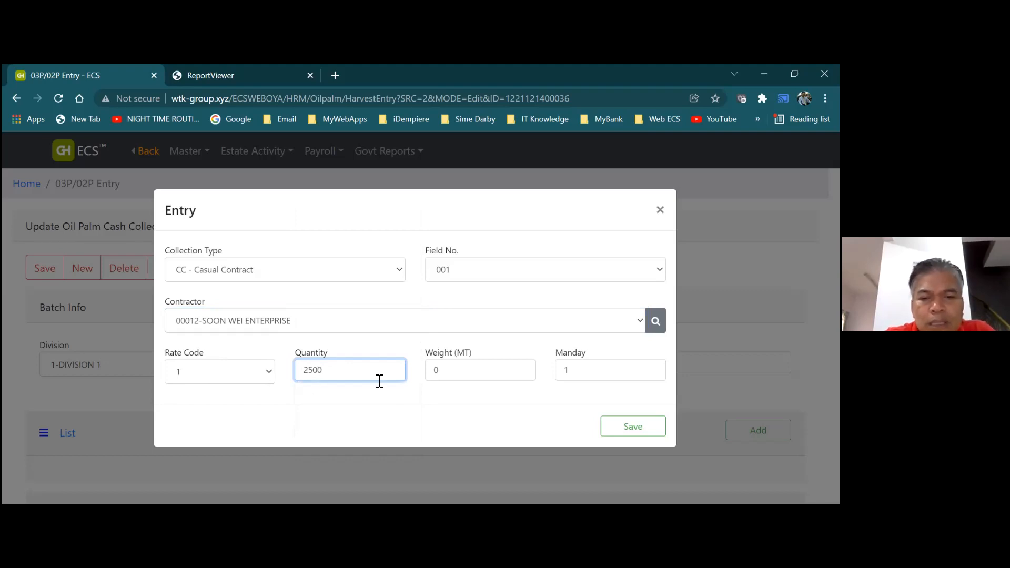
click(581, 375)
key(BackSpace)
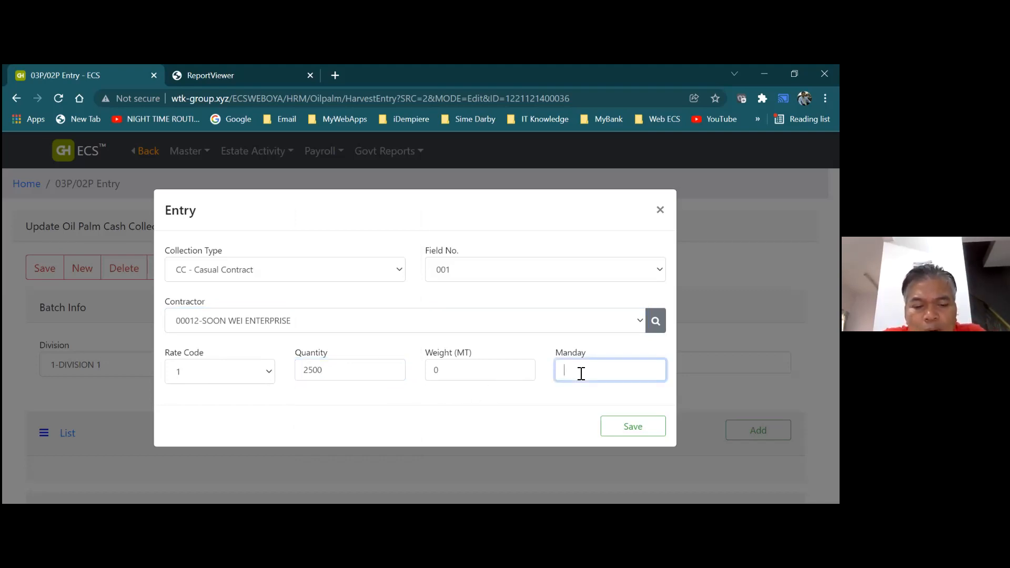
text(30)
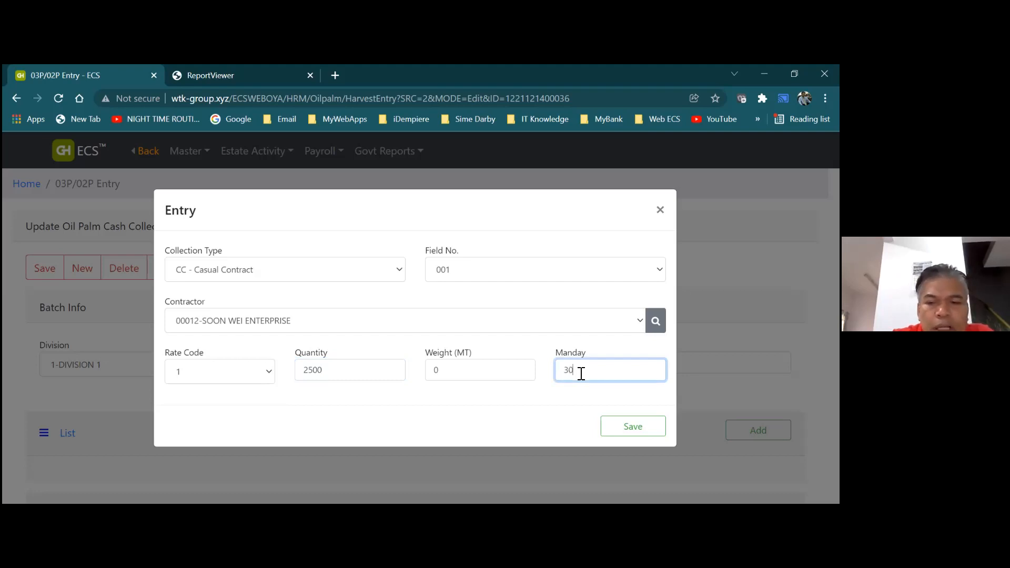
click(635, 433)
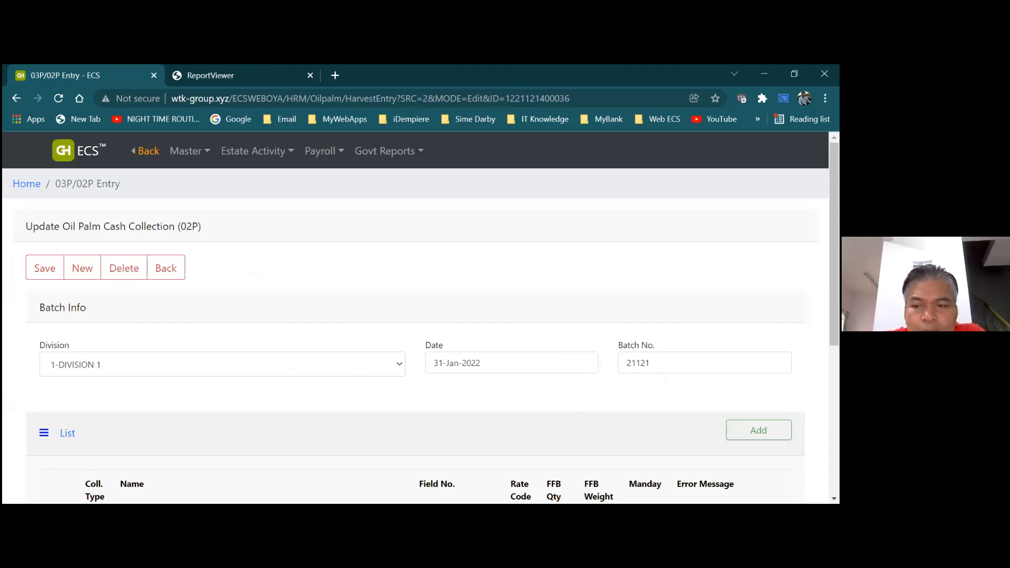
Edit the SOON WEI line to set its weight to 1700 MT and save
scroll(250, 447, down, 3)
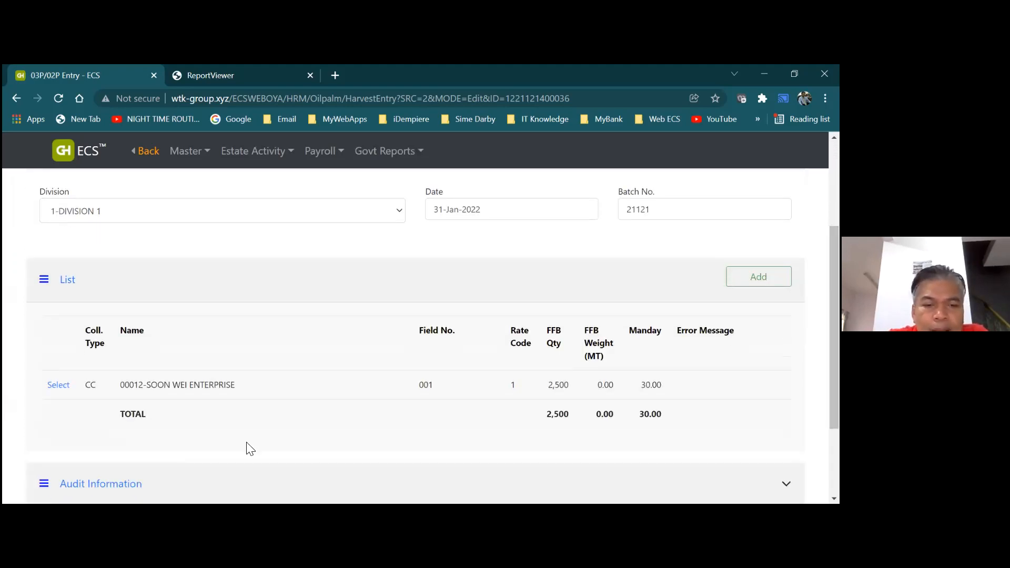
click(59, 386)
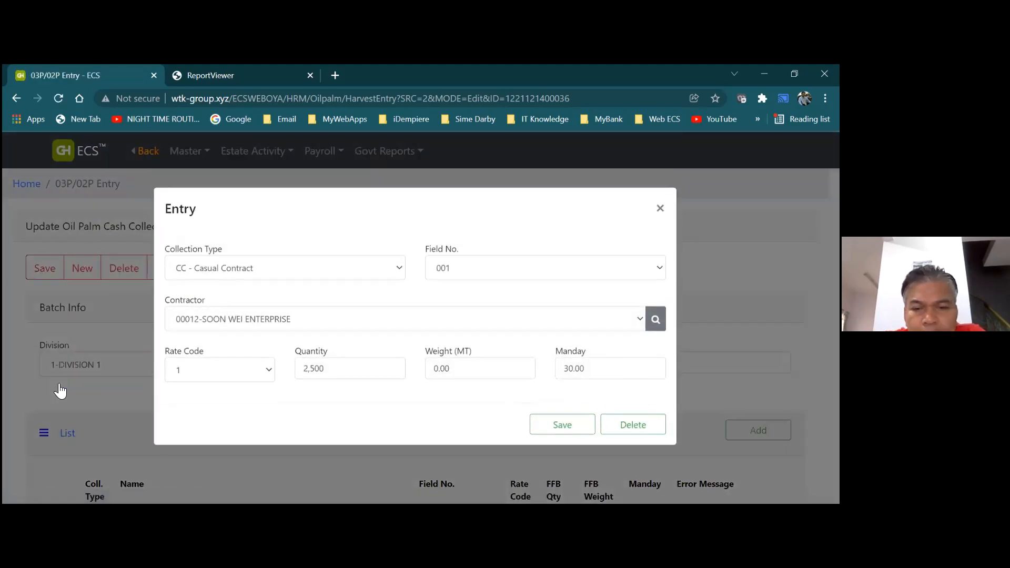
click(456, 369)
key(BackSpace)
key(BackSpace)
key(BackSpace)
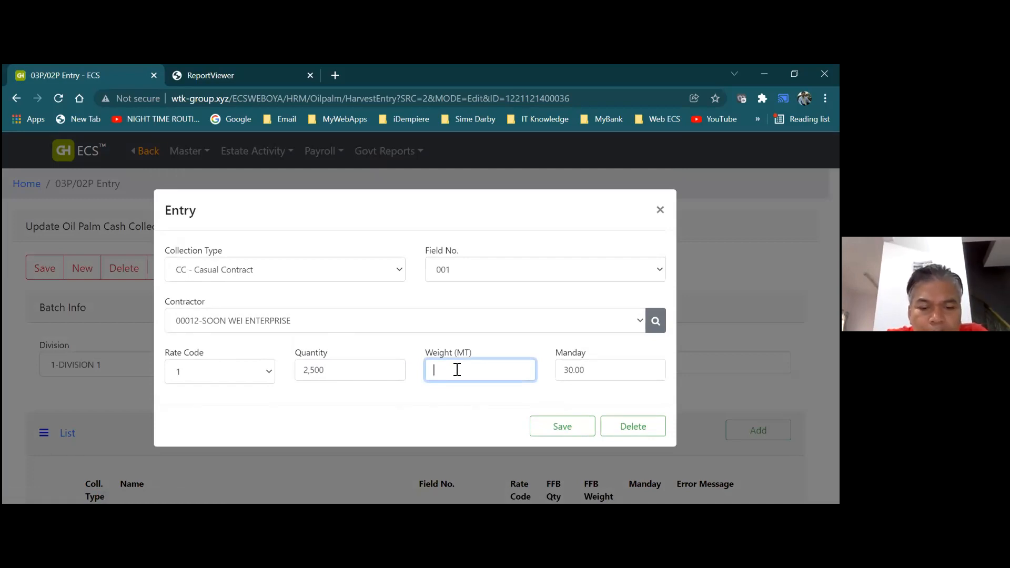
text(1700)
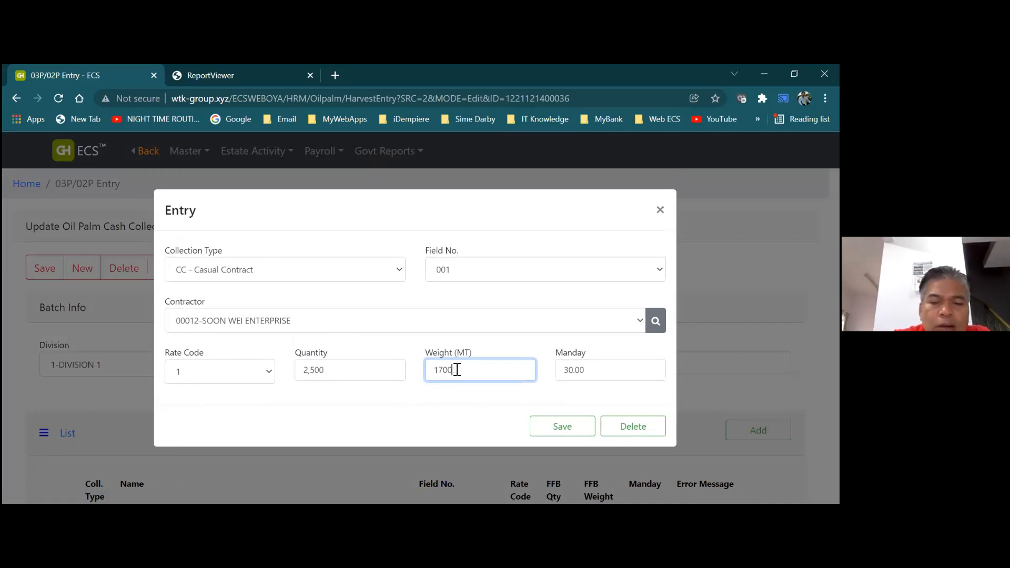
click(562, 425)
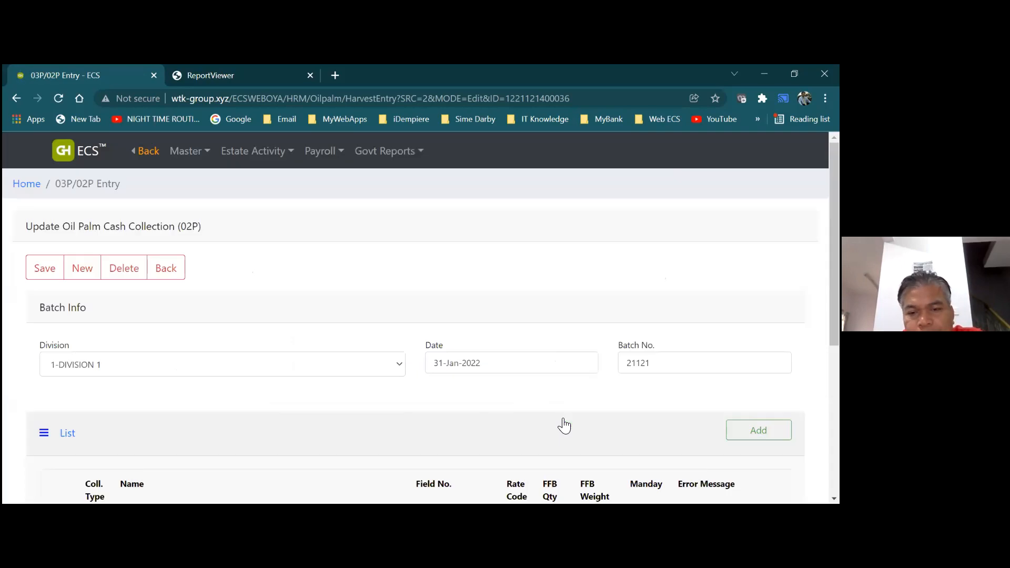
Save batch 21121, confirm the saved message, and return to the 02P batch list
drag(835, 263, 834, 336)
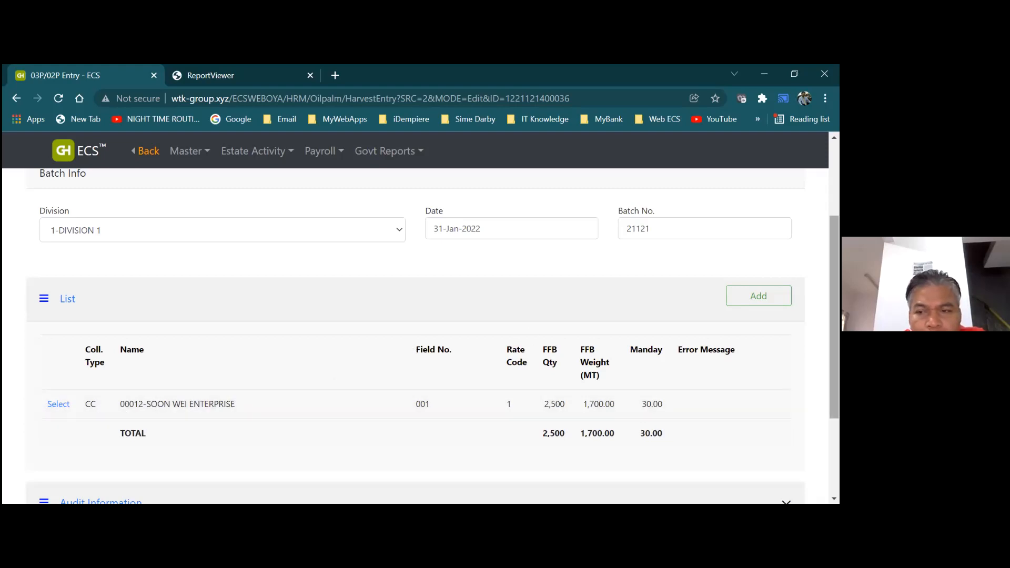
drag(835, 316, 834, 274)
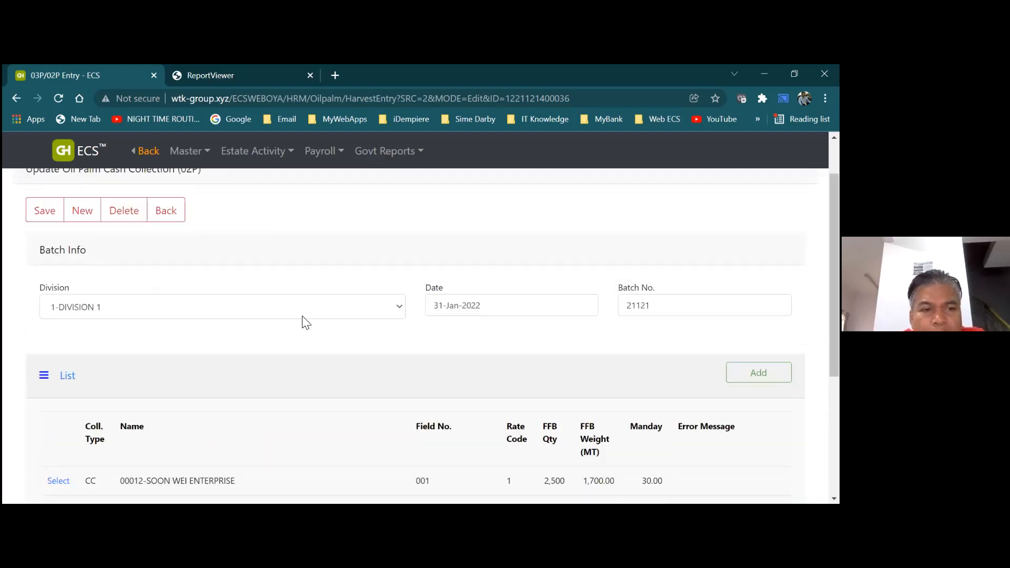
click(43, 211)
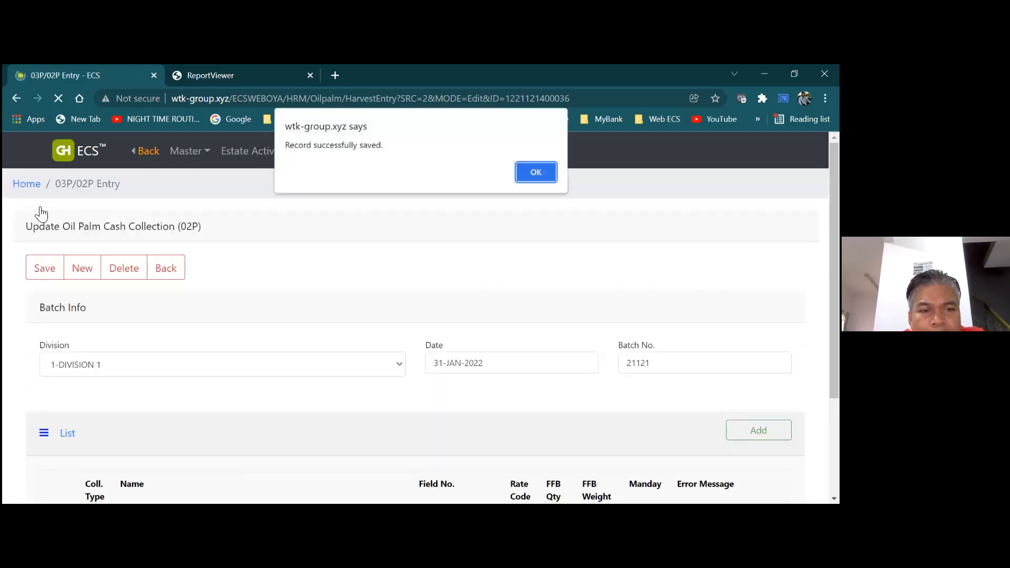
click(527, 171)
click(172, 275)
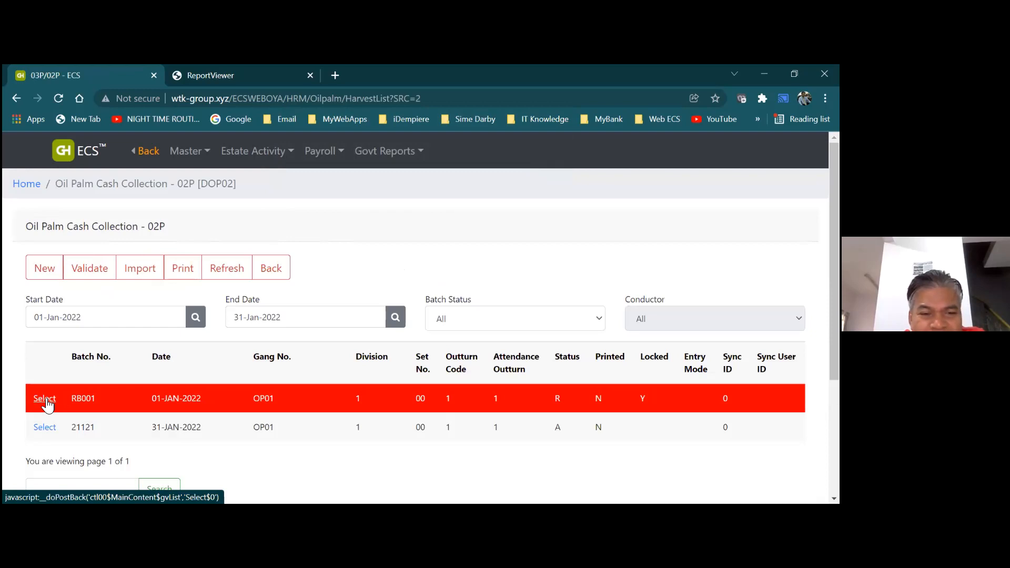
click(46, 400)
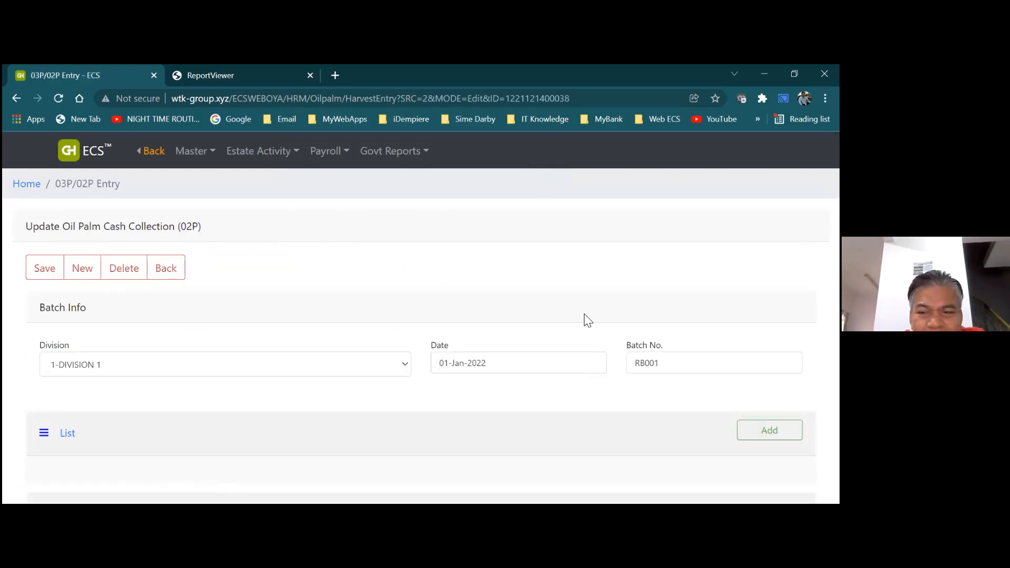
scroll(655, 325, down, 3)
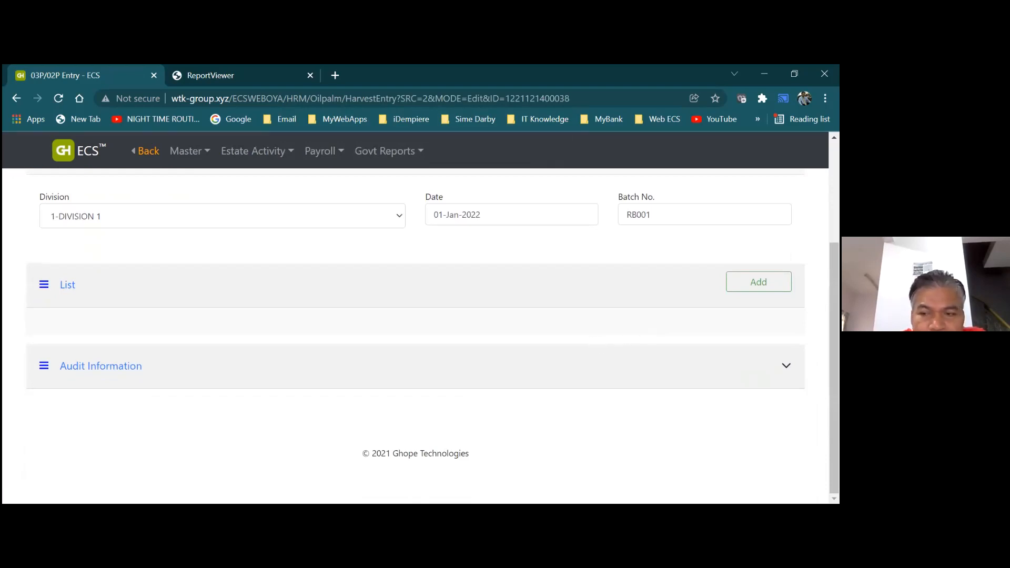
click(138, 372)
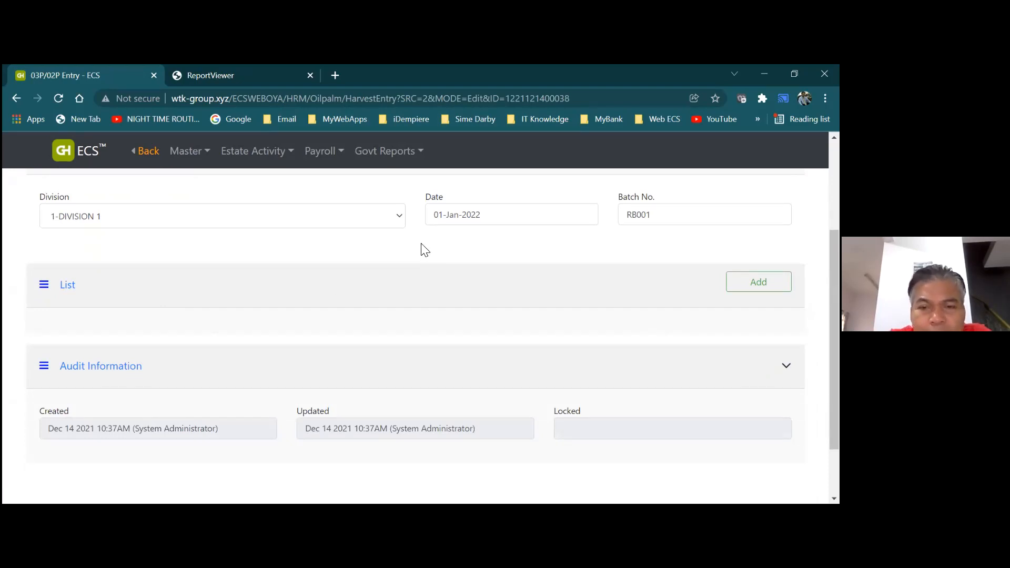
scroll(426, 250, up, 3)
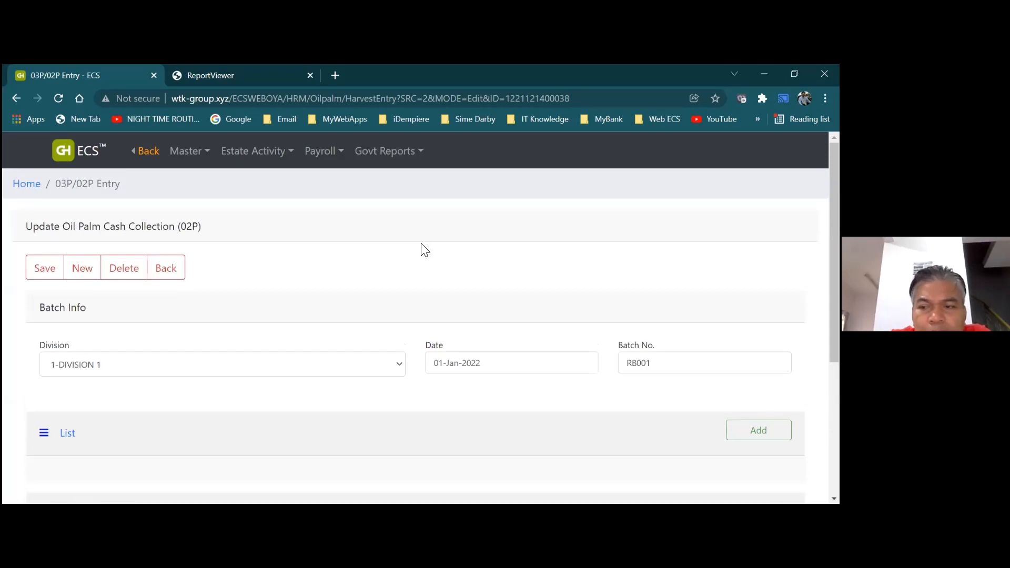
click(177, 270)
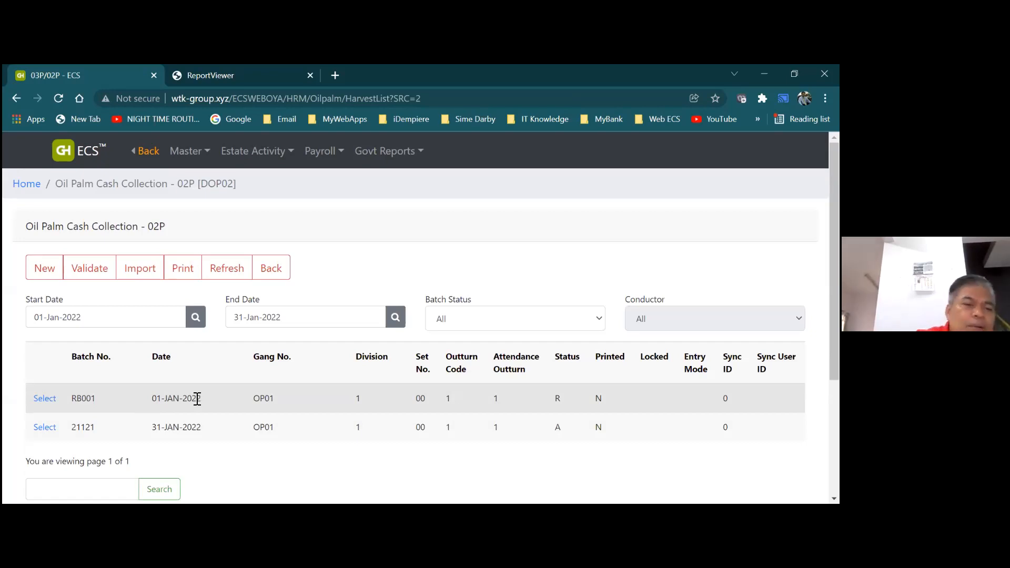
Print the cash collection batch report, then return to the 02P batch list
click(179, 280)
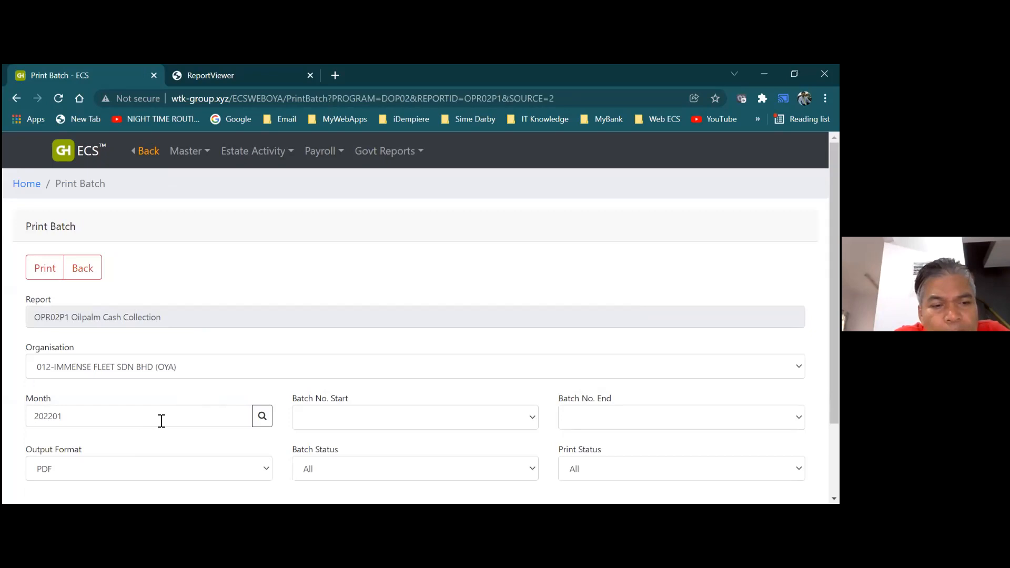
click(40, 280)
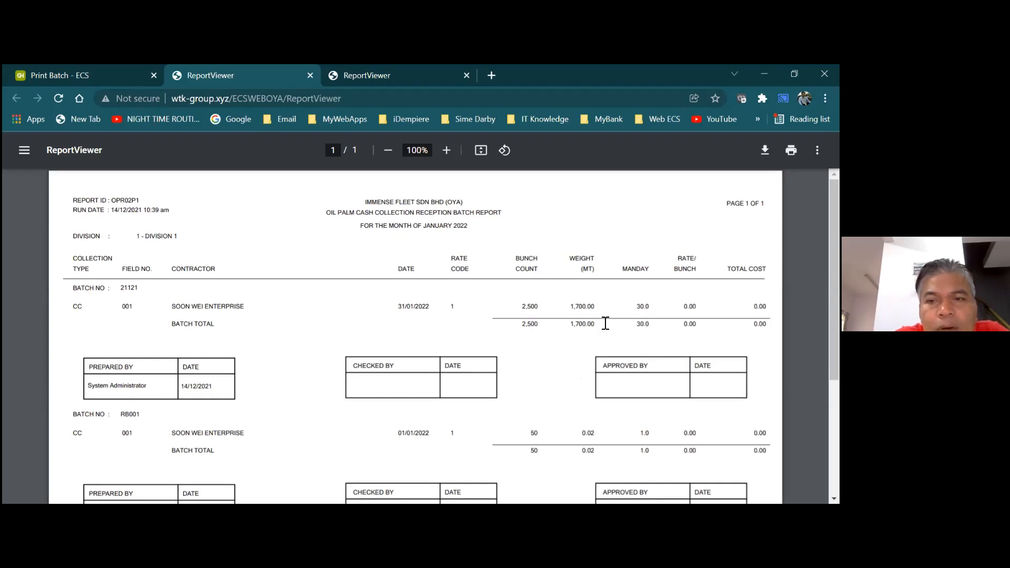
click(111, 77)
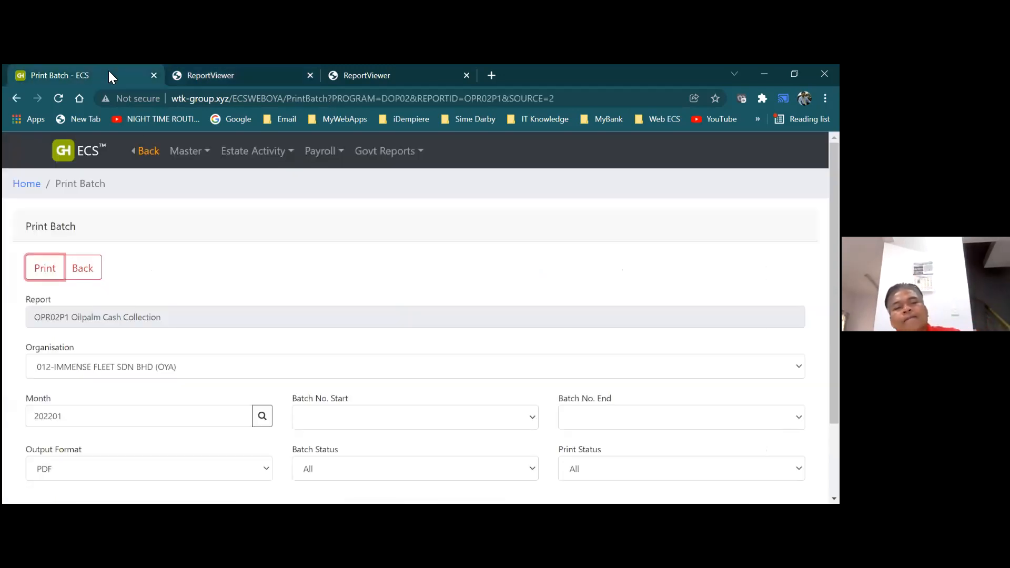
click(257, 151)
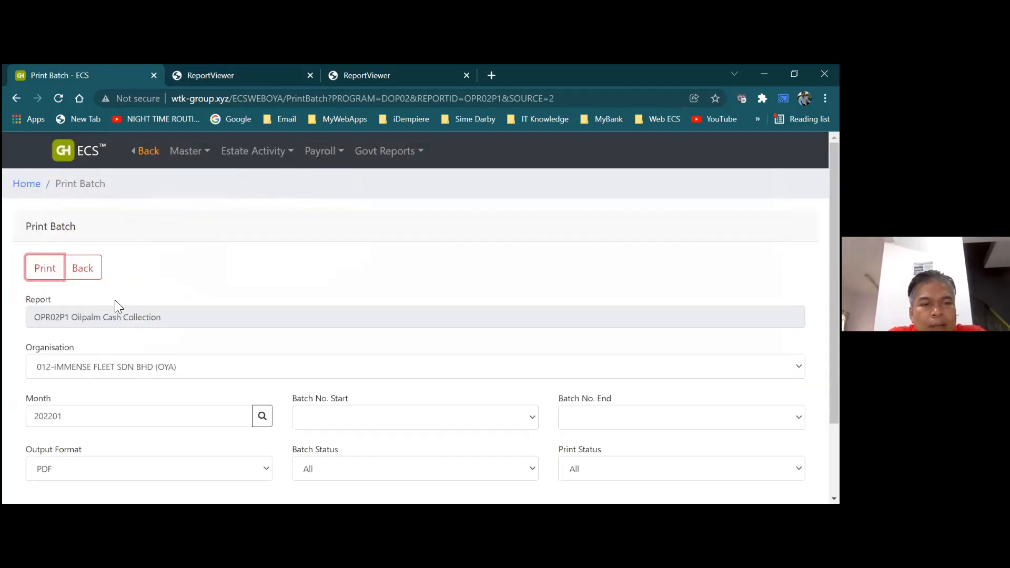
click(94, 275)
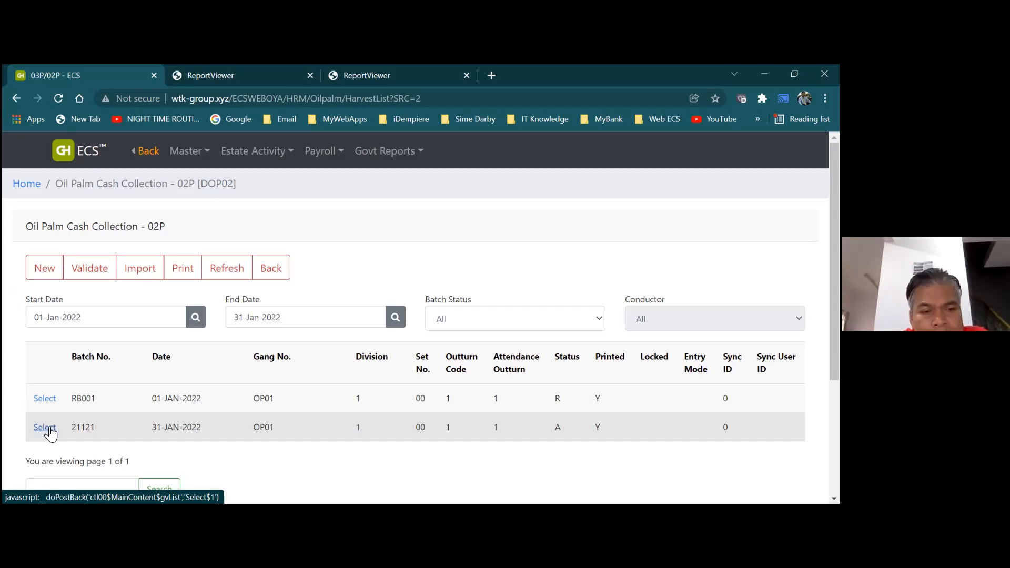
From the dashboard, open the Oil Palm Weekly Reports list
click(268, 270)
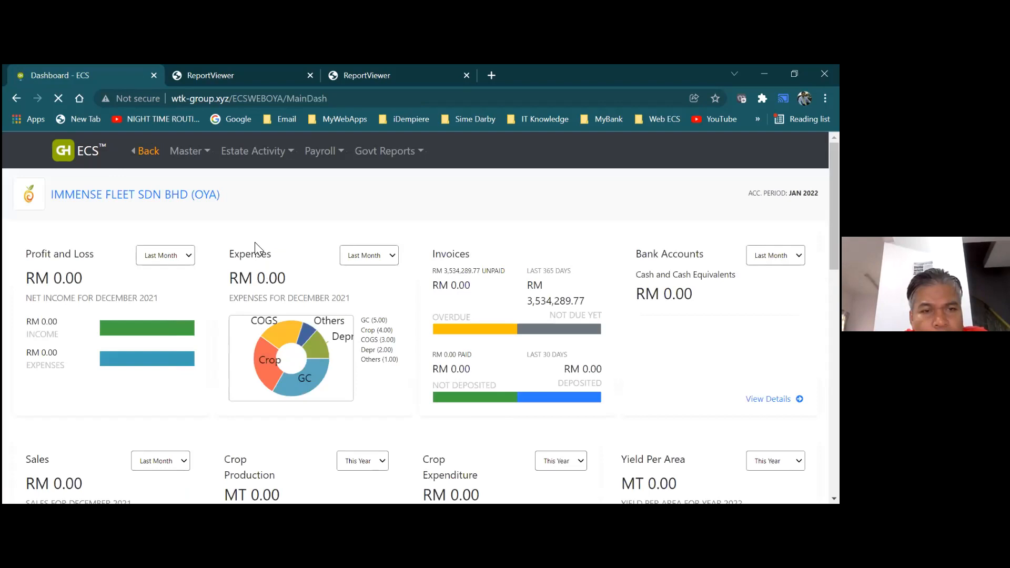
click(230, 154)
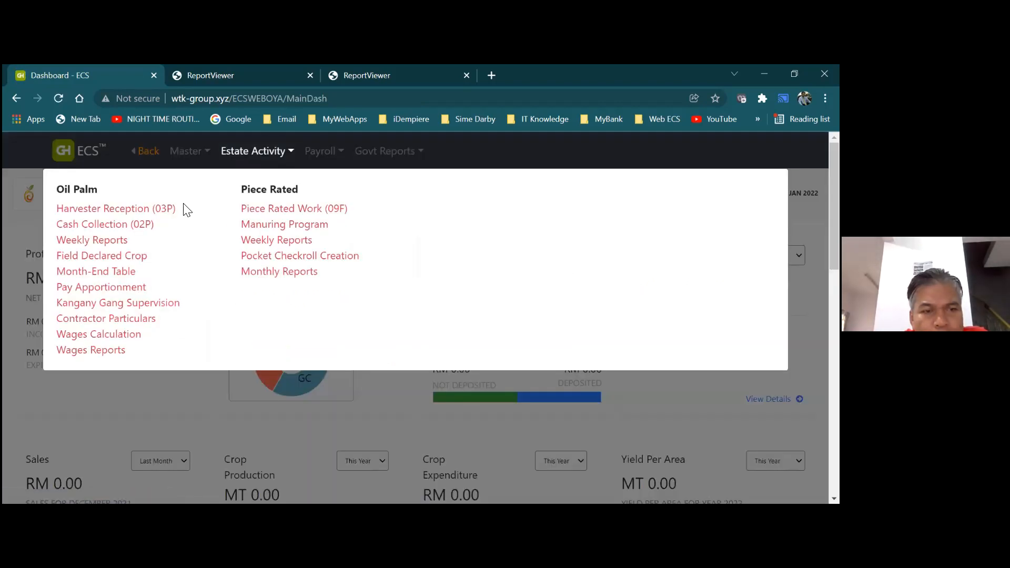
click(123, 248)
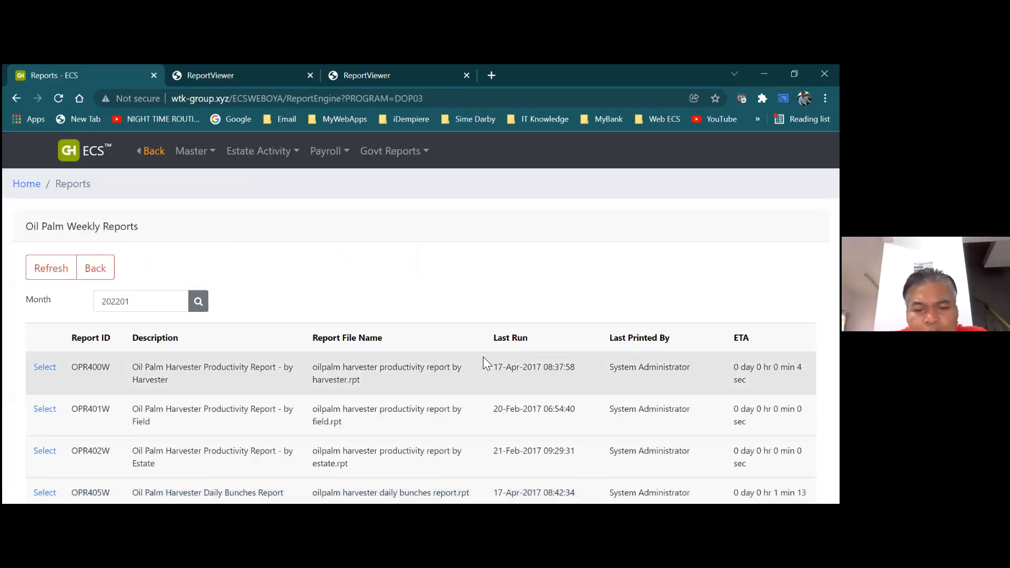
scroll(483, 357, down, 2)
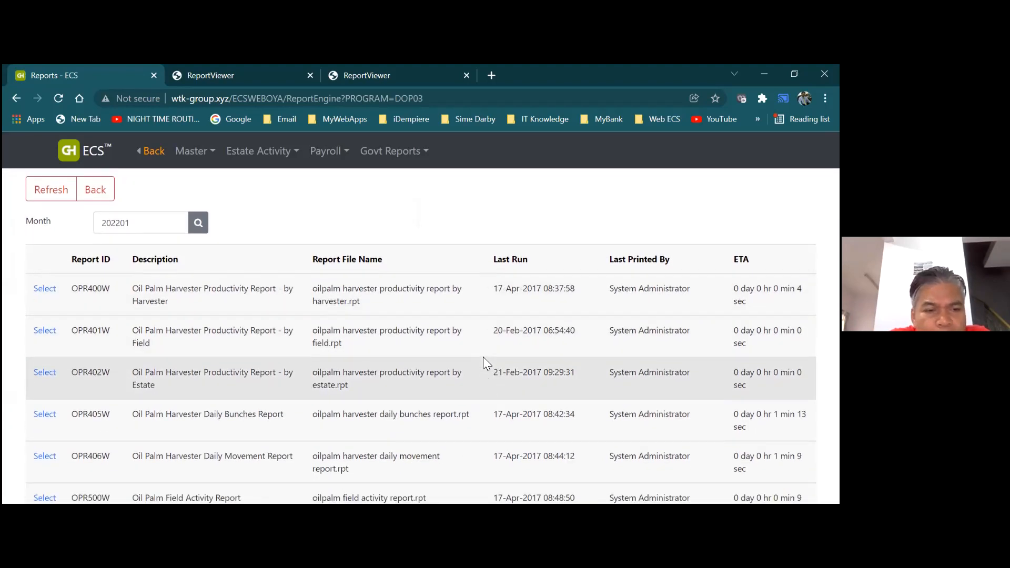
scroll(483, 357, up, 1)
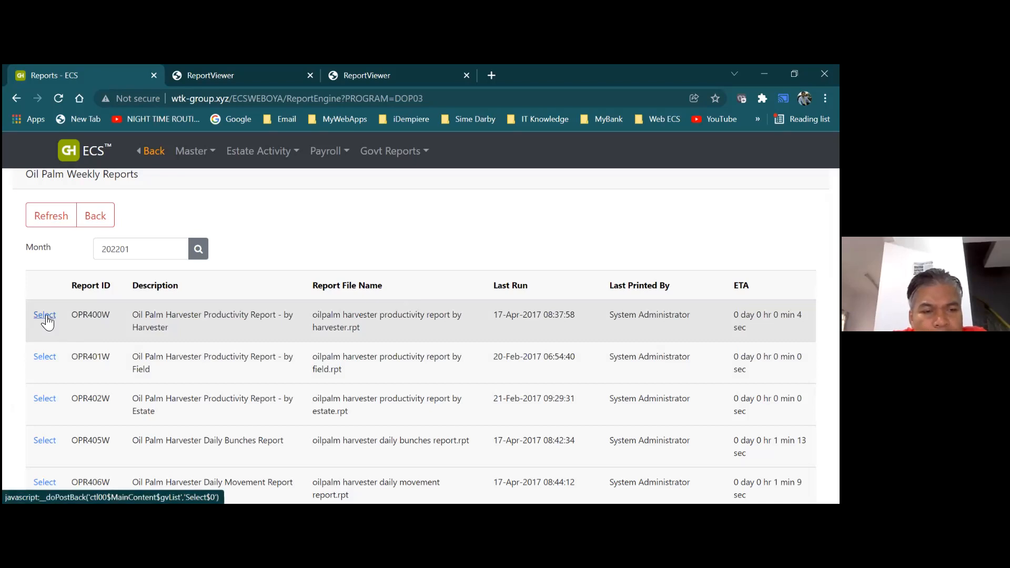
Print and preview the OPR400W Harvester Productivity Report by Harvester, then close Print Options
click(45, 316)
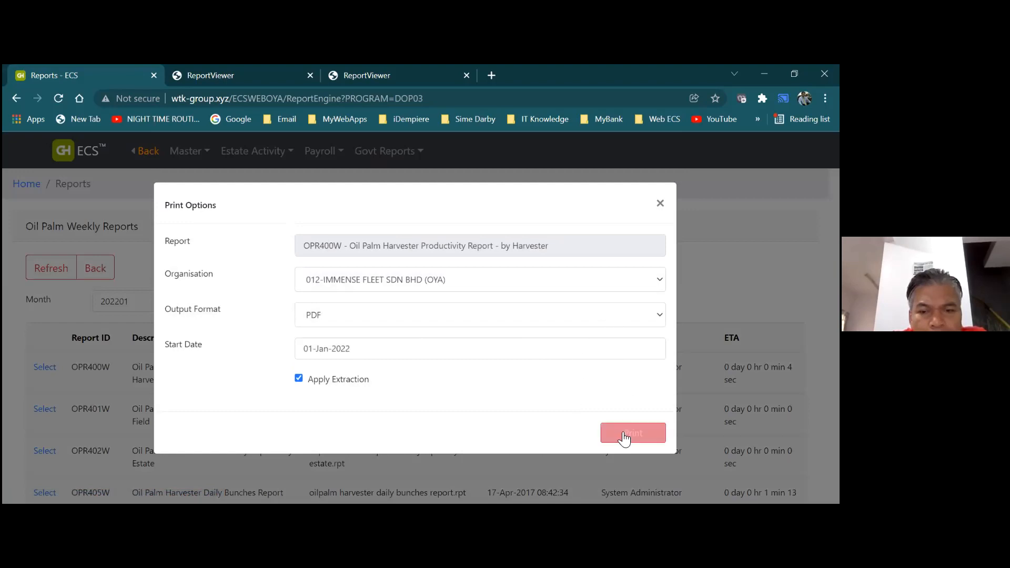
click(626, 435)
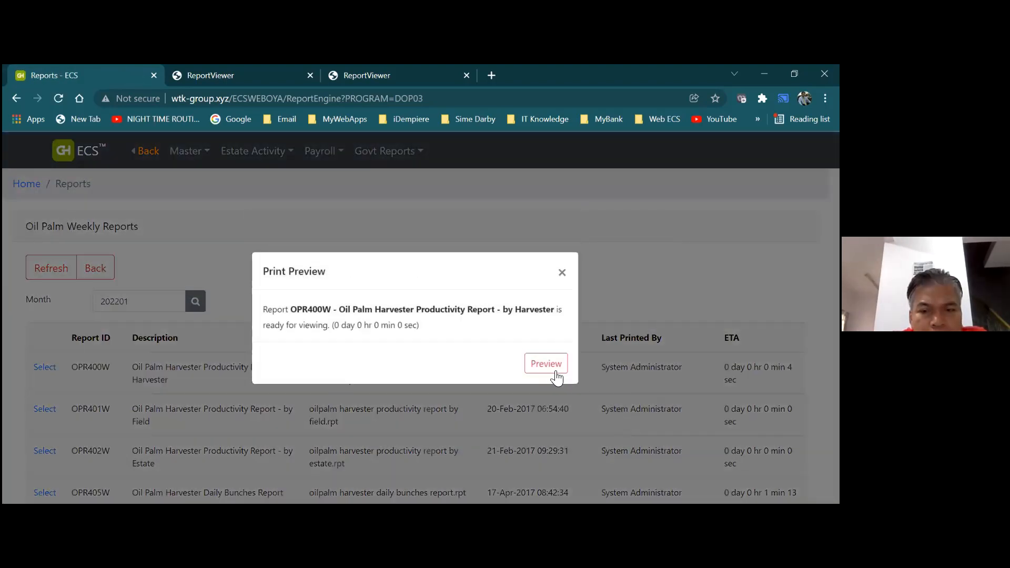
click(548, 365)
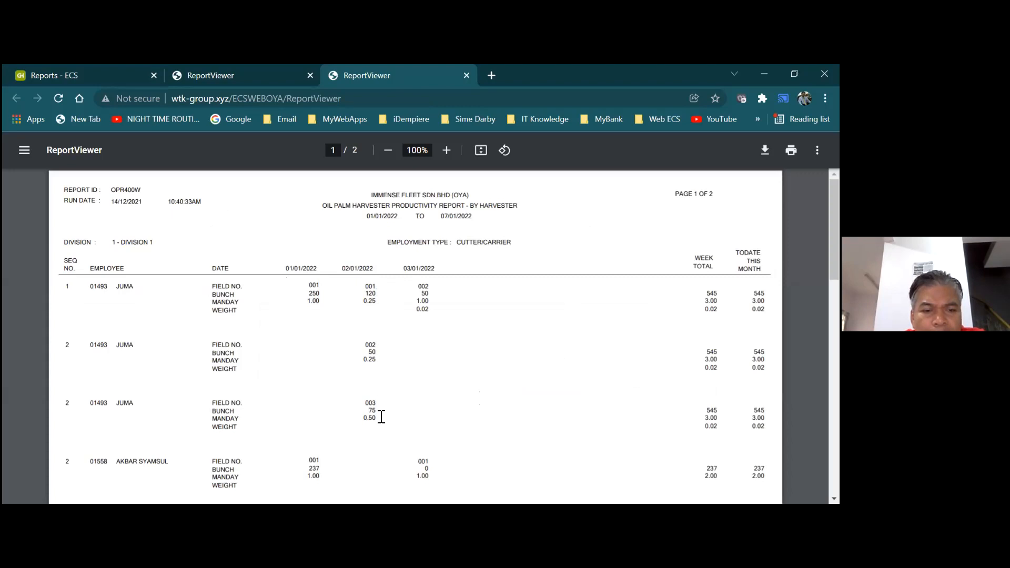
click(112, 75)
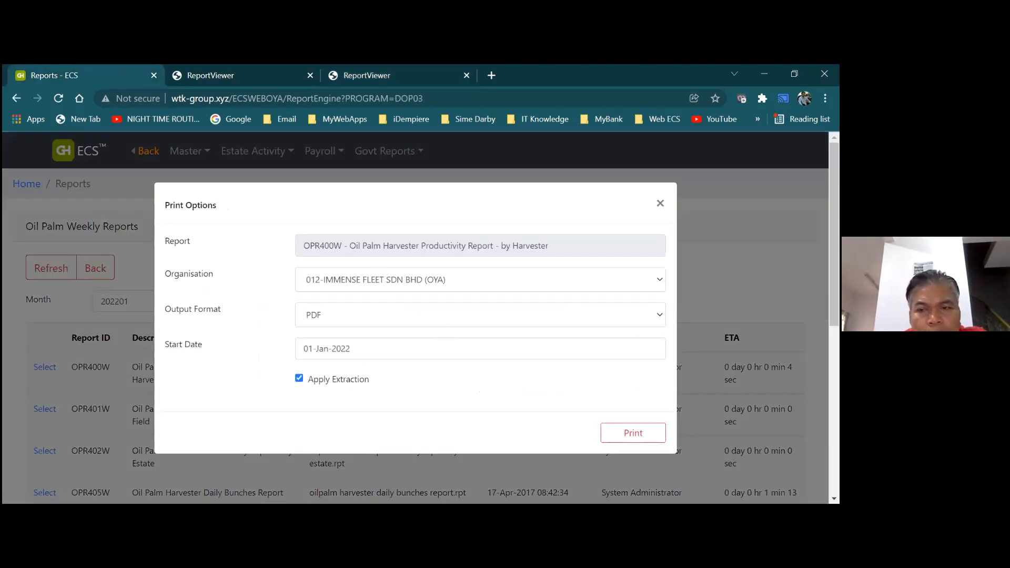
click(660, 204)
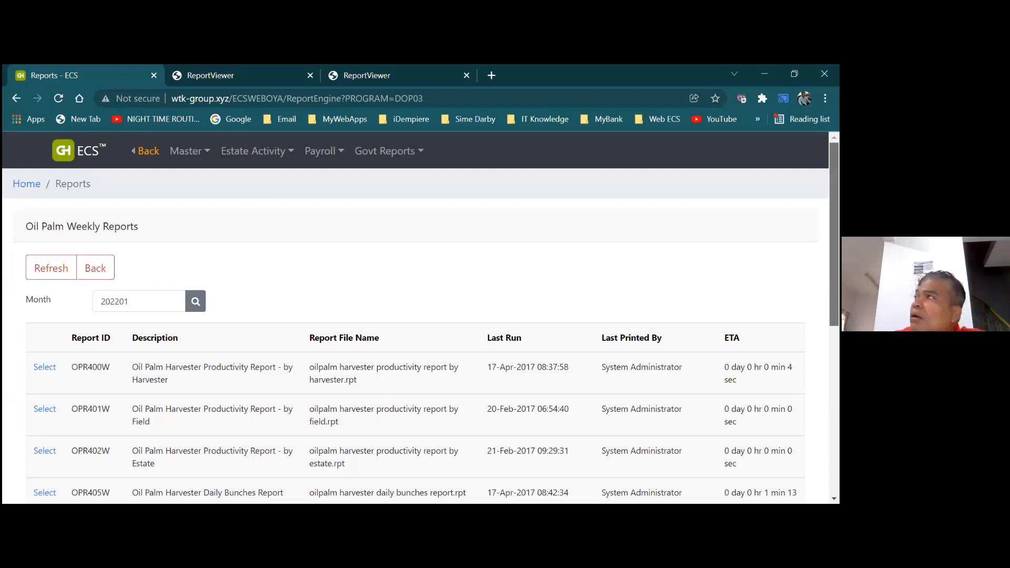
scroll(421, 321, down, 3)
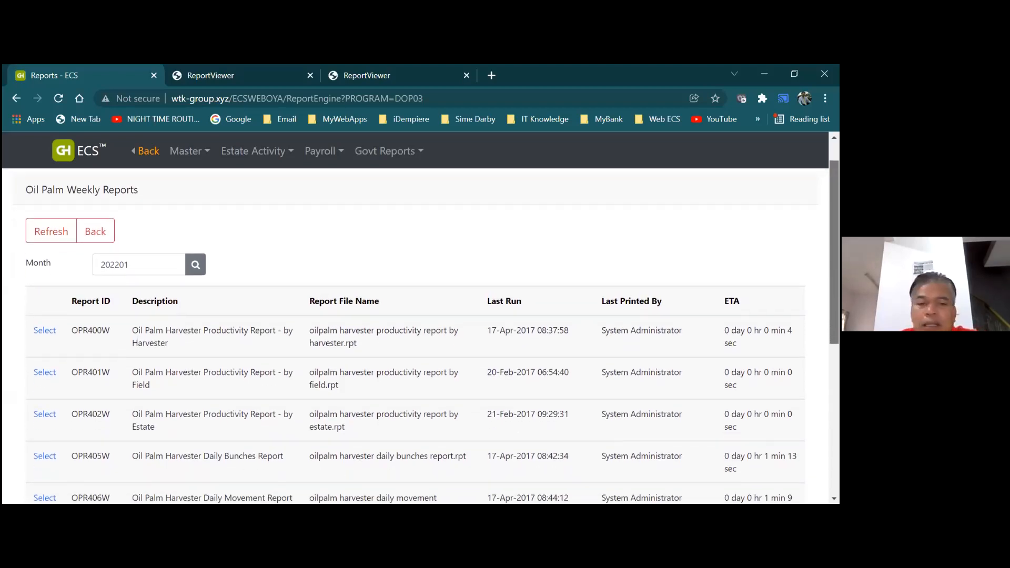
scroll(421, 321, down, 3)
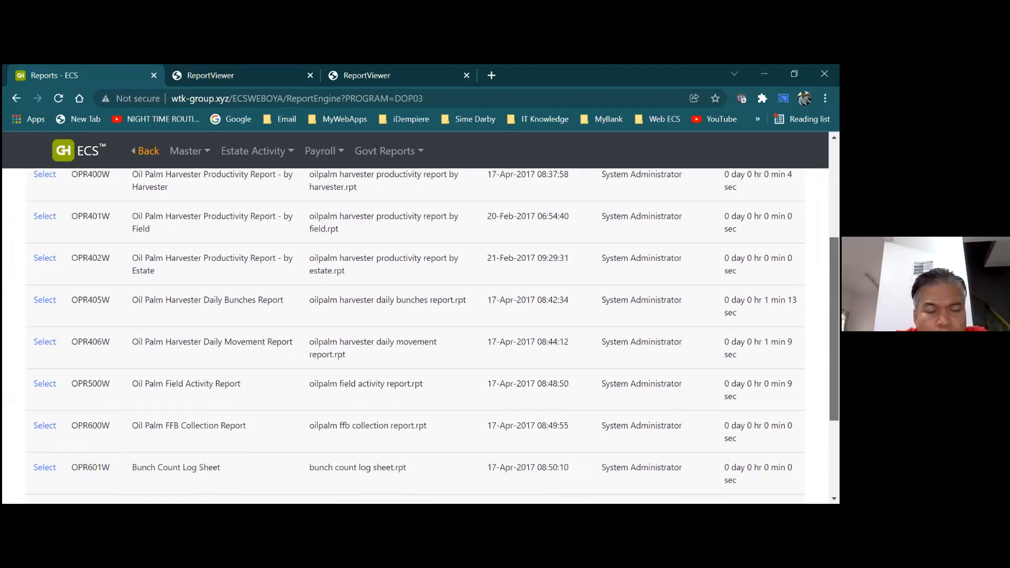
scroll(520, 337, up, 5)
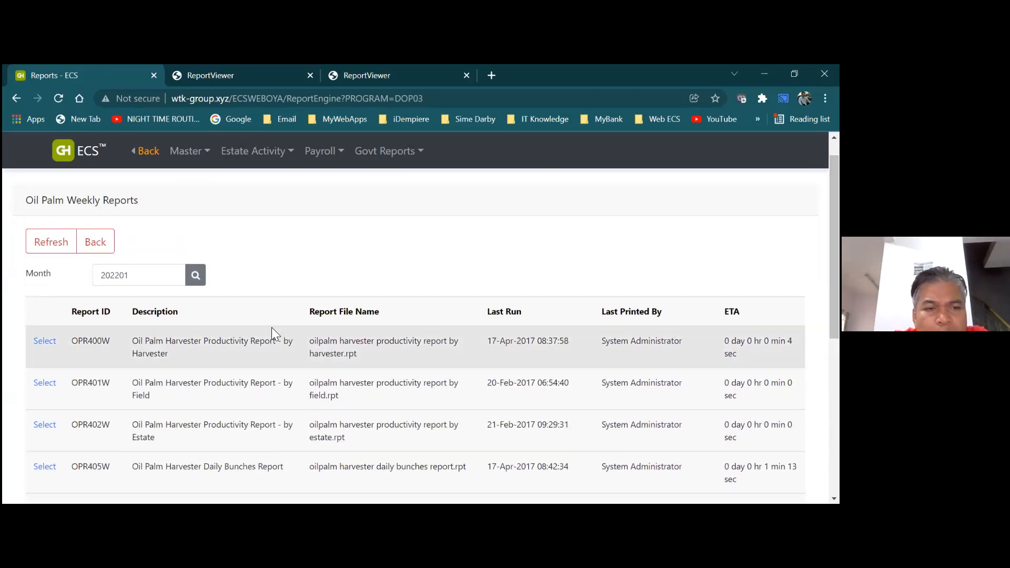
From the dashboard, open the Oil Palm Field Declared Crop (MOP01) page for 012022
click(95, 242)
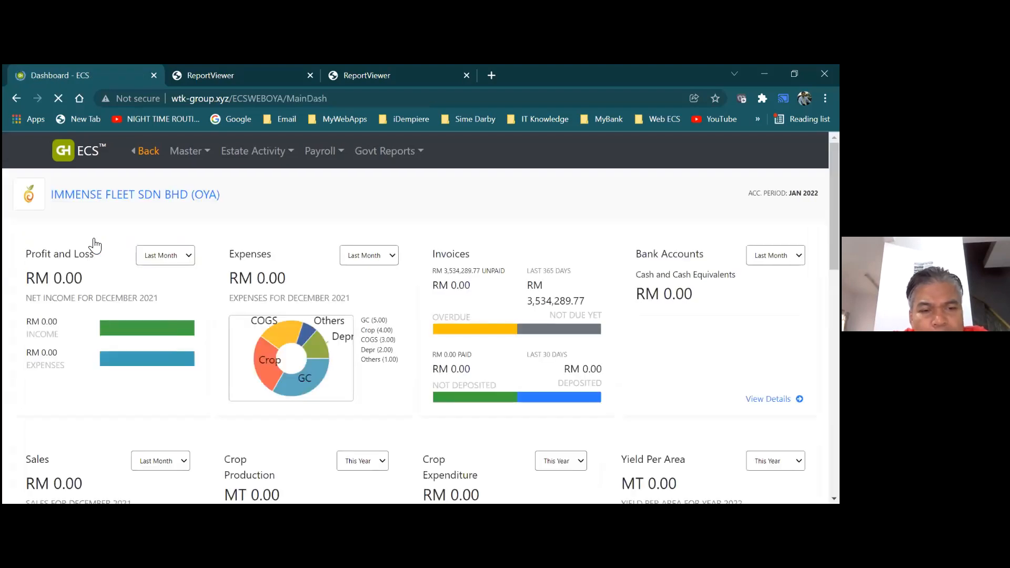
click(195, 151)
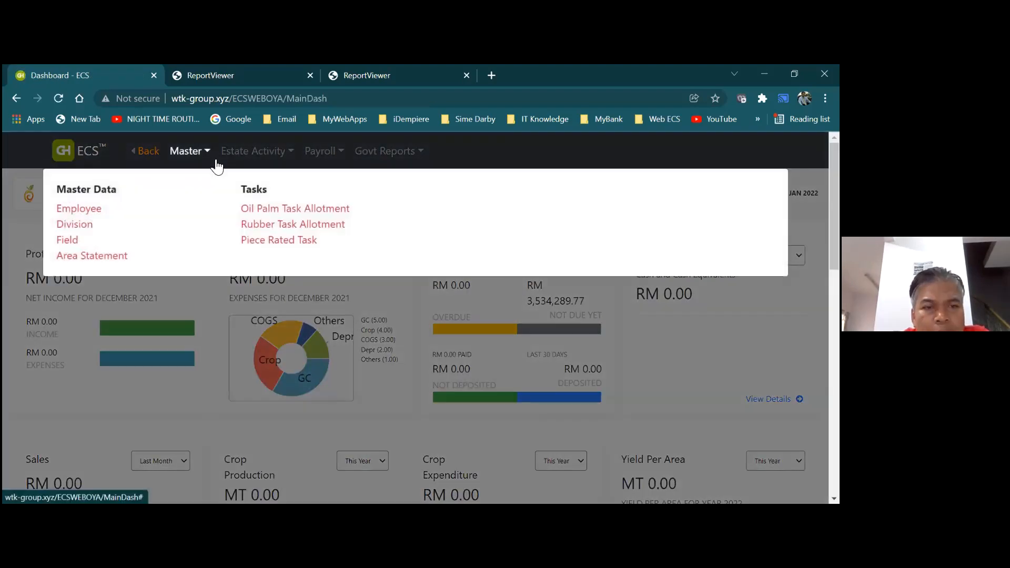
click(232, 165)
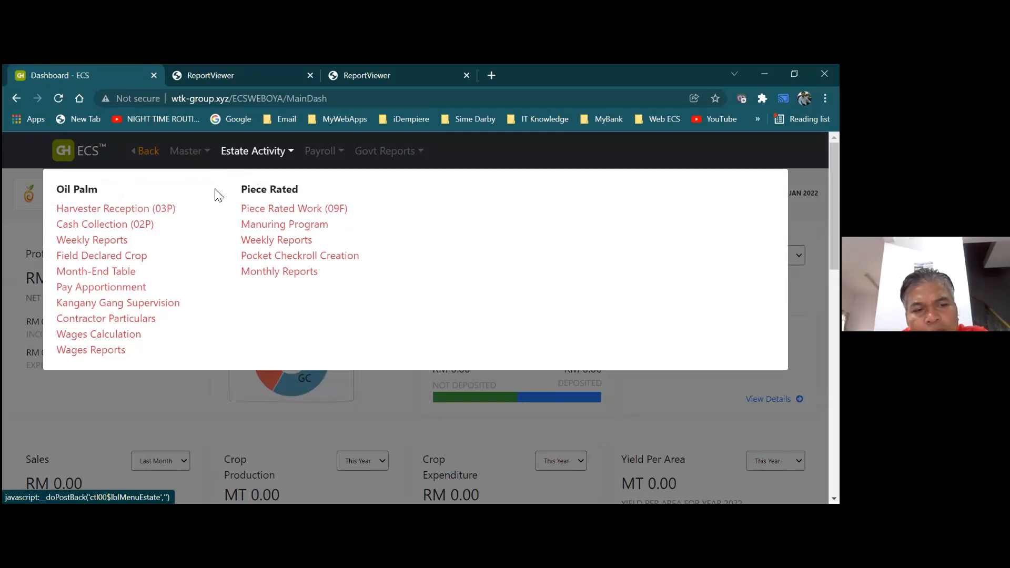
click(159, 212)
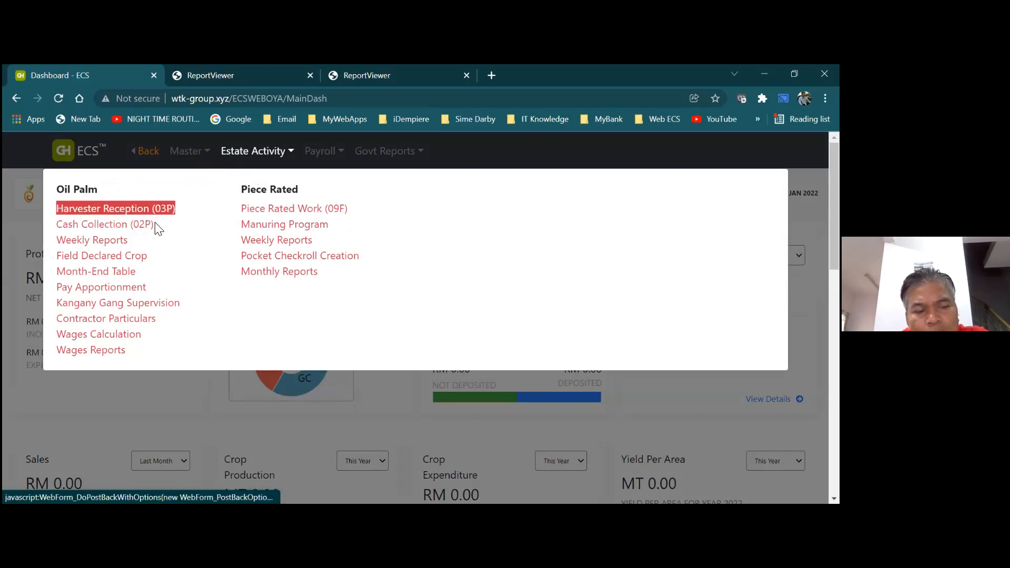
click(142, 262)
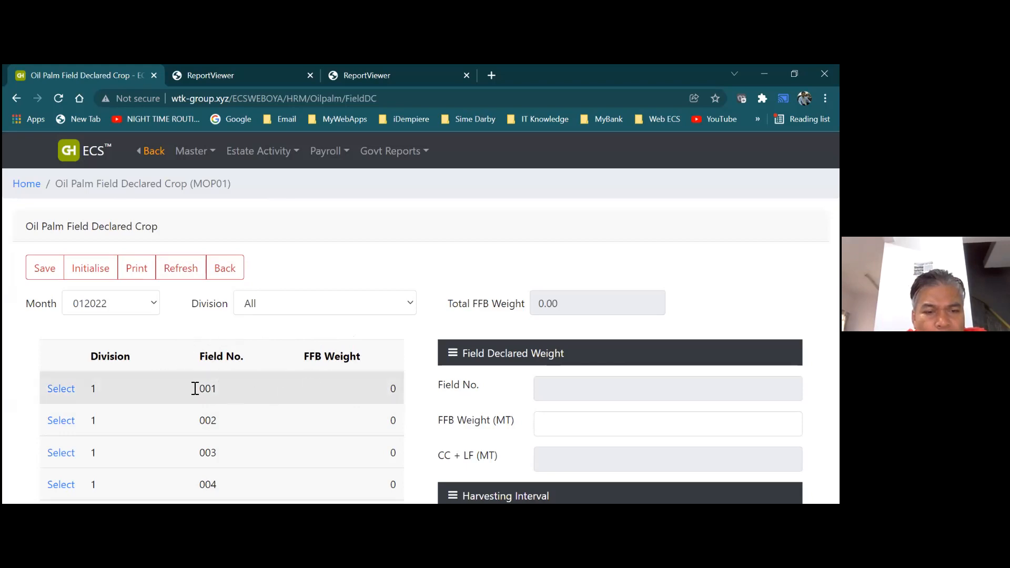
Load field 001 and set its FFB weight to 2000 MT
click(61, 389)
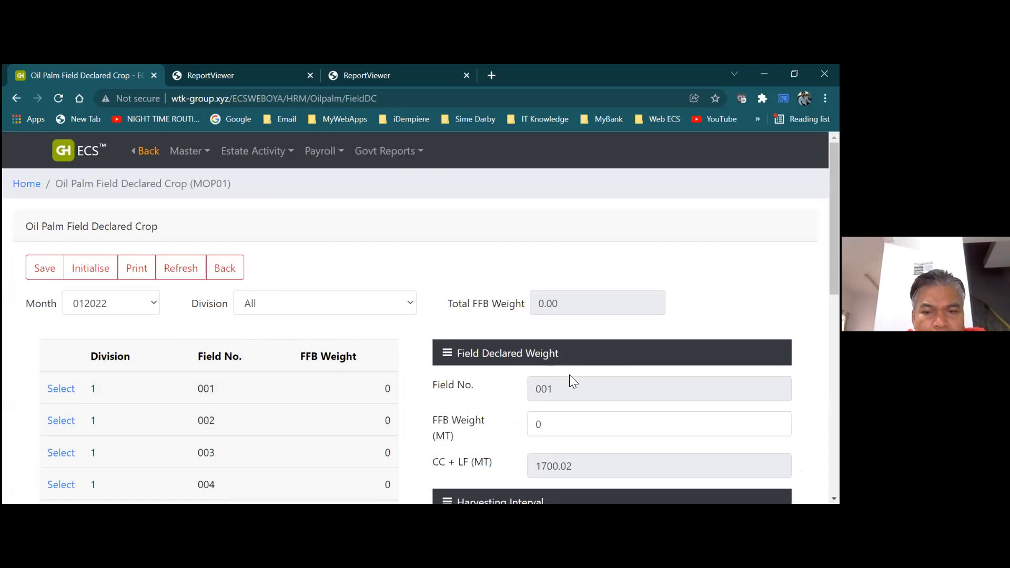
click(572, 429)
key(BackSpace)
text(250)
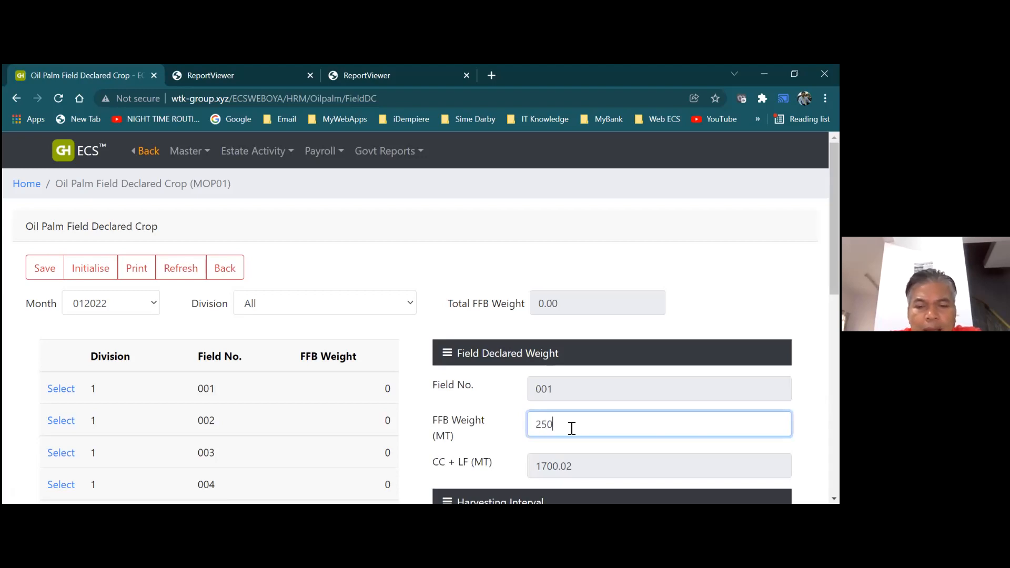
text(0)
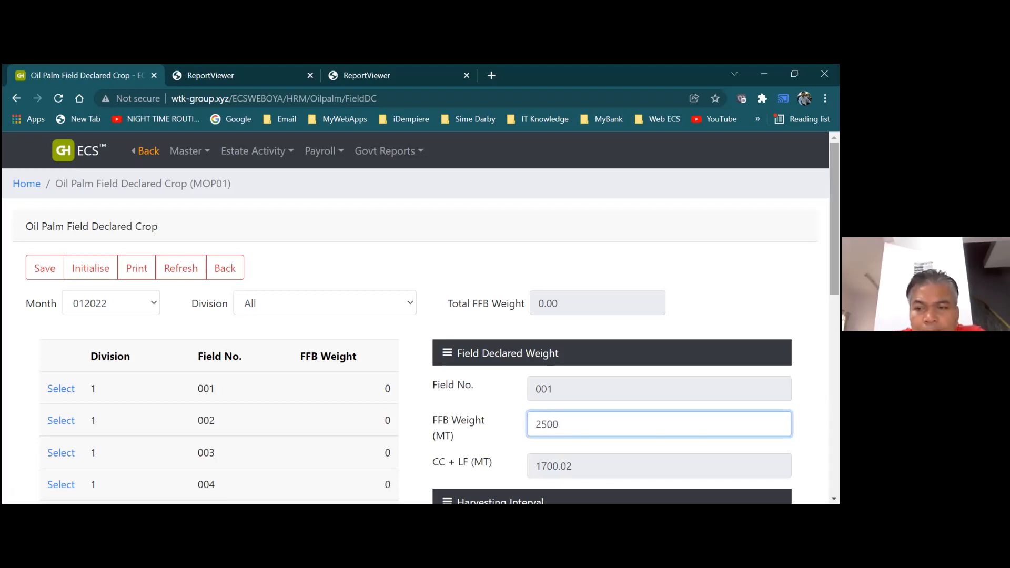
scroll(416, 337, down, 2)
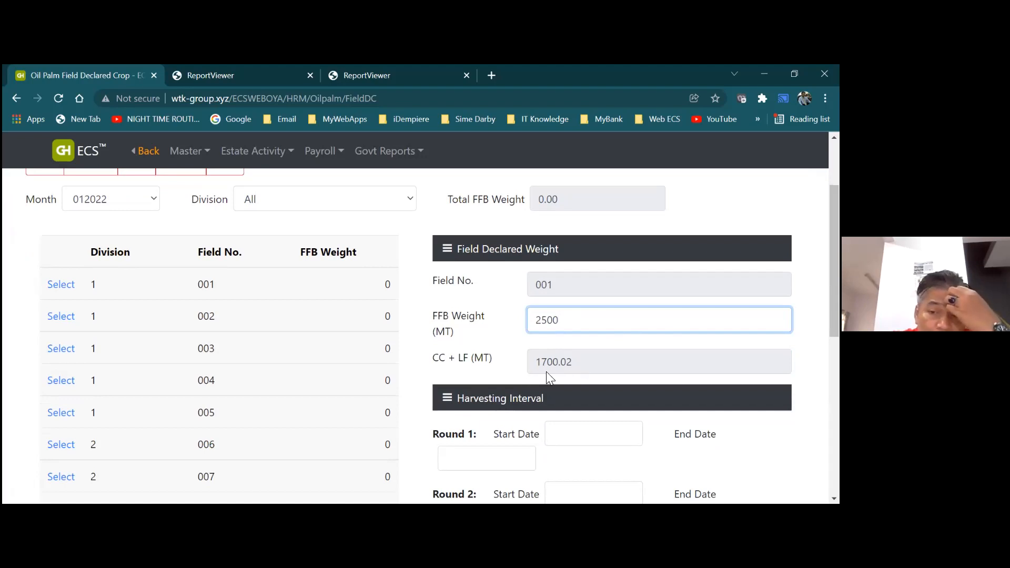
key(BackSpace)
key(BackSpace)
key(BackSpace)
key(BackSpace)
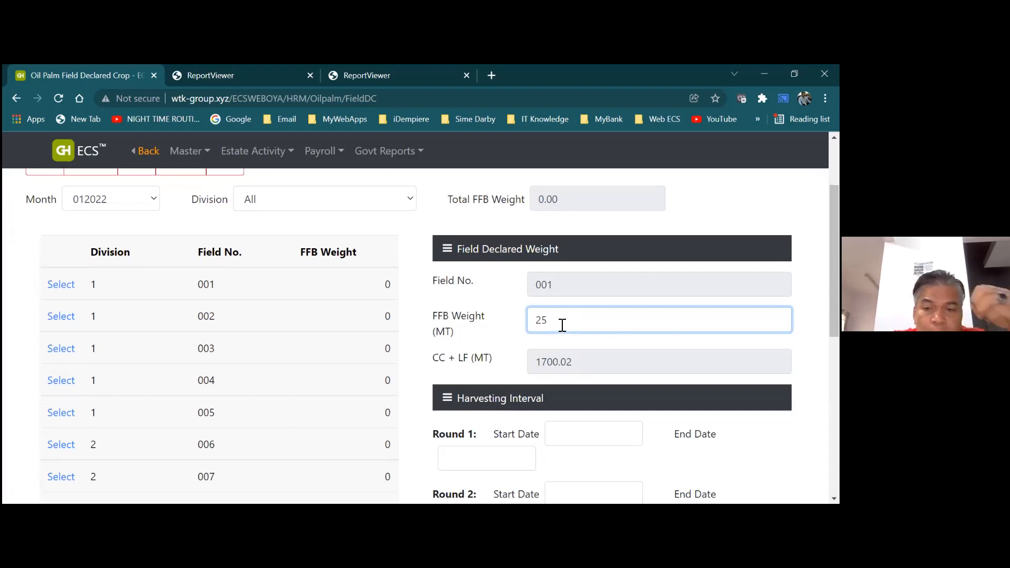
text(1500)
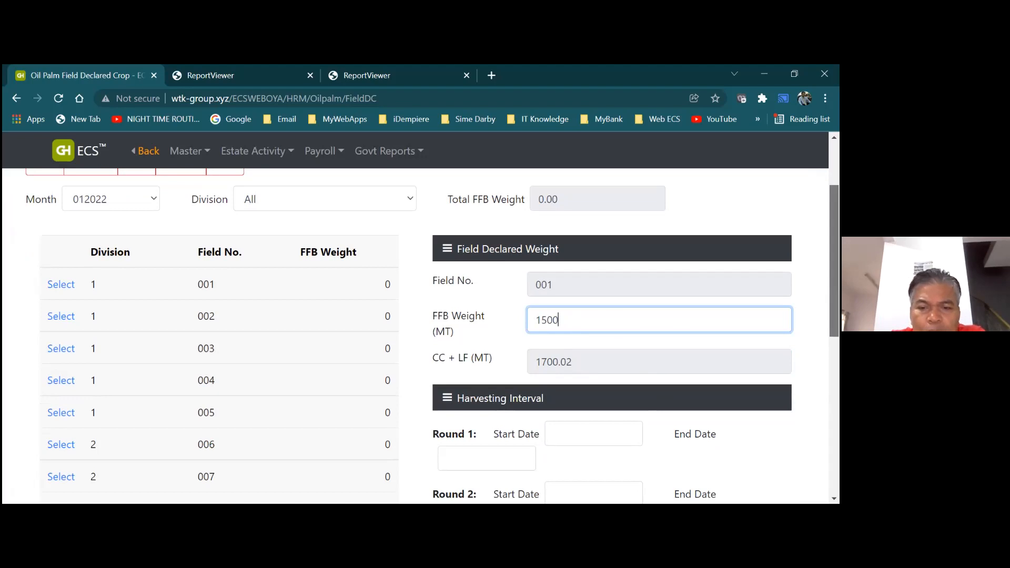
scroll(516, 375, down, 1)
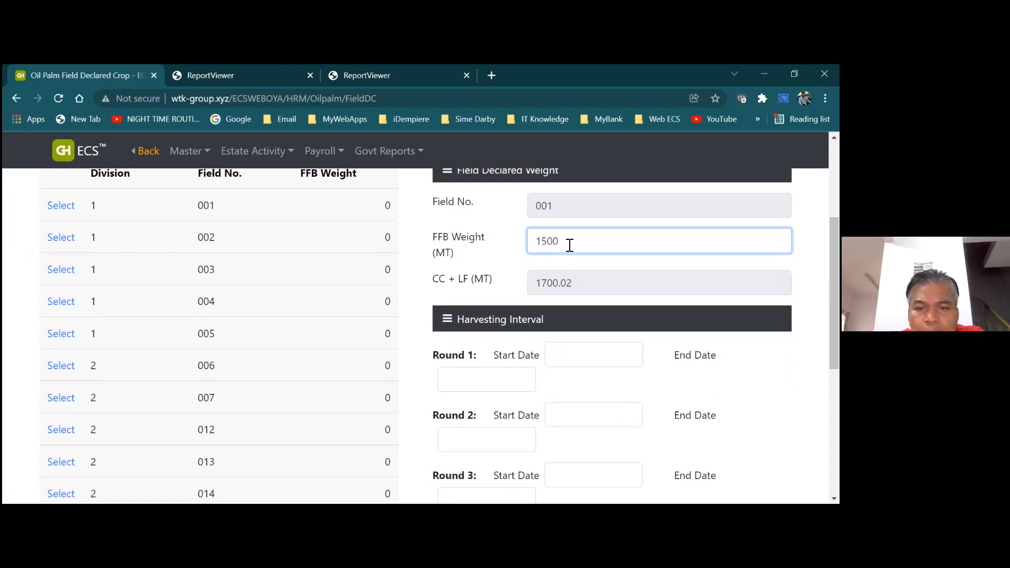
key(BackSpace)
key(BackSpace)
key(BackSpace)
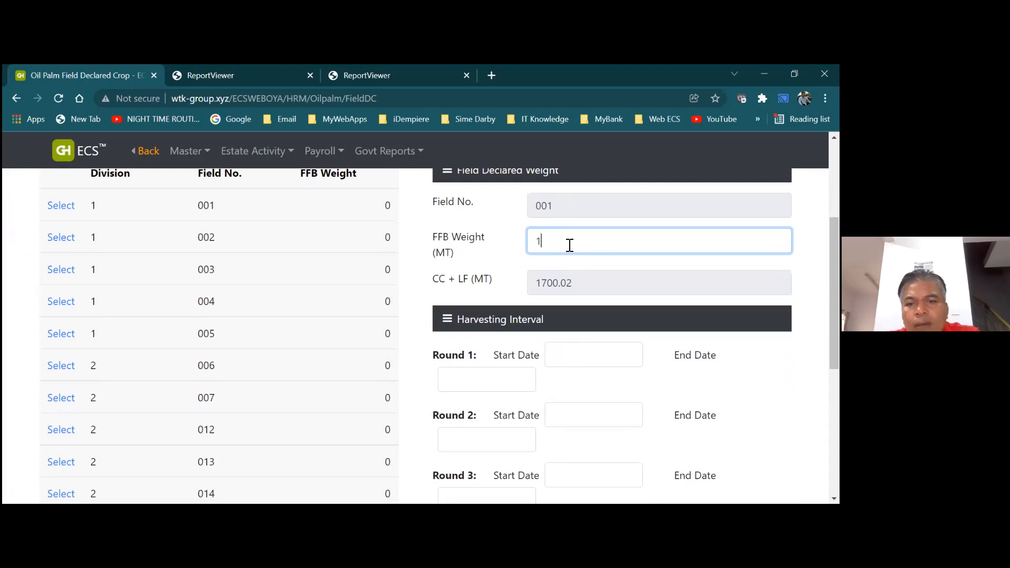
key(BackSpace)
text(2000)
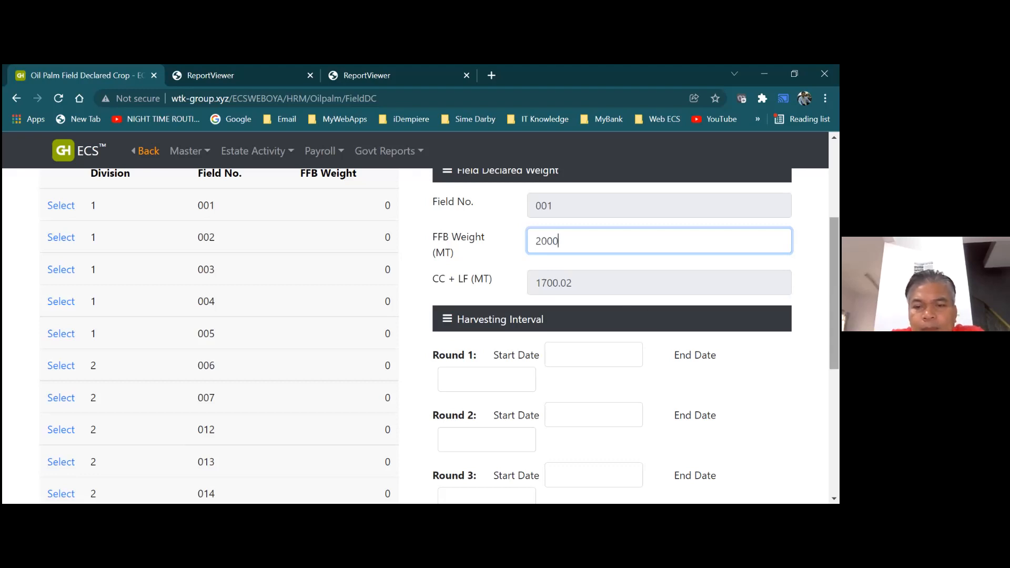
Pick a start date for harvesting round 1
scroll(835, 293, down, 1)
scroll(834, 293, up, 2)
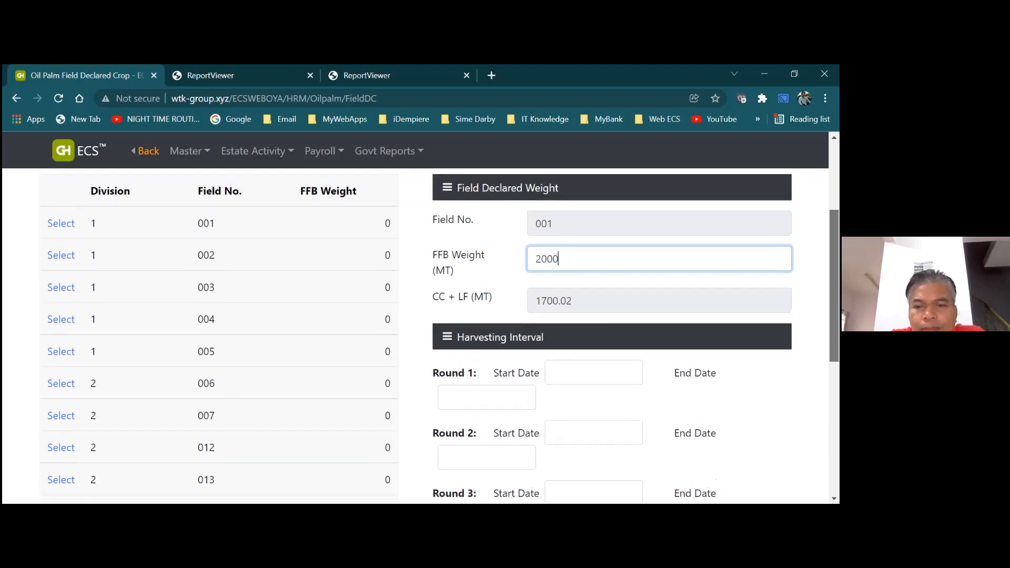
drag(835, 286, 834, 282)
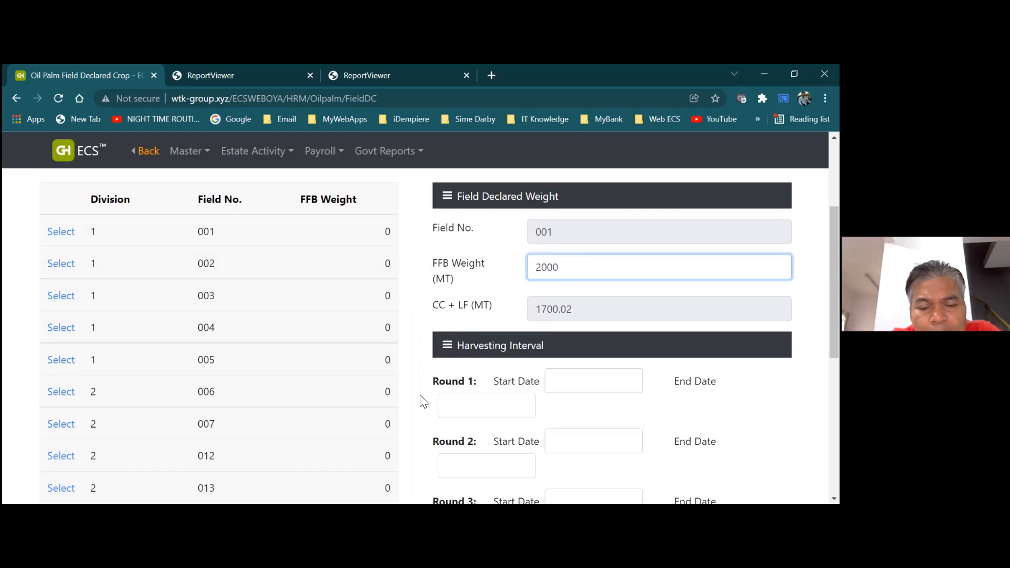
click(584, 376)
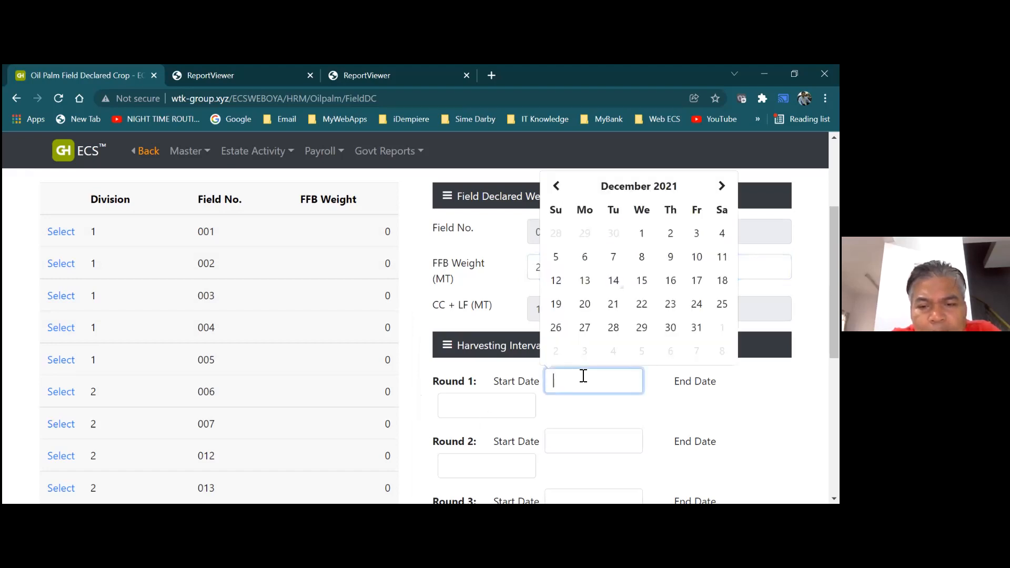
Set the round 1 end date and the round 2 start date
click(517, 405)
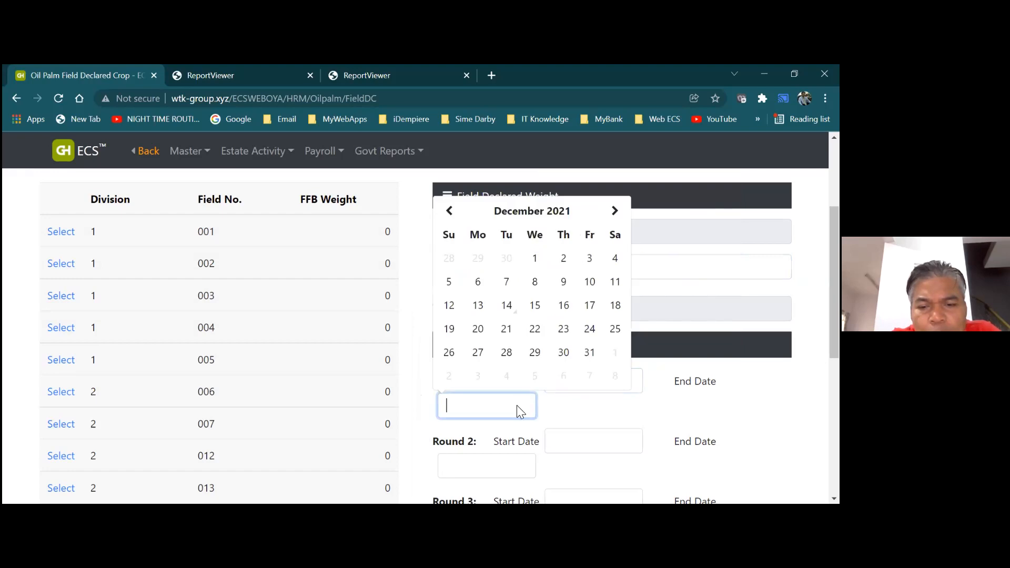
click(577, 443)
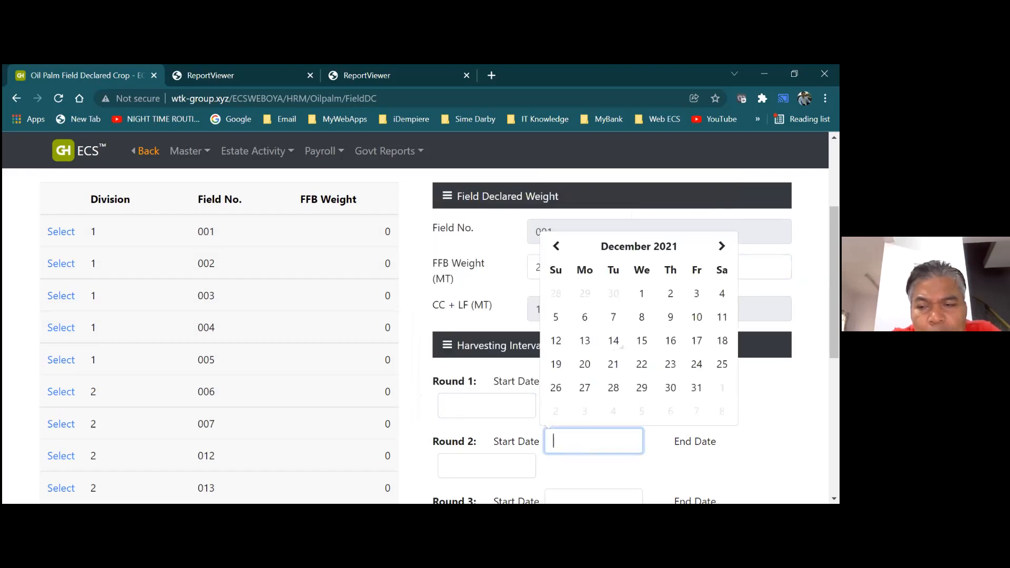
scroll(605, 480, down, 1)
scroll(606, 337, down, 3)
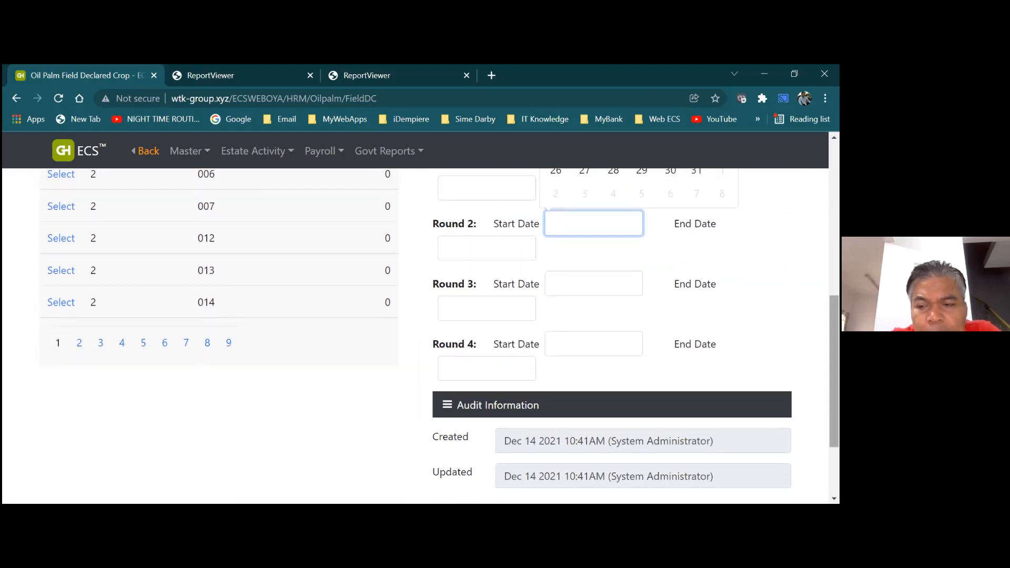
scroll(421, 337, up, 6)
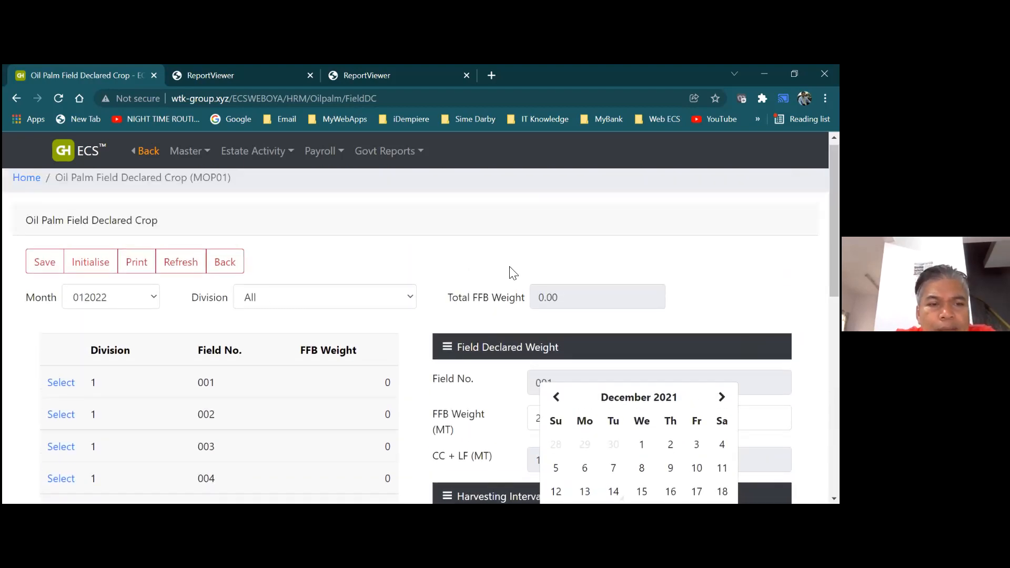
Save field 001's declared crop of 2000 MT and return to the dashboard
click(44, 266)
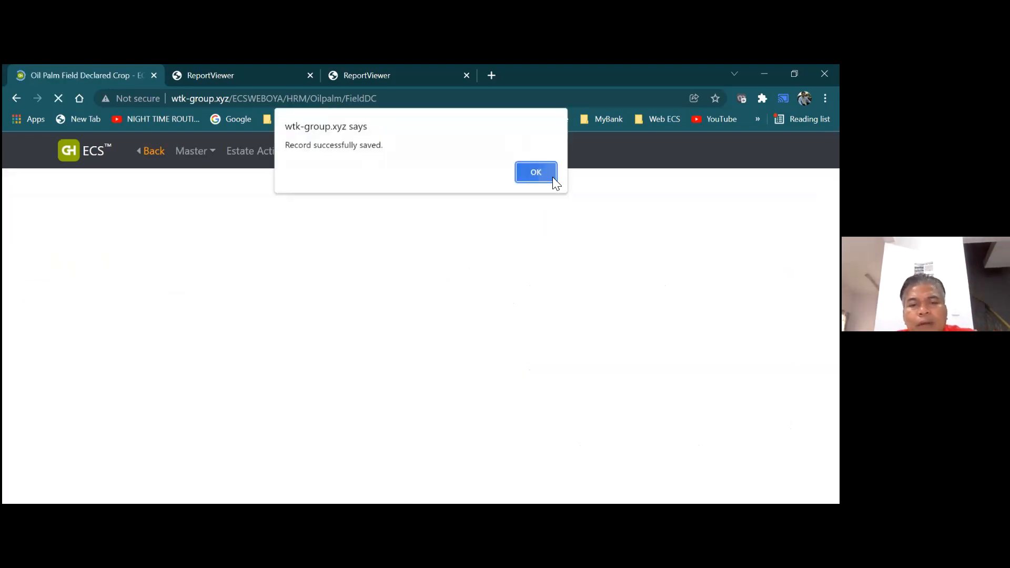
click(552, 176)
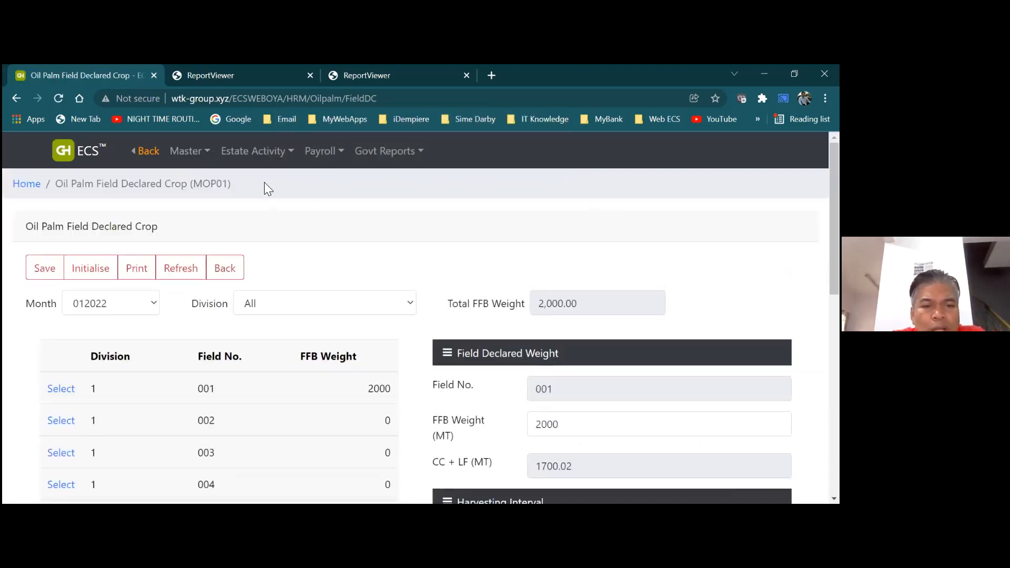
click(225, 268)
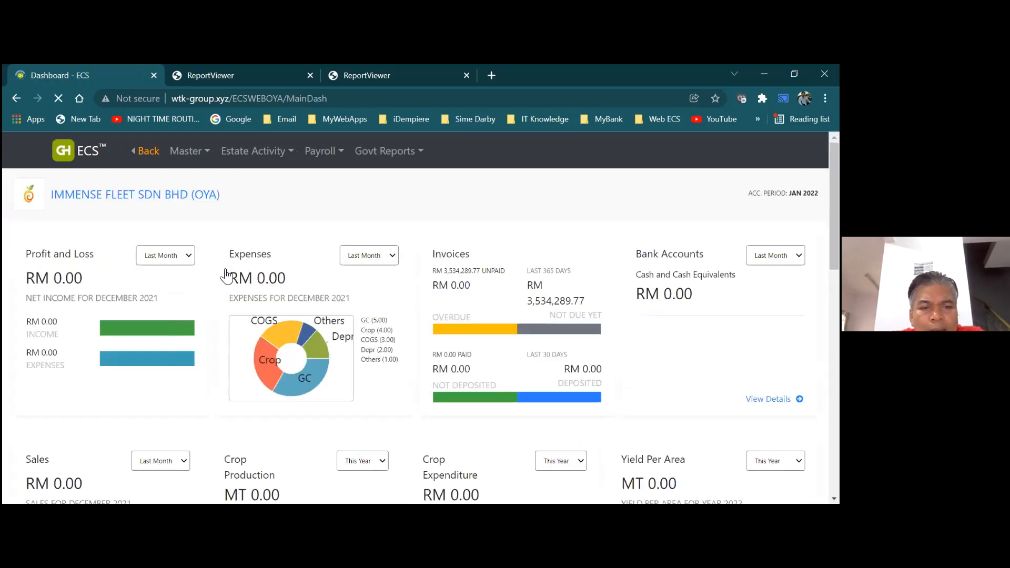
click(249, 162)
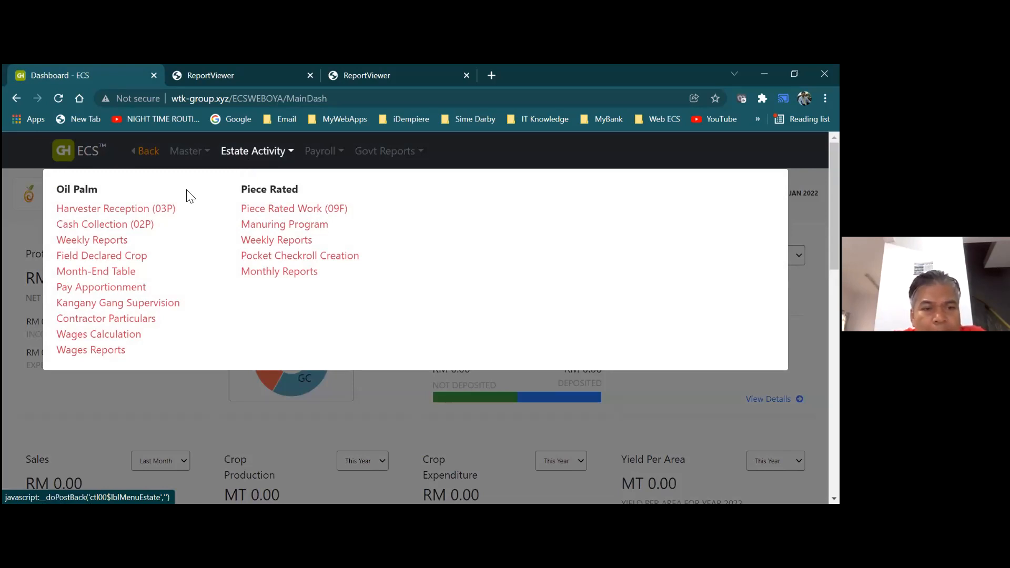
click(94, 272)
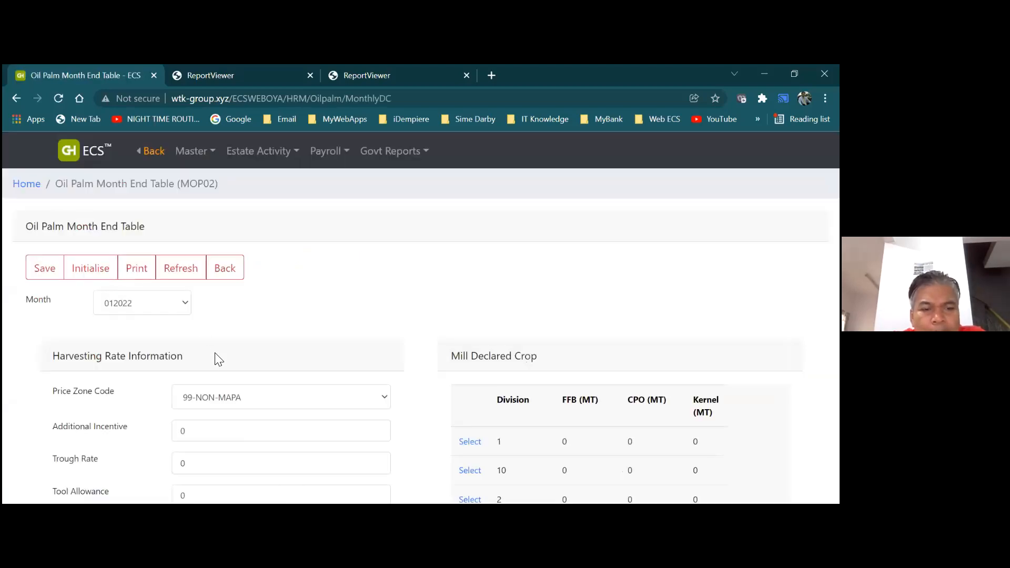
click(384, 400)
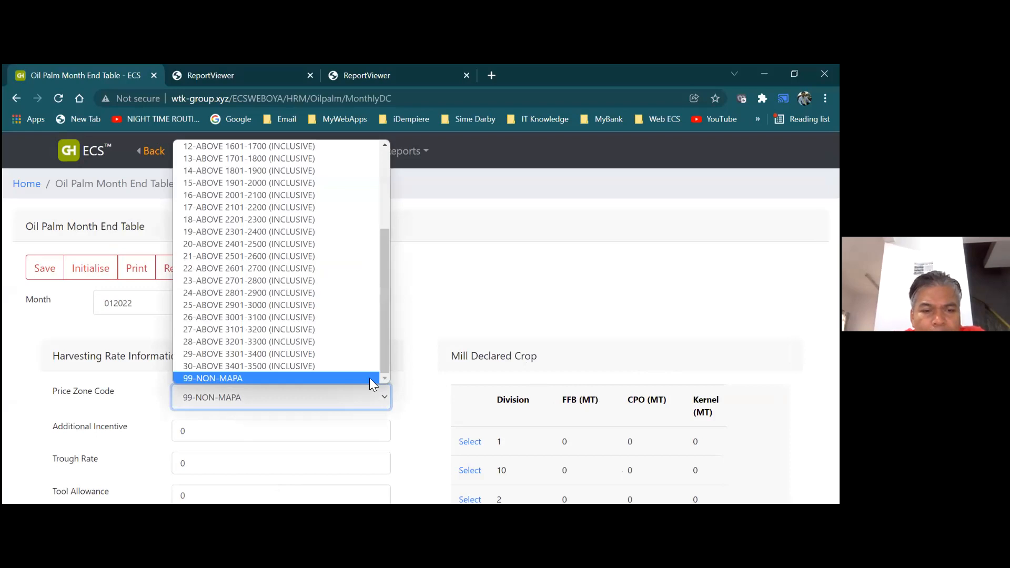
click(370, 378)
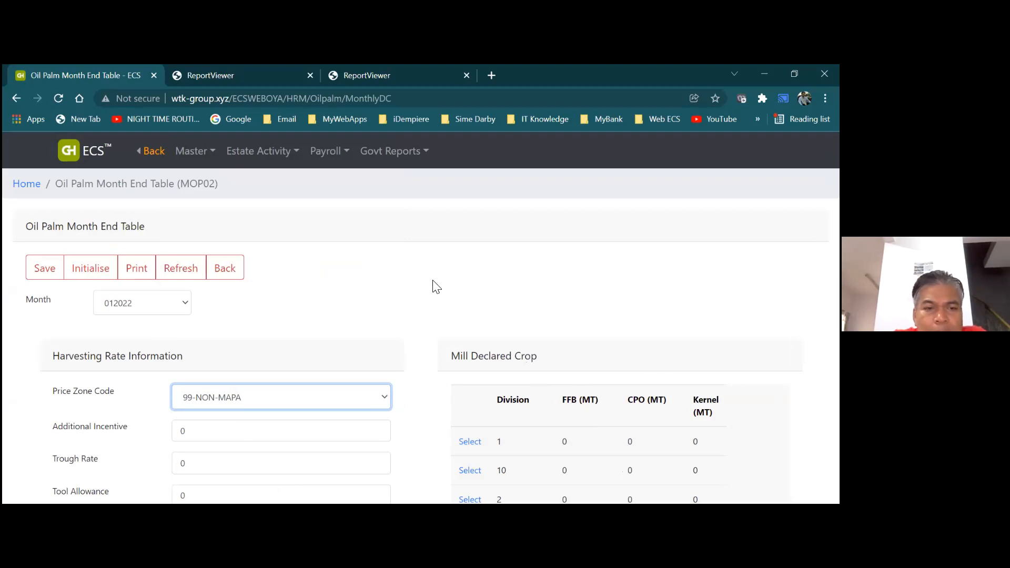
click(236, 272)
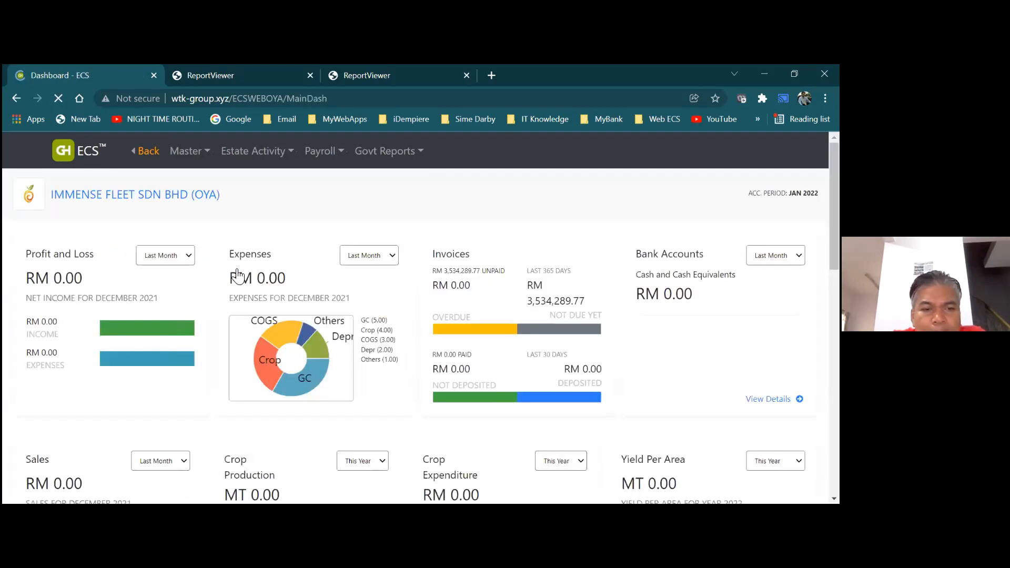
click(255, 151)
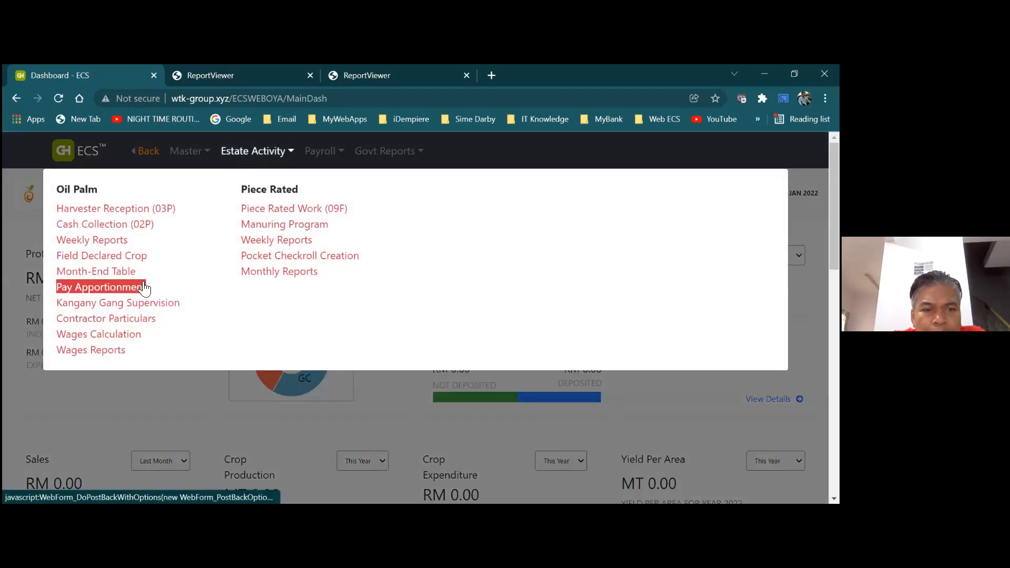
click(100, 287)
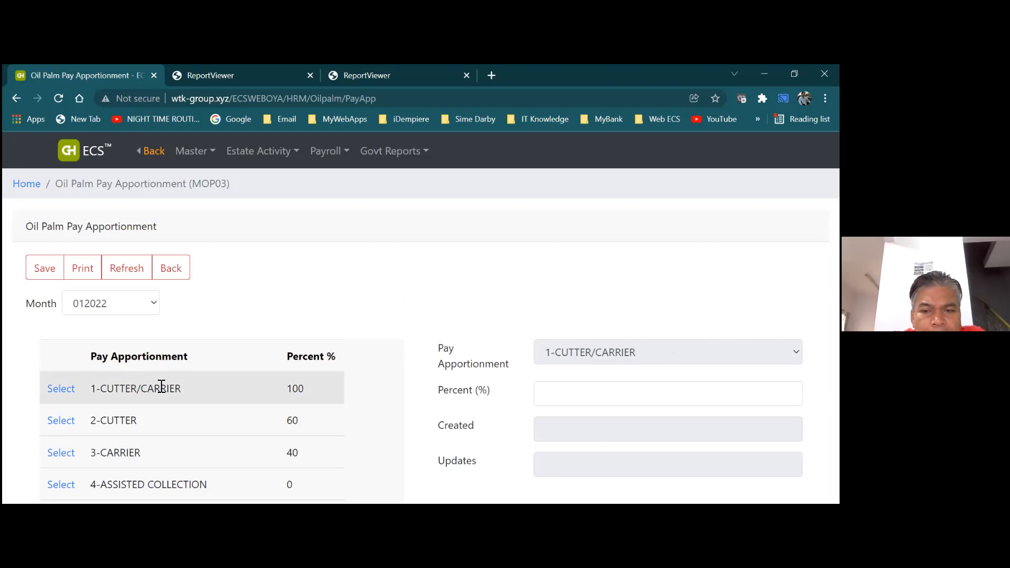
click(621, 396)
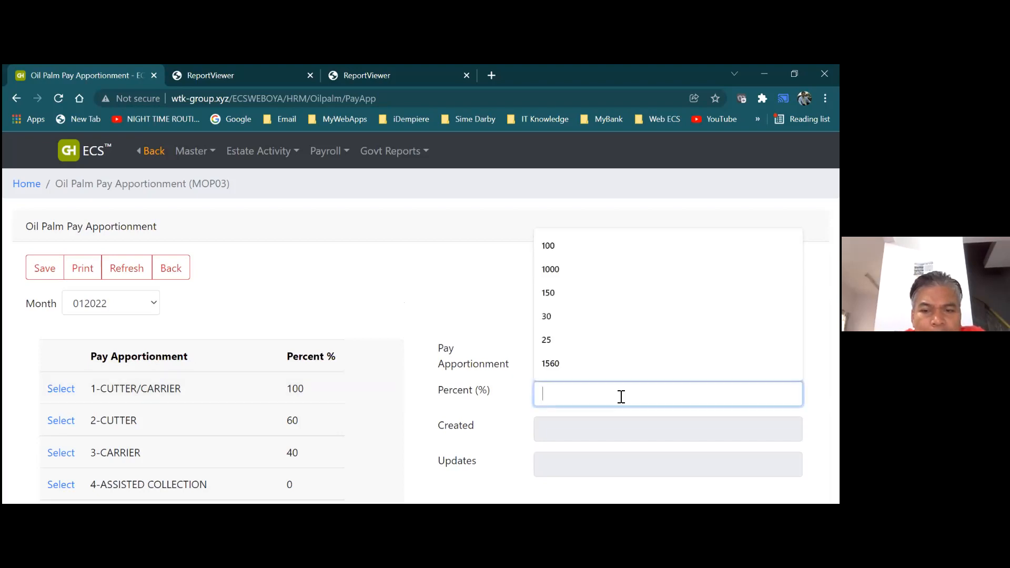
click(439, 328)
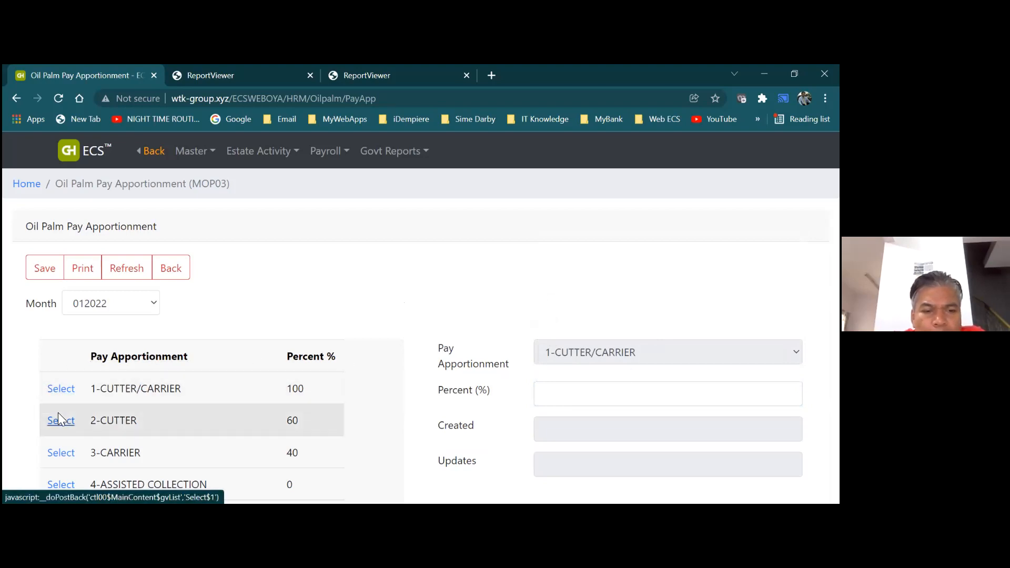
click(60, 426)
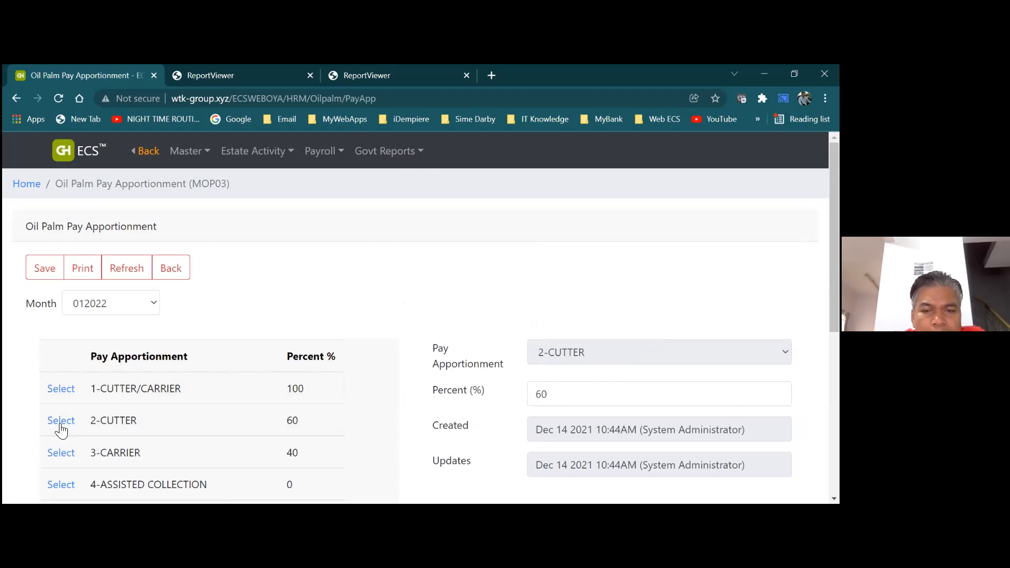
click(554, 392)
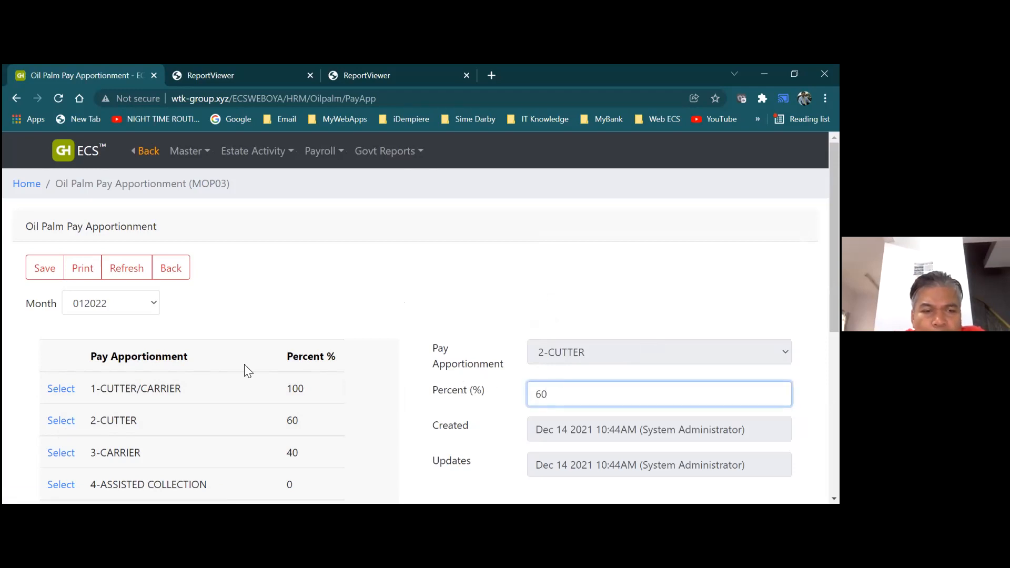
click(169, 271)
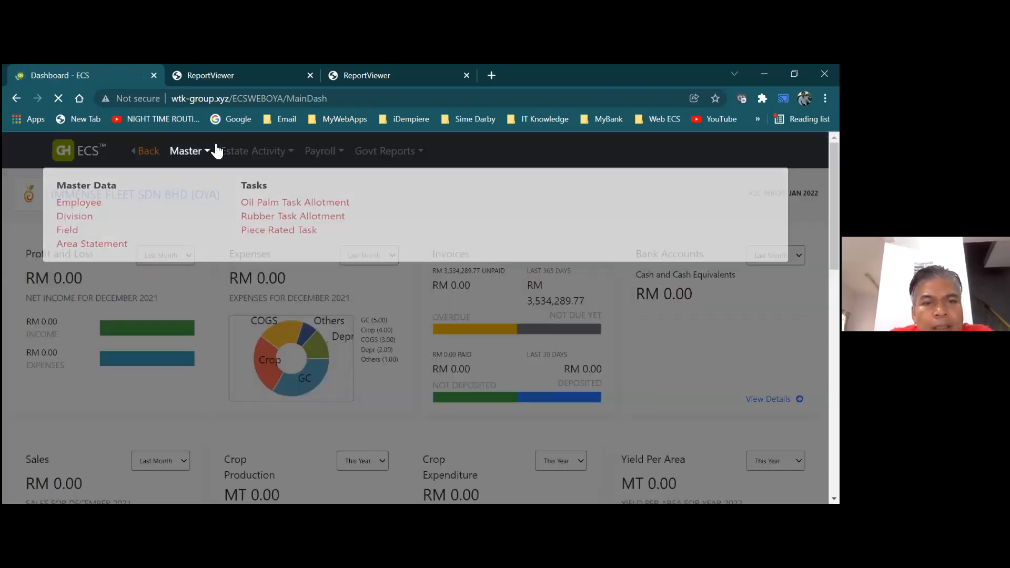
Run the 202201 wages calculation (MOP06), acknowledge the rejected-batch warning, then return to the dashboard
mouse_move(231, 165)
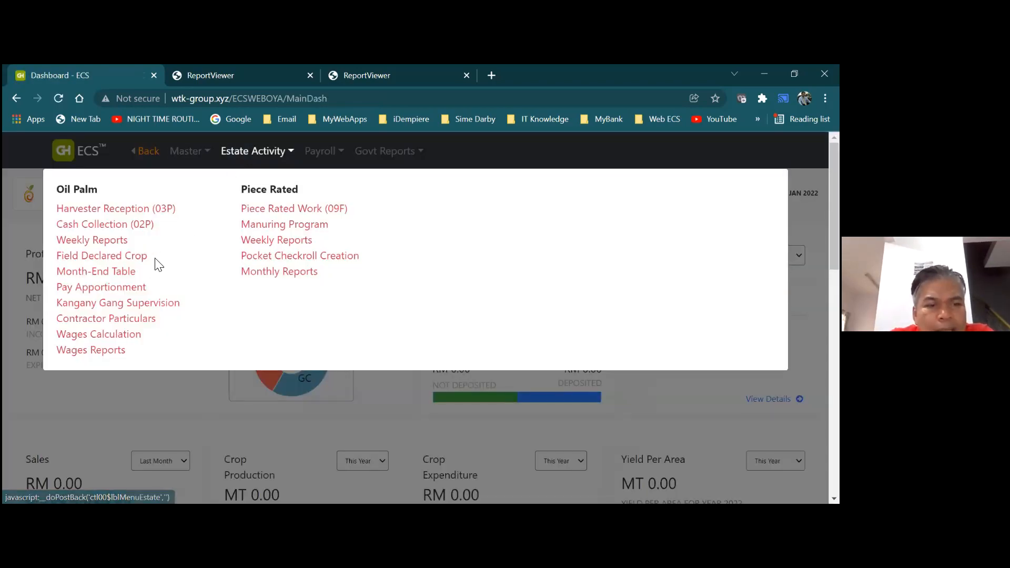
click(133, 337)
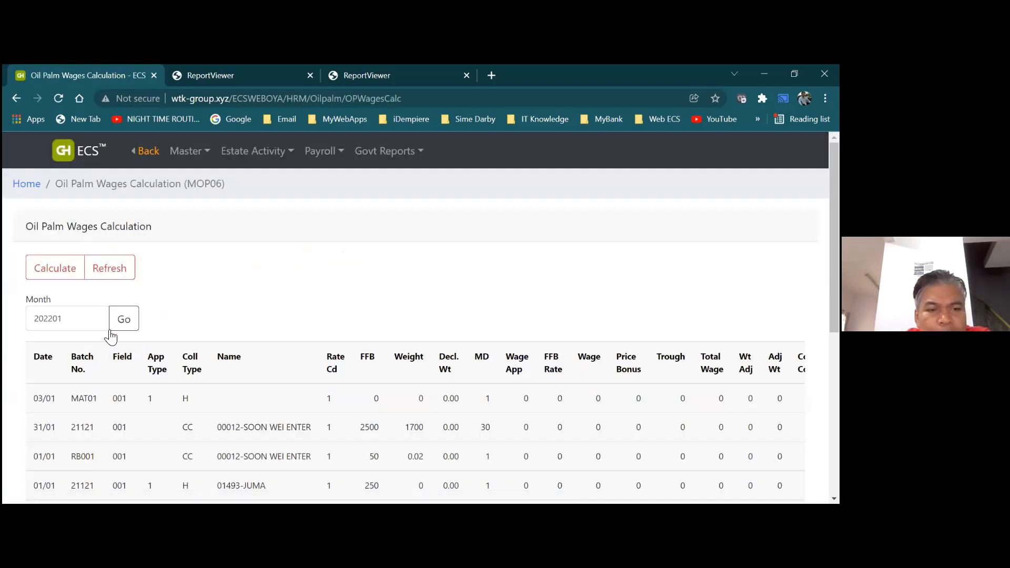
click(68, 278)
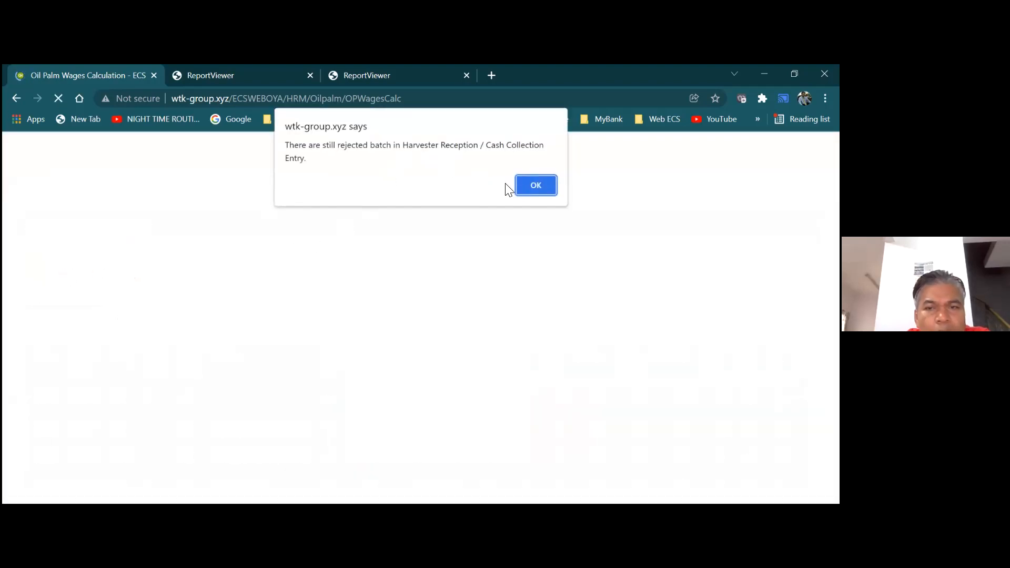
click(524, 185)
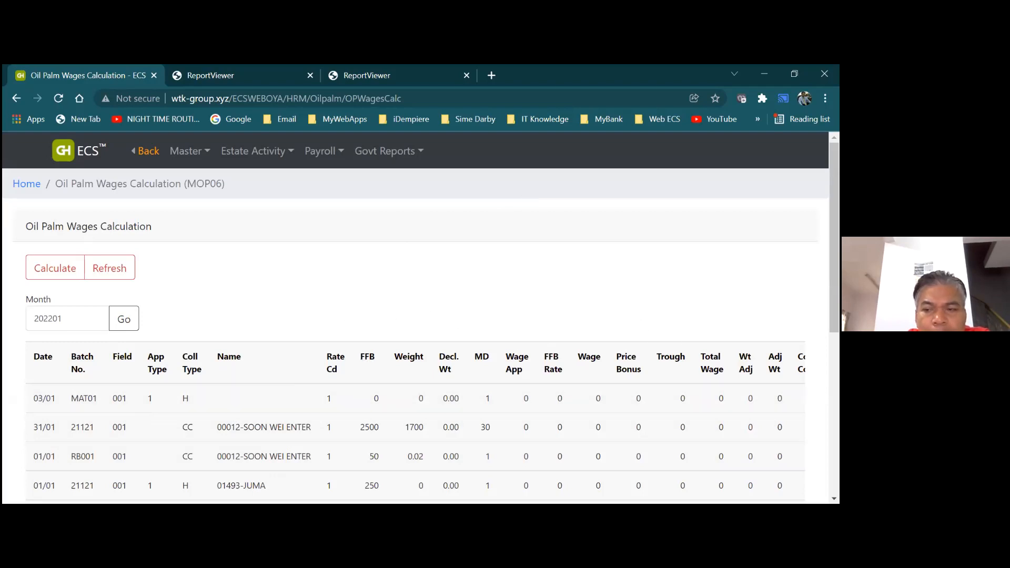
scroll(421, 332, down, 6)
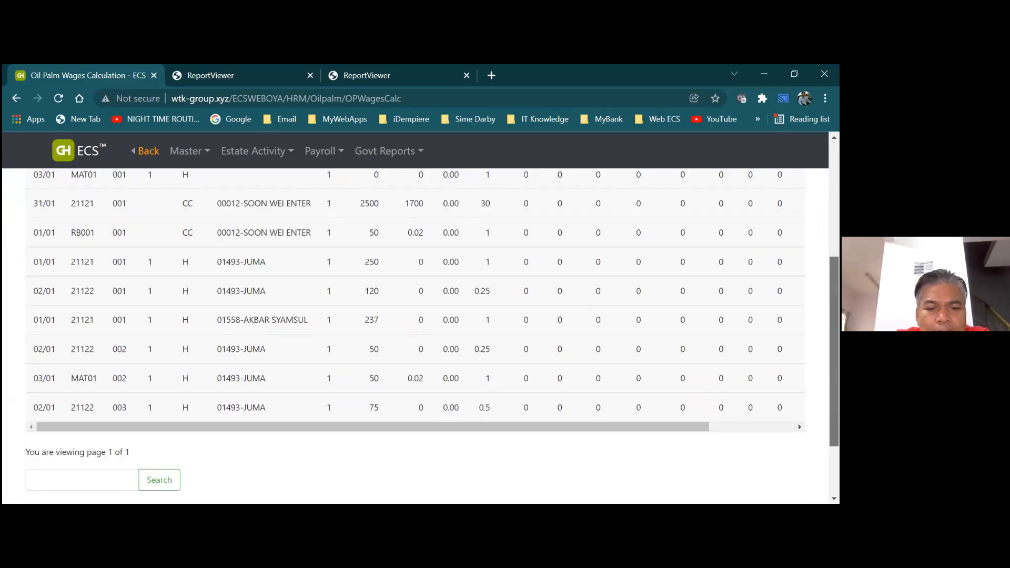
scroll(400, 295, up, 7)
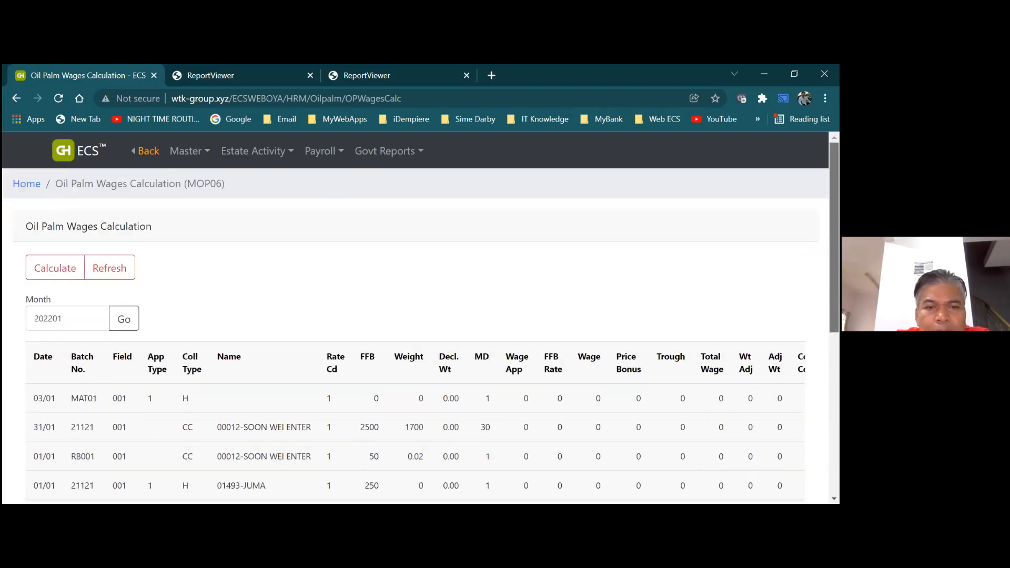
click(148, 152)
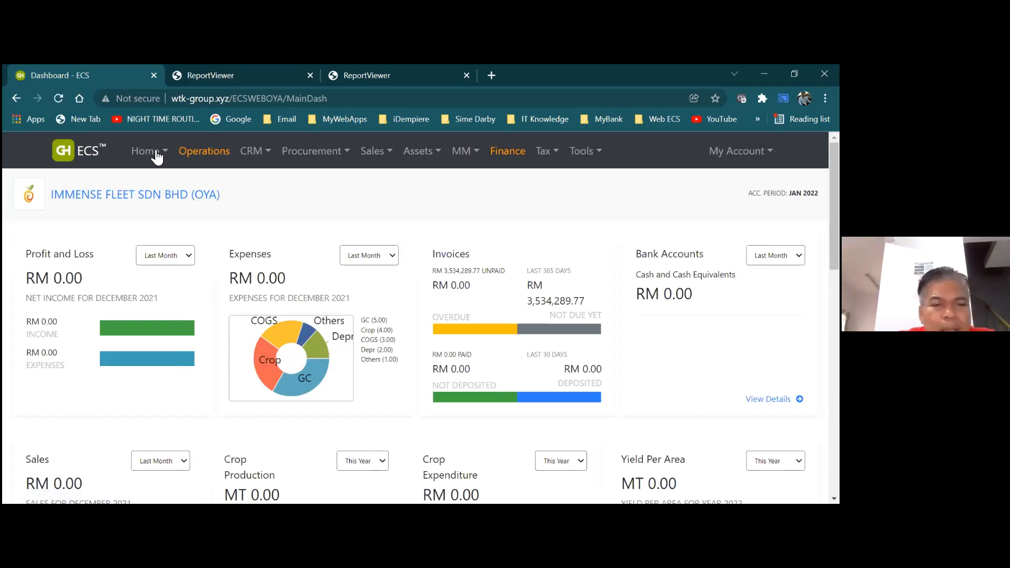
Open the Estate Activity list from the Operations menu
click(192, 153)
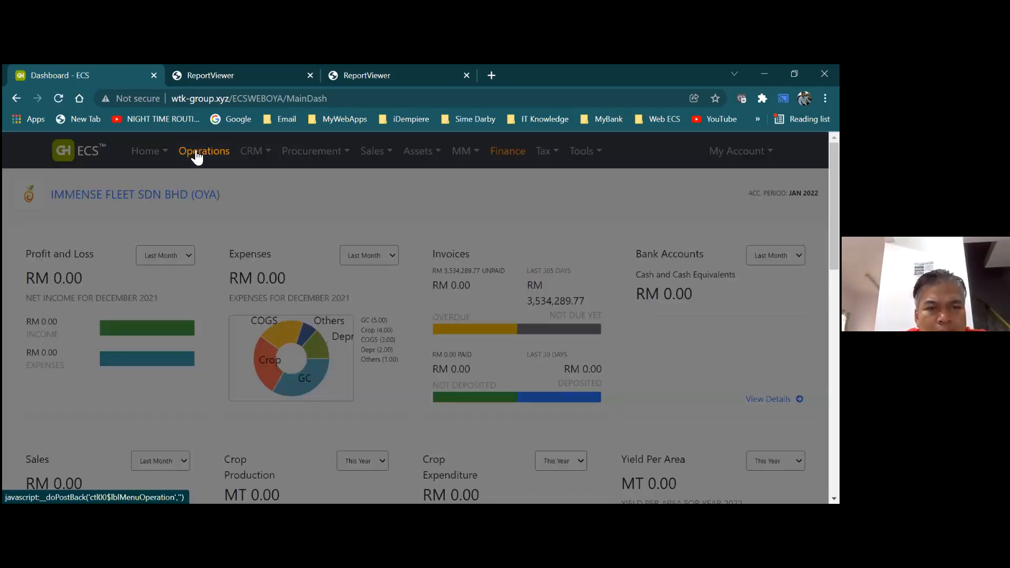
click(196, 156)
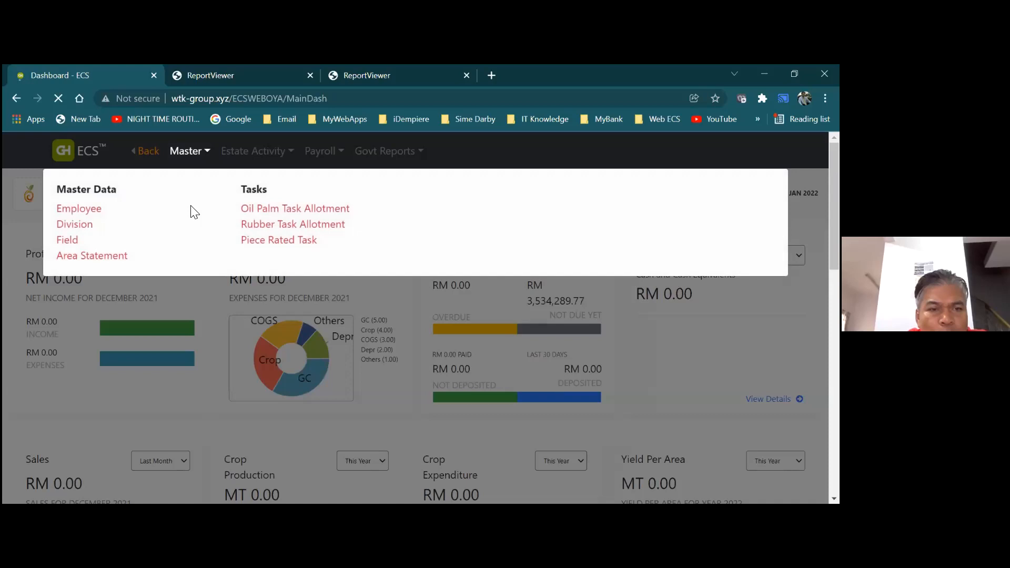
click(224, 160)
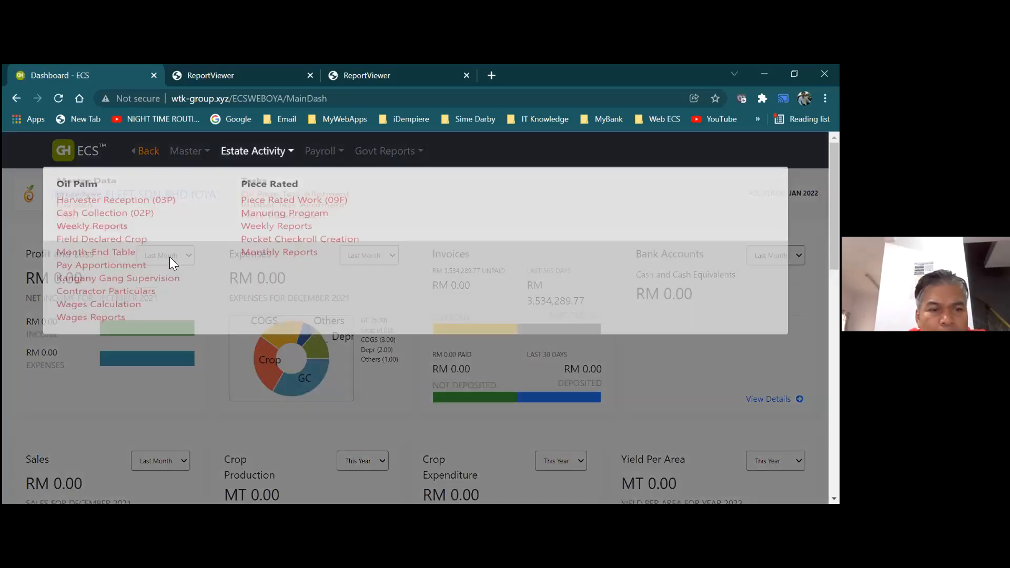